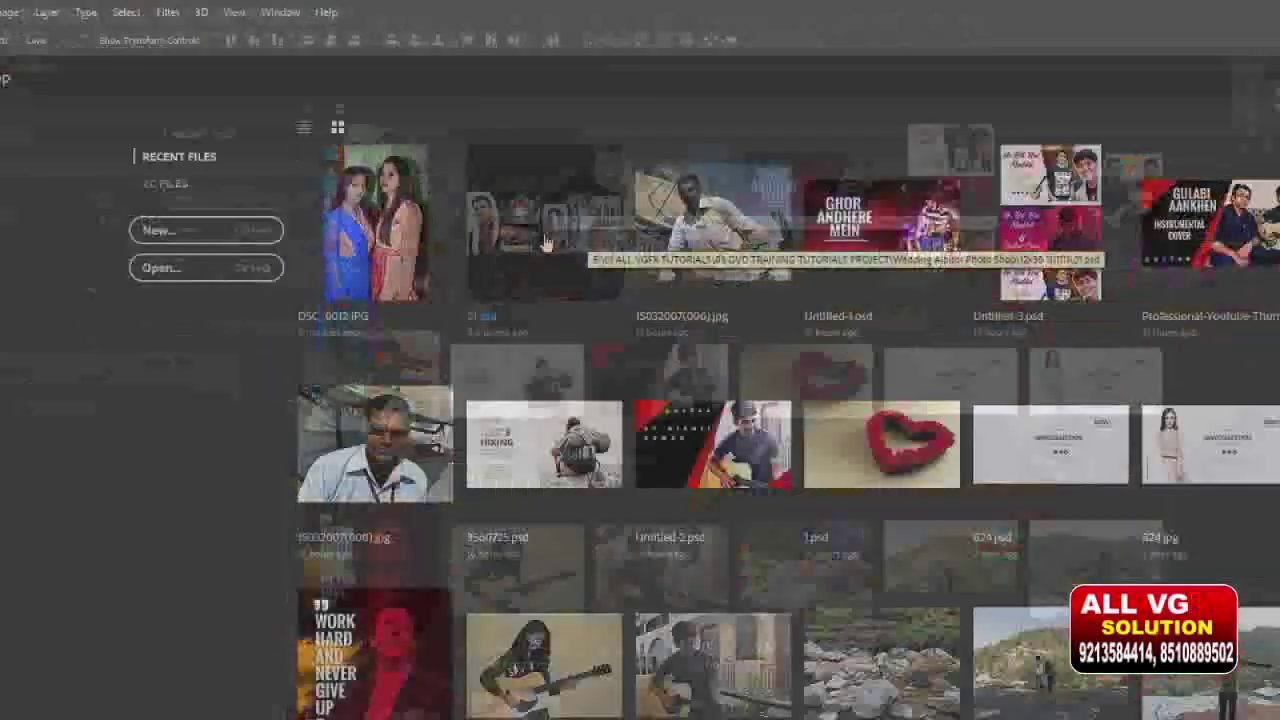
Step: Open 01.psd from E:\01 ALL VGFX TUTORIALS\03 DVD TRAINING TUTORIALS PROJECT\Wedding Album Photo Shop\12x30
click(230, 200)
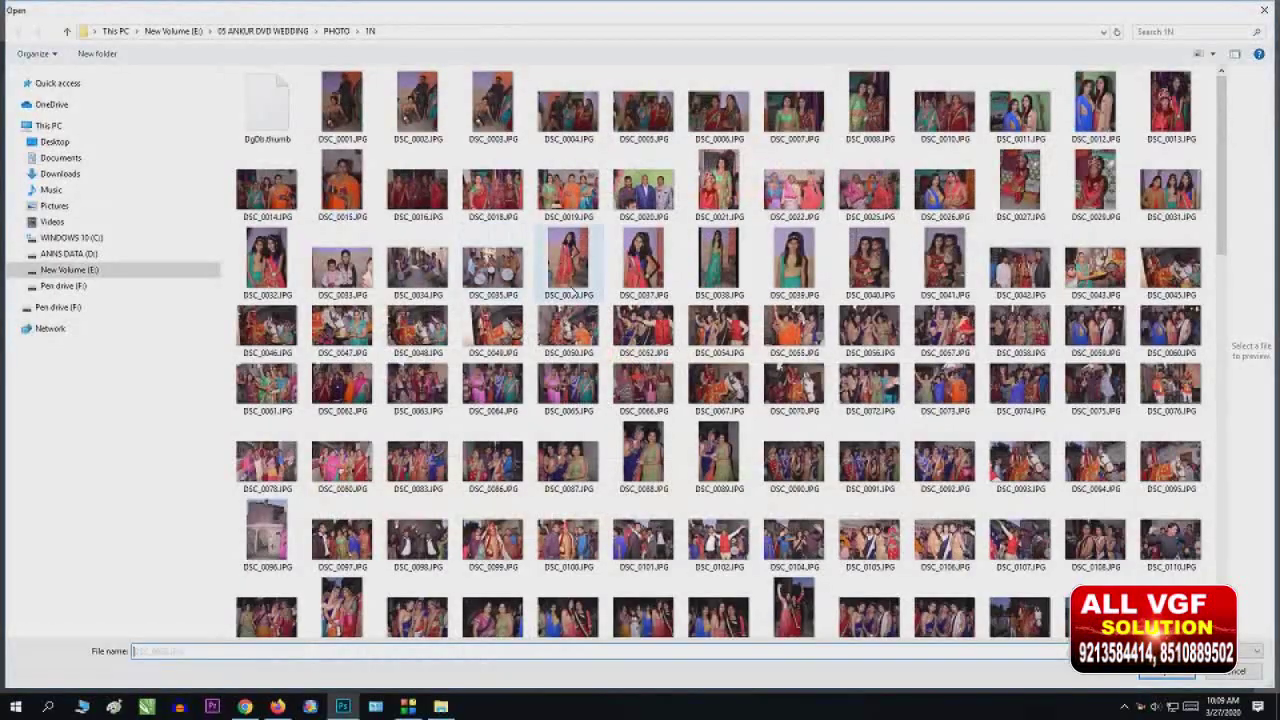
click(568, 262)
key(alt+Up)
key(alt+Up)
key(alt+Up)
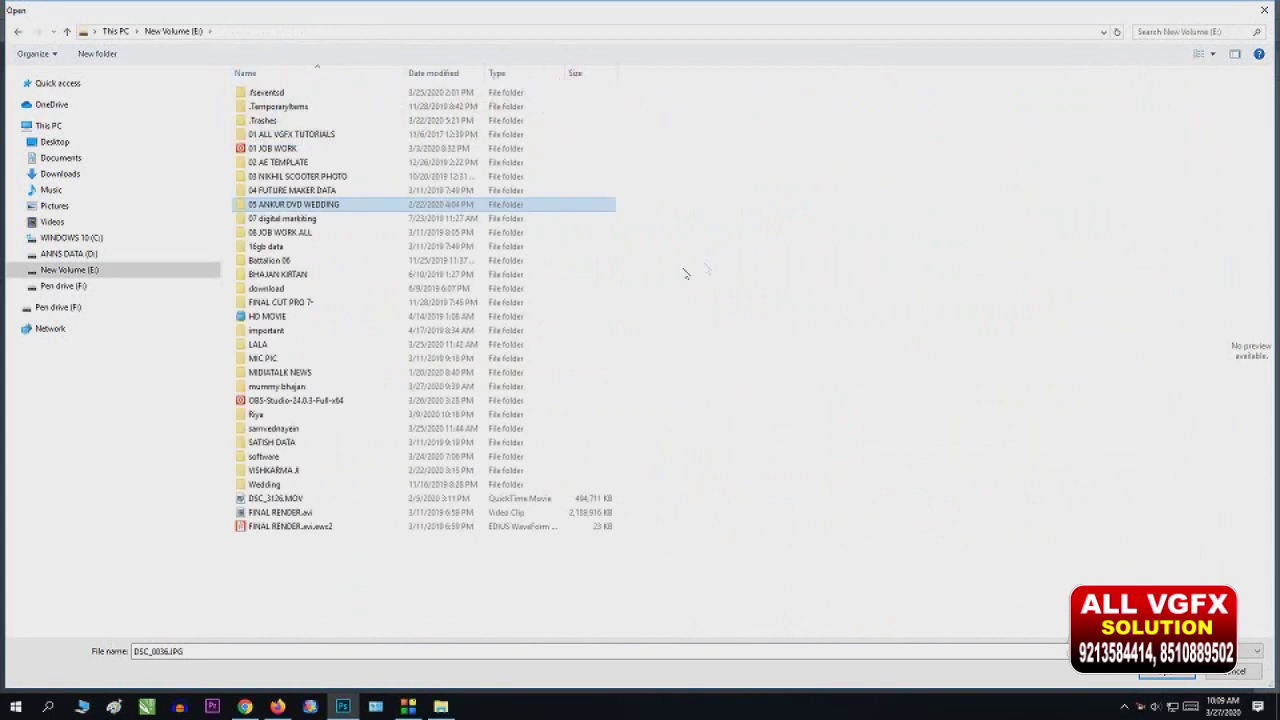
double_click(320, 134)
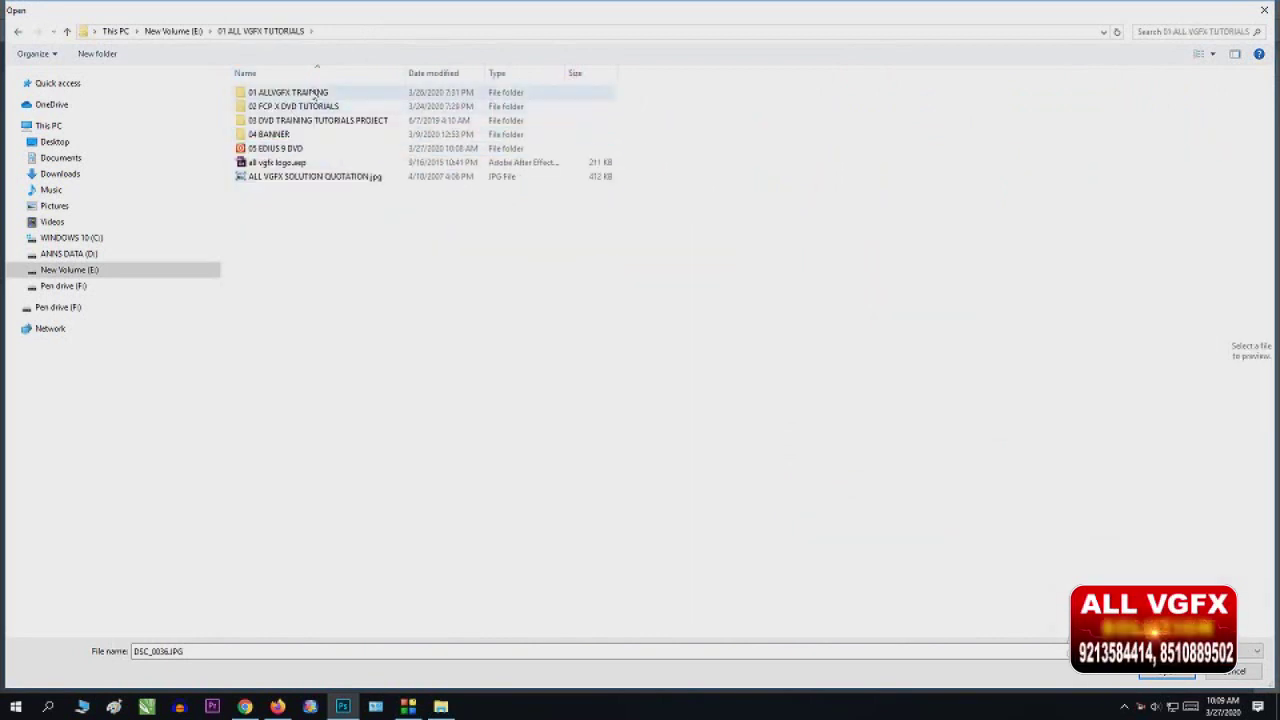
double_click(319, 120)
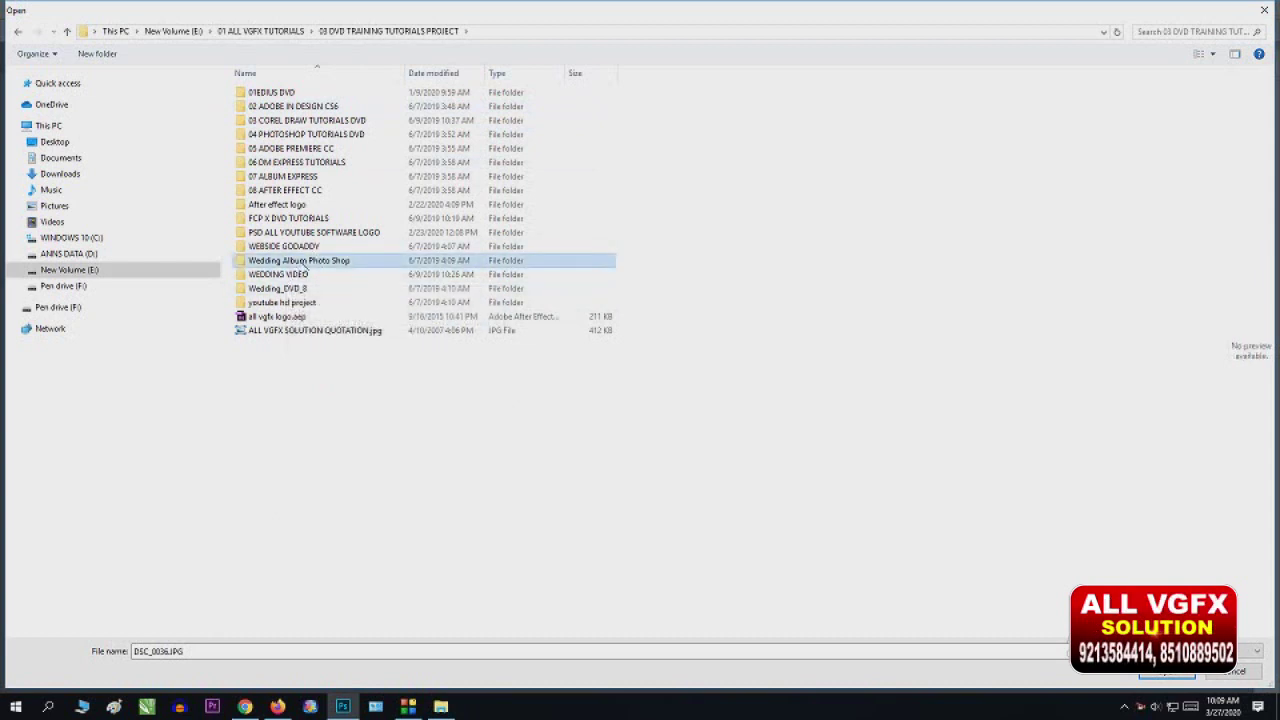
double_click(292, 261)
click(284, 95)
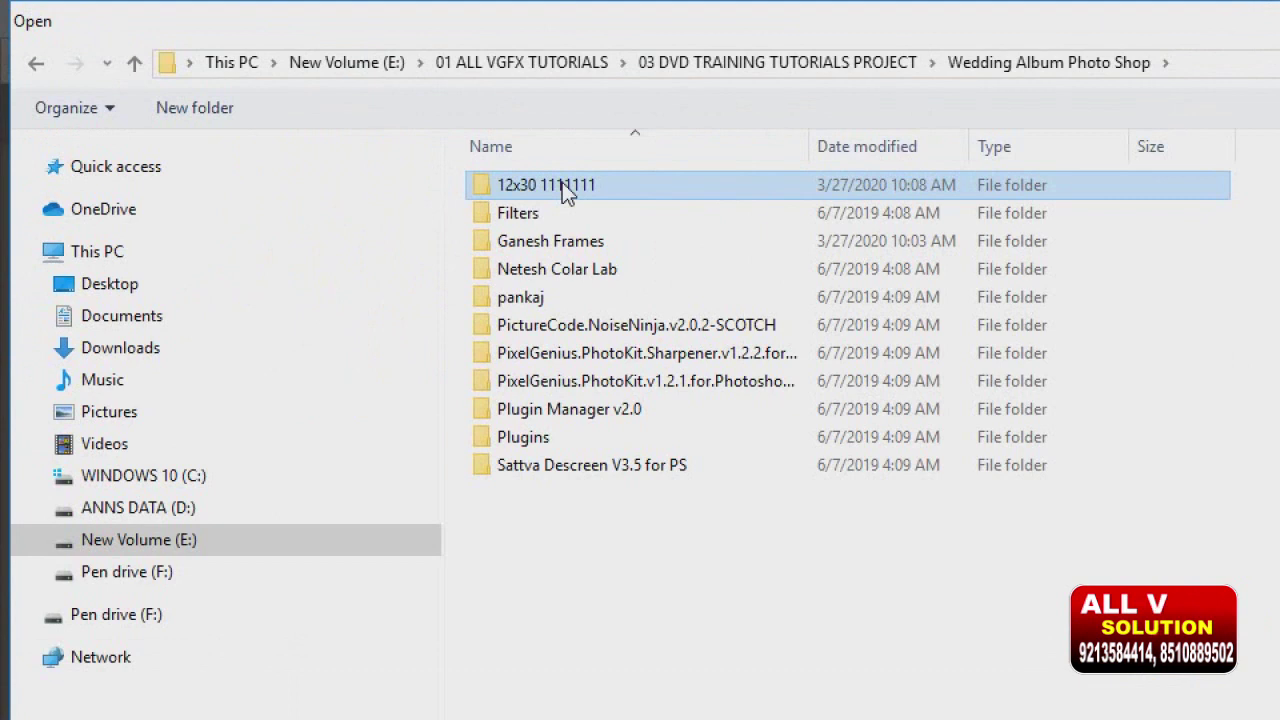
double_click(562, 184)
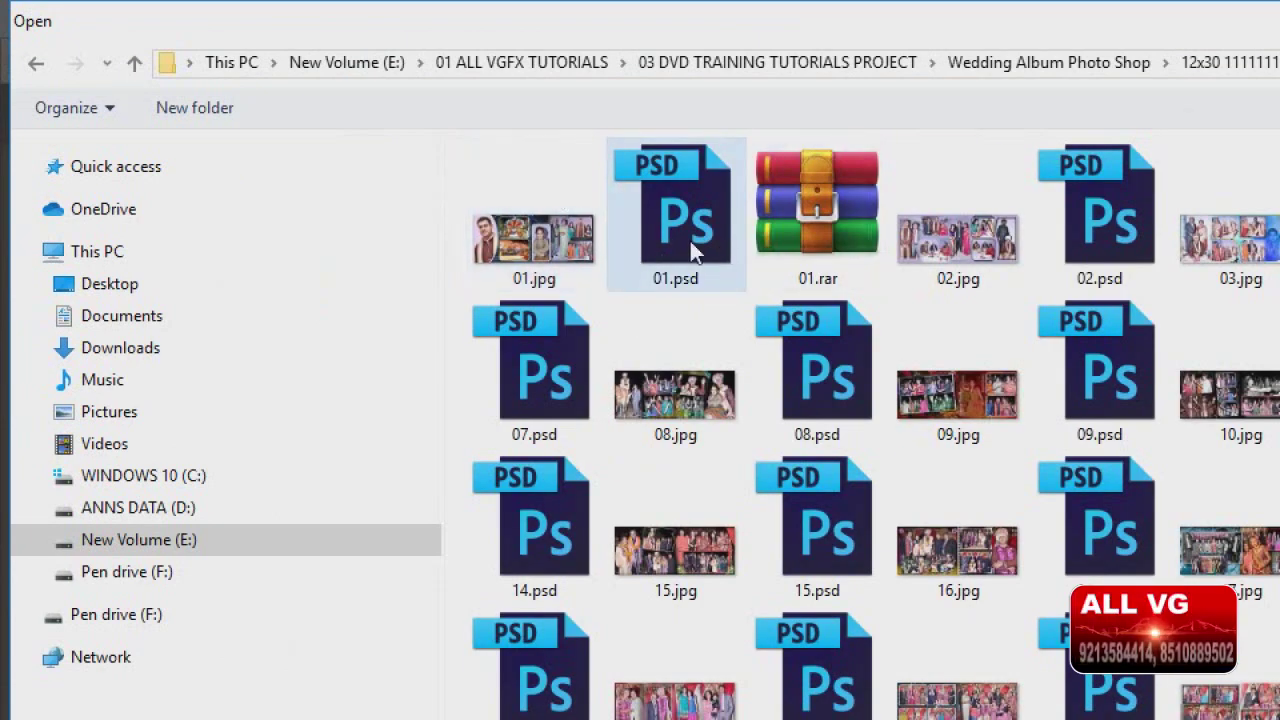
double_click(692, 245)
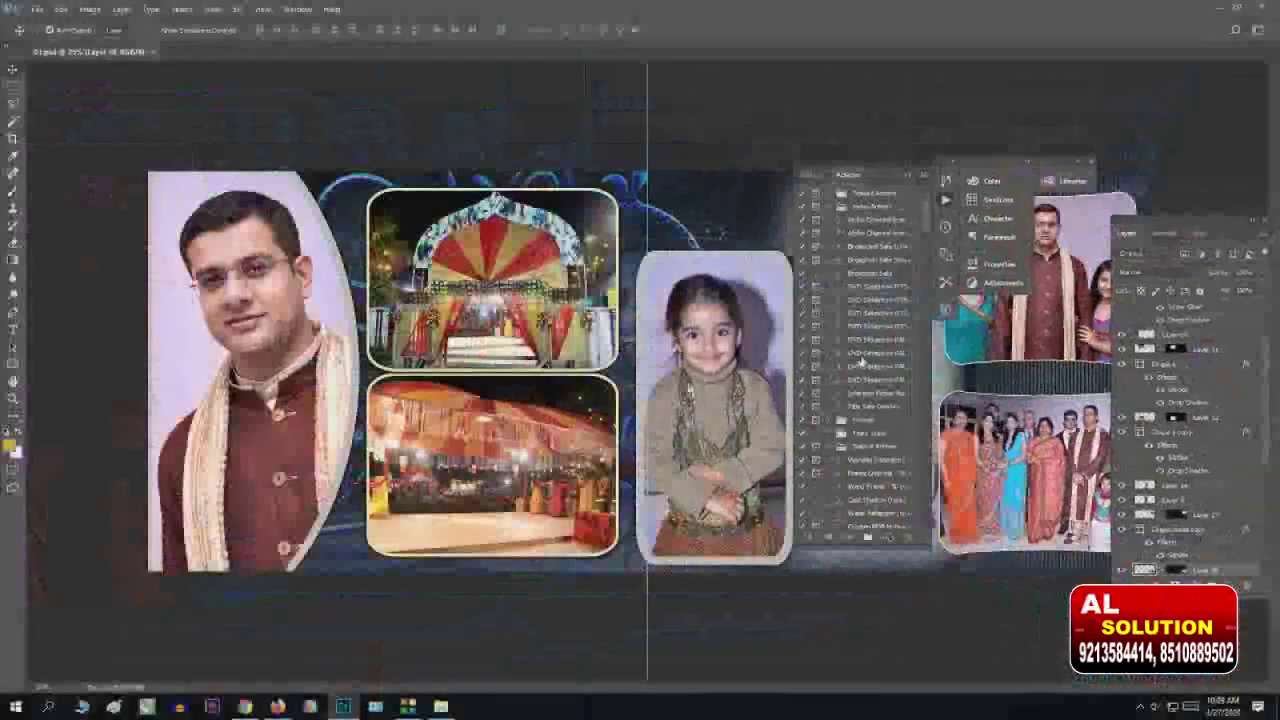
Step: Close the floating Layers, History/Actions and Character/Properties panels and drag off the centre guide
click(1264, 221)
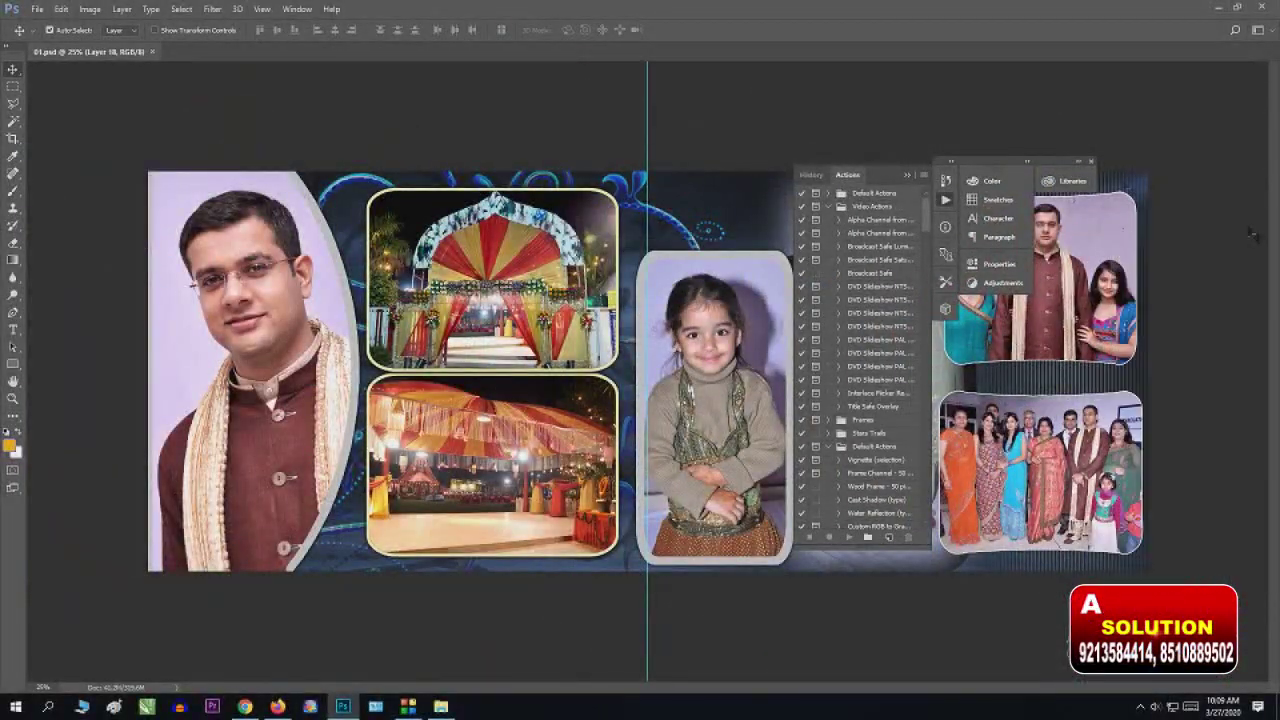
click(908, 176)
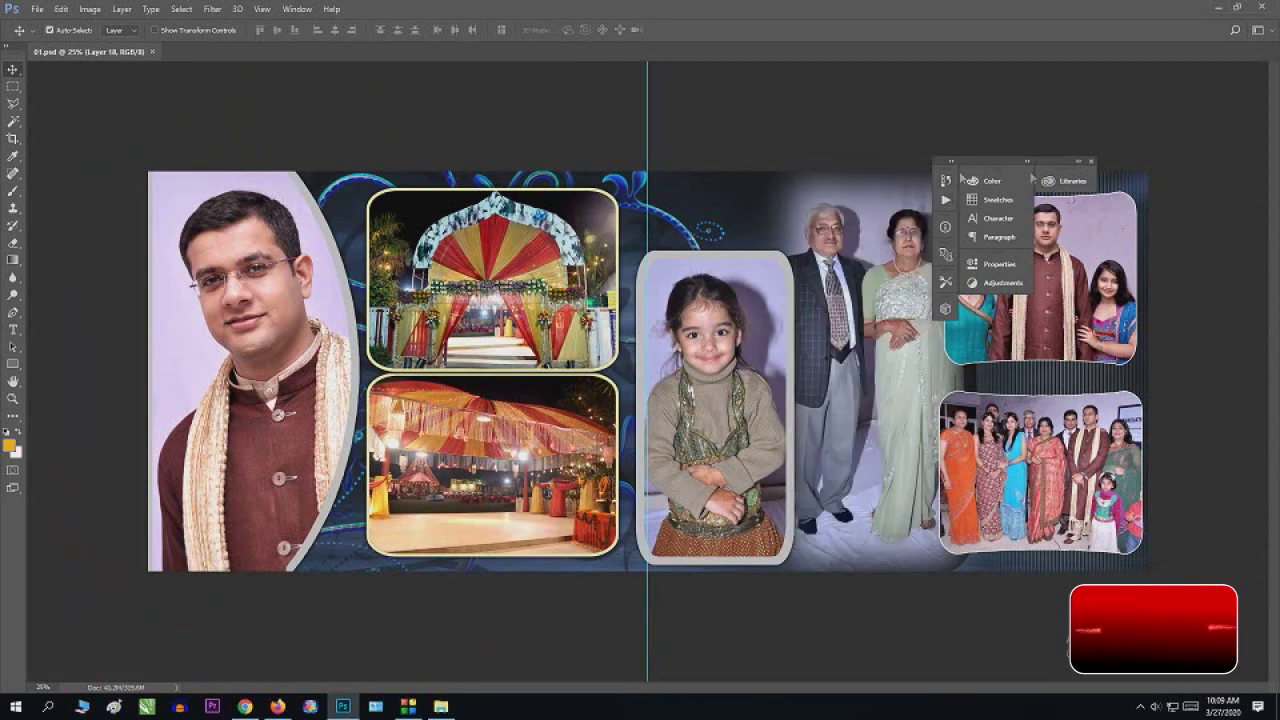
click(1027, 164)
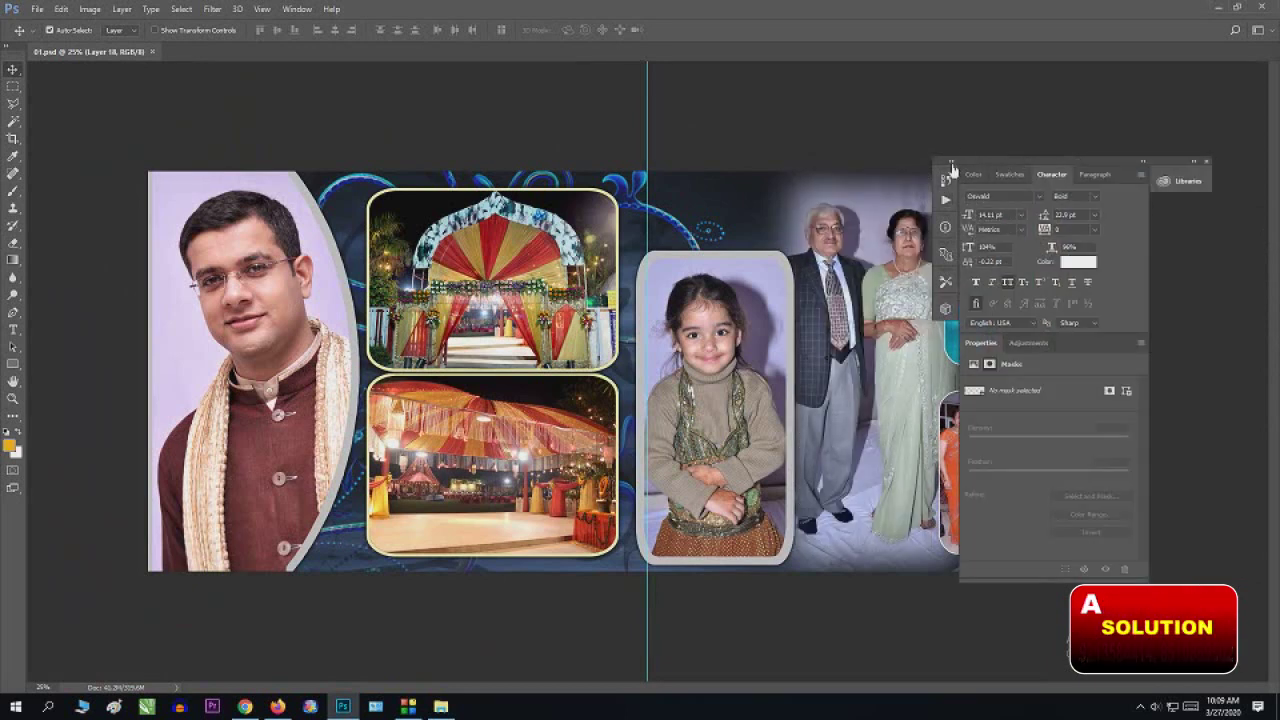
click(952, 166)
click(1128, 166)
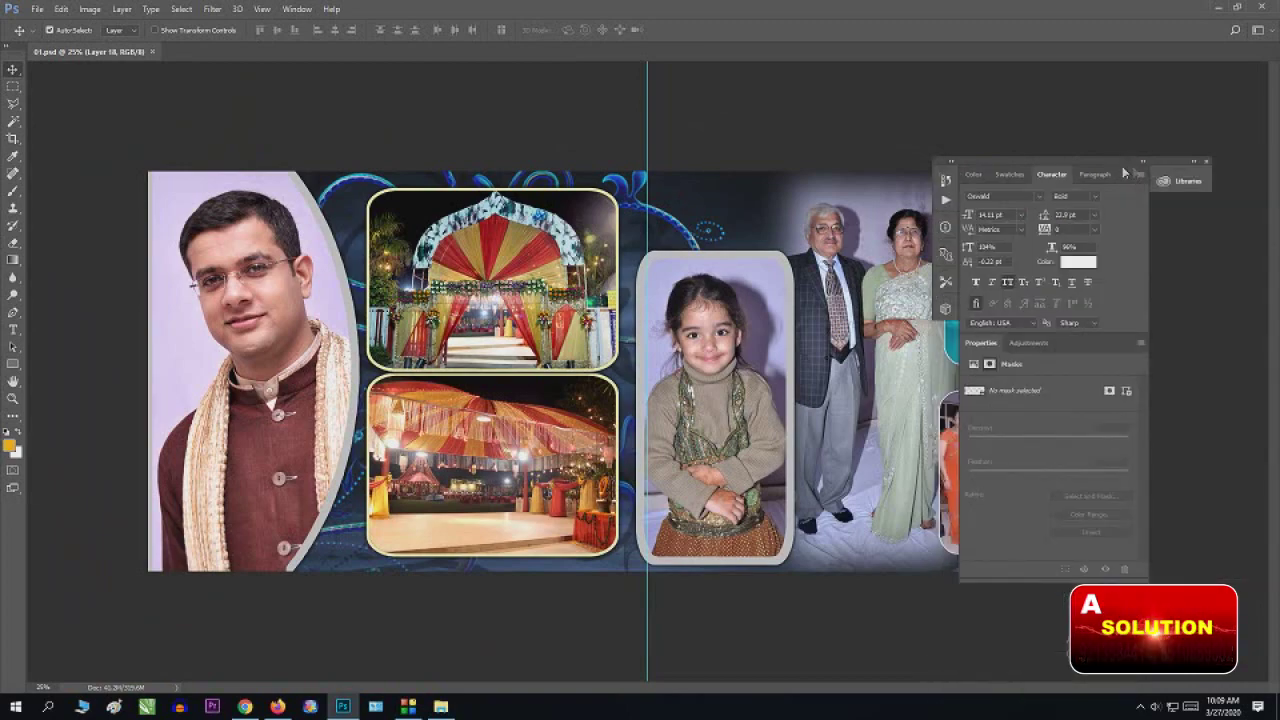
click(1206, 162)
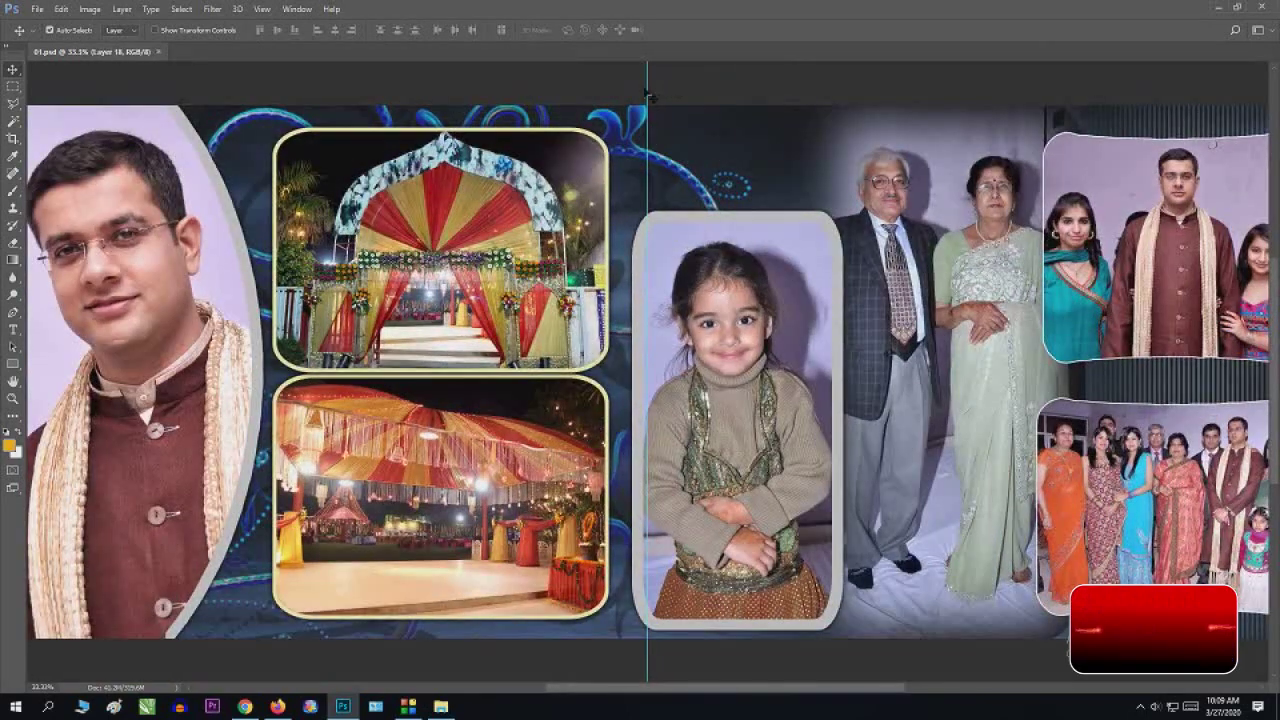
drag(645, 90, 645, 55)
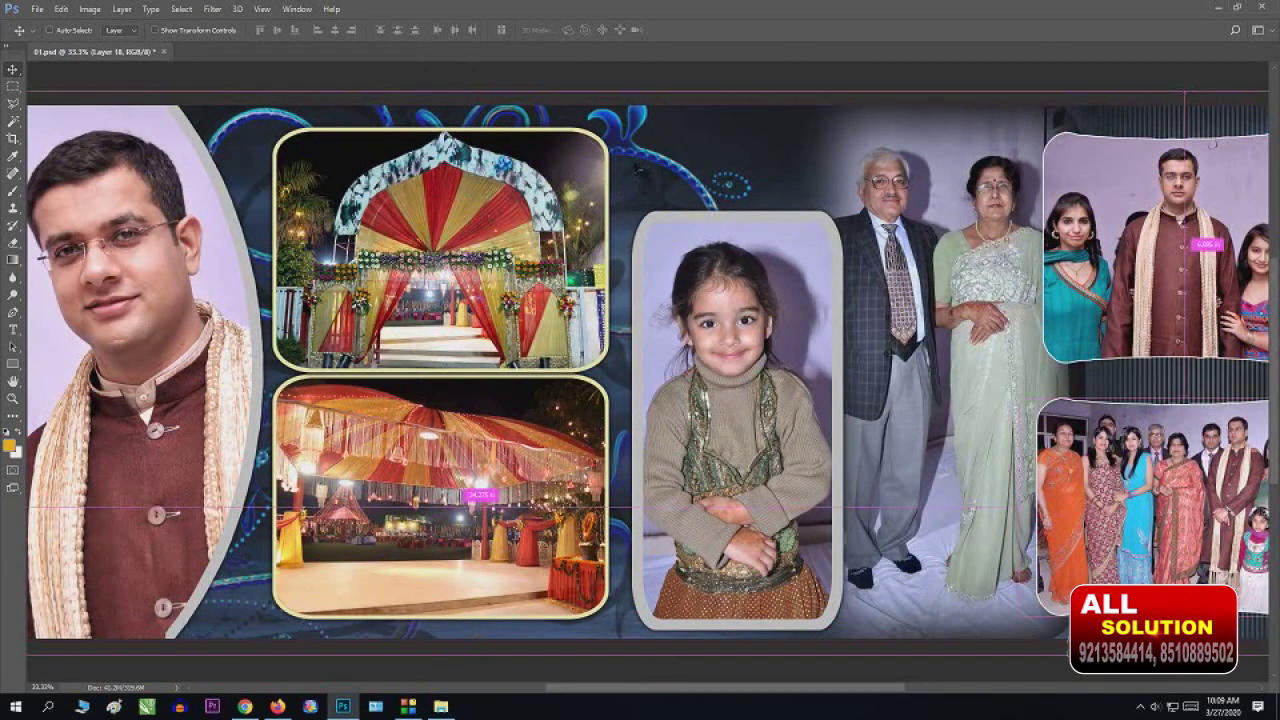
key(ctrl+minus)
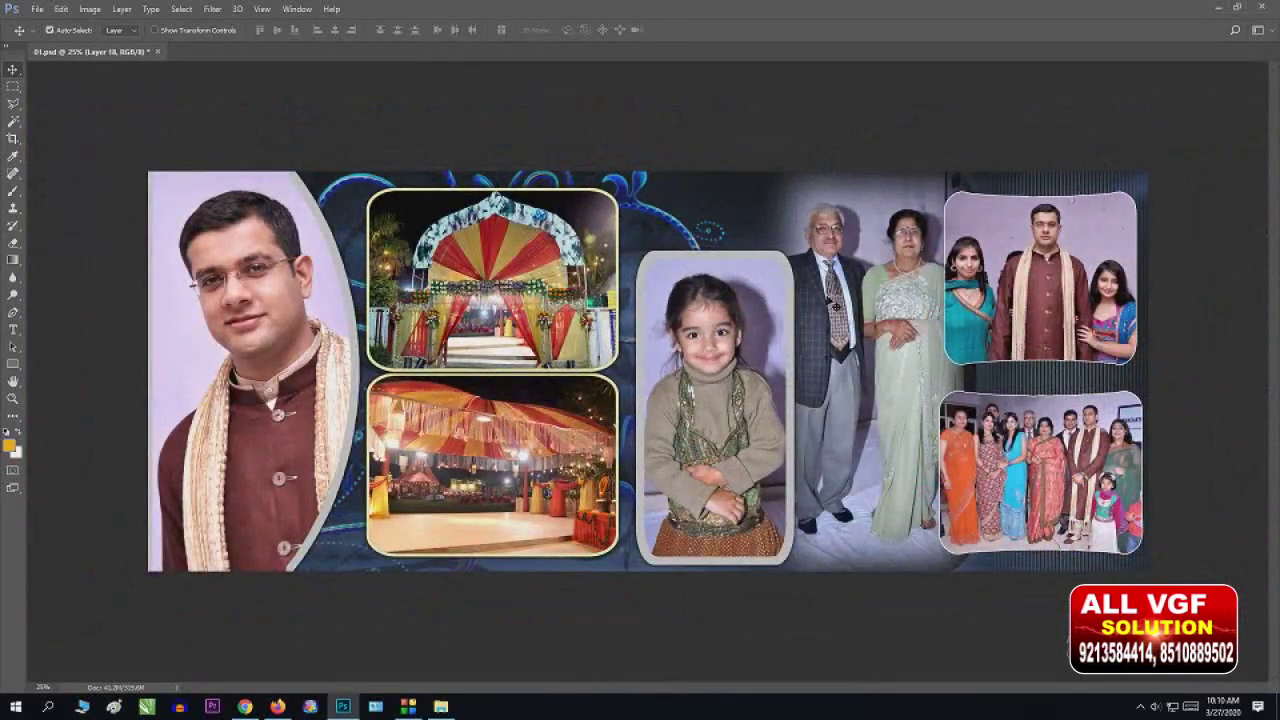
Step: Reopen panels from the Window menu, then close every group except Layers
click(297, 9)
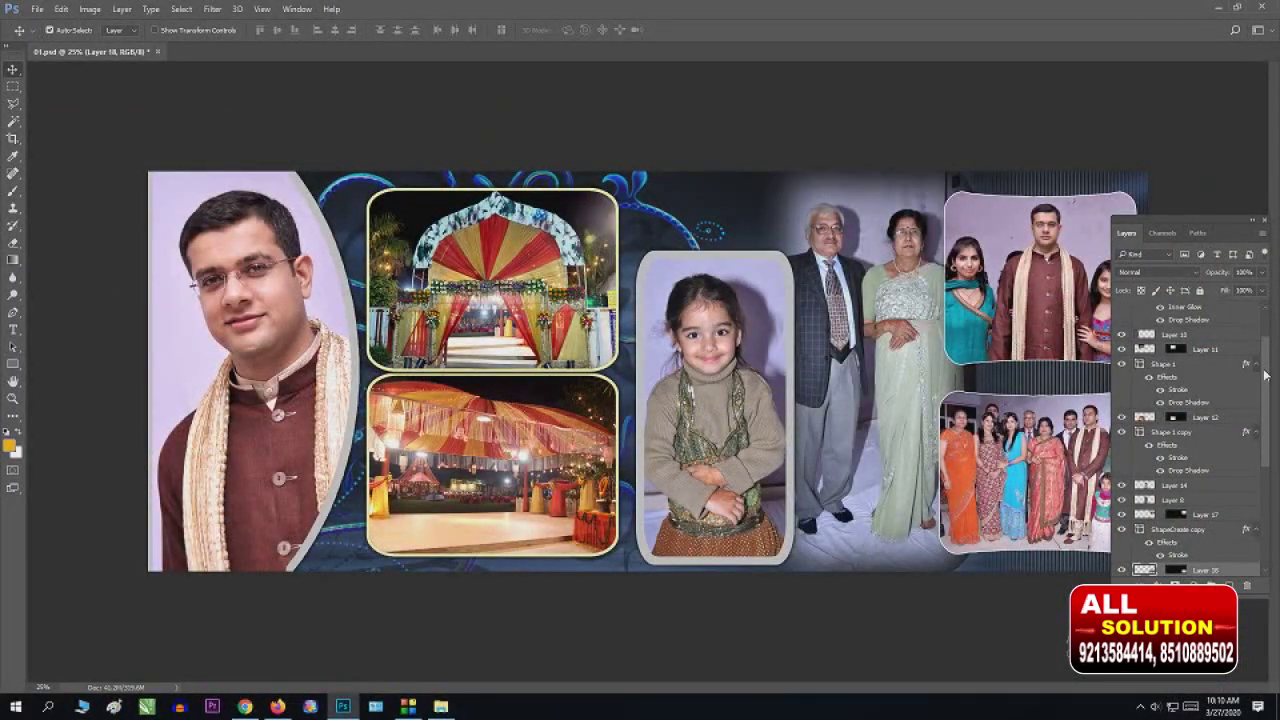
drag(1265, 375, 1261, 334)
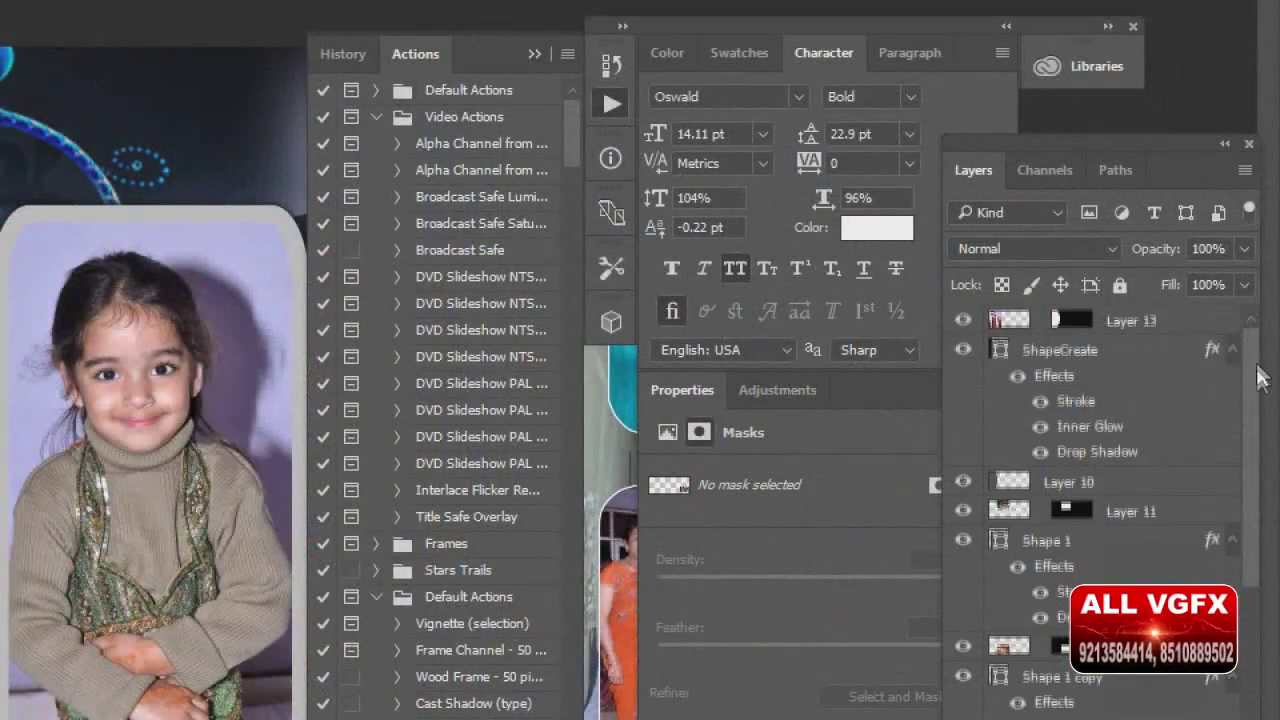
drag(1260, 378, 1278, 540)
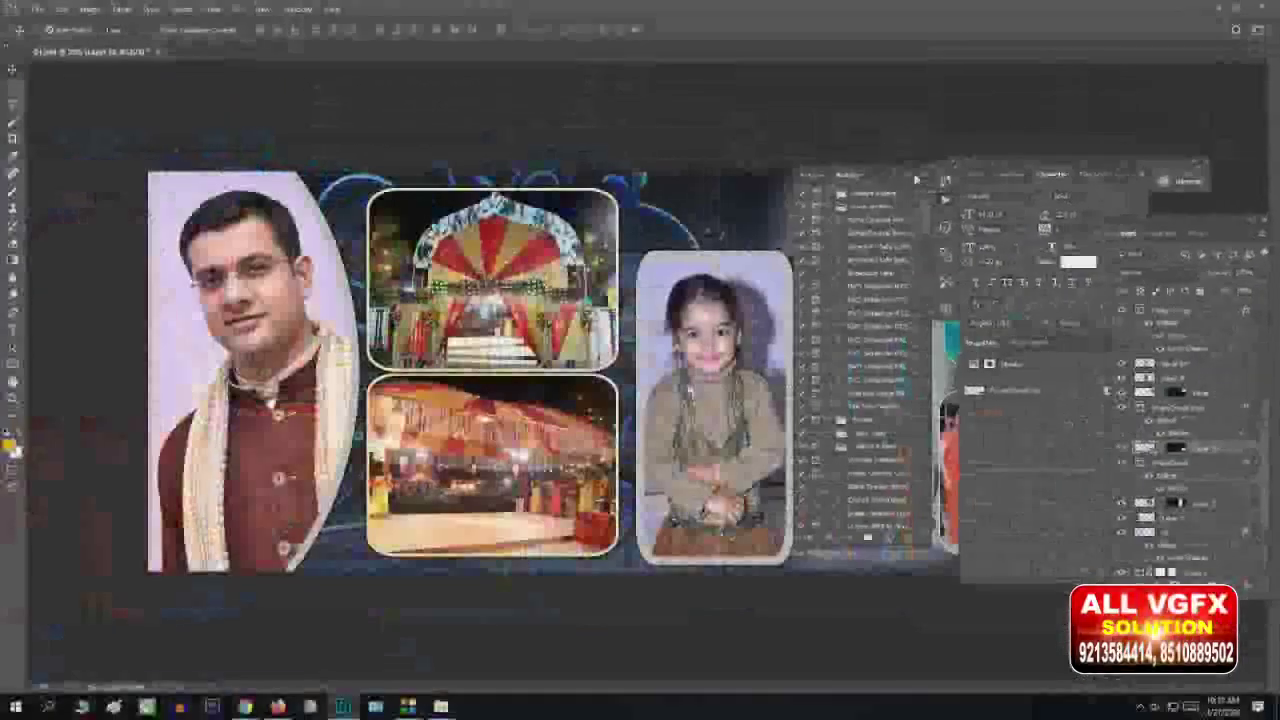
click(908, 176)
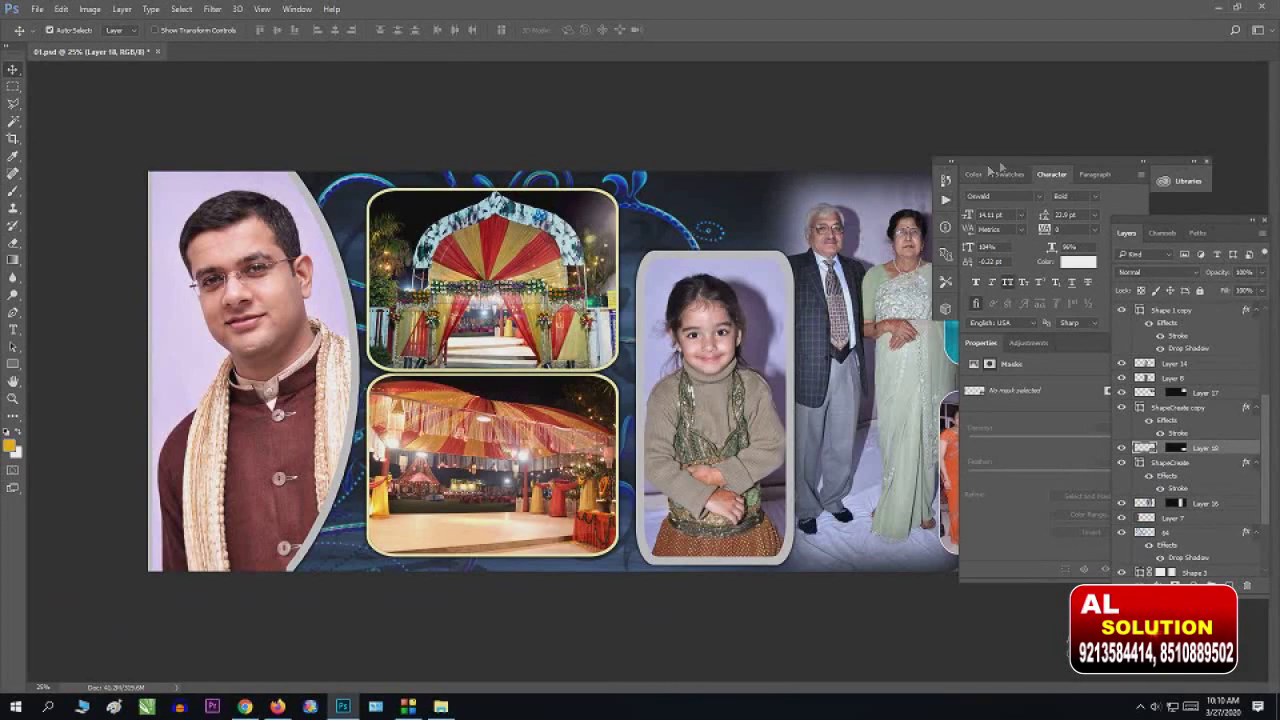
click(1207, 162)
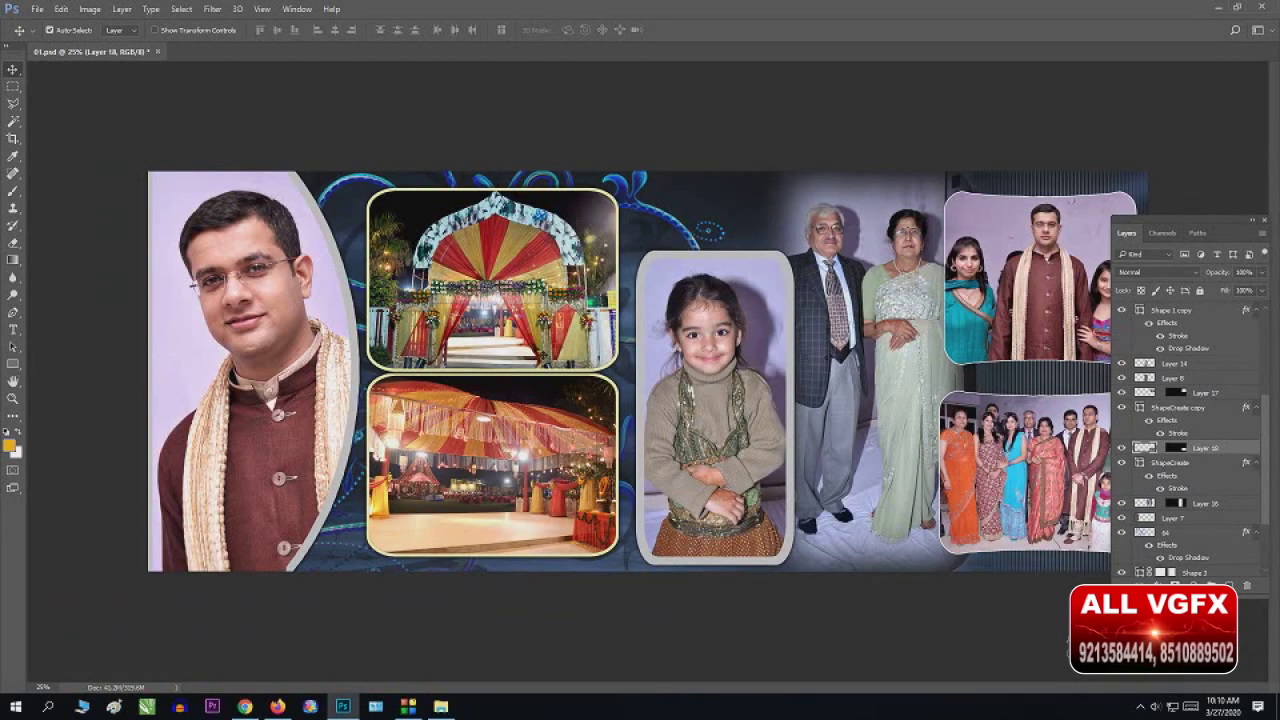
Step: In the Open dialog, browse to the 05 ANKUR DVD WEDDING > PHOTO > 1N folder
key(ctrl+plus)
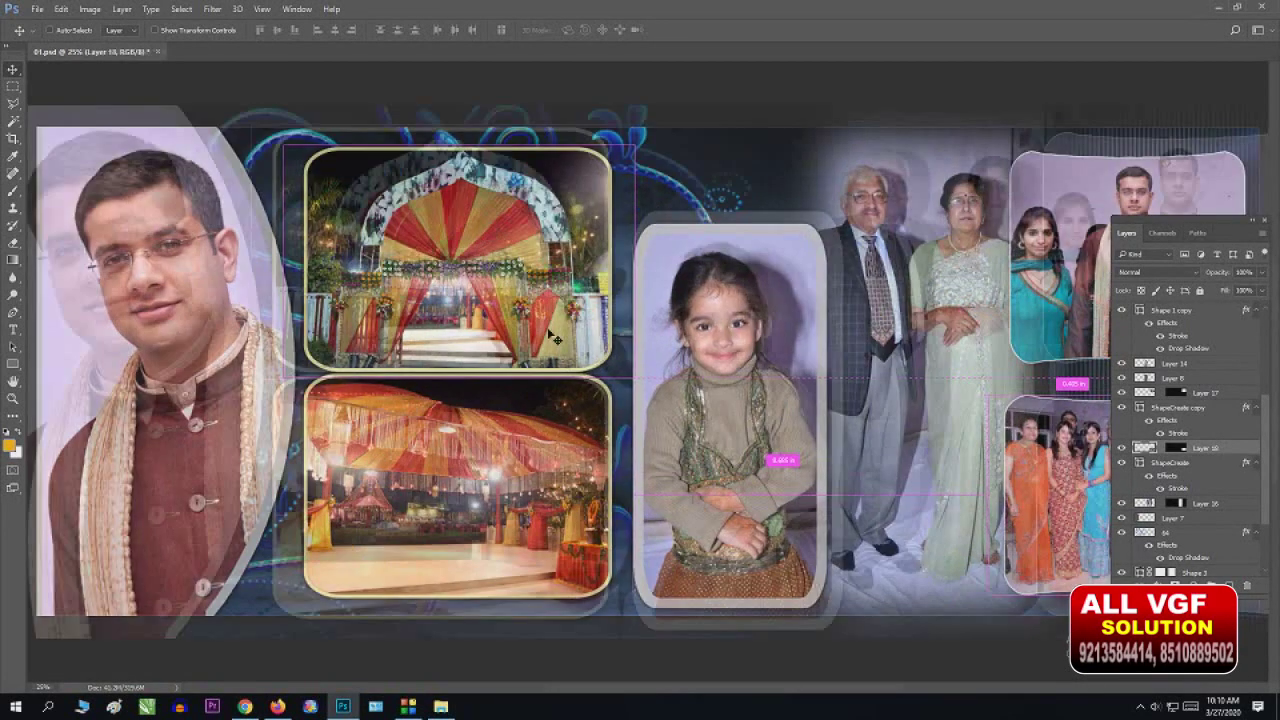
key(ctrl+o)
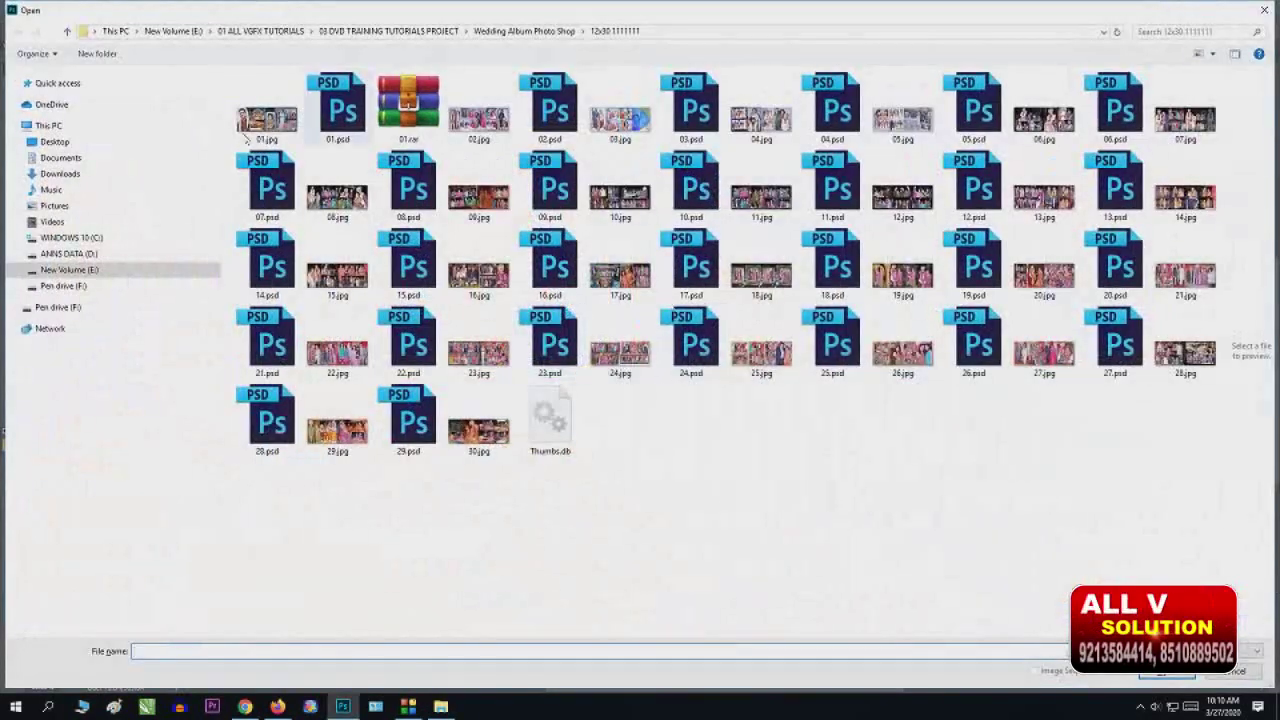
key(BackSpace)
key(BackSpace)
key(BackSpace)
key(BackSpace)
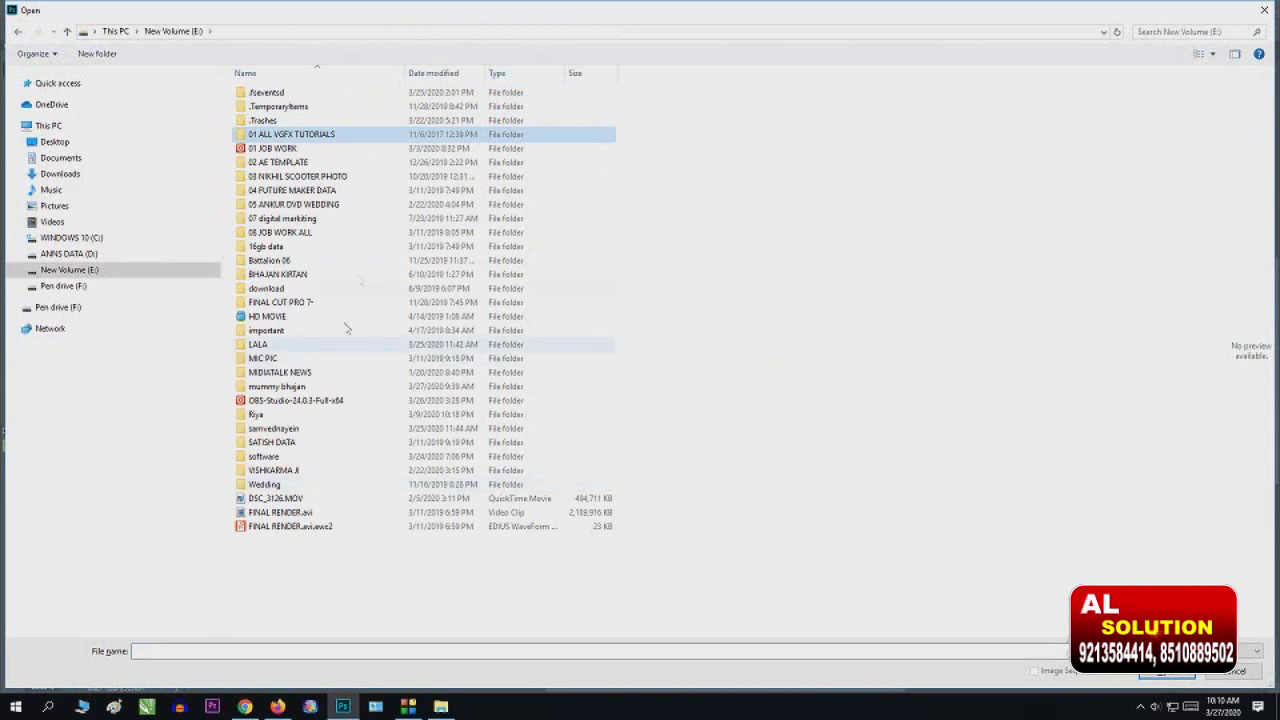
click(291, 316)
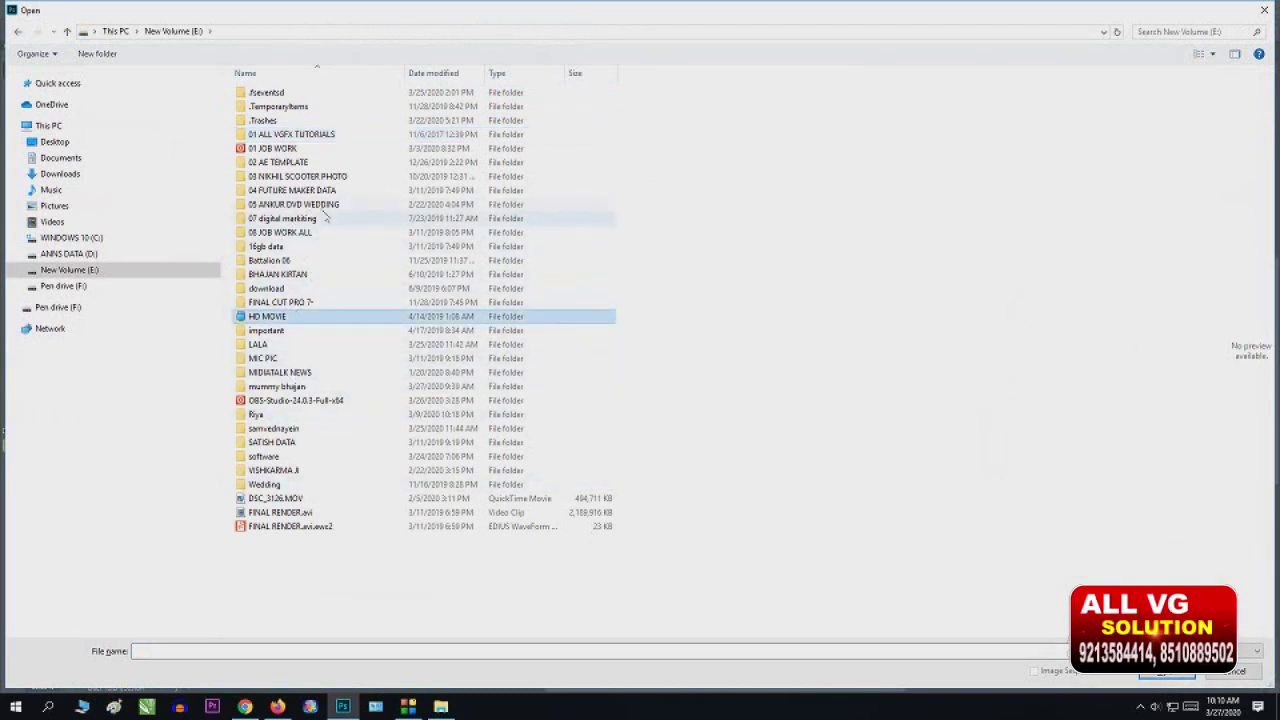
double_click(293, 204)
double_click(285, 112)
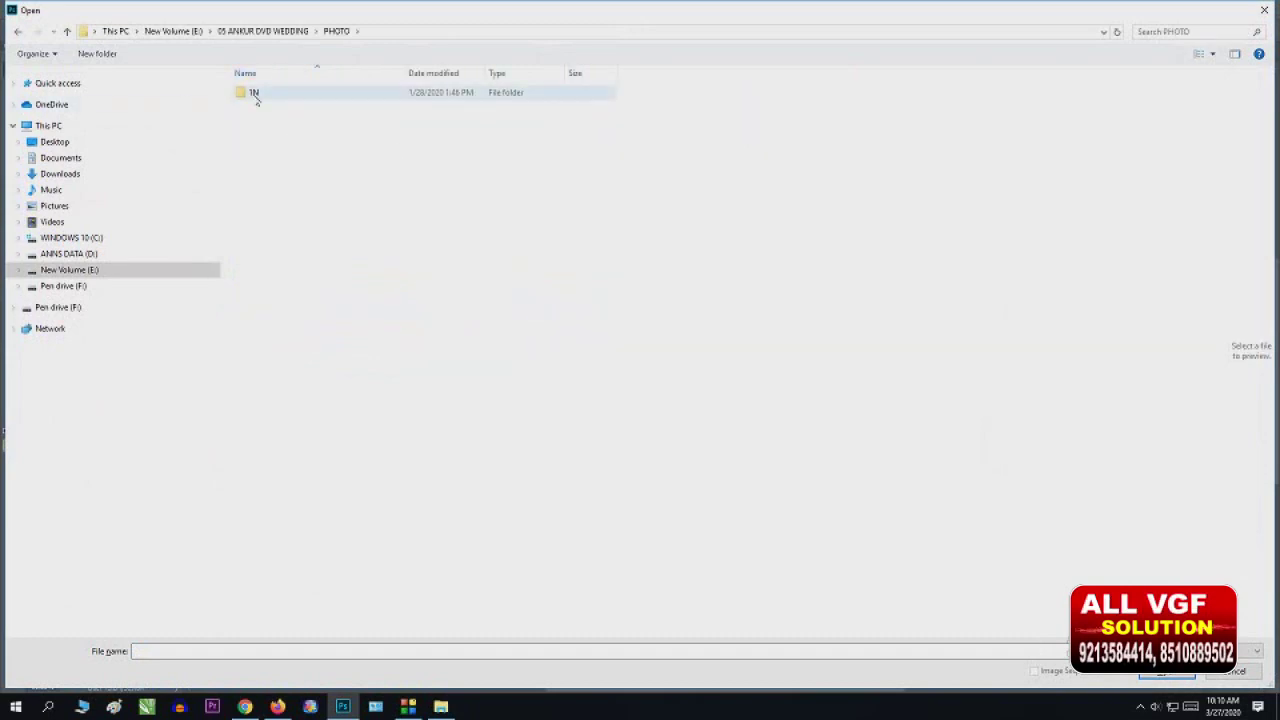
double_click(252, 91)
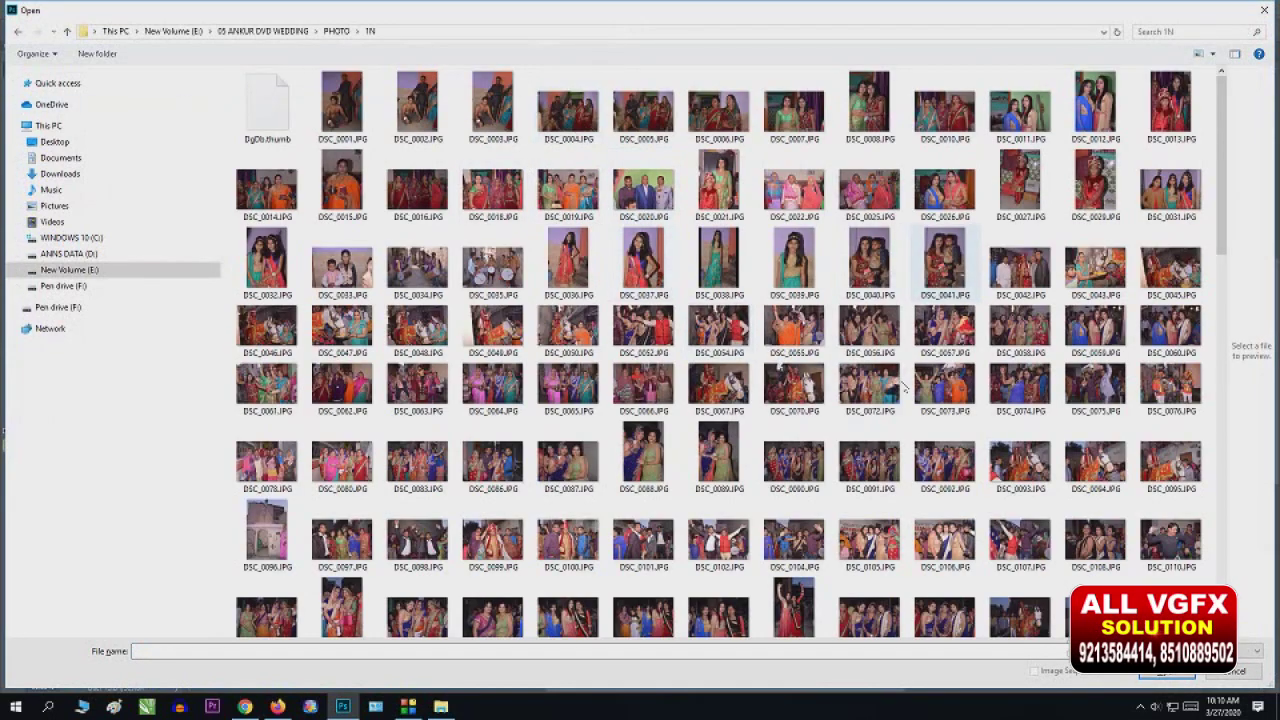
scroll(840, 240, down, 5)
scroll(870, 247, down, 3)
scroll(868, 252, down, 3)
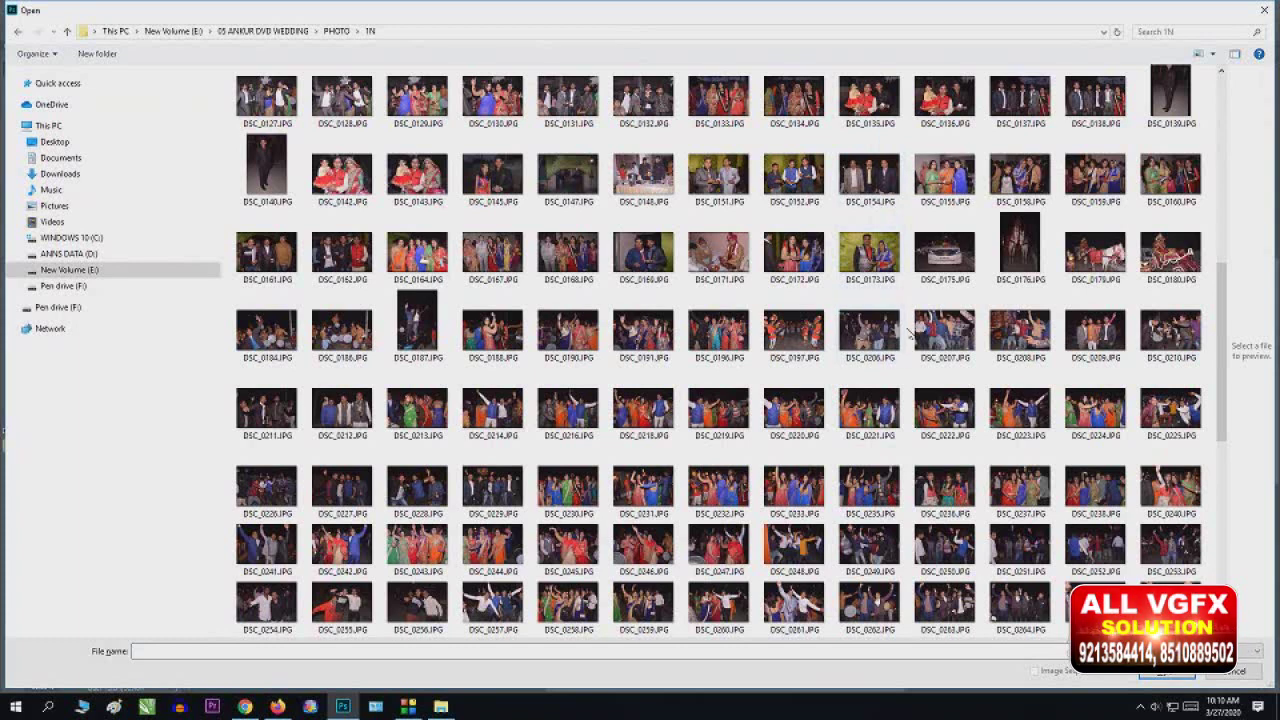
scroll(900, 320, down, 3)
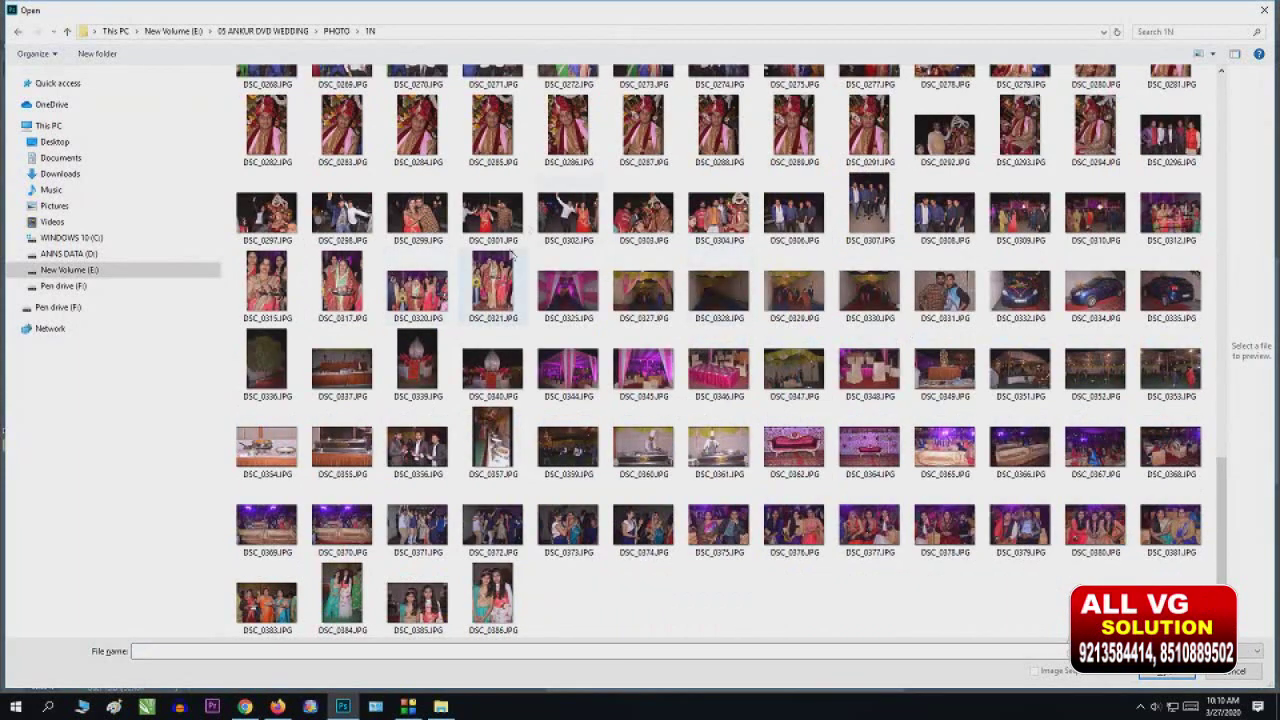
Step: Select wedding photos DSC_0289, DSC_0117, DSC_0106 and DSC_0031 in the 1N folder to open
click(342, 285)
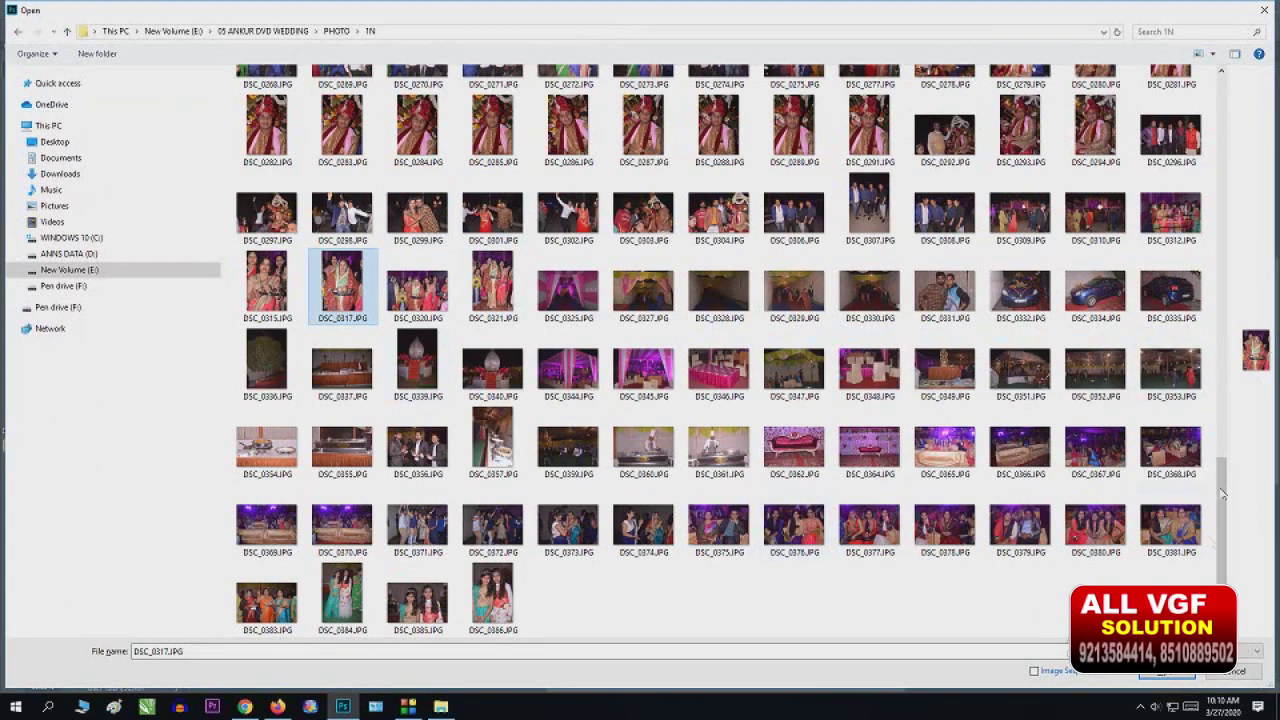
drag(1222, 493, 1222, 429)
click(795, 305)
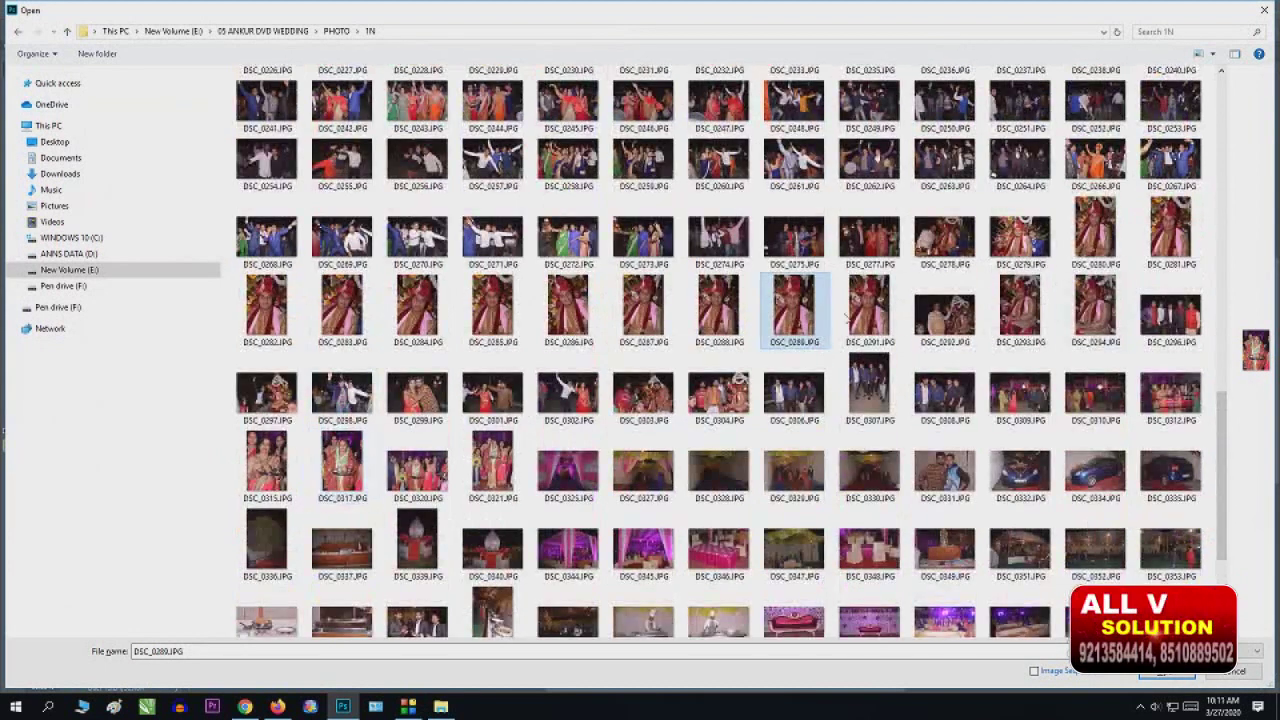
scroll(1234, 411, up, 1)
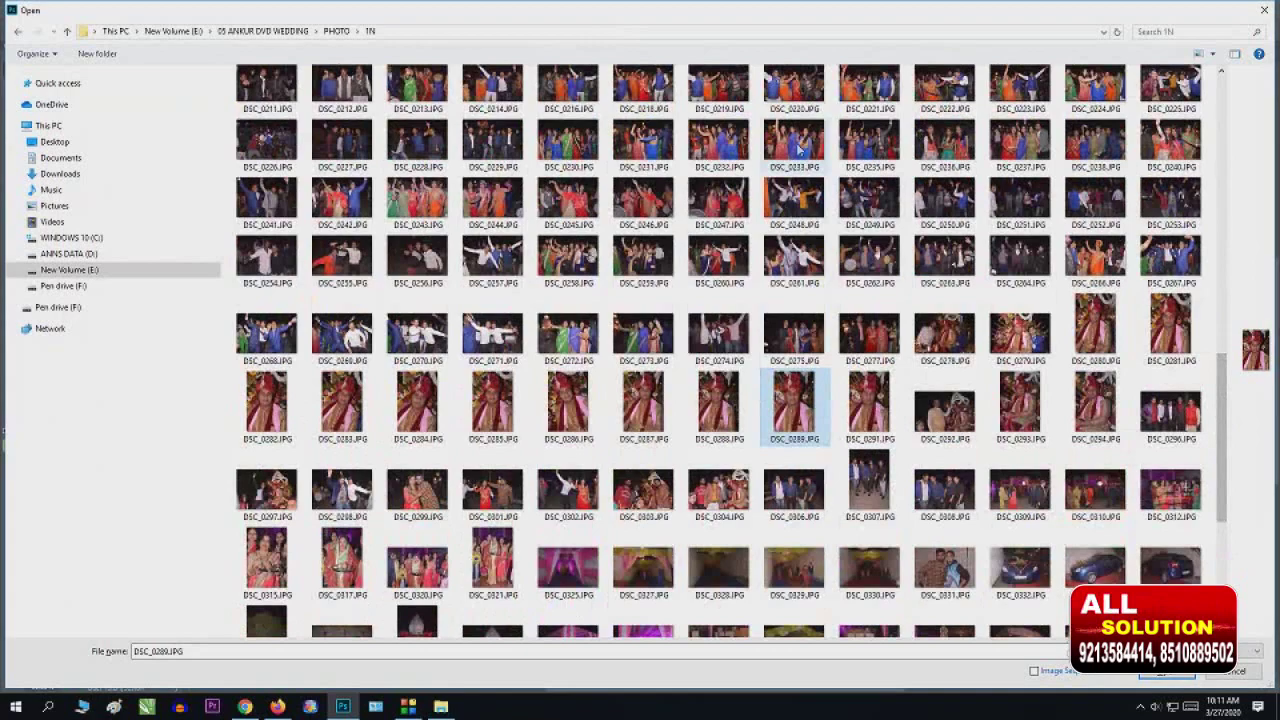
drag(1228, 418, 1222, 270)
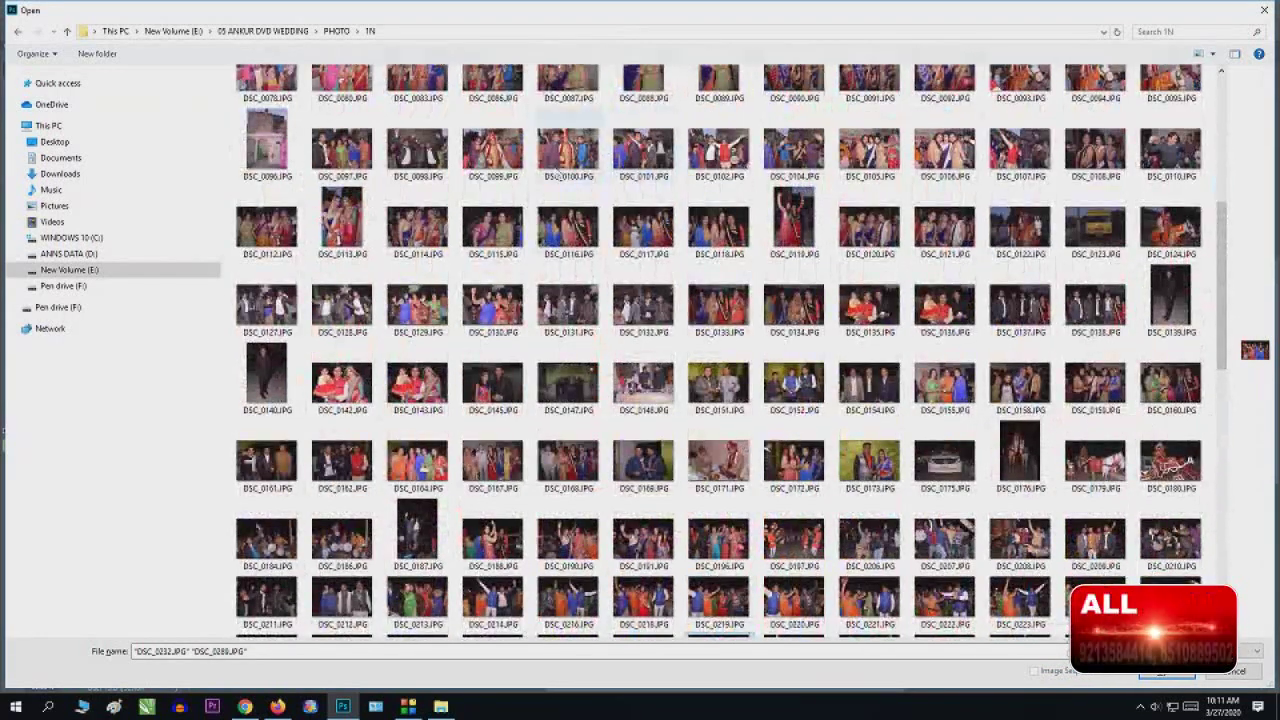
ctrl+click(643, 230)
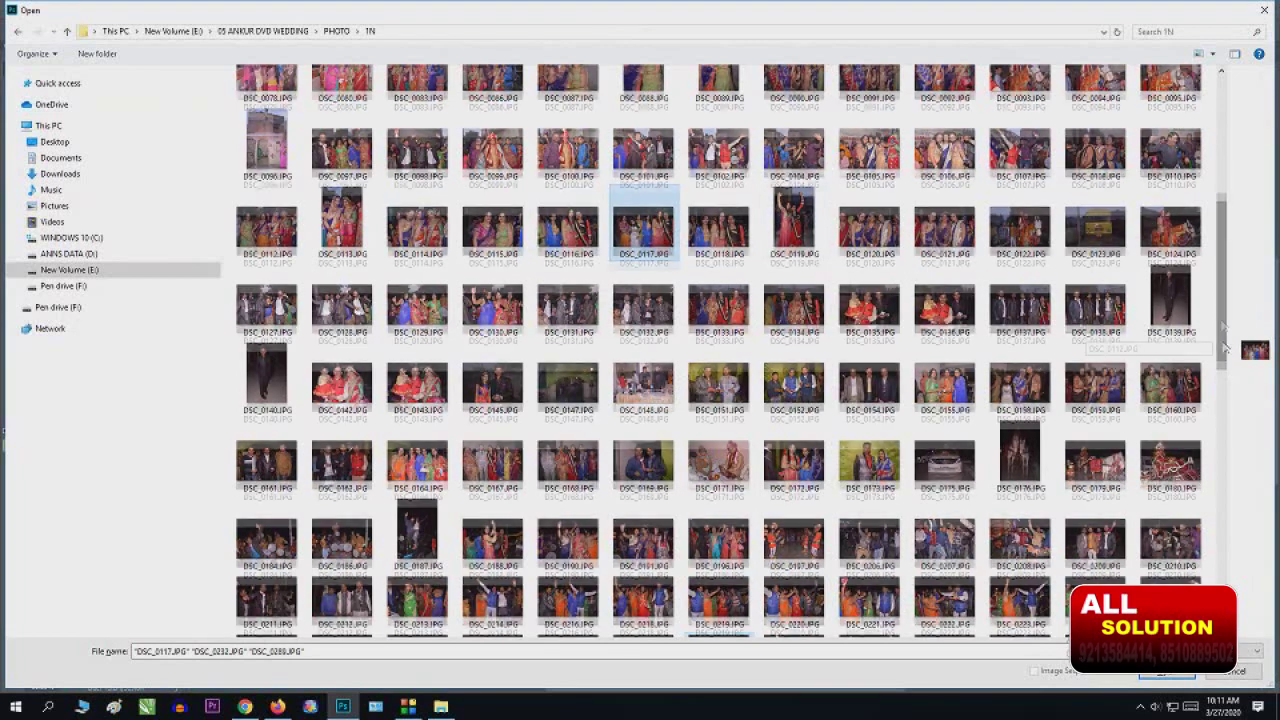
drag(1227, 300, 1227, 232)
ctrl+click(944, 338)
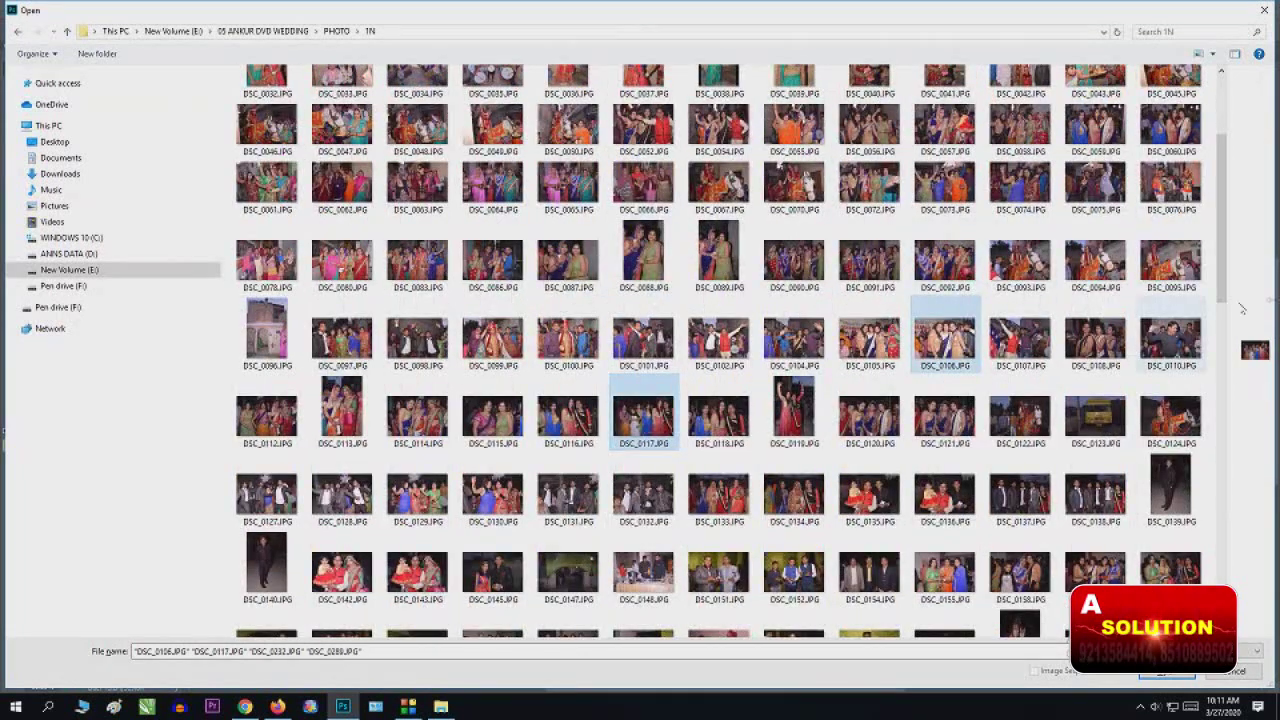
drag(1222, 288, 1222, 210)
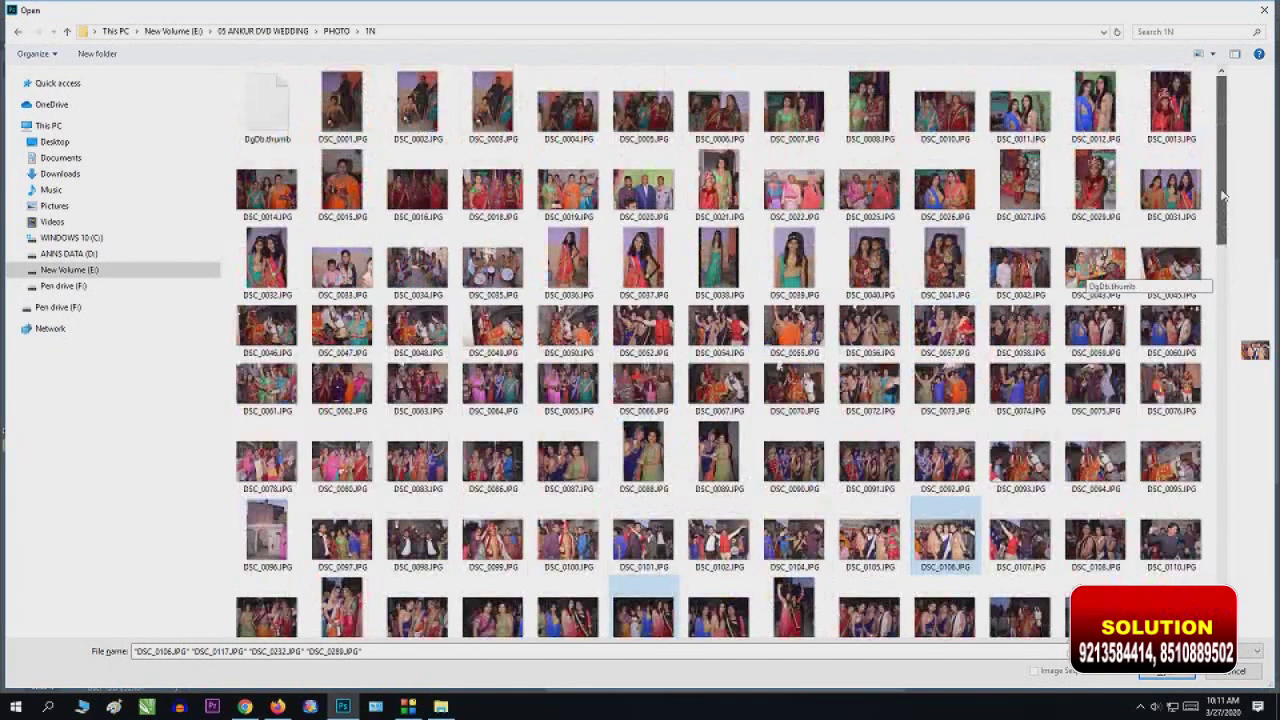
ctrl+click(1170, 190)
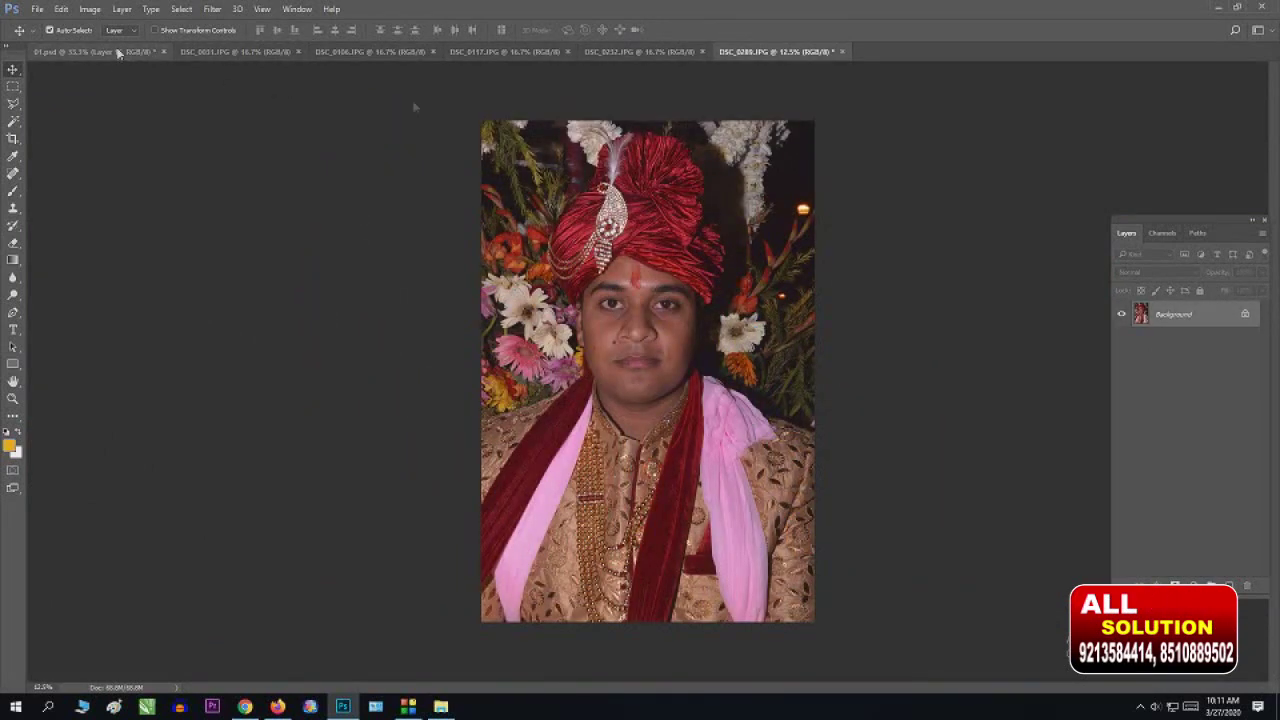
Step: Check the girl's photo on the zoomed-out 01.psd spread, then view DSC_0289
click(118, 52)
drag(650, 380, 652, 381)
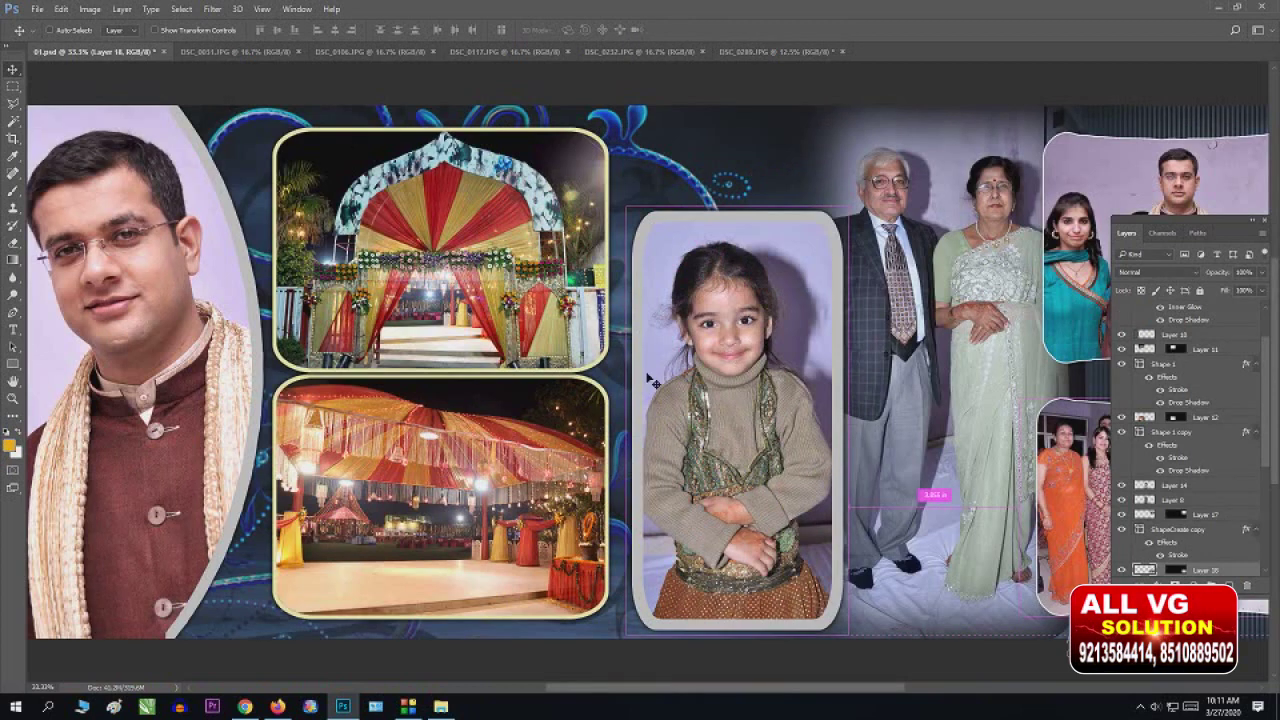
key(ctrl+minus)
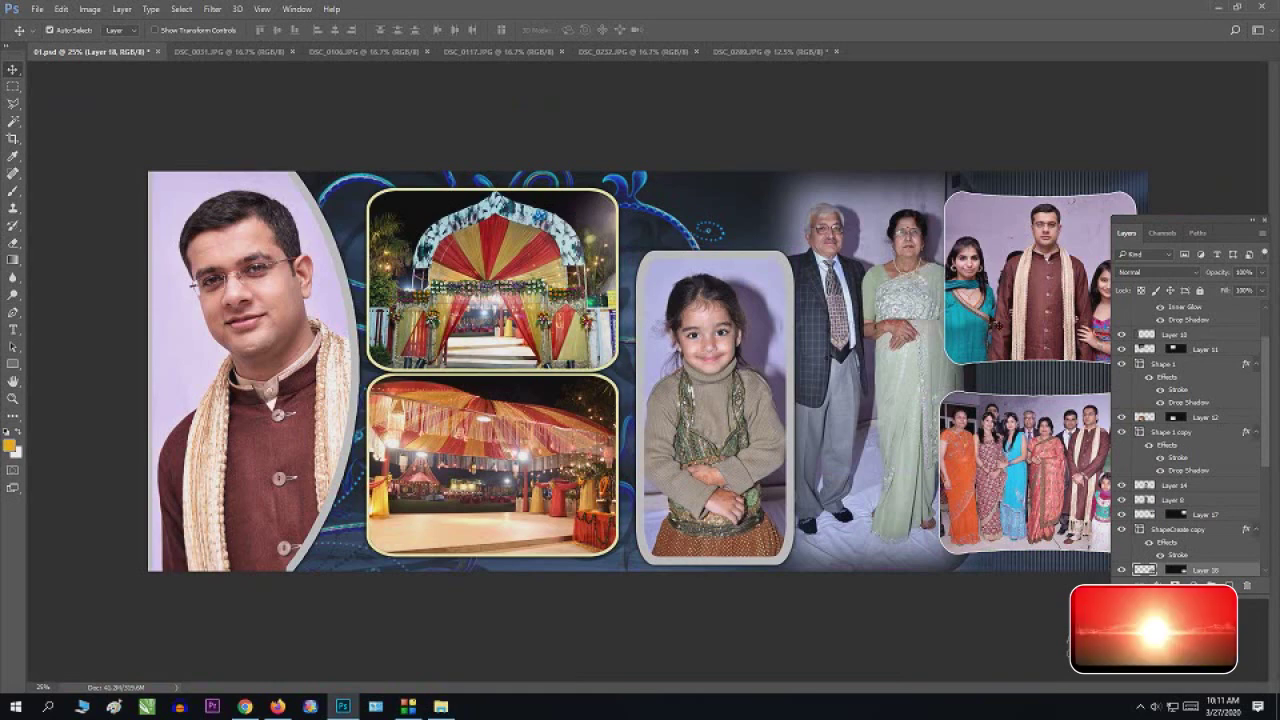
click(791, 51)
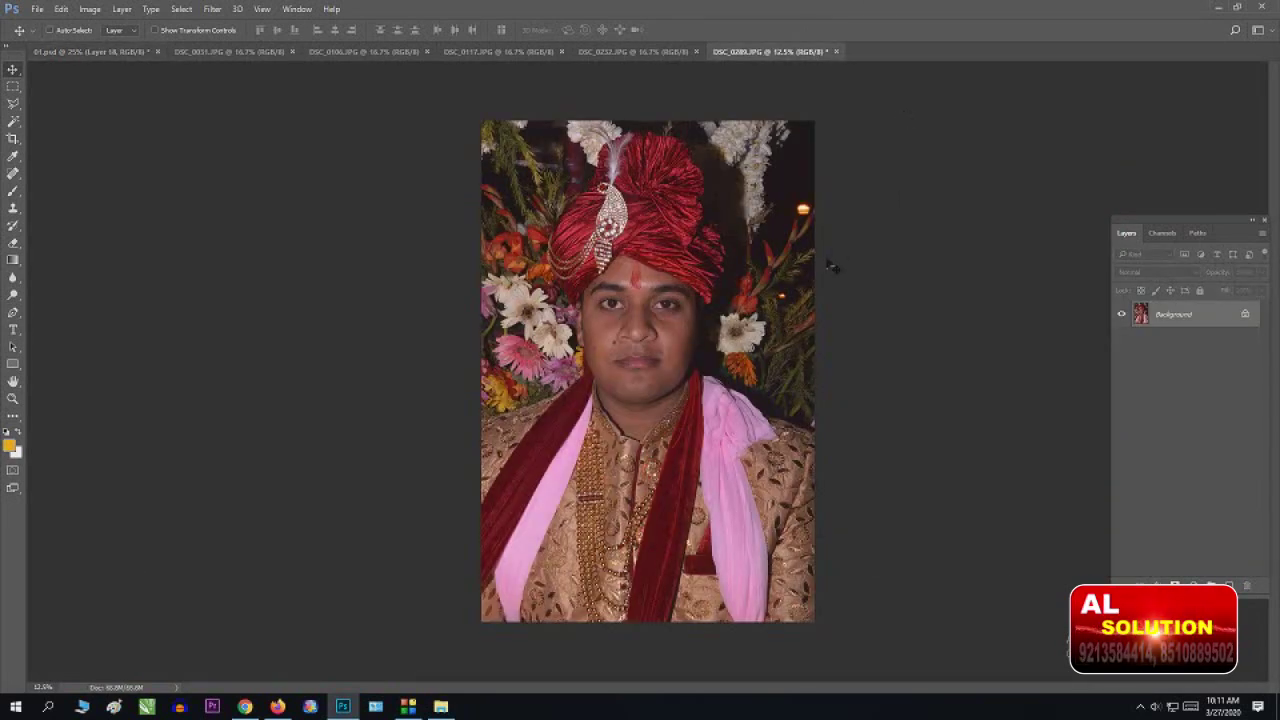
Step: Open DSC_0049 and DSC_0007 from the 1N folder
key(ctrl+o)
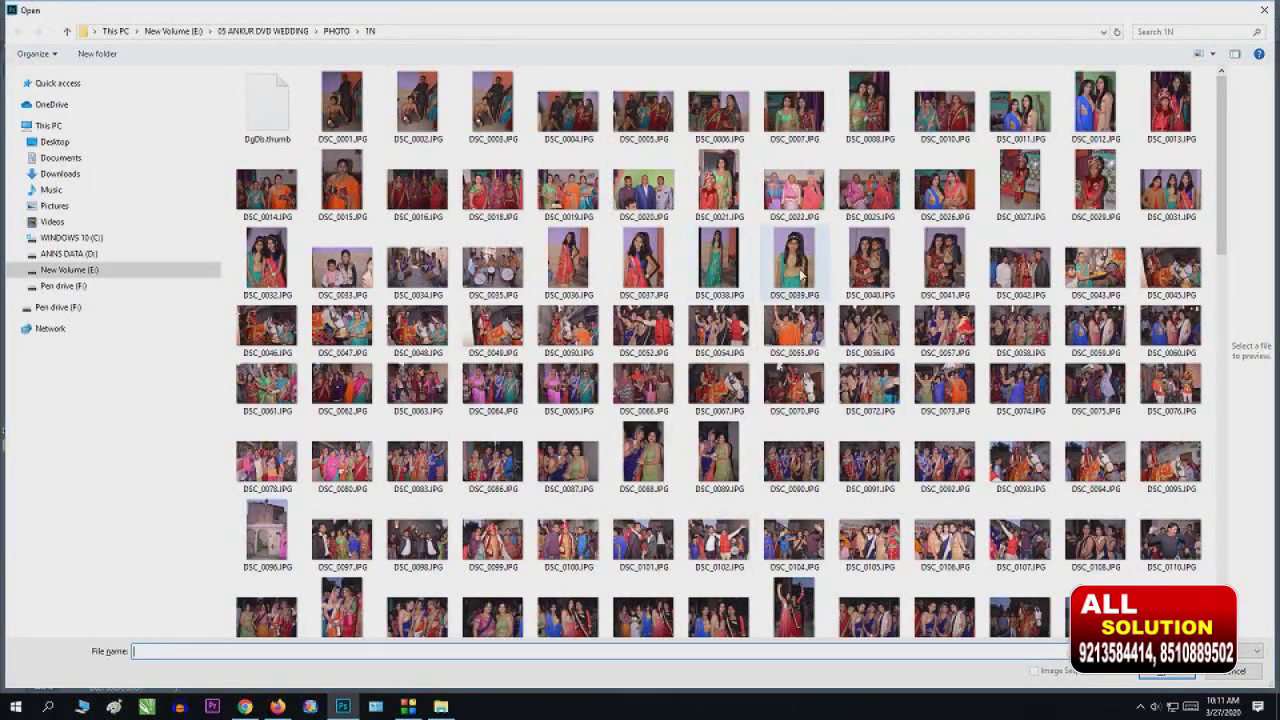
click(492, 332)
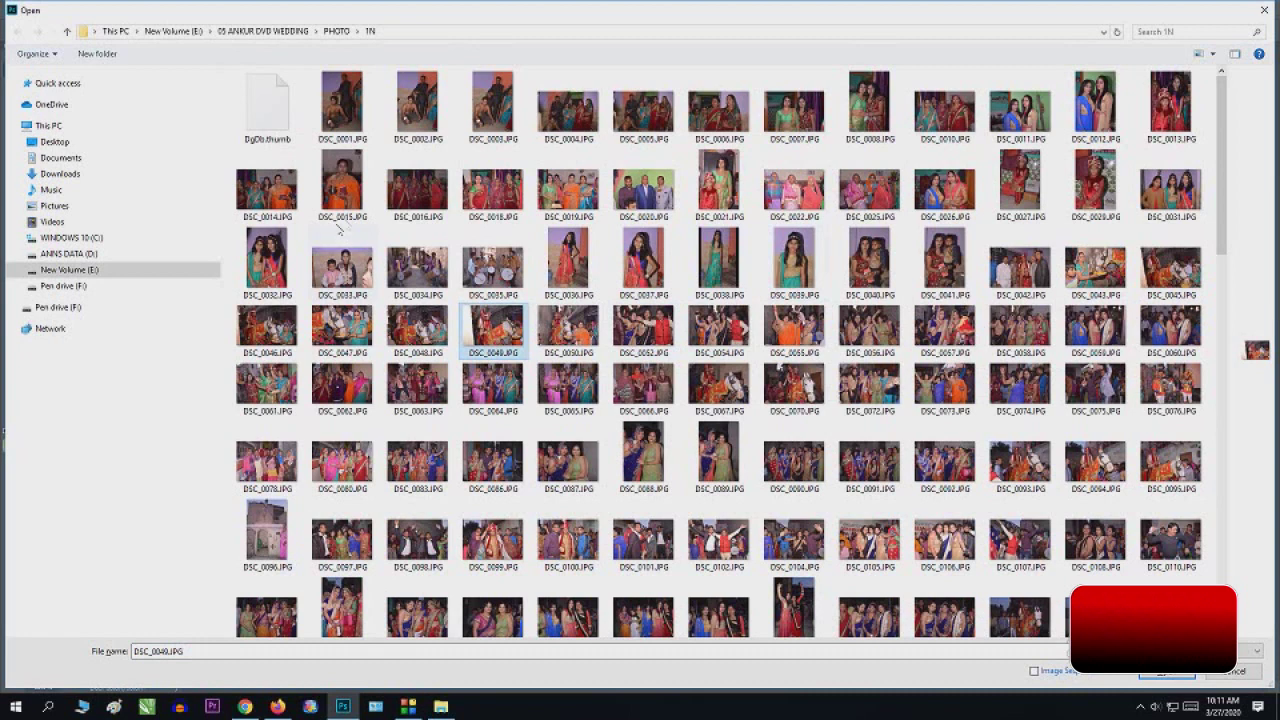
ctrl+click(805, 118)
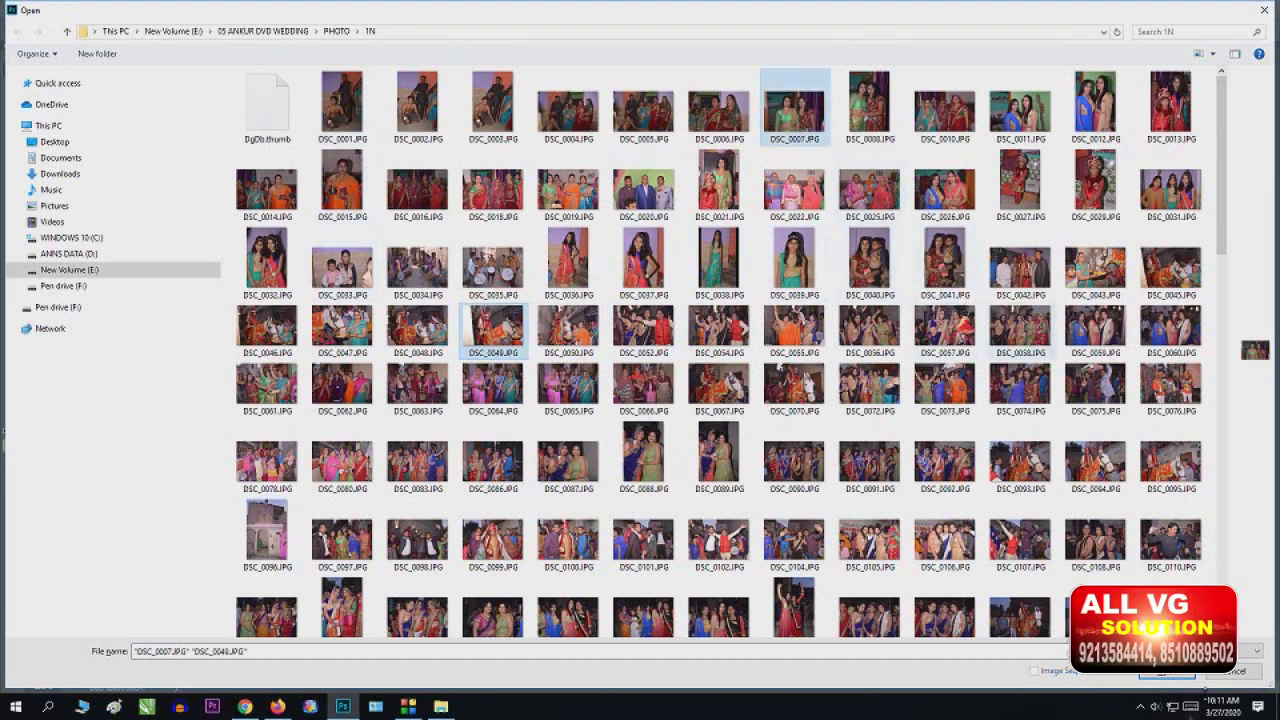
click(1168, 676)
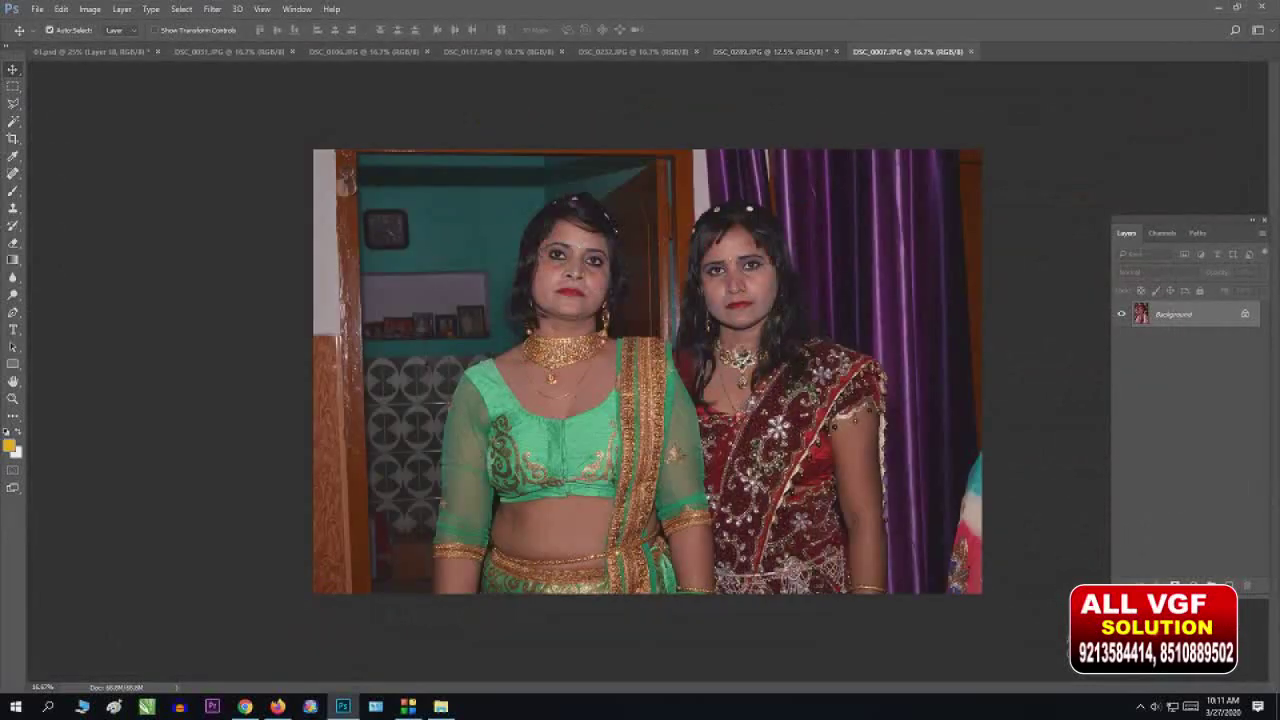
Step: In 01.psd, toggle Move Auto-Select, close Character/Properties, and select Layers 11, 12 and 13
click(92, 51)
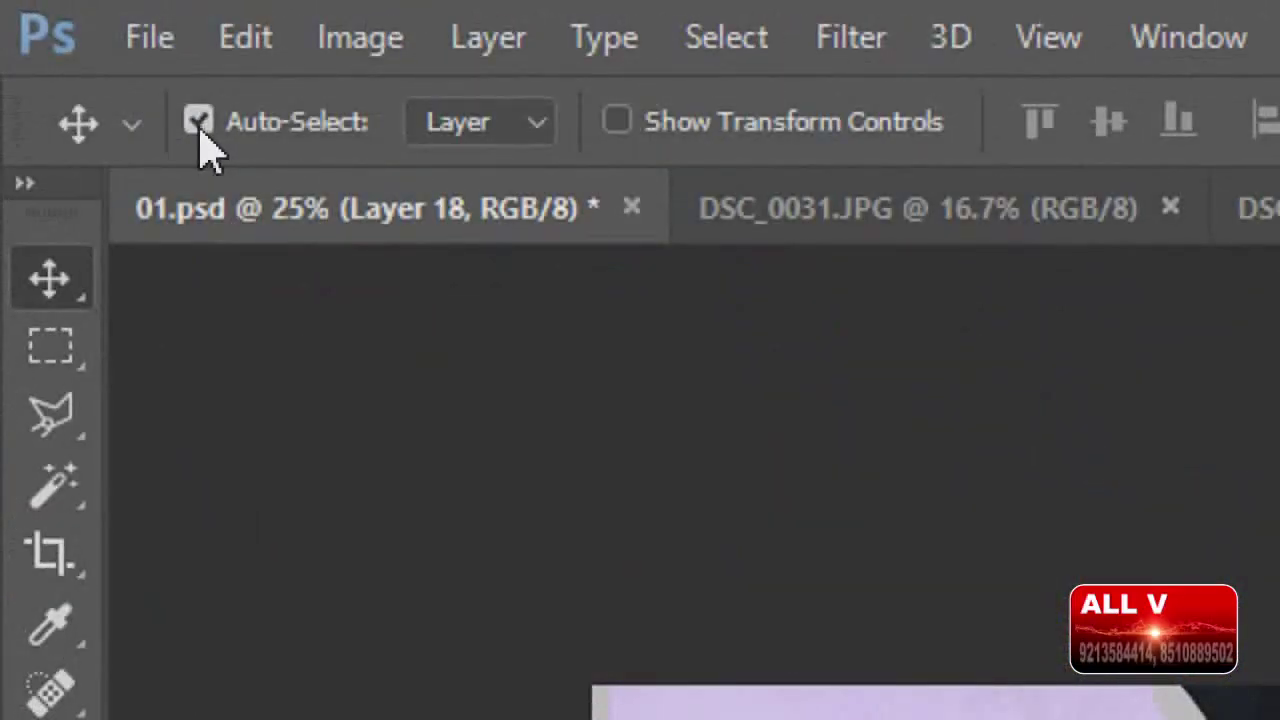
click(198, 121)
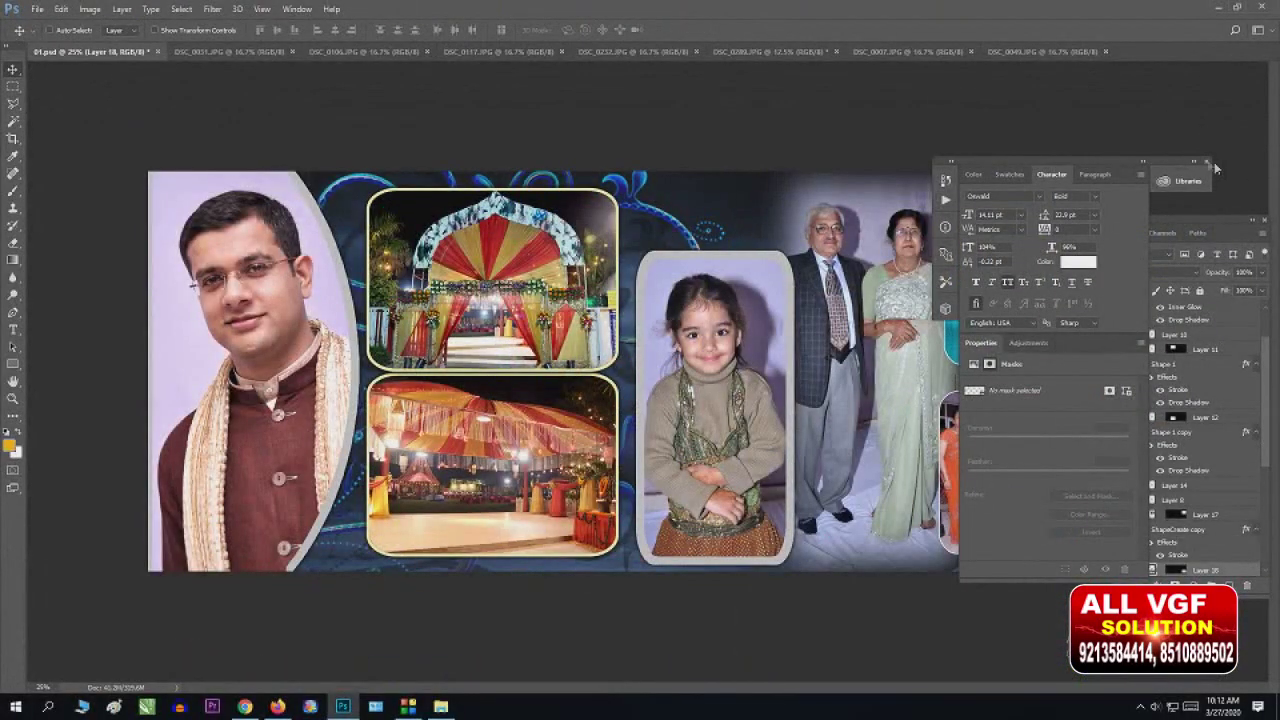
click(1208, 161)
click(1193, 354)
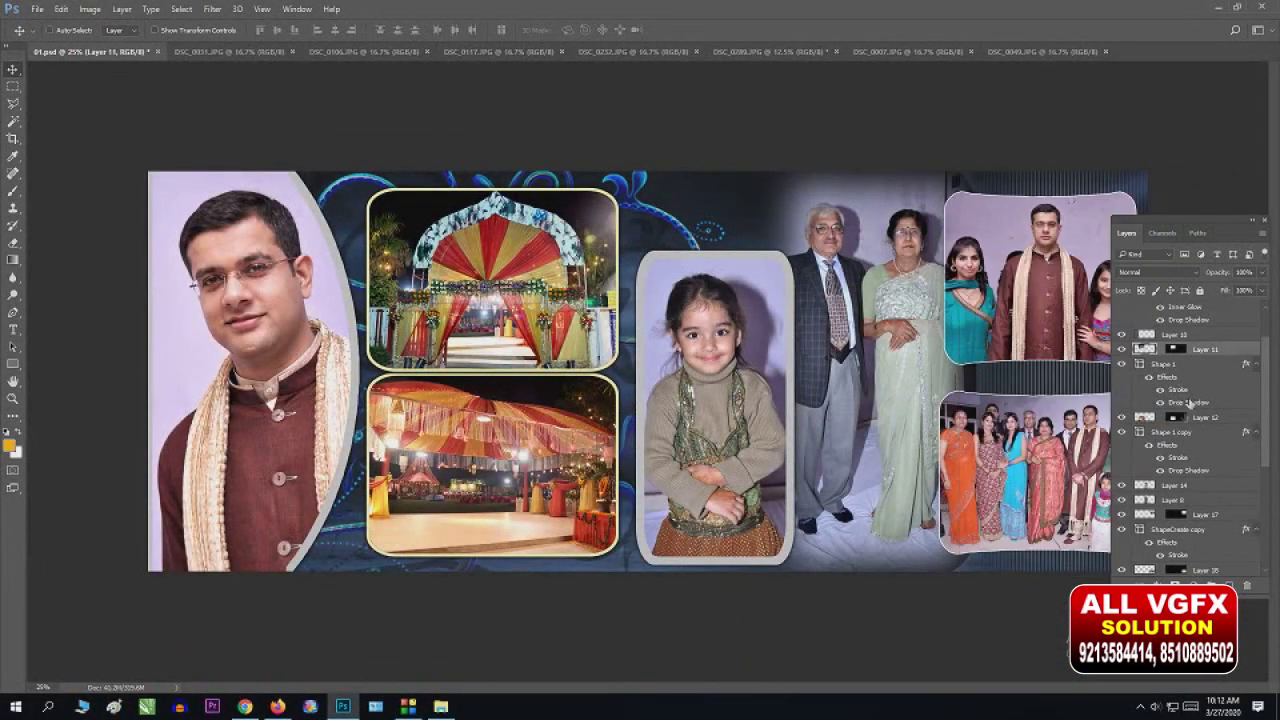
click(1203, 419)
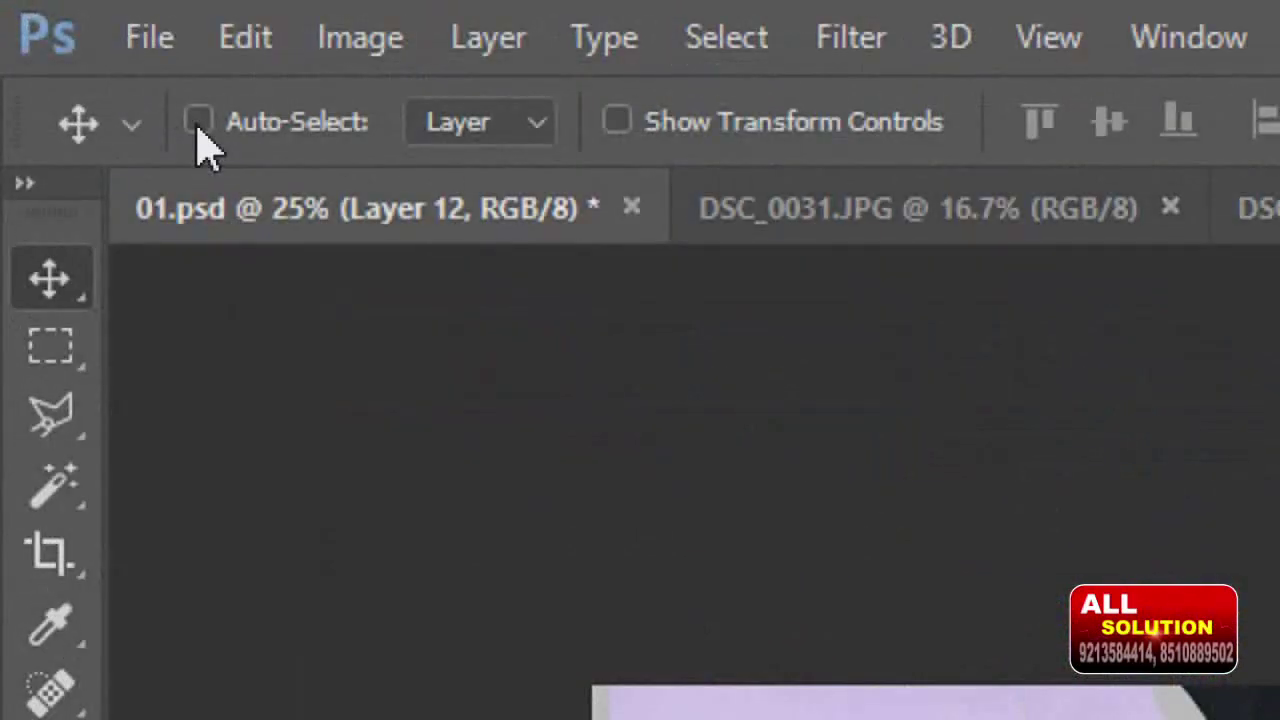
click(198, 124)
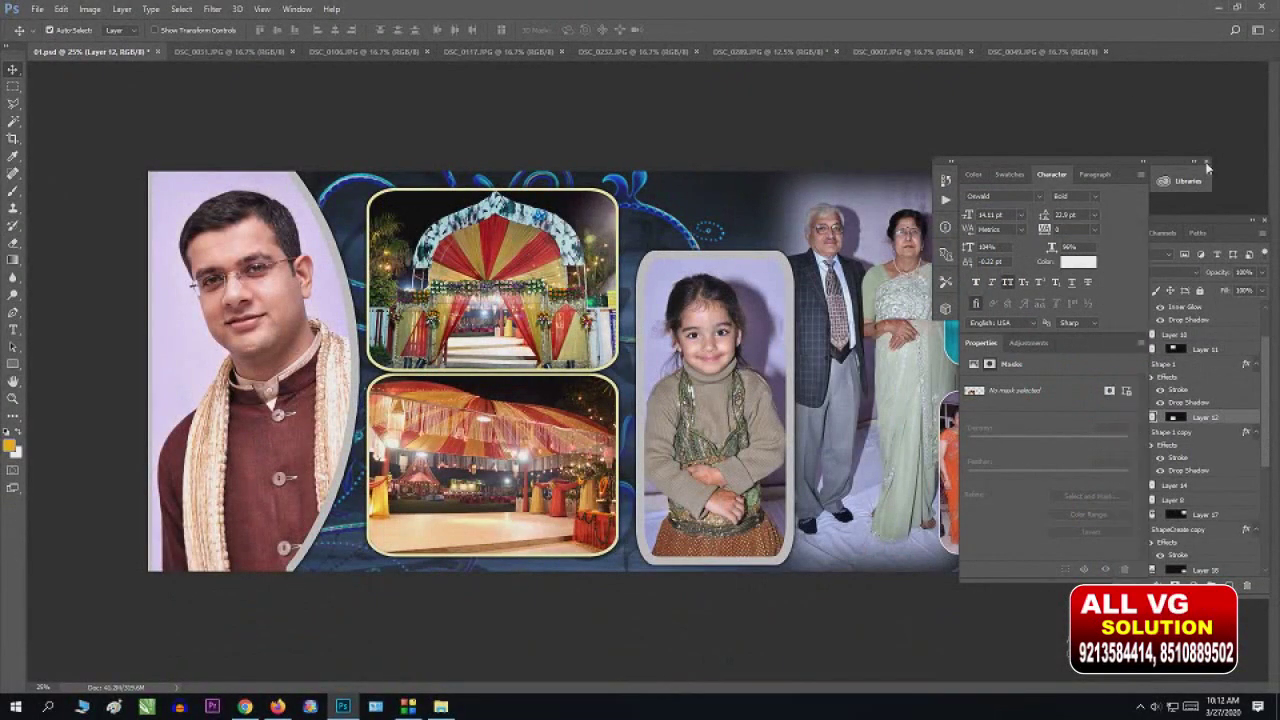
click(1207, 161)
click(280, 318)
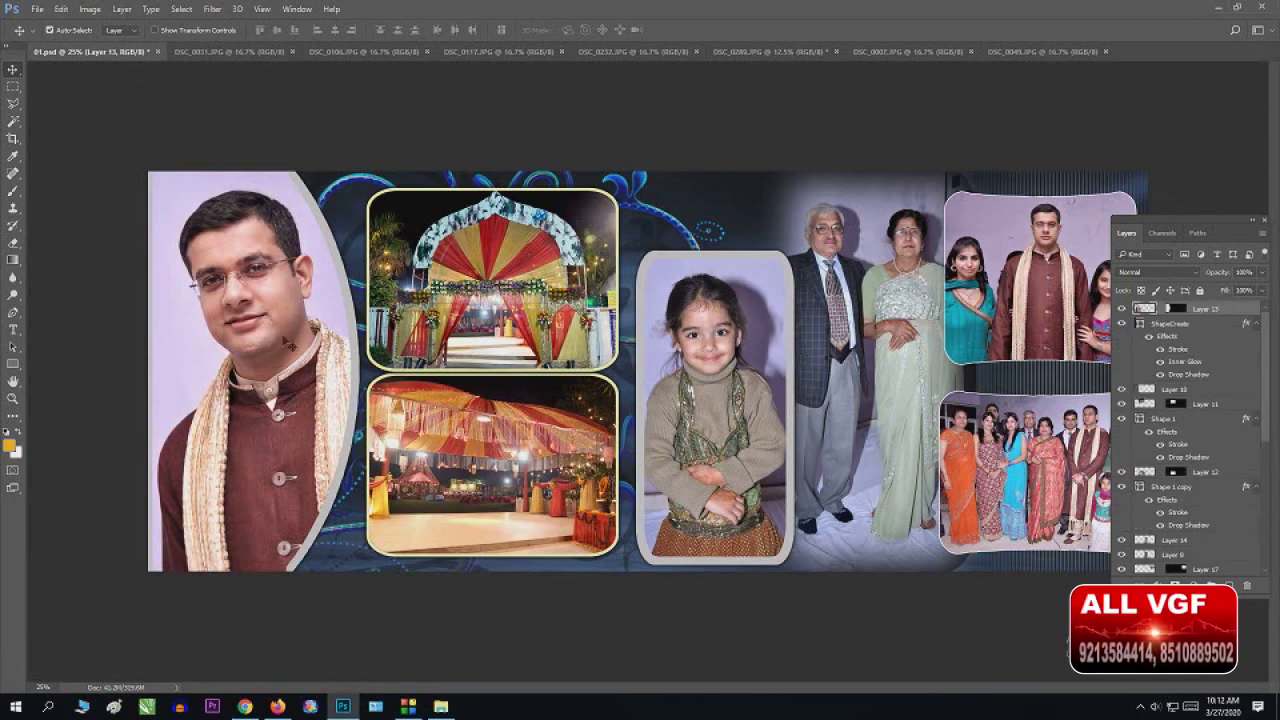
Step: Click album photos to identify Layers 12, 13, 14 and 17, then reopen the Open dialog
click(746, 370)
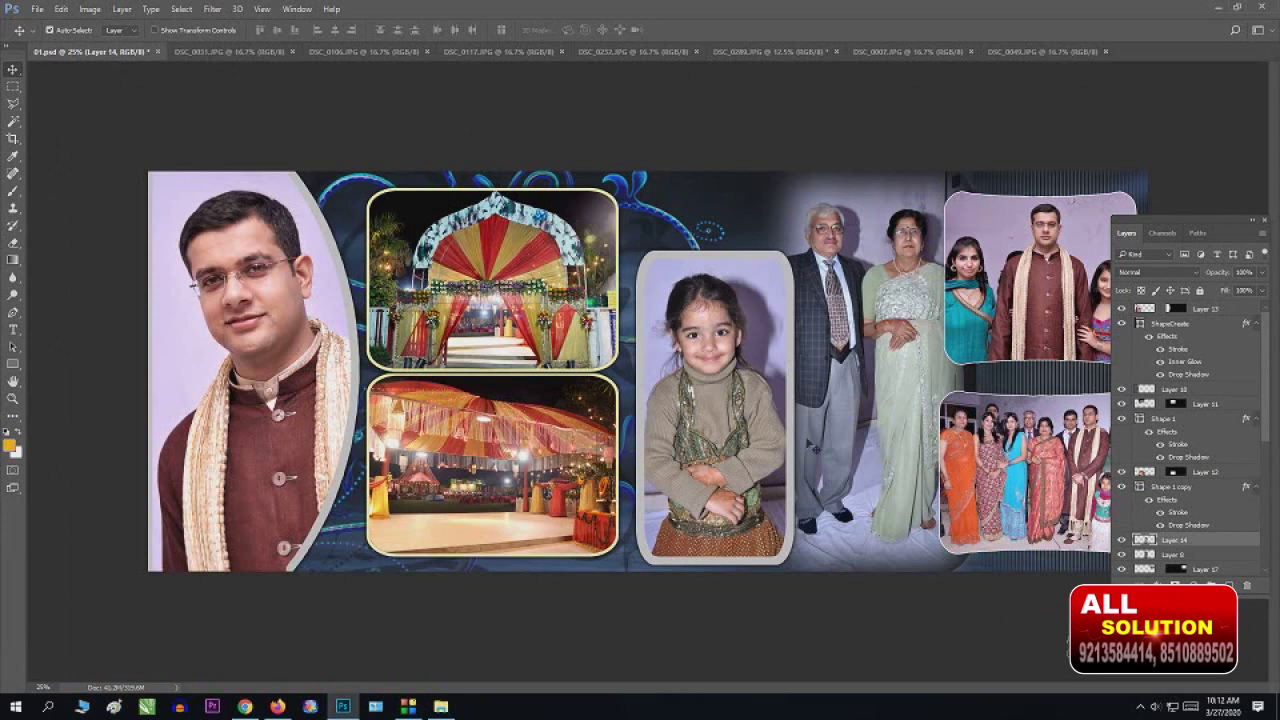
click(683, 262)
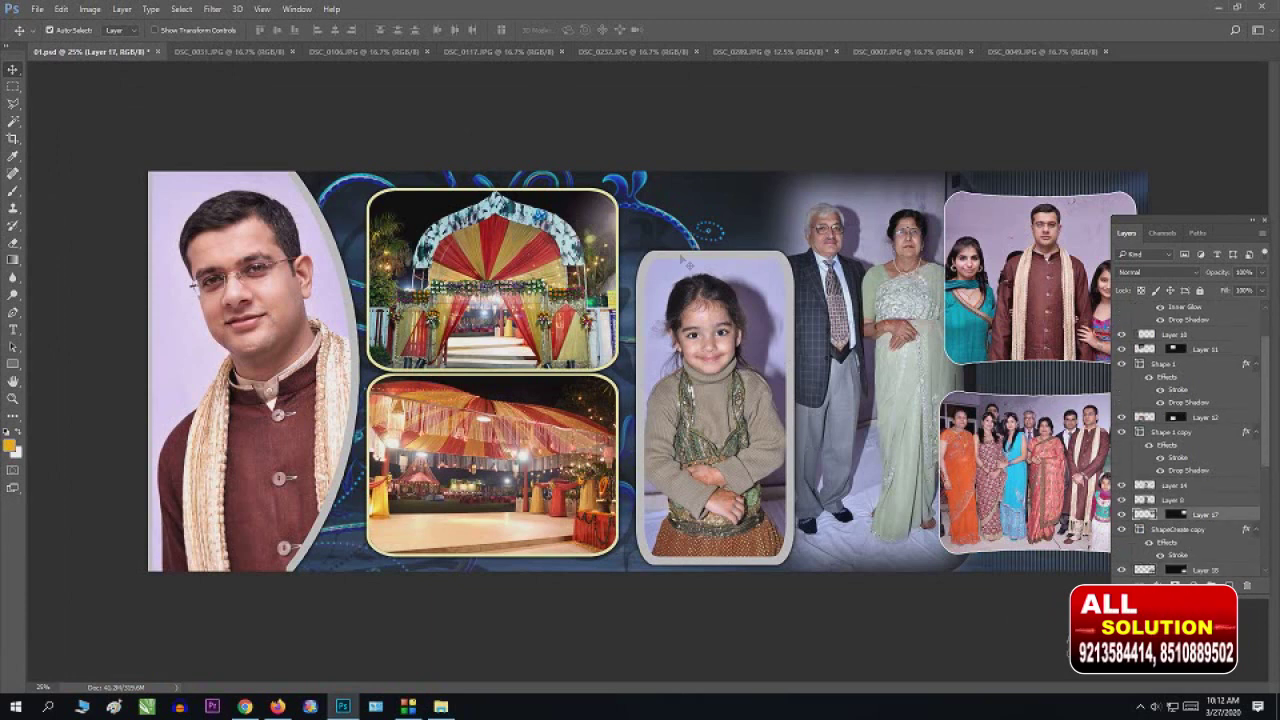
click(512, 308)
click(520, 440)
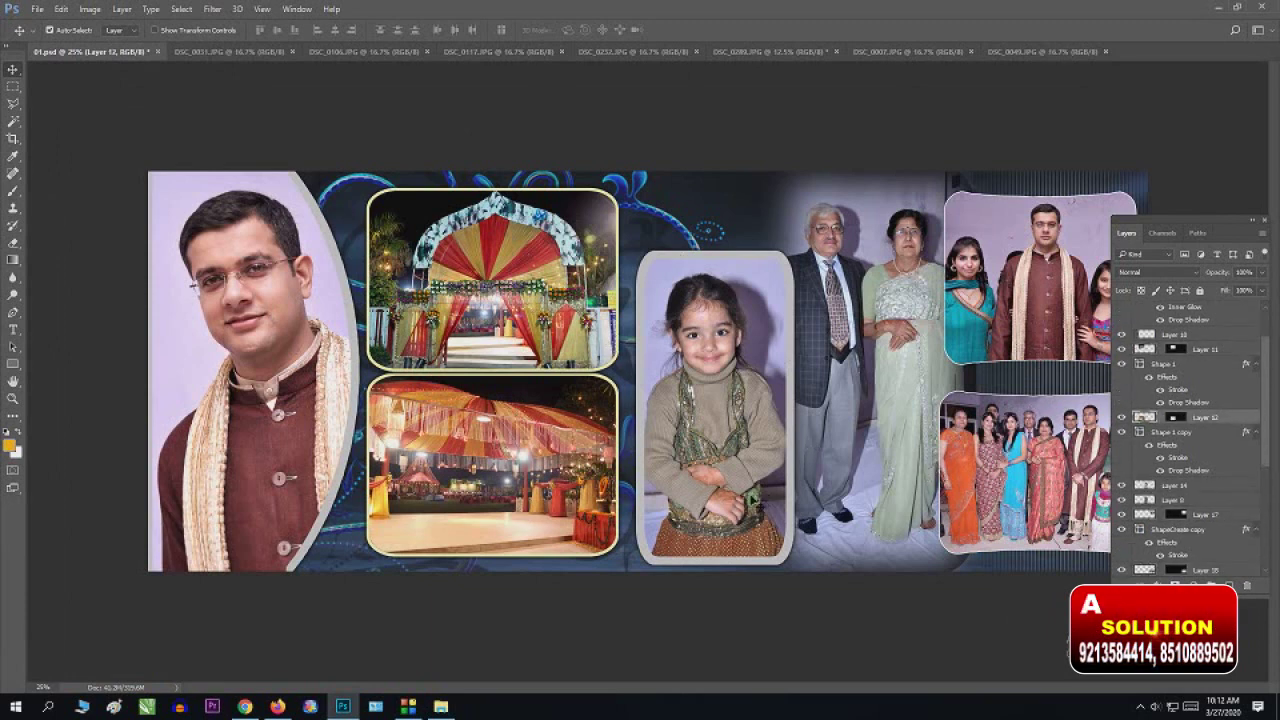
click(756, 500)
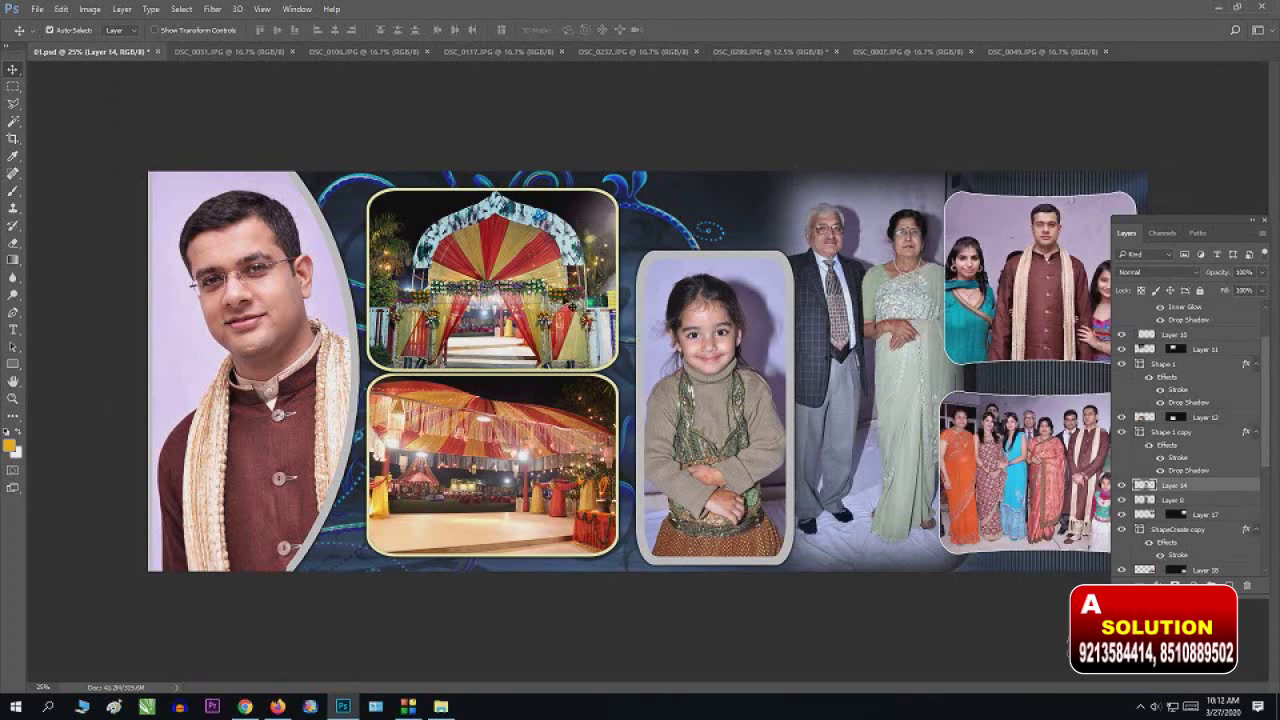
click(571, 305)
click(545, 455)
click(303, 352)
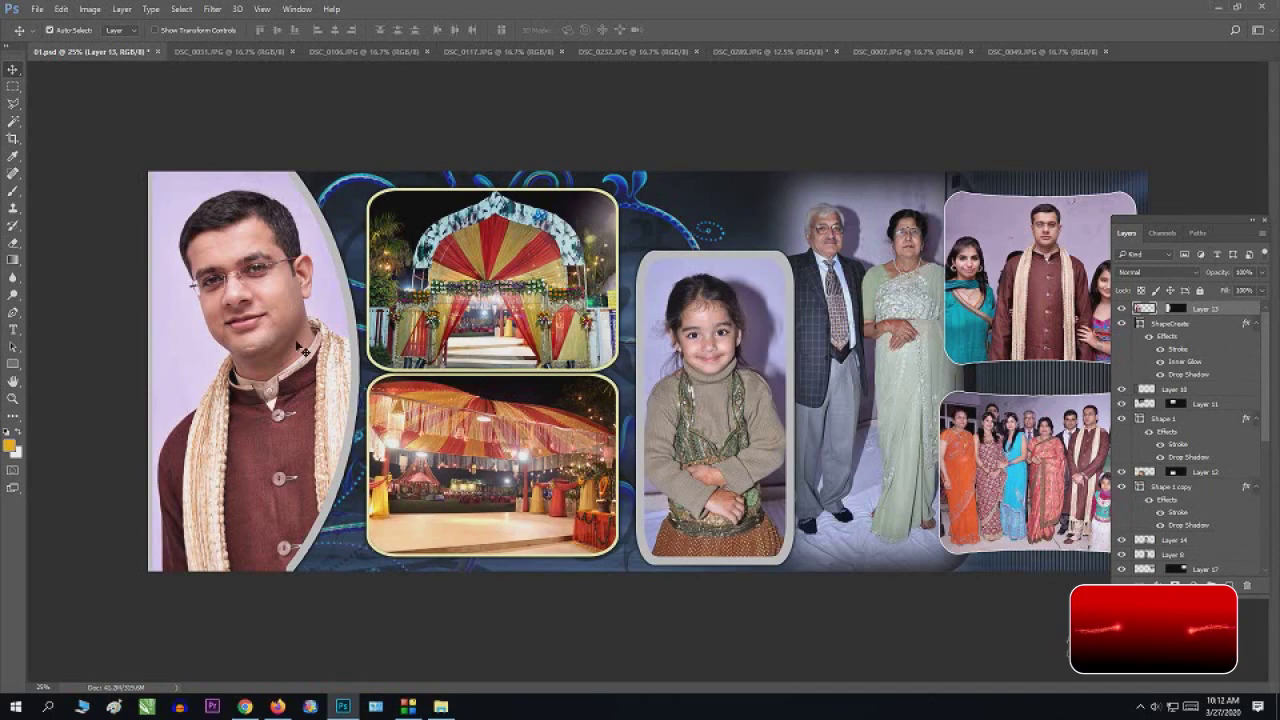
key(ctrl+o)
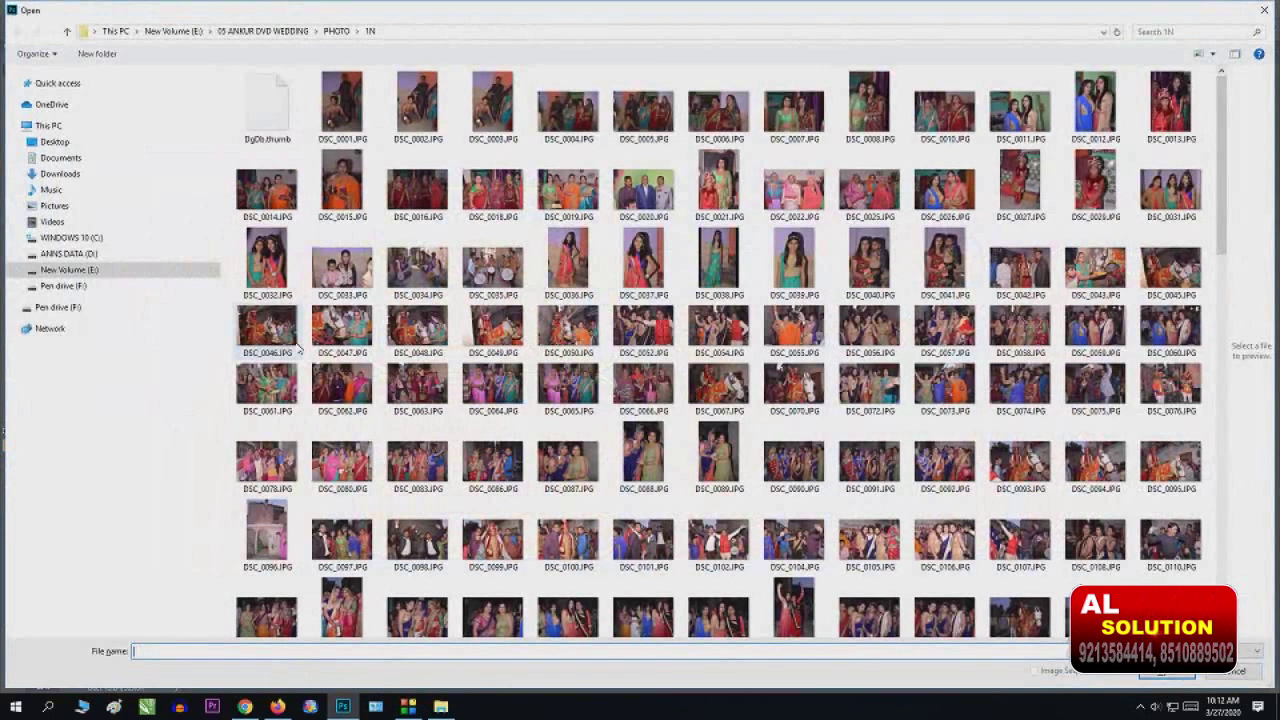
Step: Dismiss the Open dialog, browse the photo tabs, then select all of DSC_0049 and copy it
key(Escape)
click(260, 52)
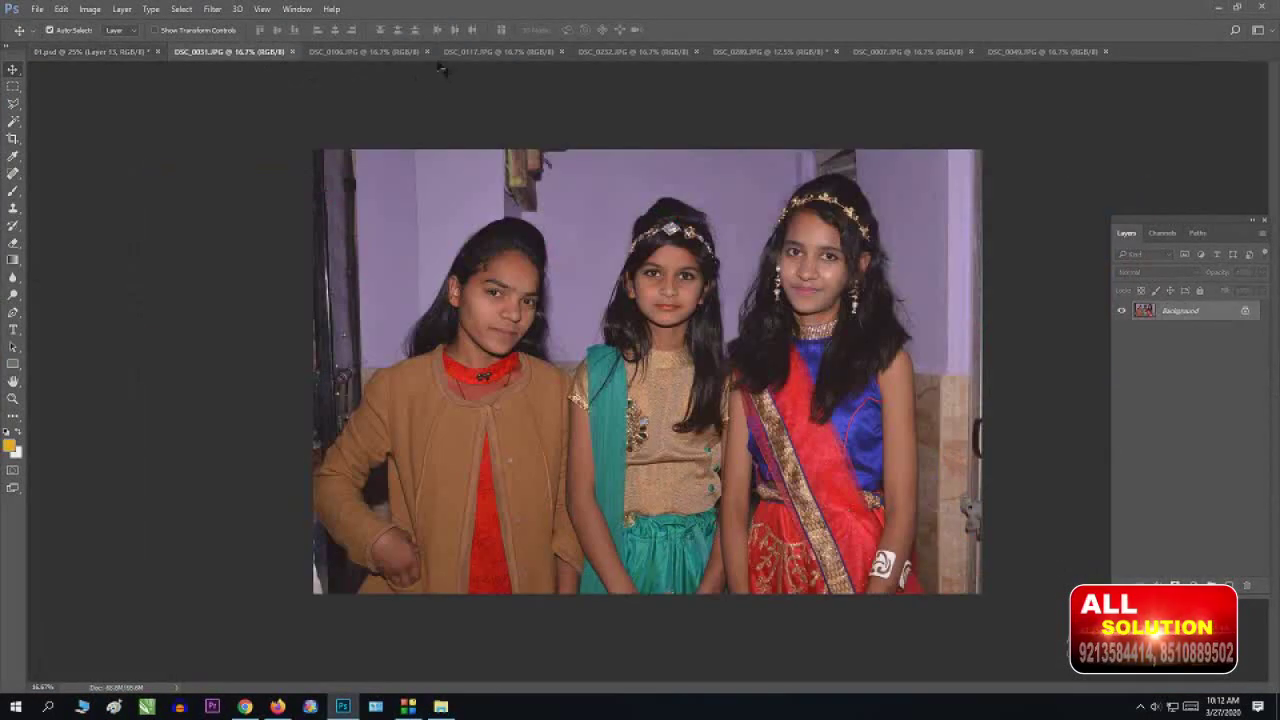
click(607, 52)
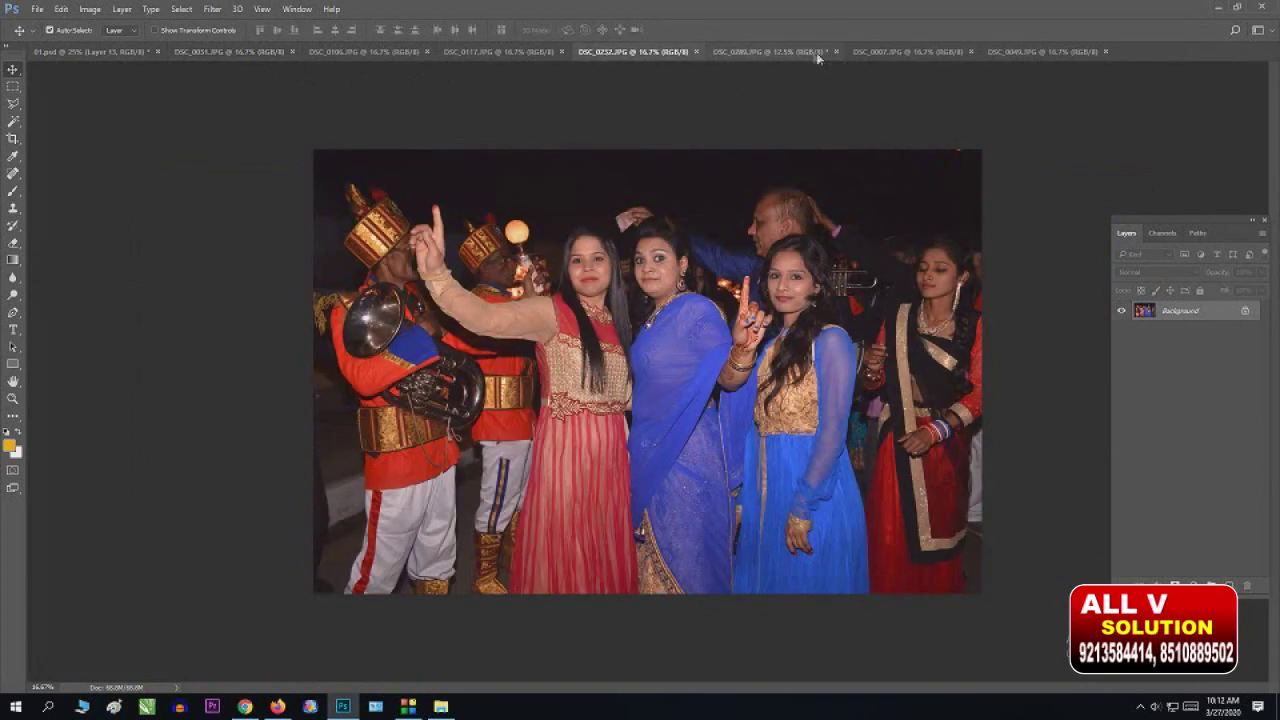
click(817, 55)
click(909, 52)
click(806, 53)
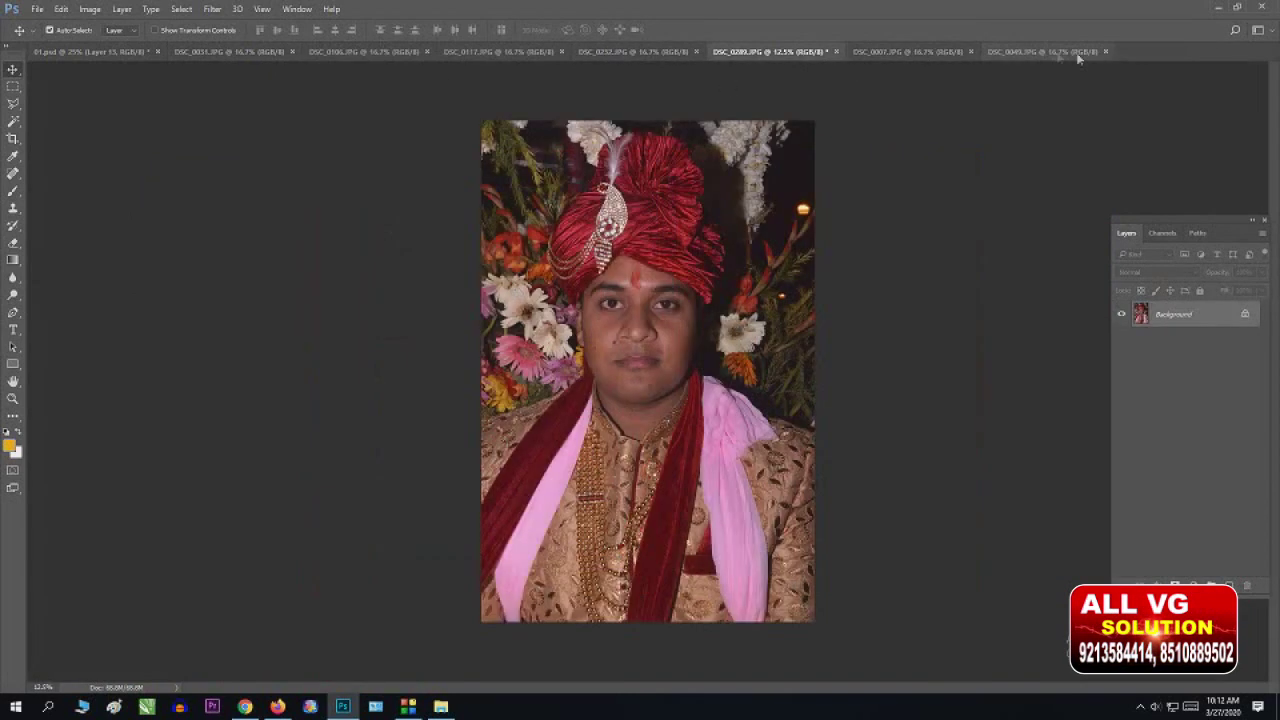
click(1045, 52)
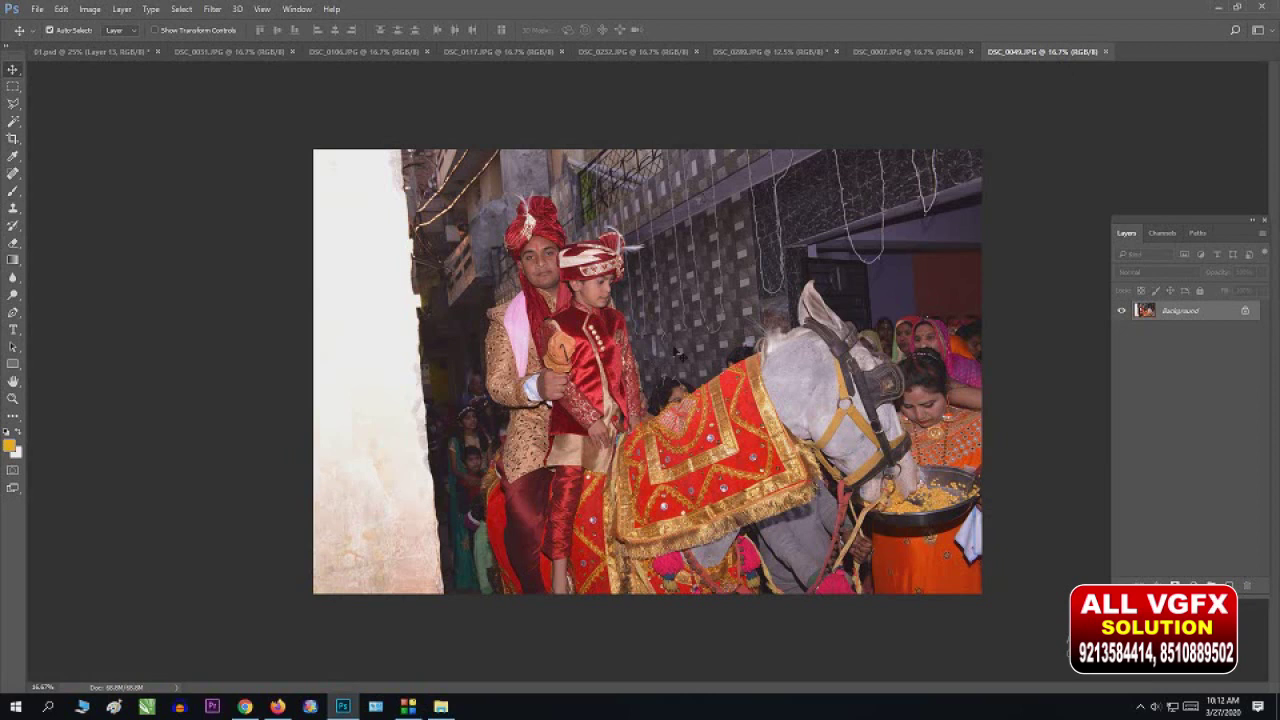
key(ctrl+a)
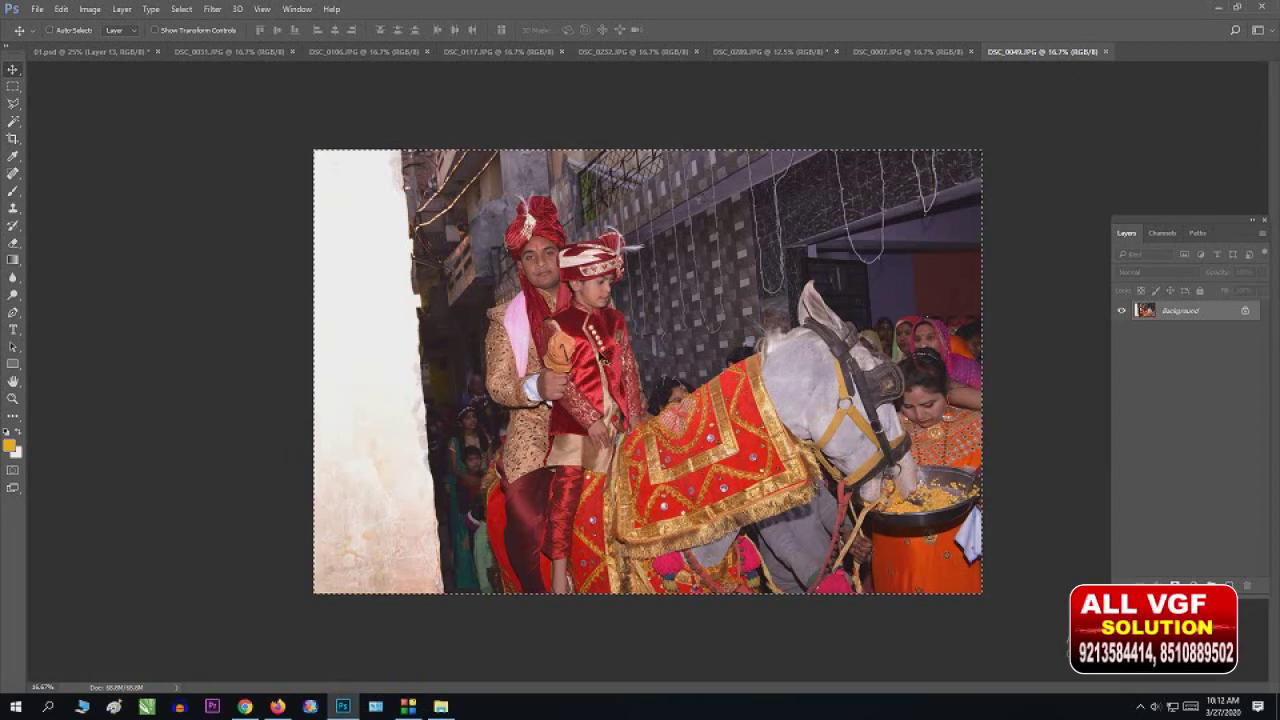
key(ctrl+d)
Step: Paste the horse photo into 01.psd as Layer 19, scale it to about 65%, and move it left
click(57, 51)
key(ctrl+v)
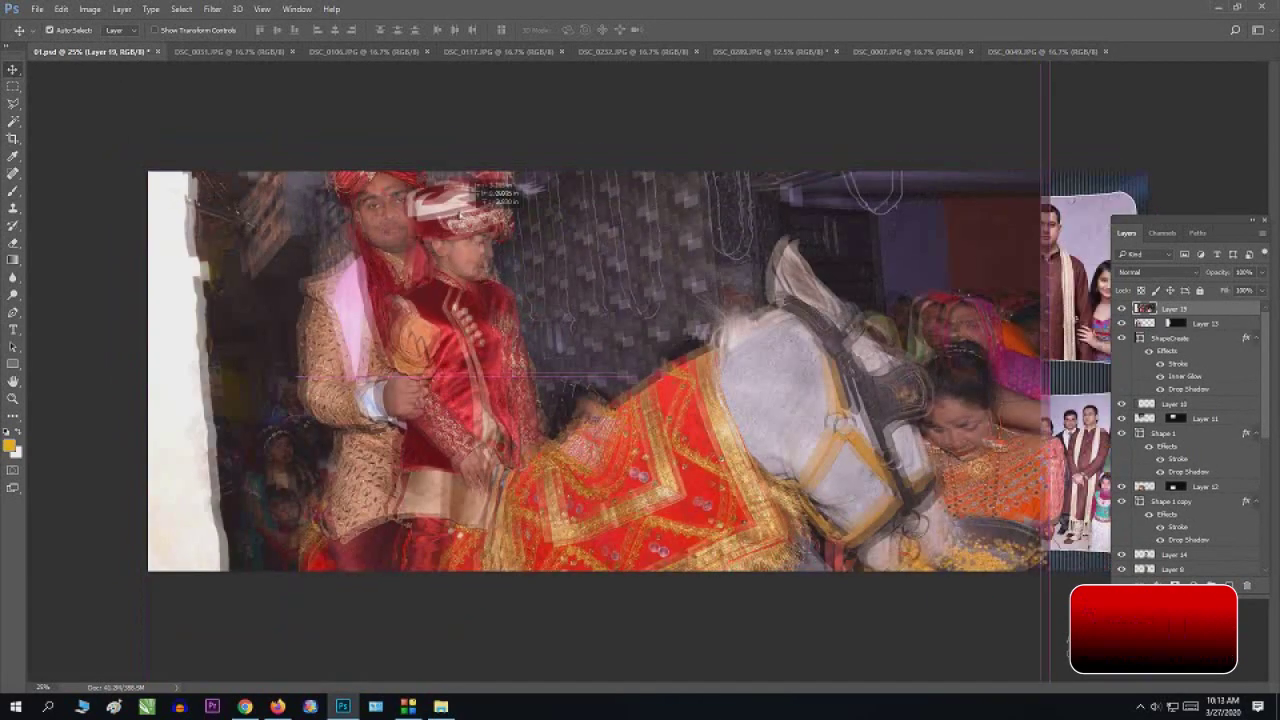
drag(575, 348, 445, 218)
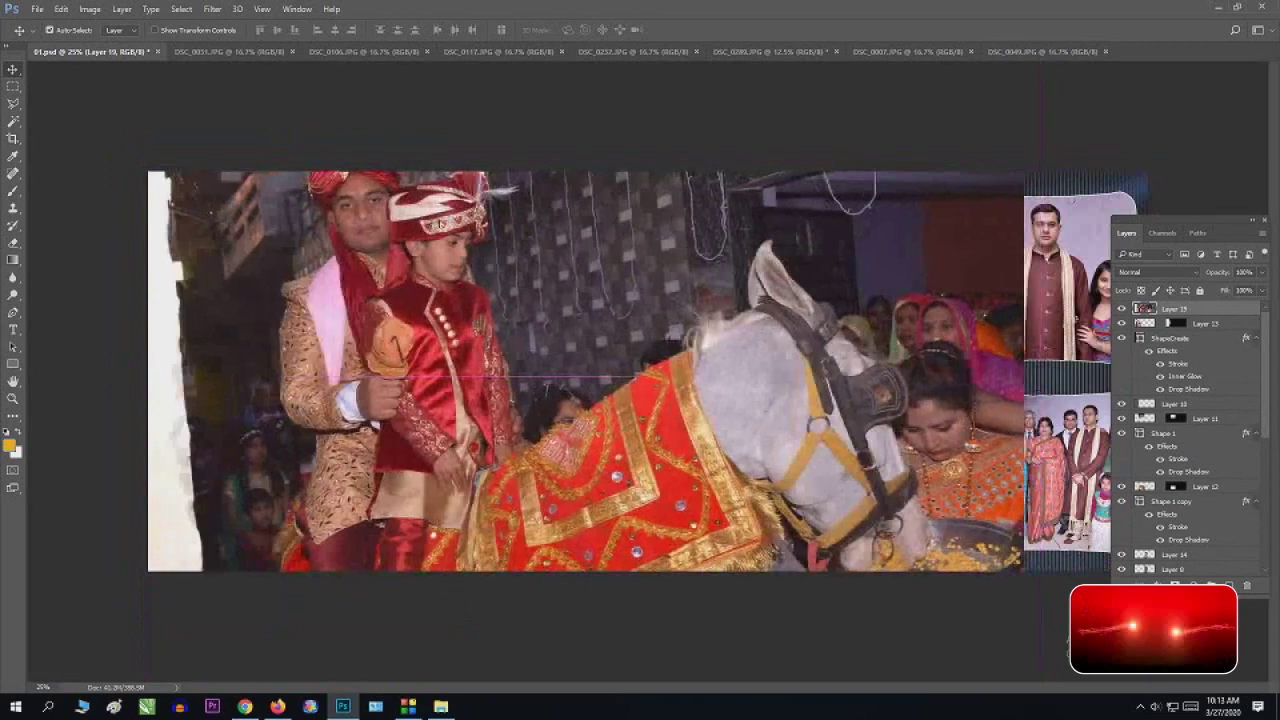
key(ctrl+t)
key(ctrl+minus)
key(ctrl+minus)
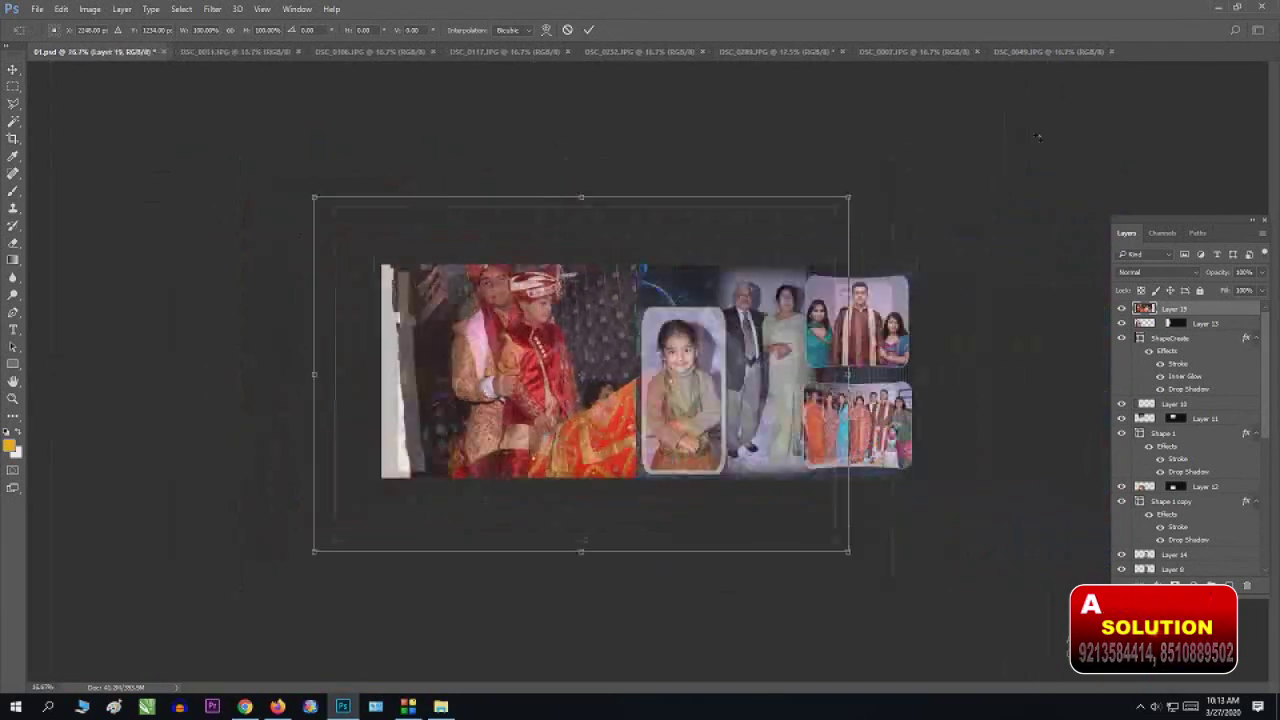
drag(837, 211, 749, 268)
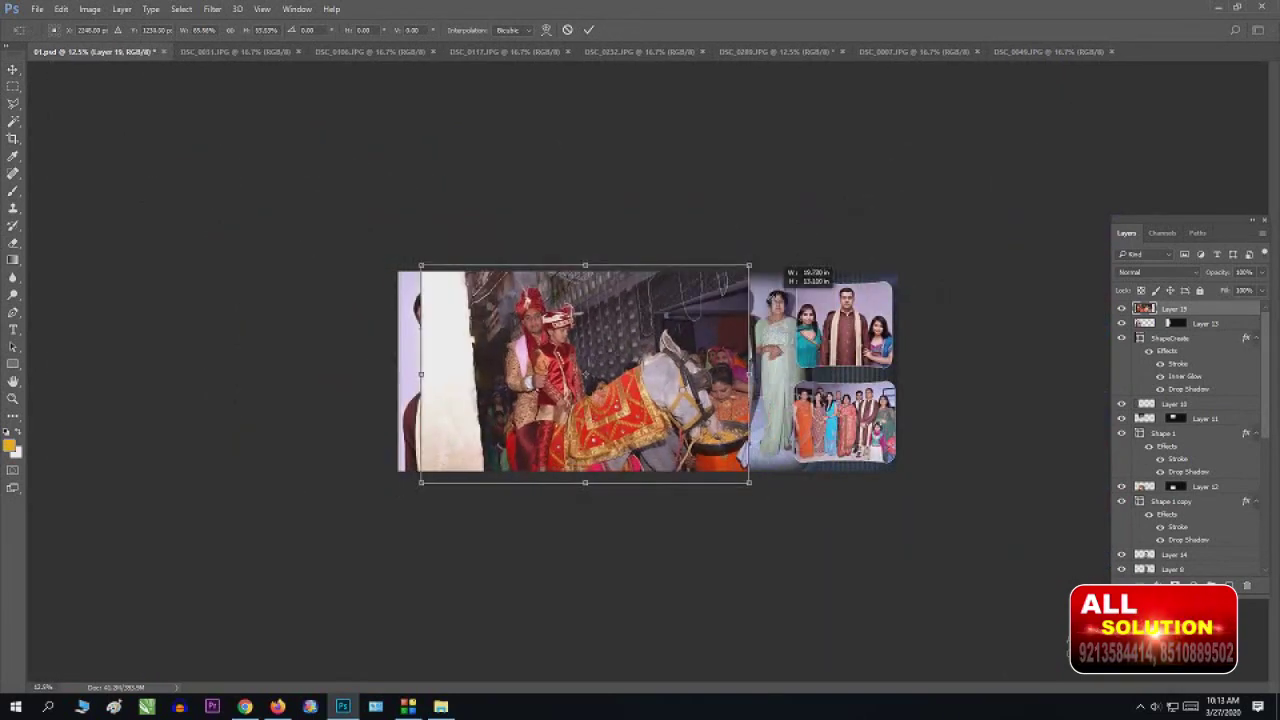
key(Return)
key(ctrl+plus)
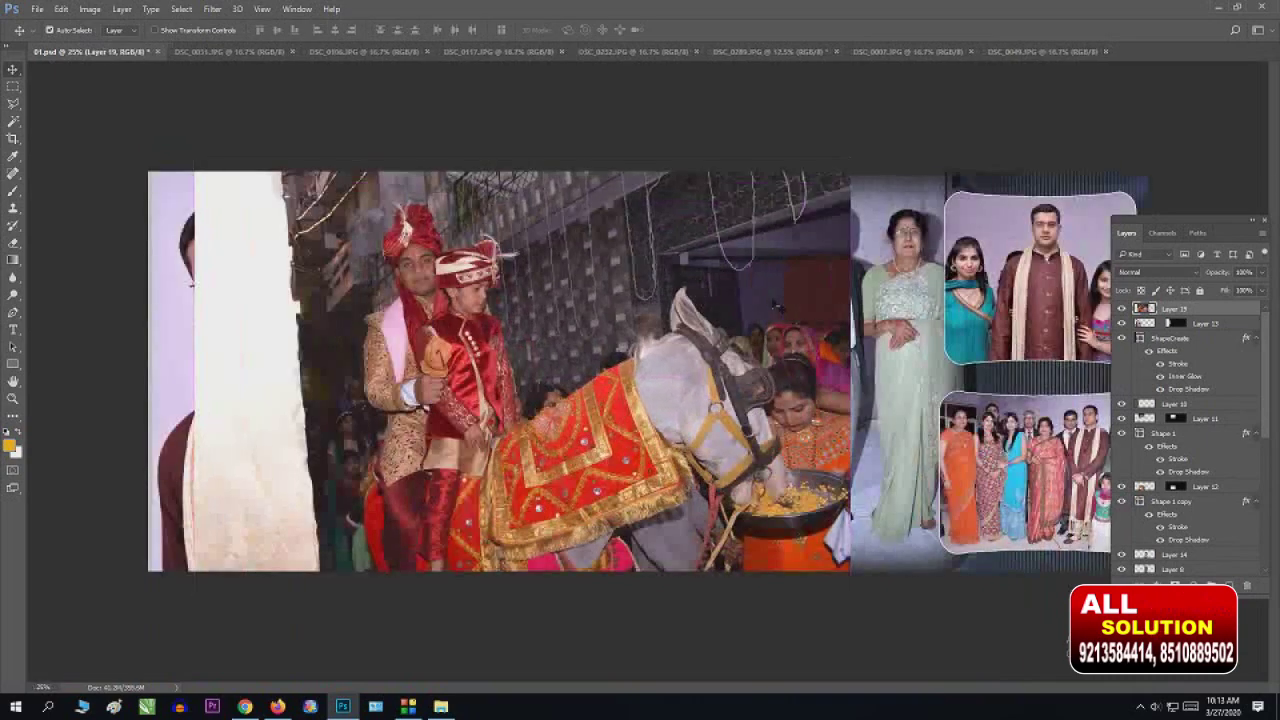
drag(500, 348, 325, 348)
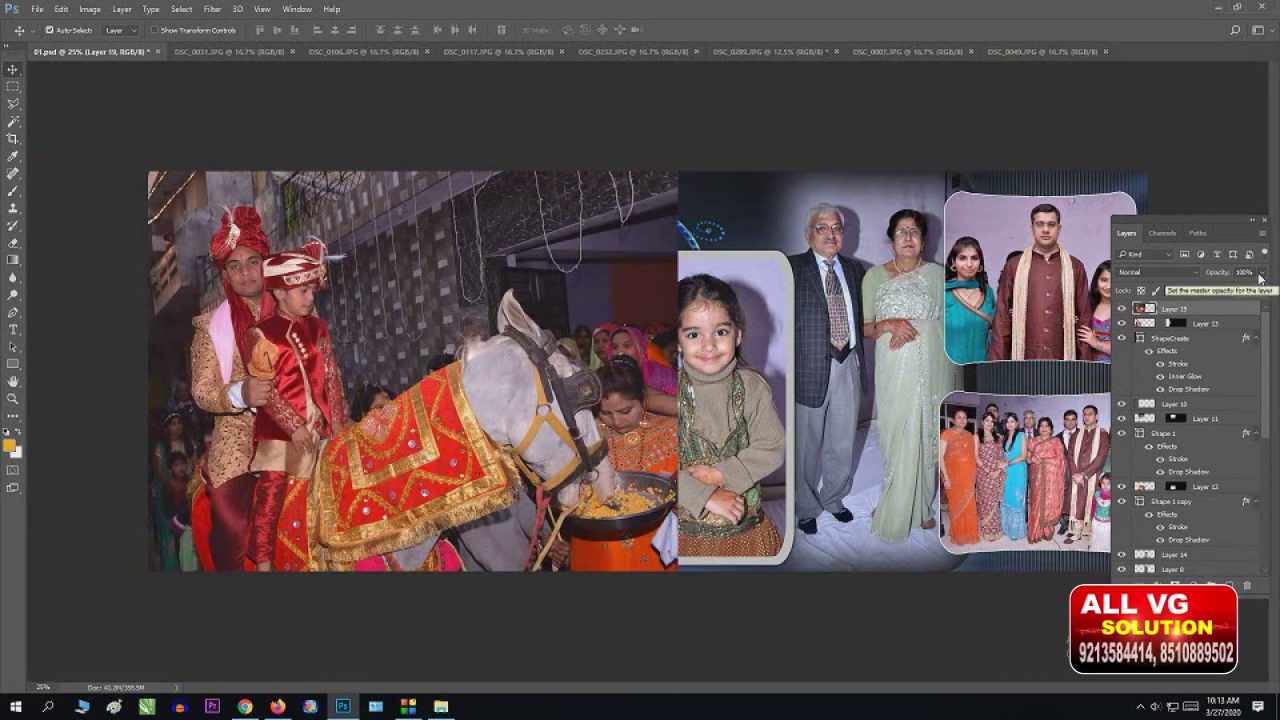
Step: Try different opacity values on Layer 19 while repositioning it, ending back at 100%
click(1260, 274)
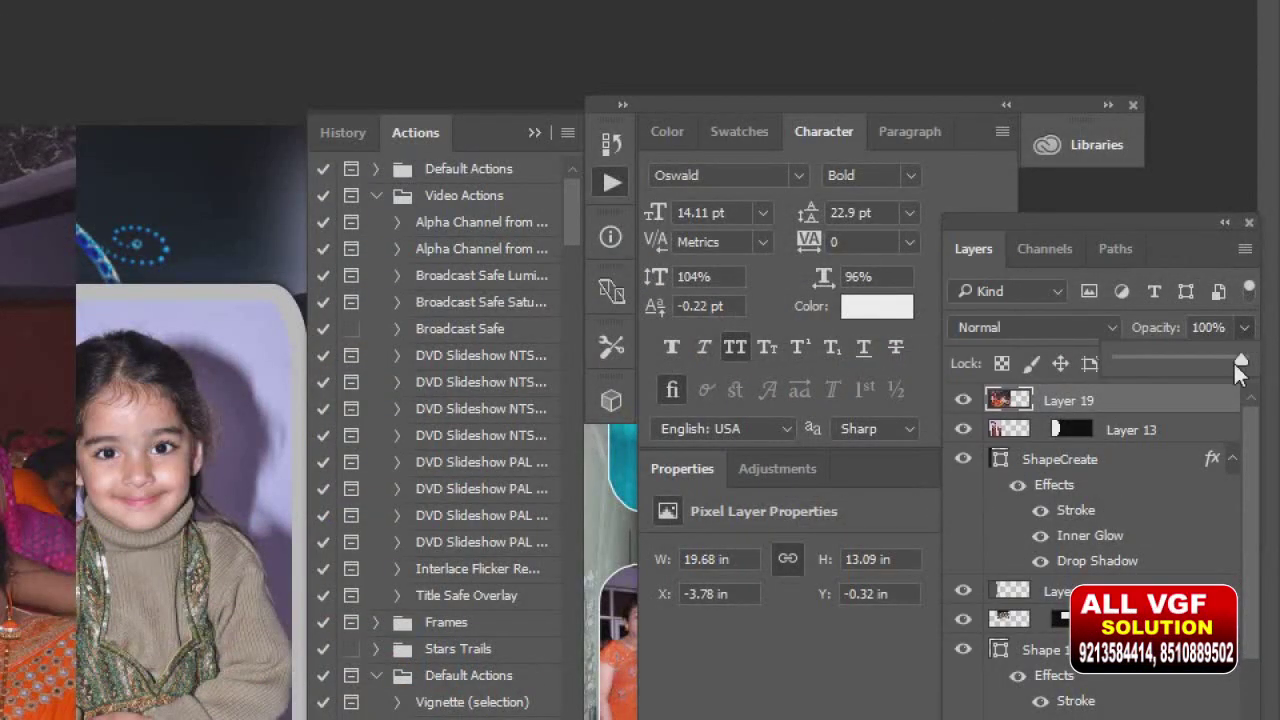
drag(1234, 364, 1171, 361)
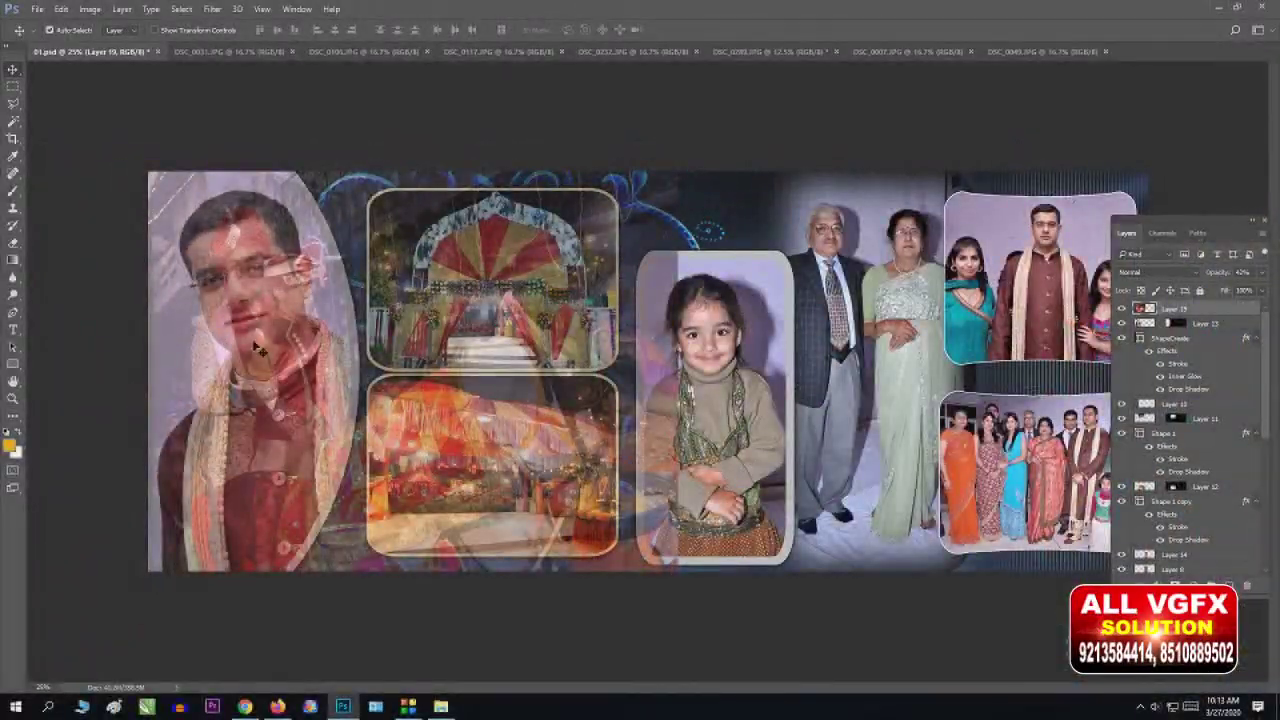
drag(287, 317, 237, 343)
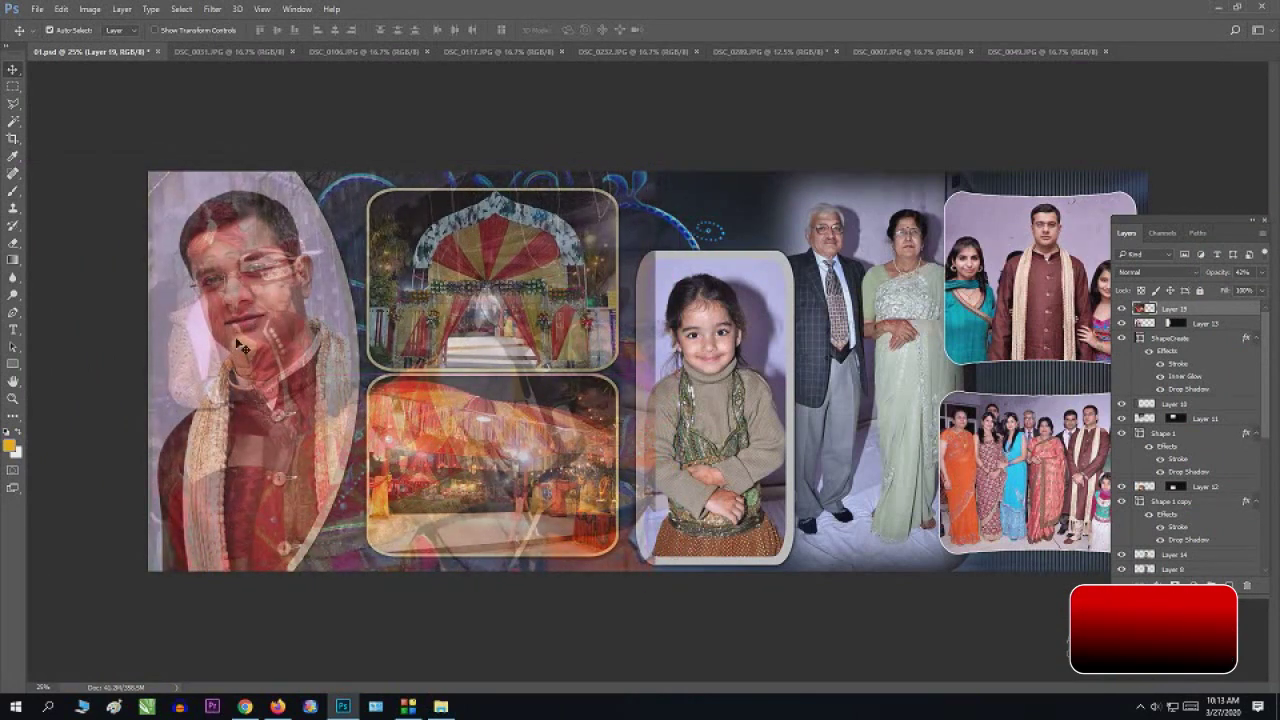
key(0)
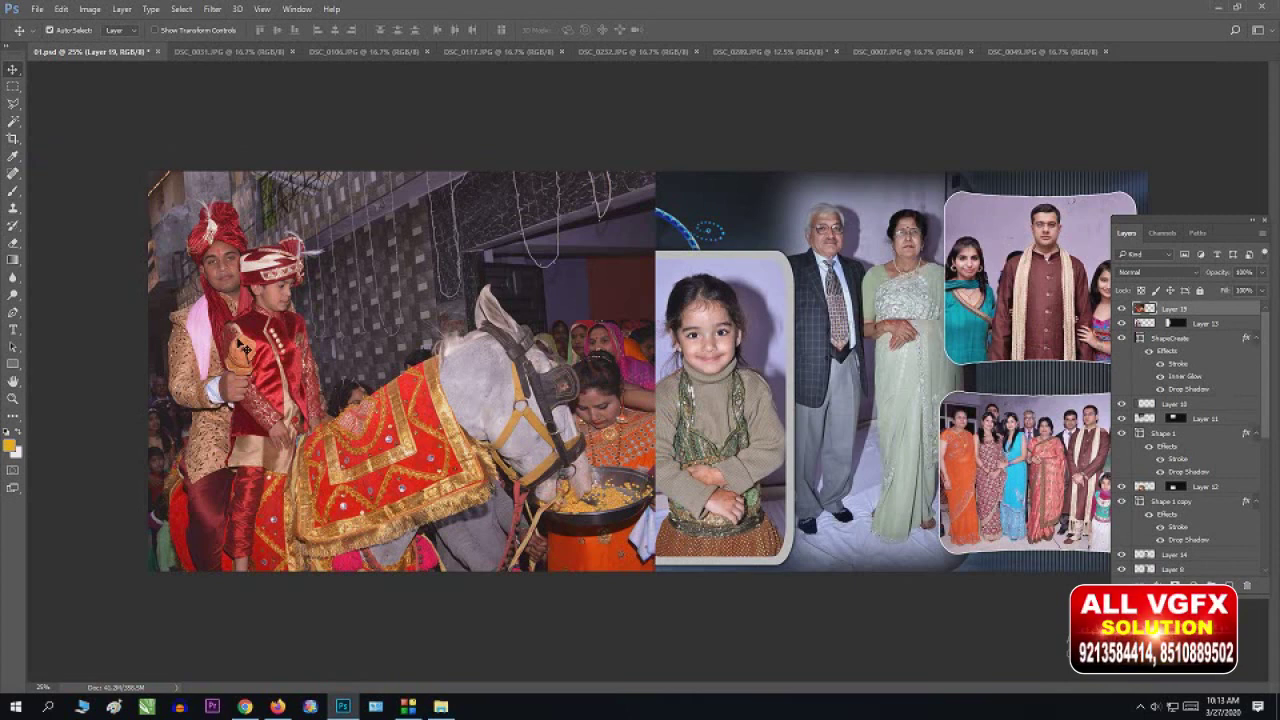
key(6)
key(7)
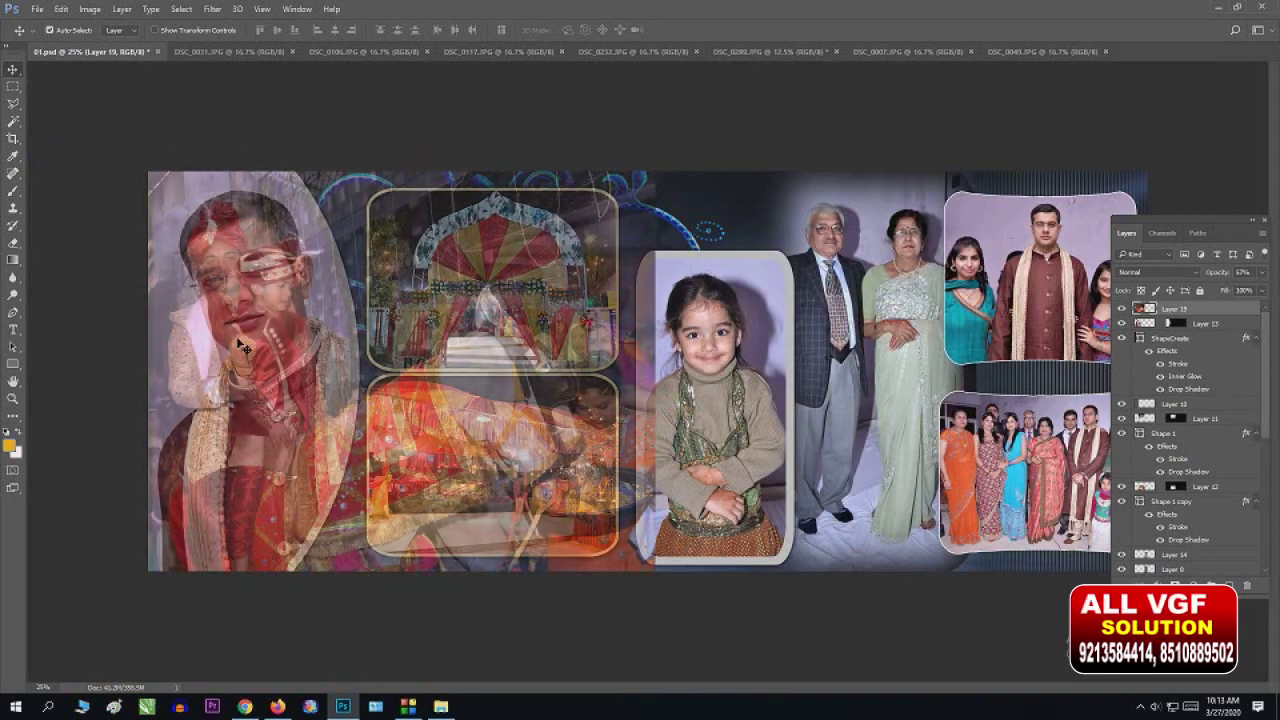
key(8)
key(9)
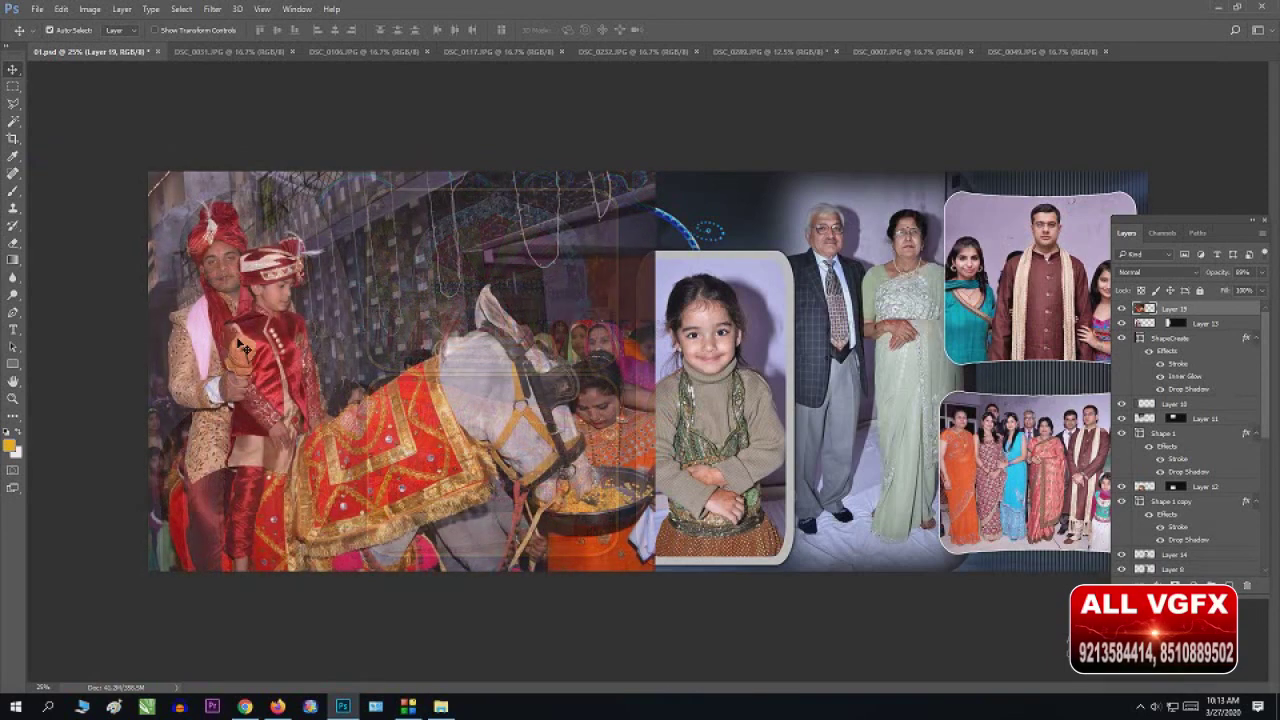
key(1)
key(2)
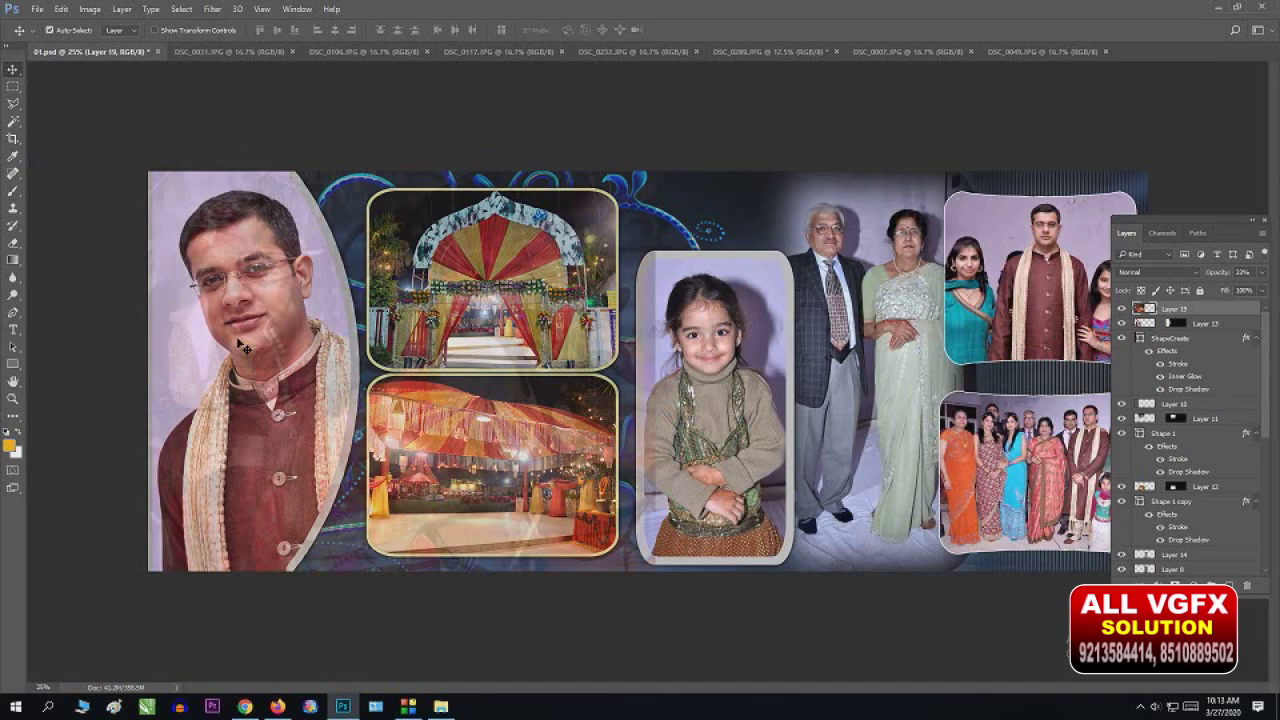
key(0)
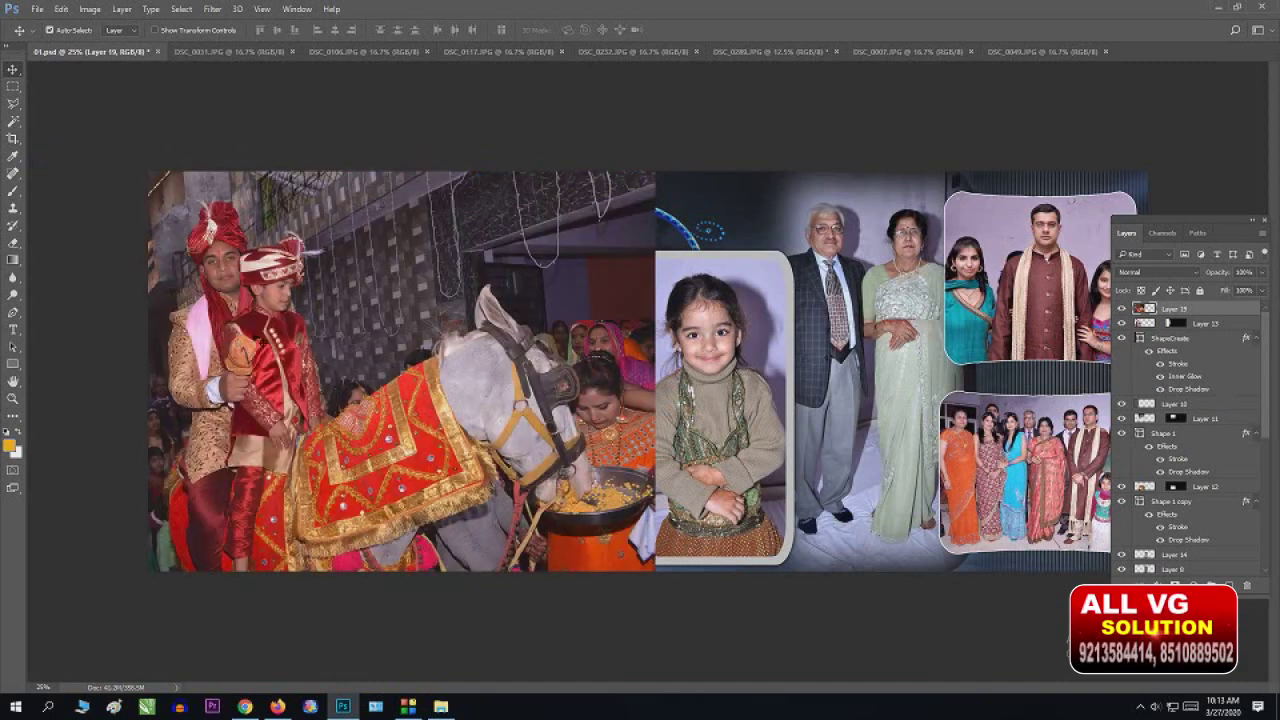
Step: Load the left oval frame's selection and set the horse photo to 50% opacity over it
drag(237, 343, 487, 338)
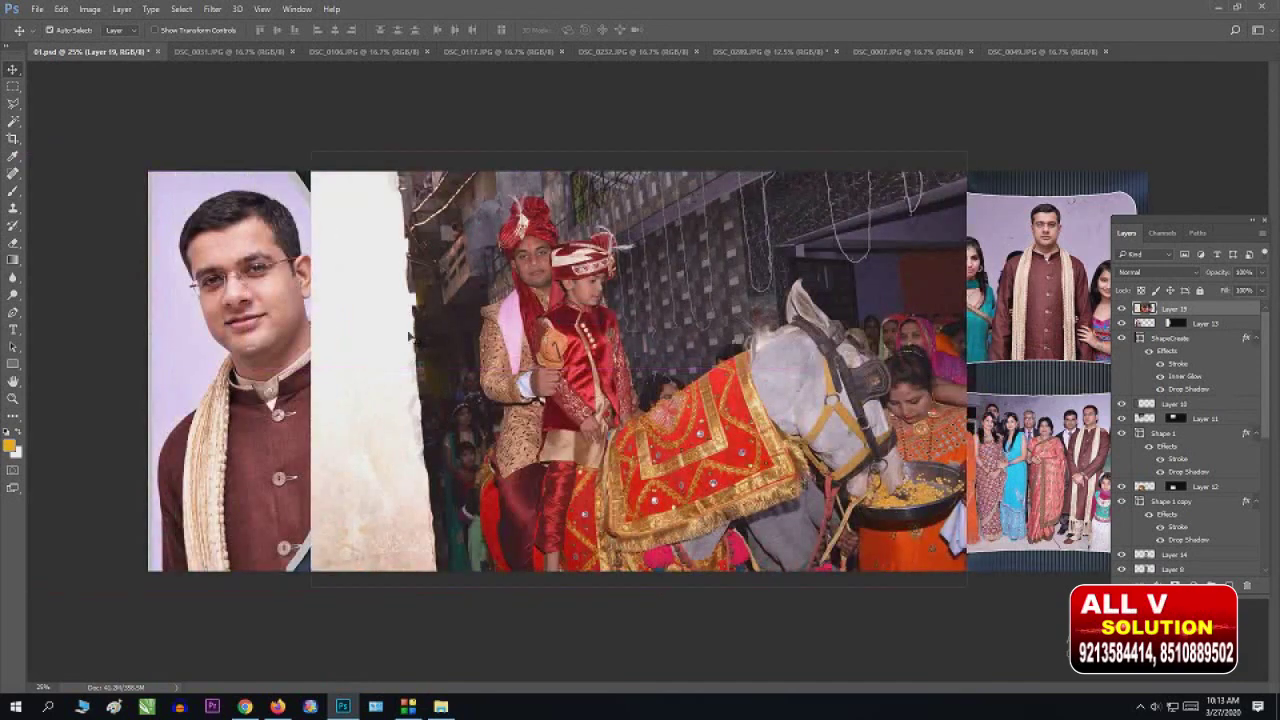
click(238, 330)
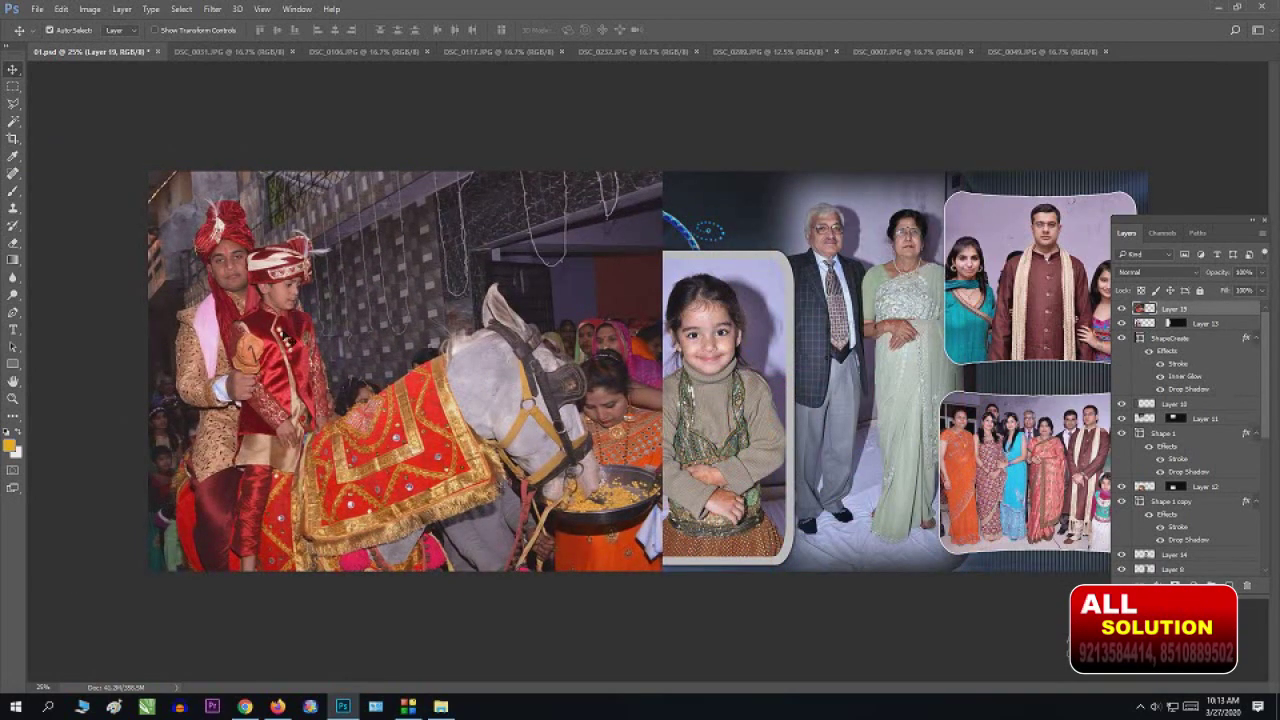
key(5)
drag(285, 337, 285, 339)
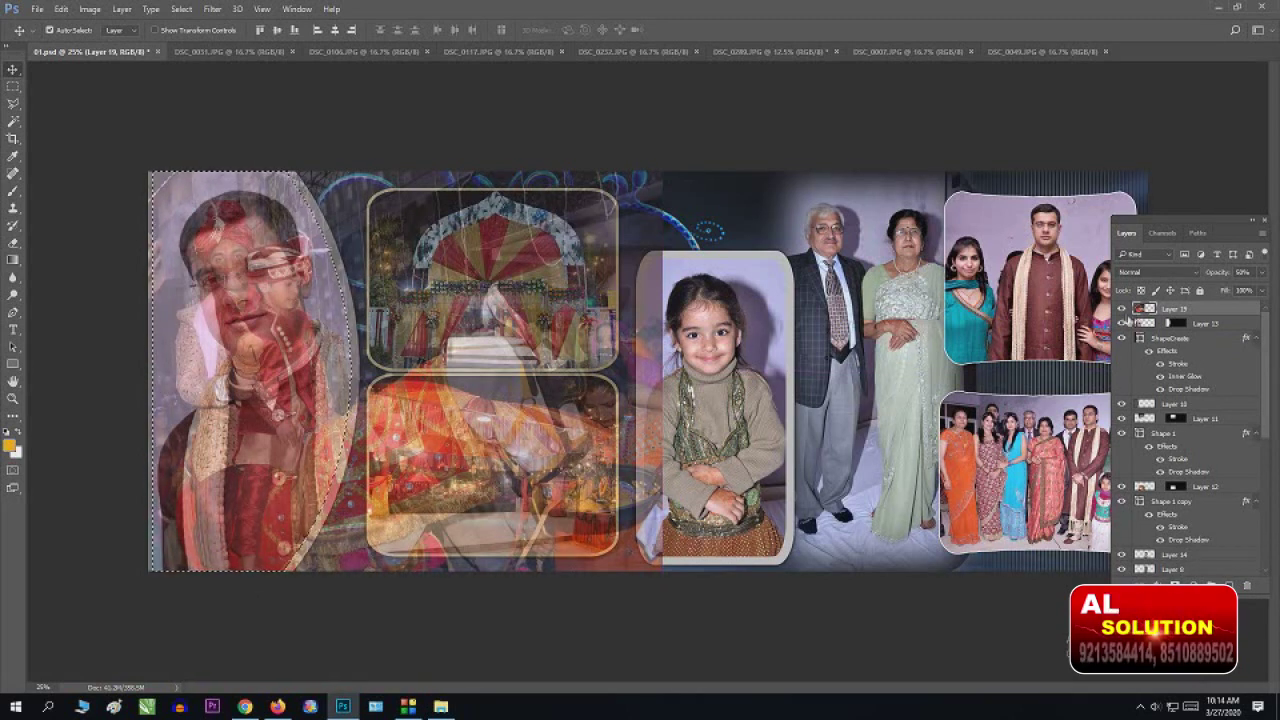
Step: Mask Layer 19 to the oval selection and return the horse photo to 100% opacity
click(1121, 308)
click(1121, 308)
click(1121, 308)
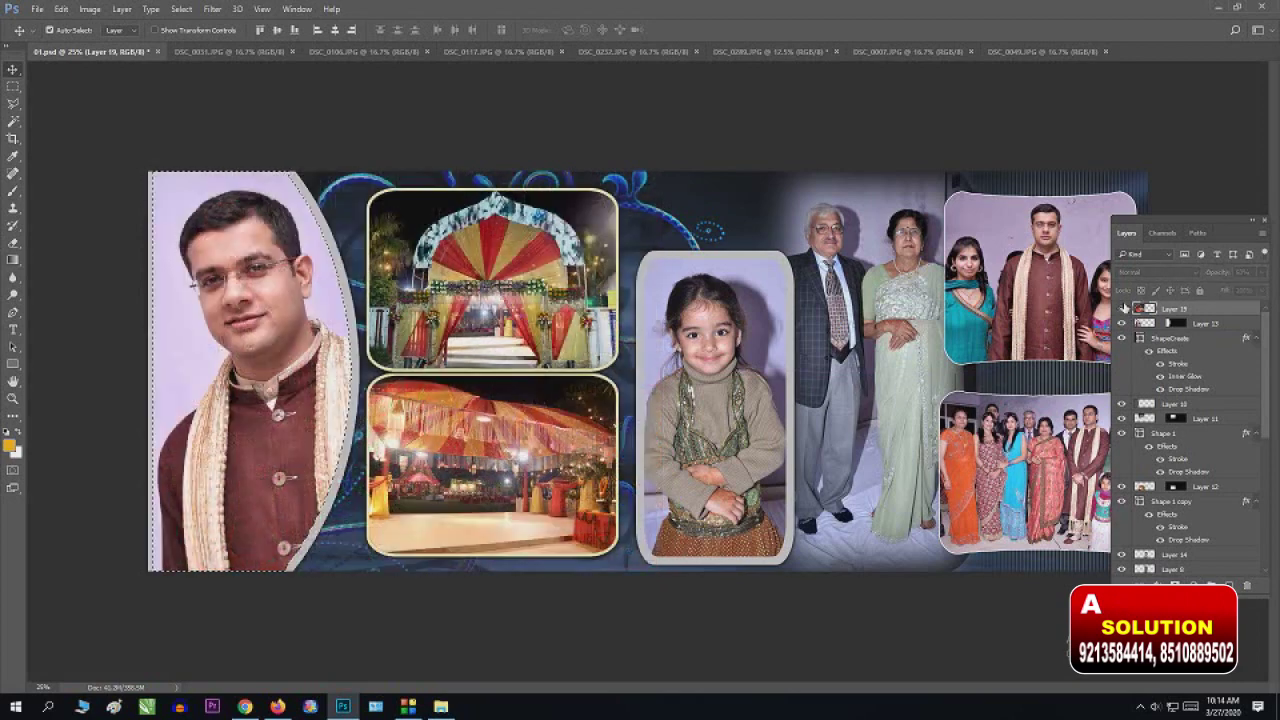
click(1121, 308)
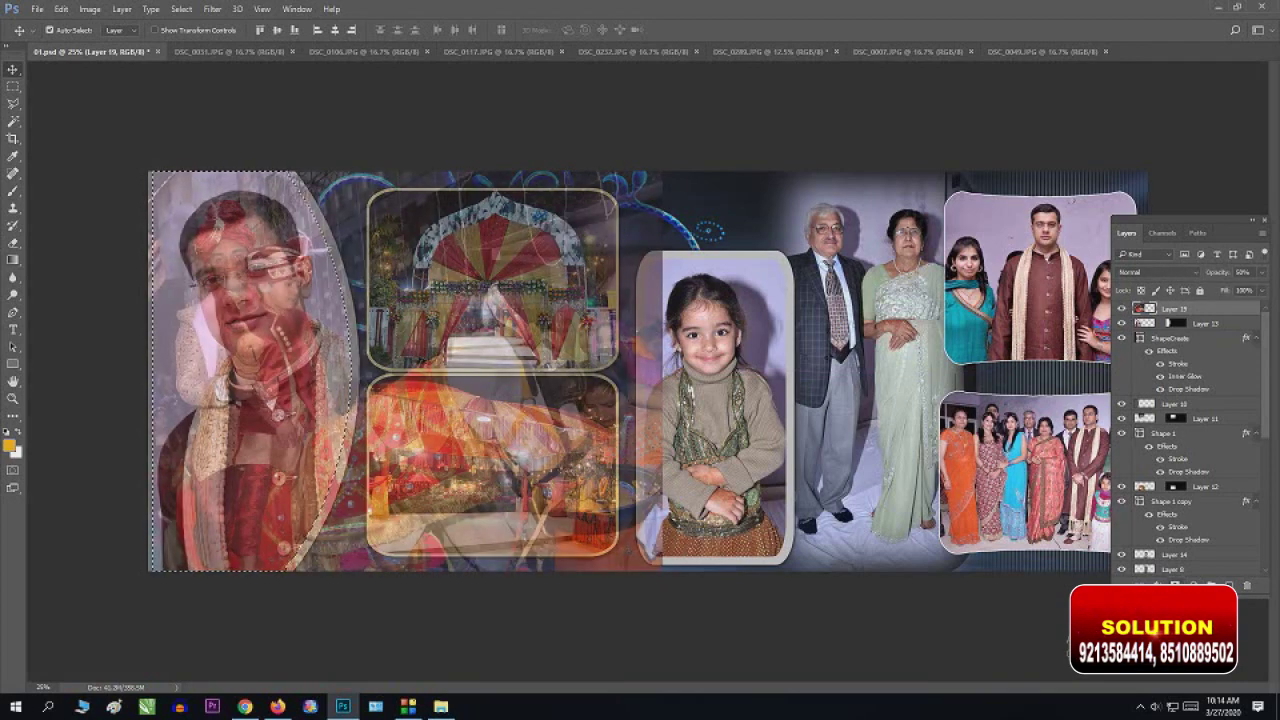
click(1190, 585)
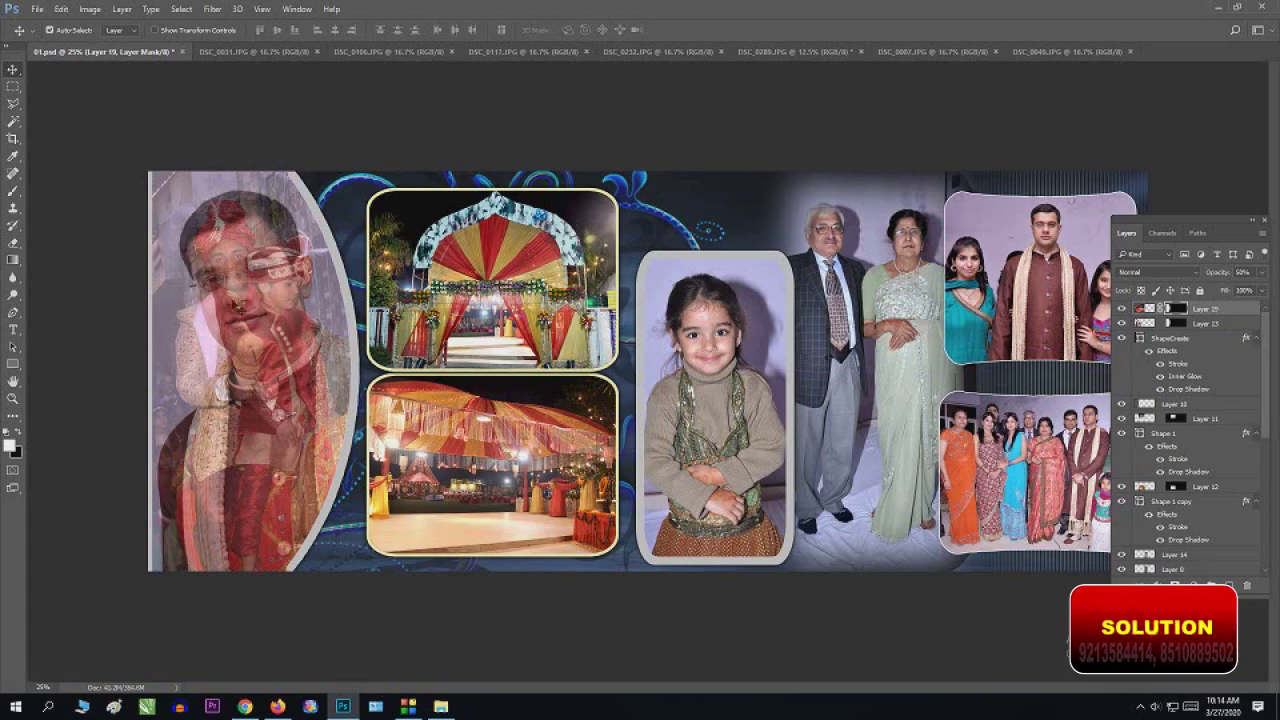
key(0)
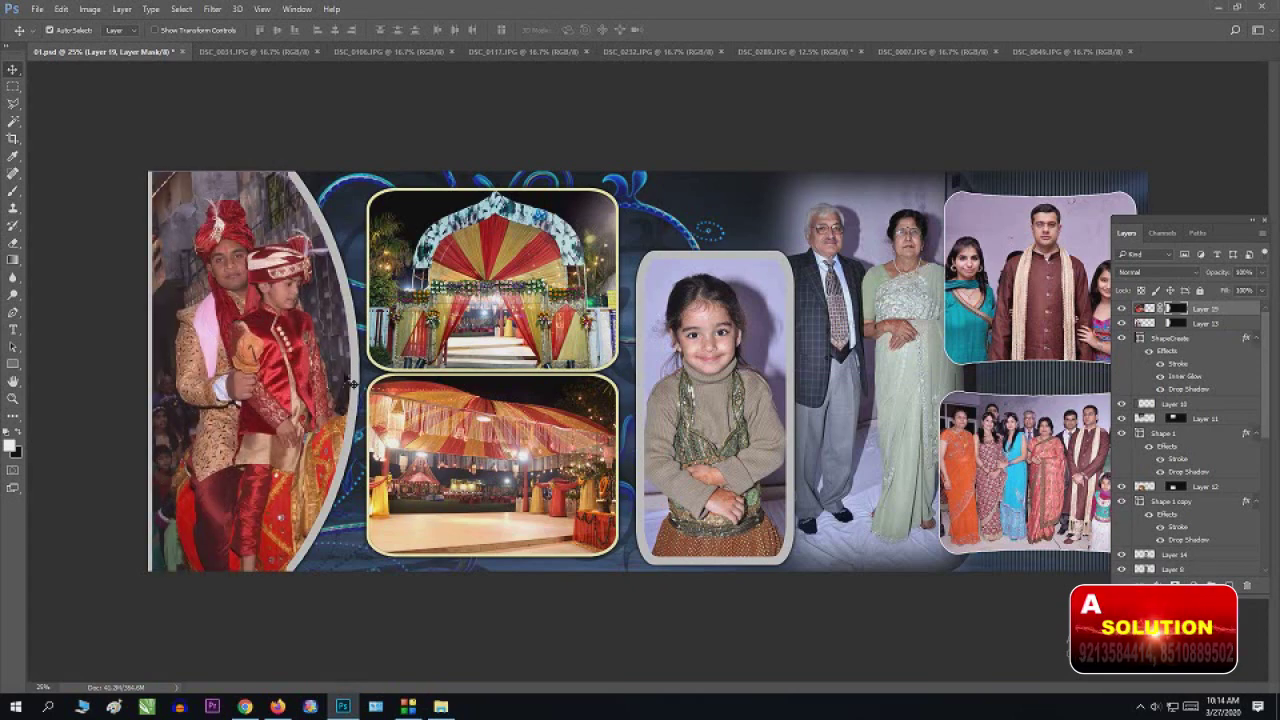
key(ctrl+minus)
key(ctrl+plus)
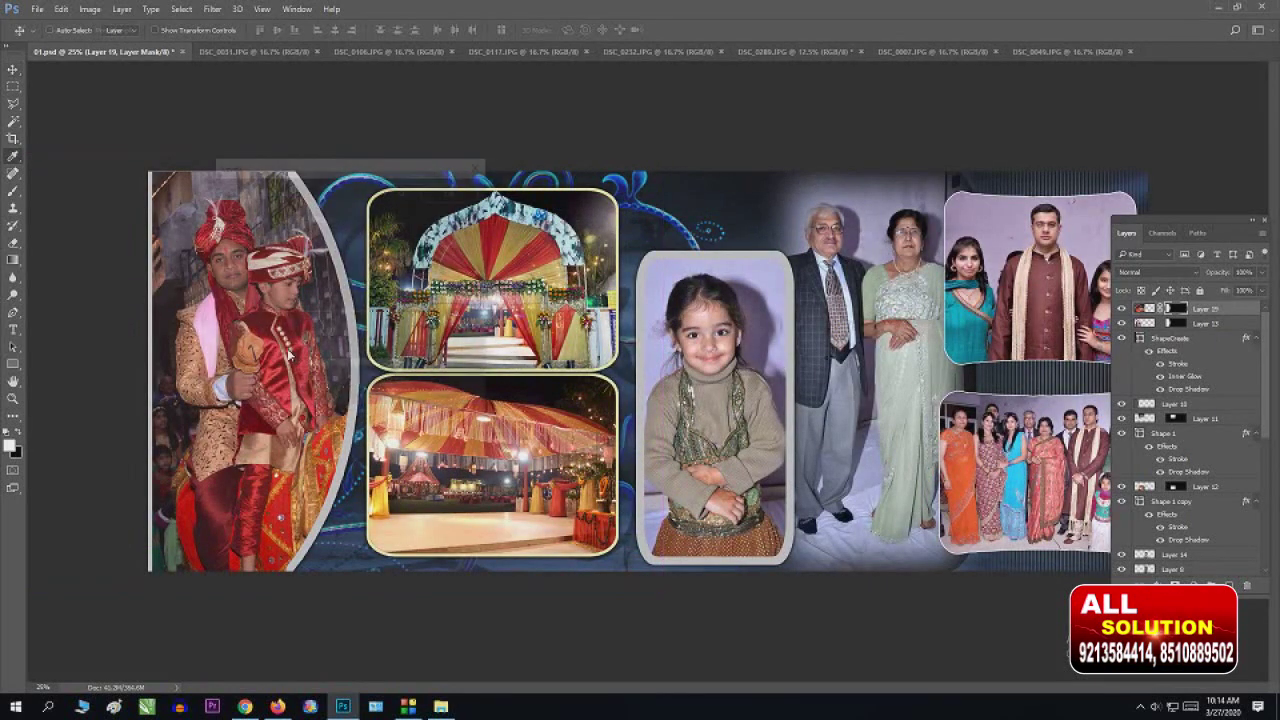
key(ctrl+l)
Step: Apply Levels to the oval frame's mask with the white input pulled in to 195
drag(368, 173, 712, 162)
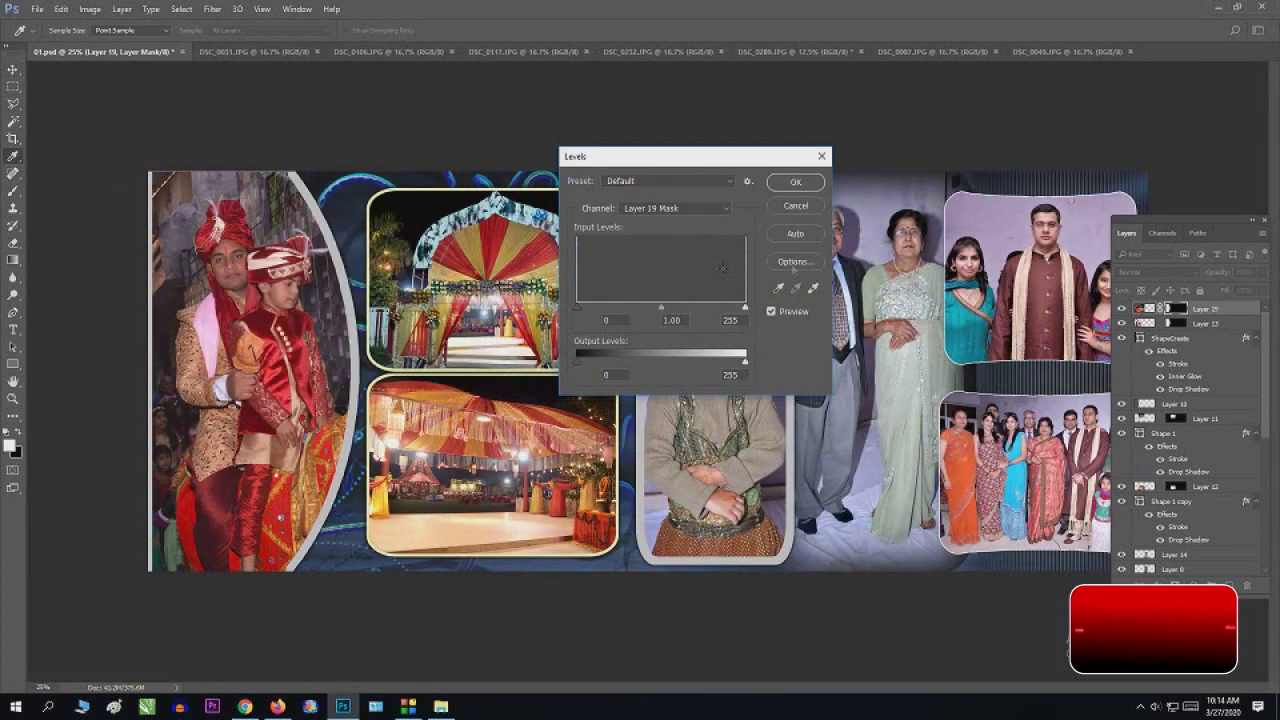
drag(744, 307, 687, 315)
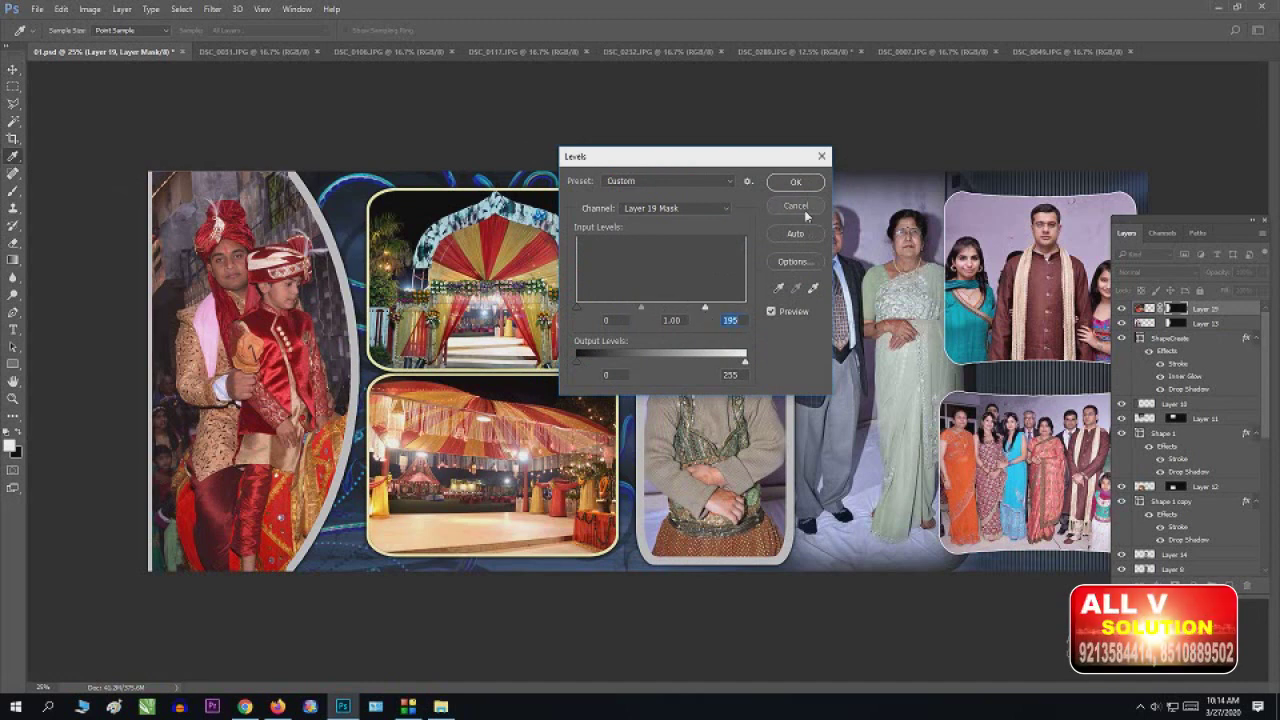
key(Return)
key(v)
Step: Brighten the groom-on-horse photo on Layer 19 with Levels, white input 185
click(1121, 309)
click(1121, 309)
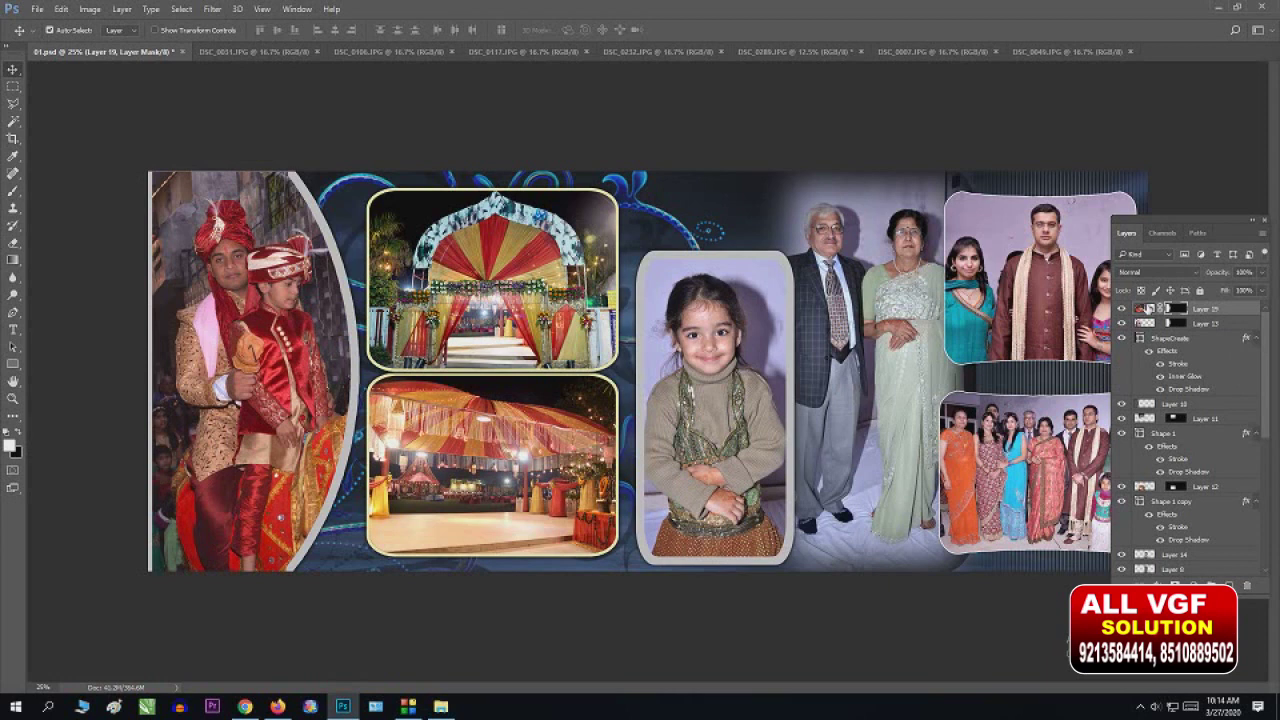
click(1145, 309)
key(ctrl+l)
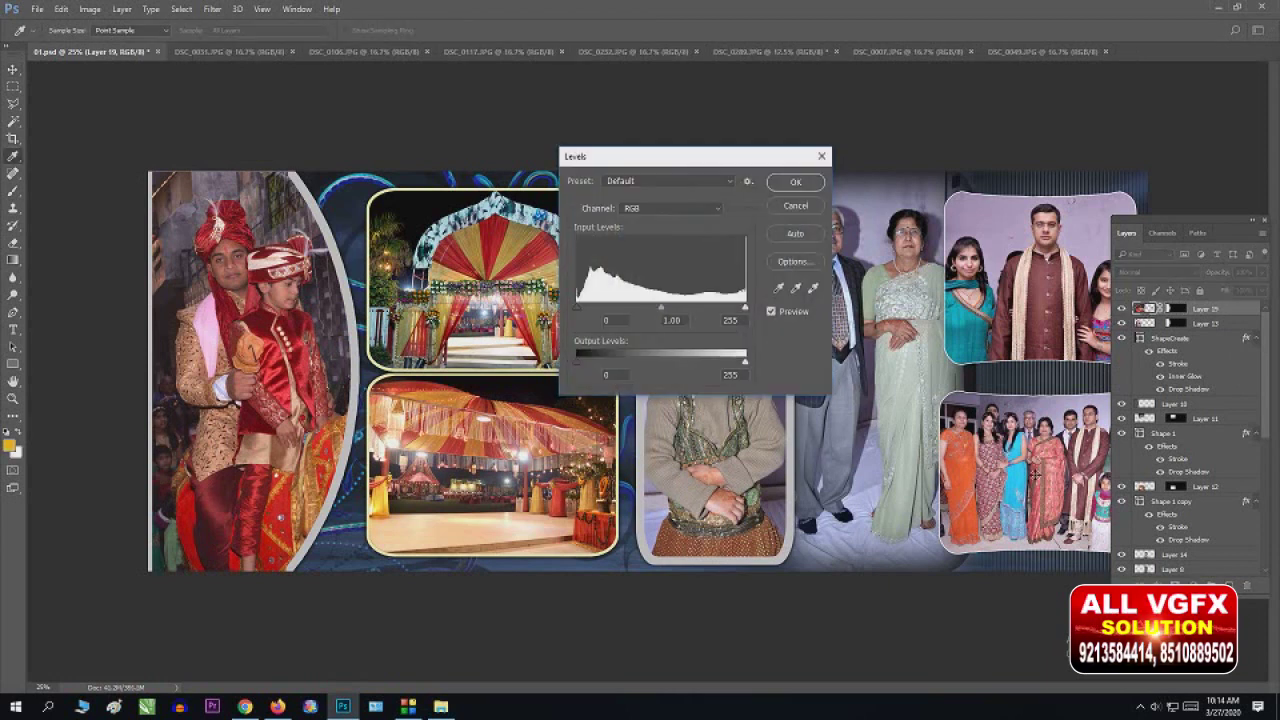
drag(743, 306, 696, 306)
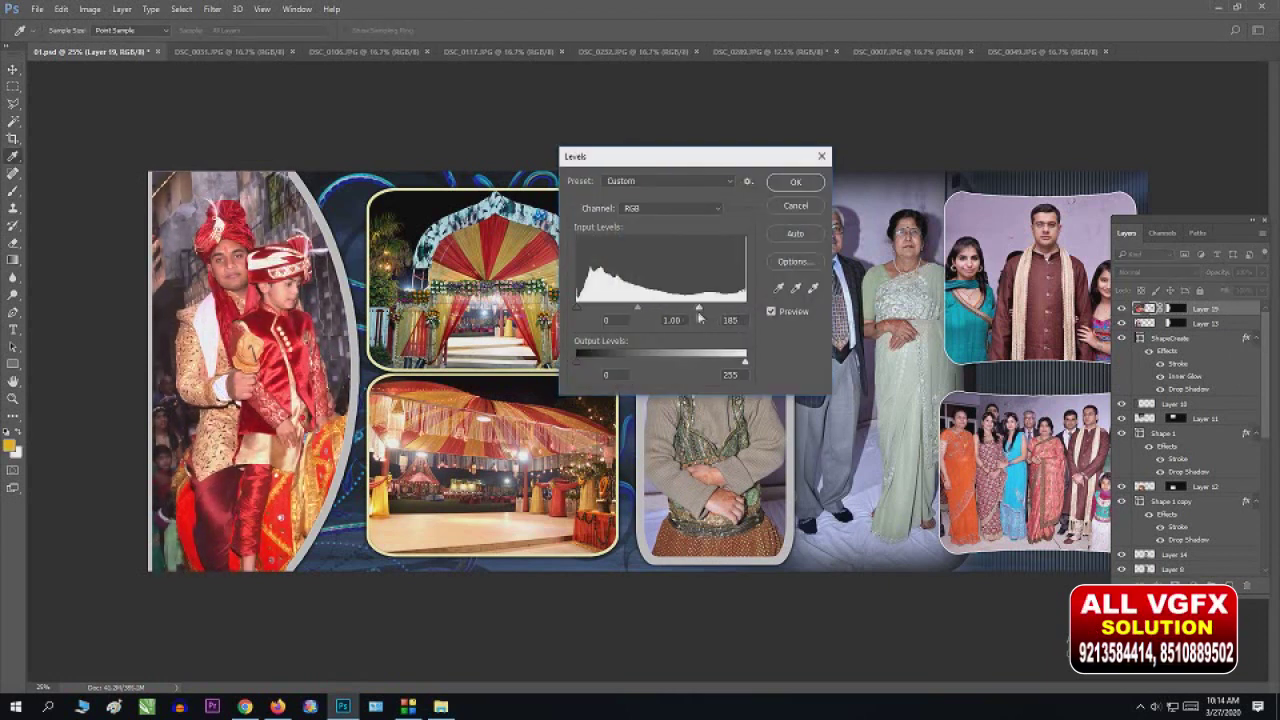
click(796, 182)
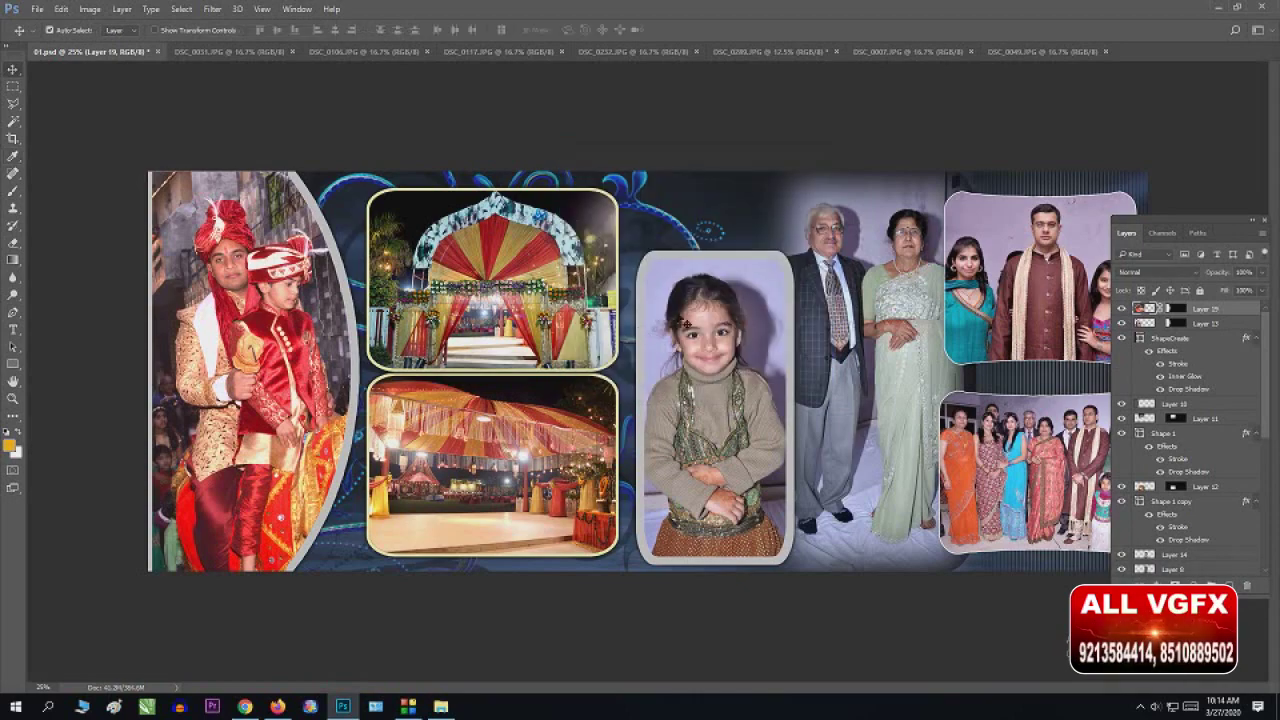
key(v)
key(ctrl+minus)
key(ctrl+minus)
key(ctrl+plus)
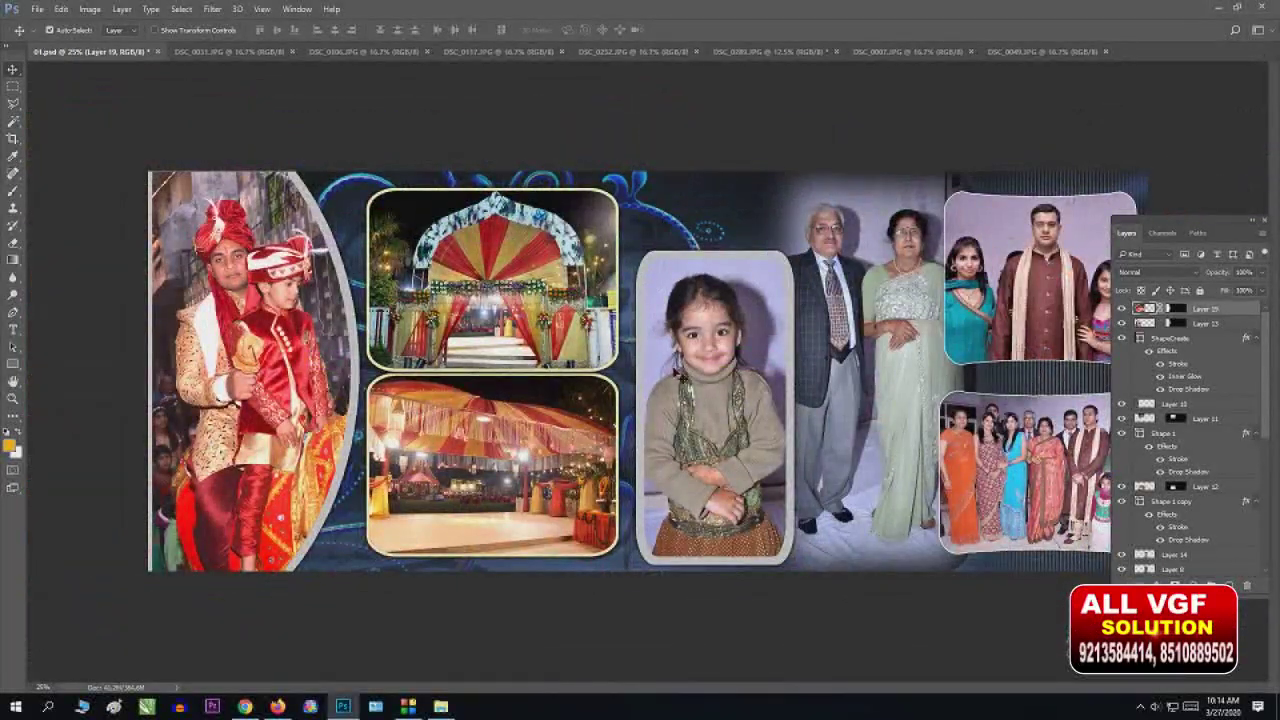
Step: Paste the DSC_0031 three-girls photo into 01.psd as Layer 20, scaled over the upper middle frame
click(243, 52)
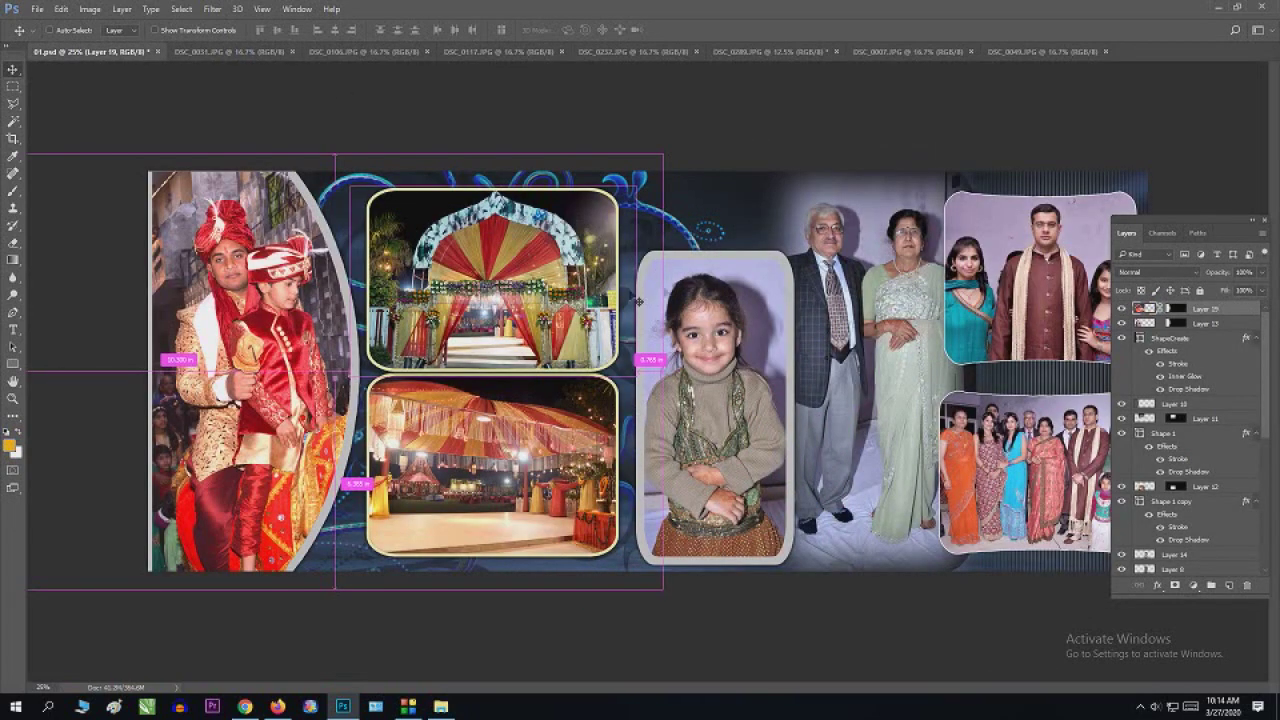
key(ctrl+v)
key(ctrl+t)
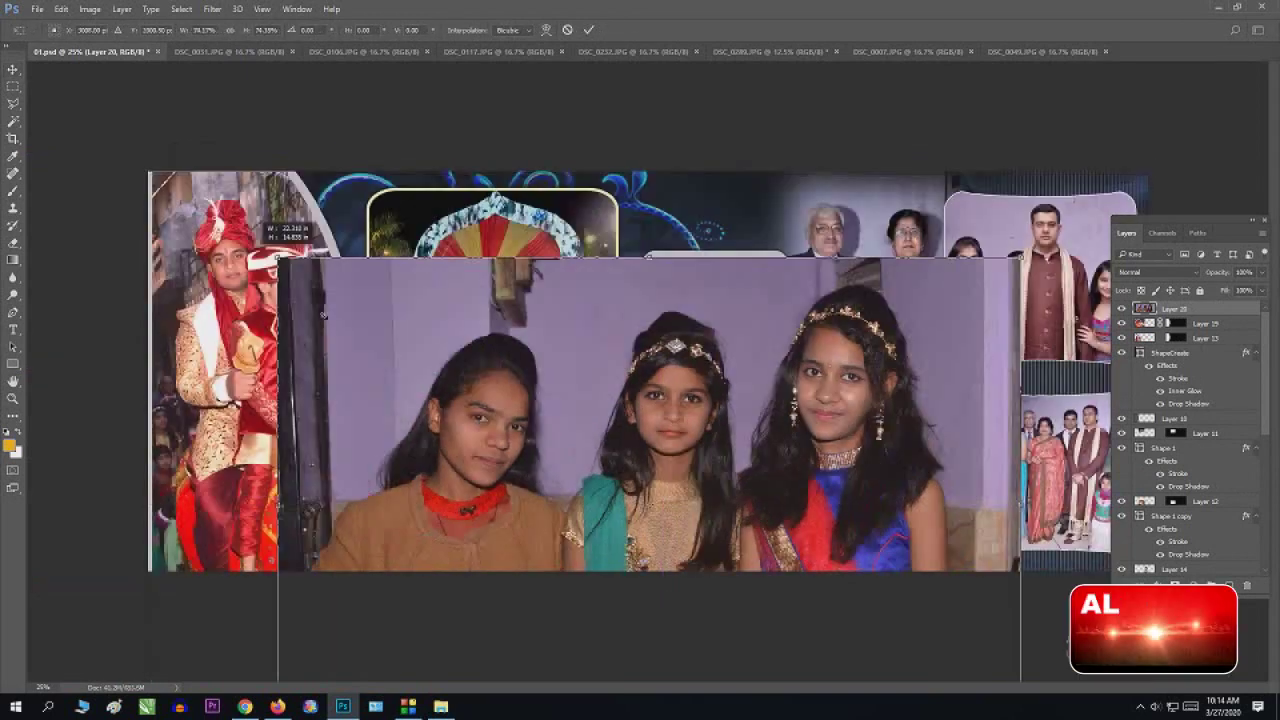
drag(148, 172, 500, 405)
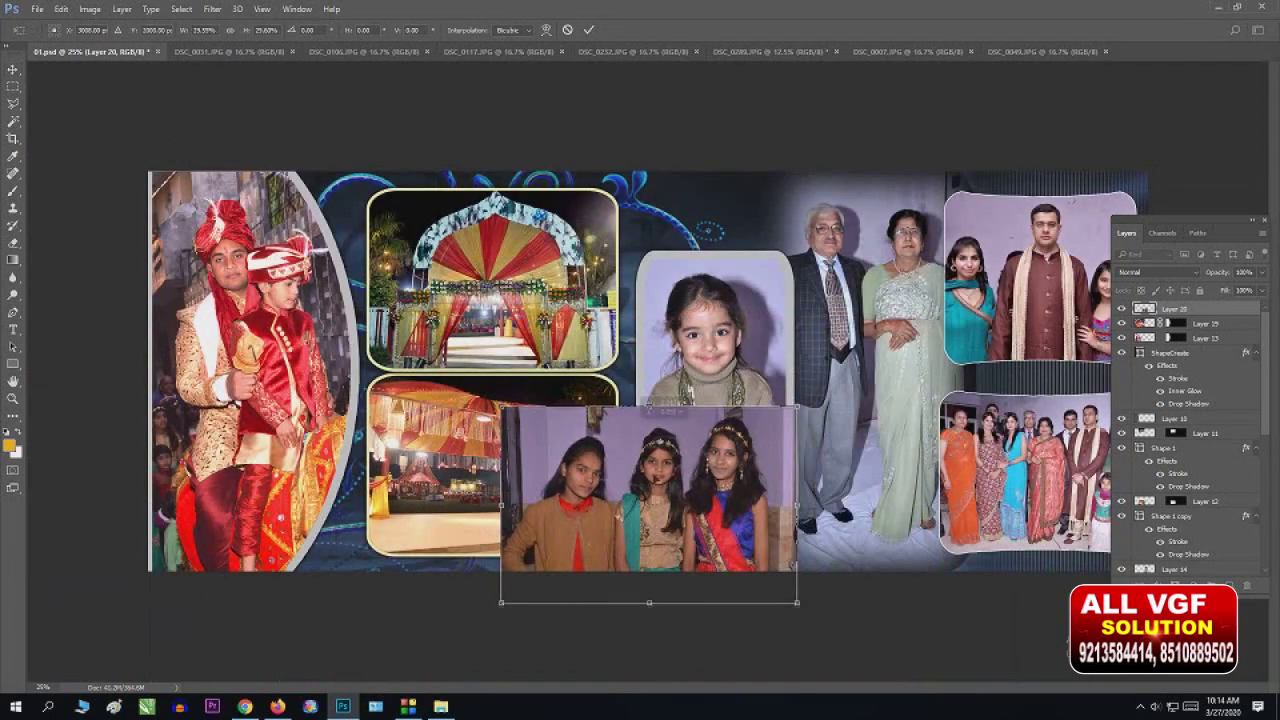
drag(753, 590, 603, 368)
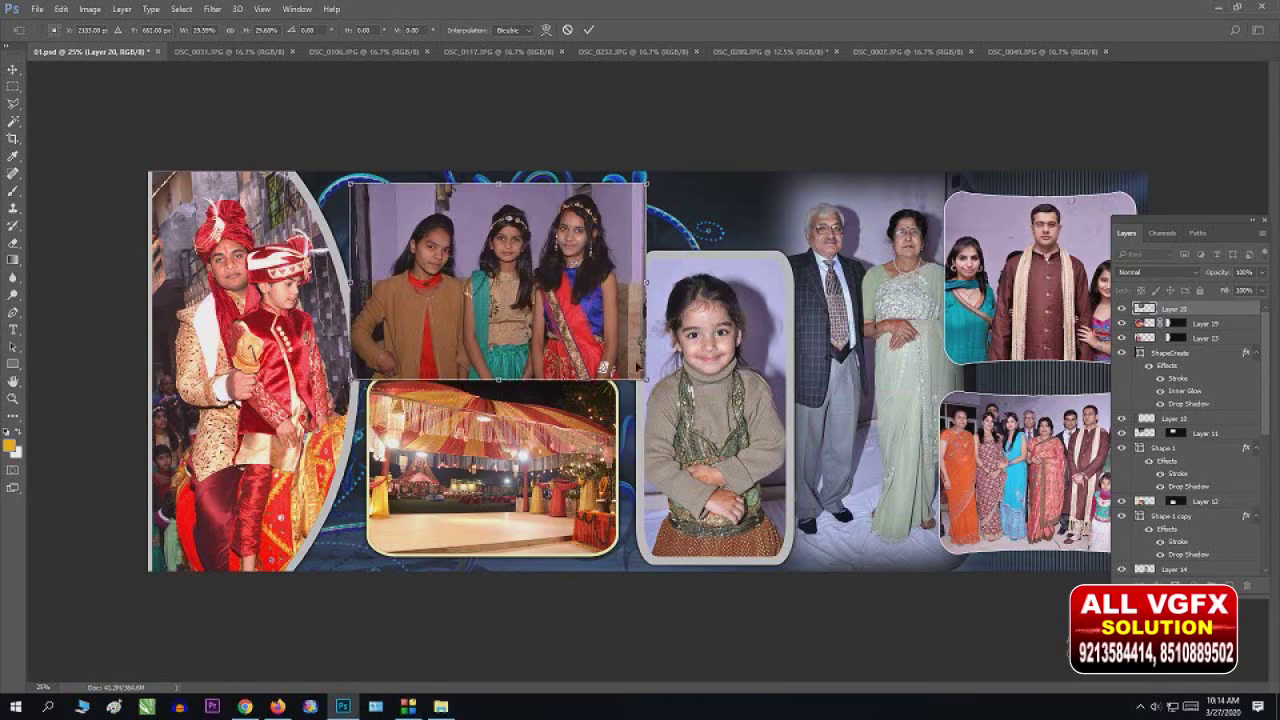
drag(641, 373, 649, 383)
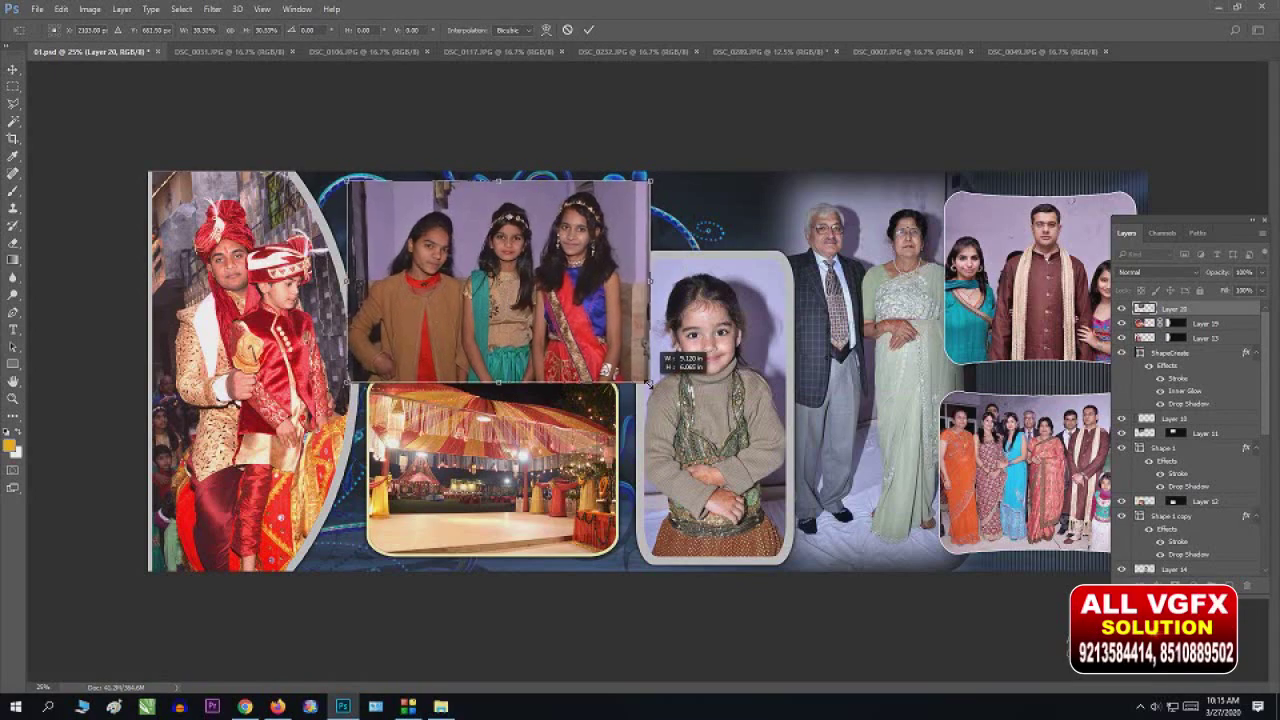
key(Return)
key(ctrl+plus)
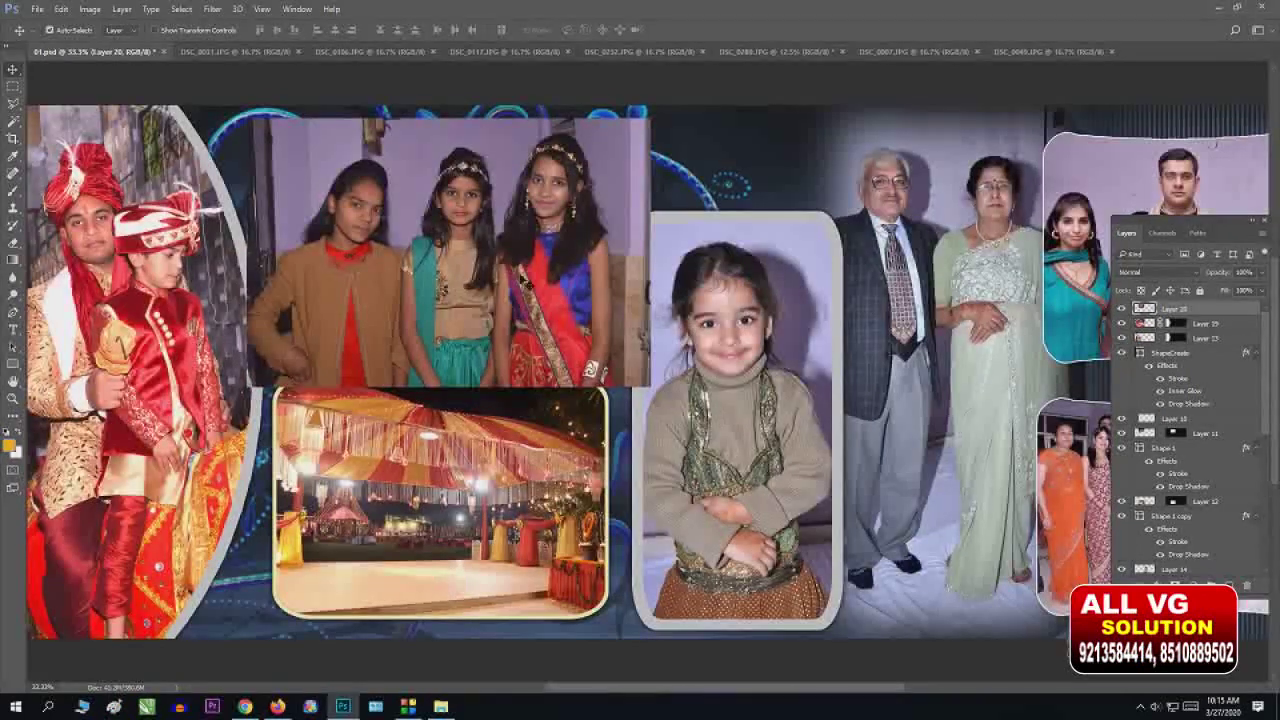
drag(538, 250, 540, 244)
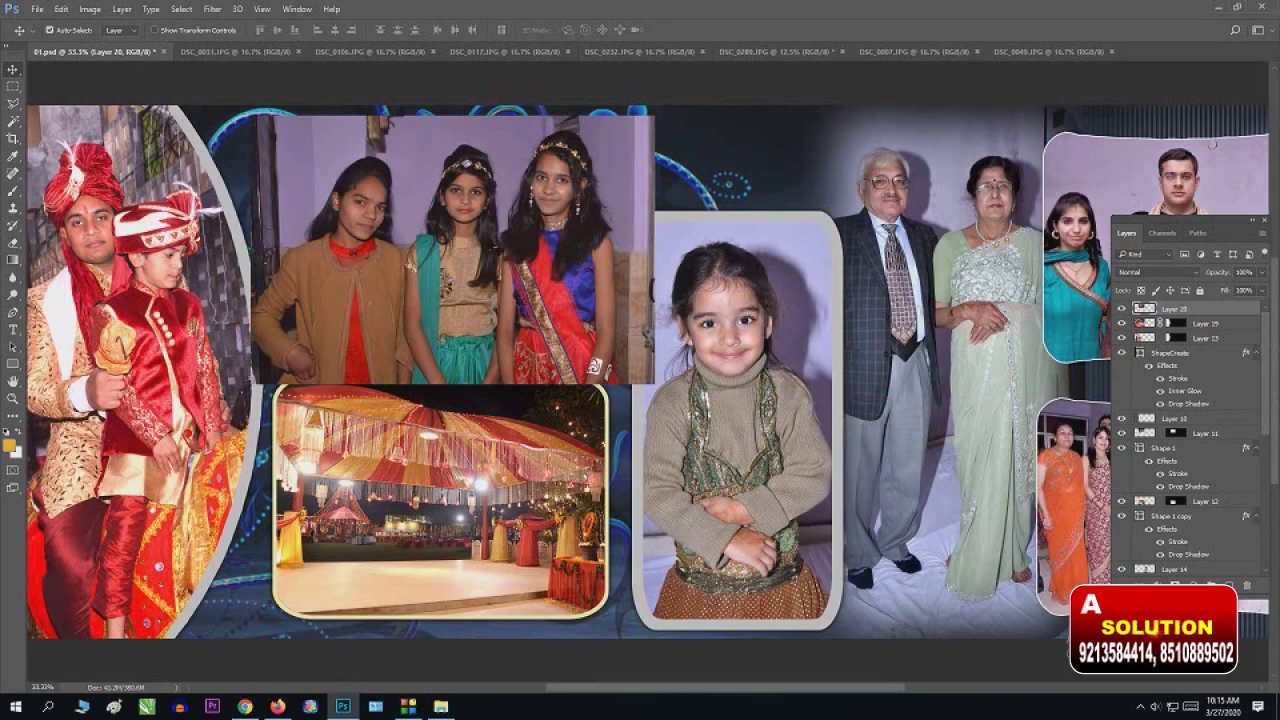
Step: Move the faded girls photo up over the upper frame, toggling its visibility to compare
click(1168, 434)
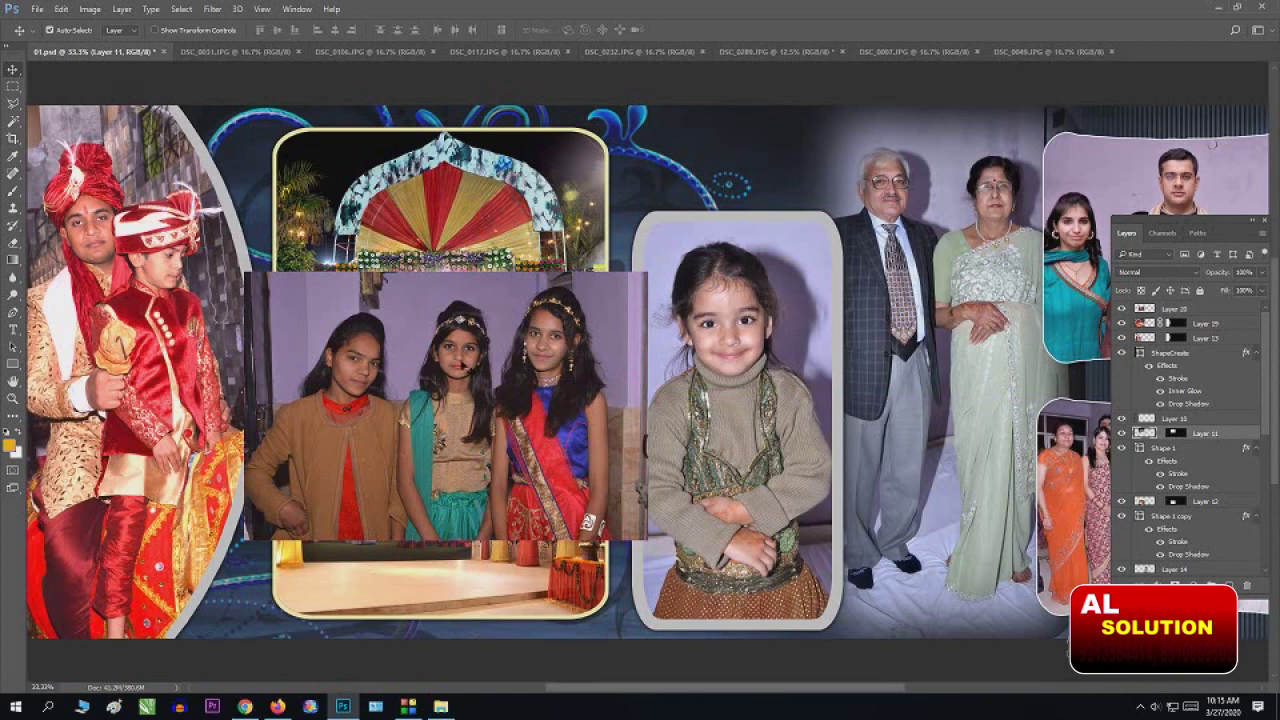
drag(468, 362, 463, 210)
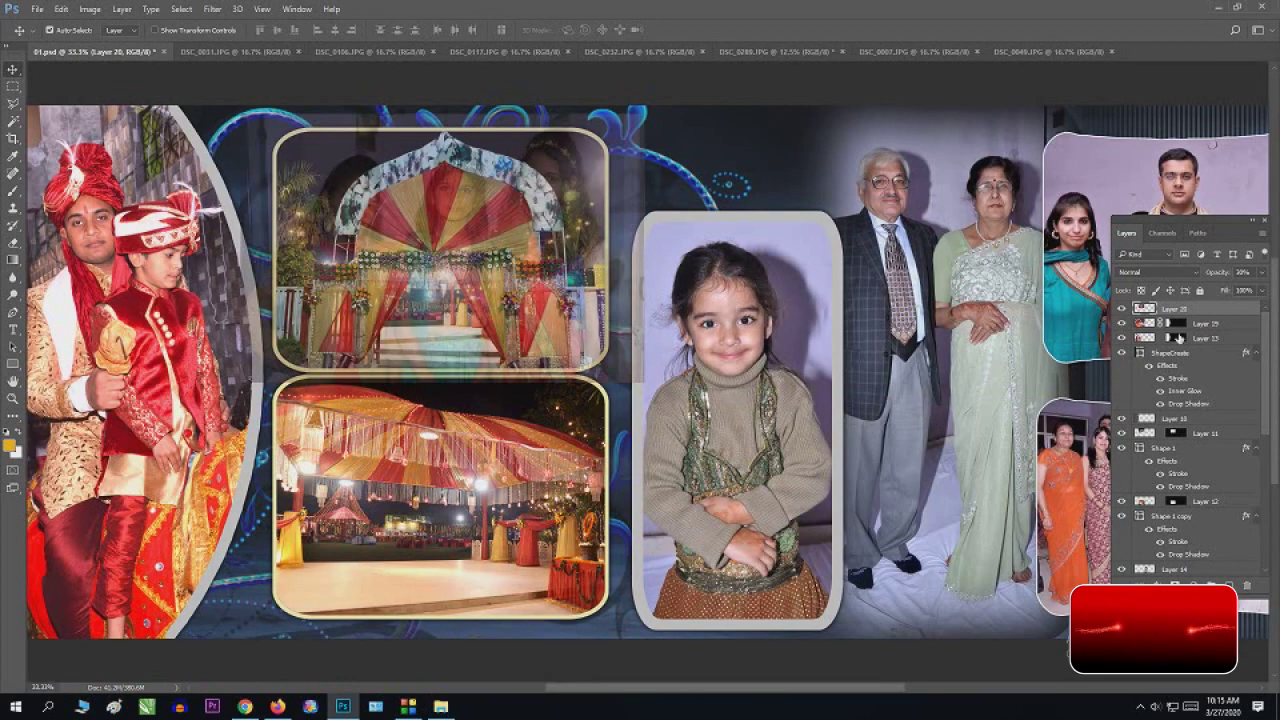
click(1121, 309)
click(1121, 309)
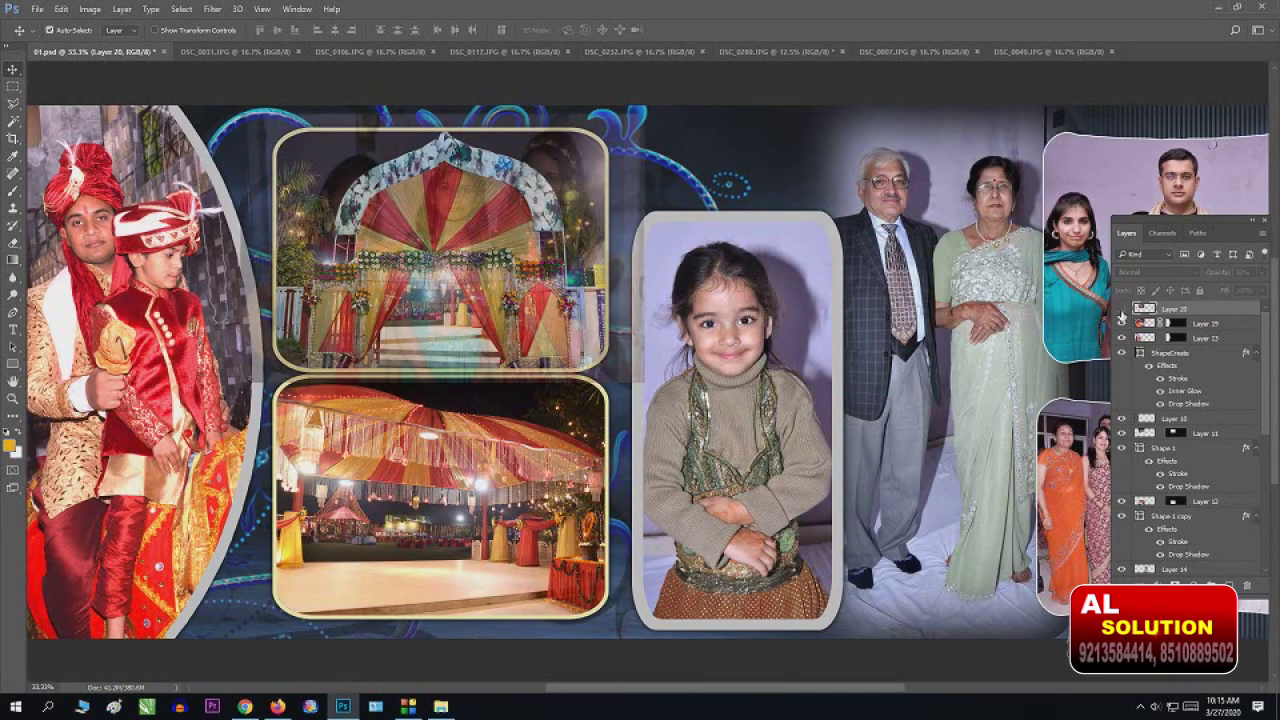
click(1121, 309)
click(455, 225)
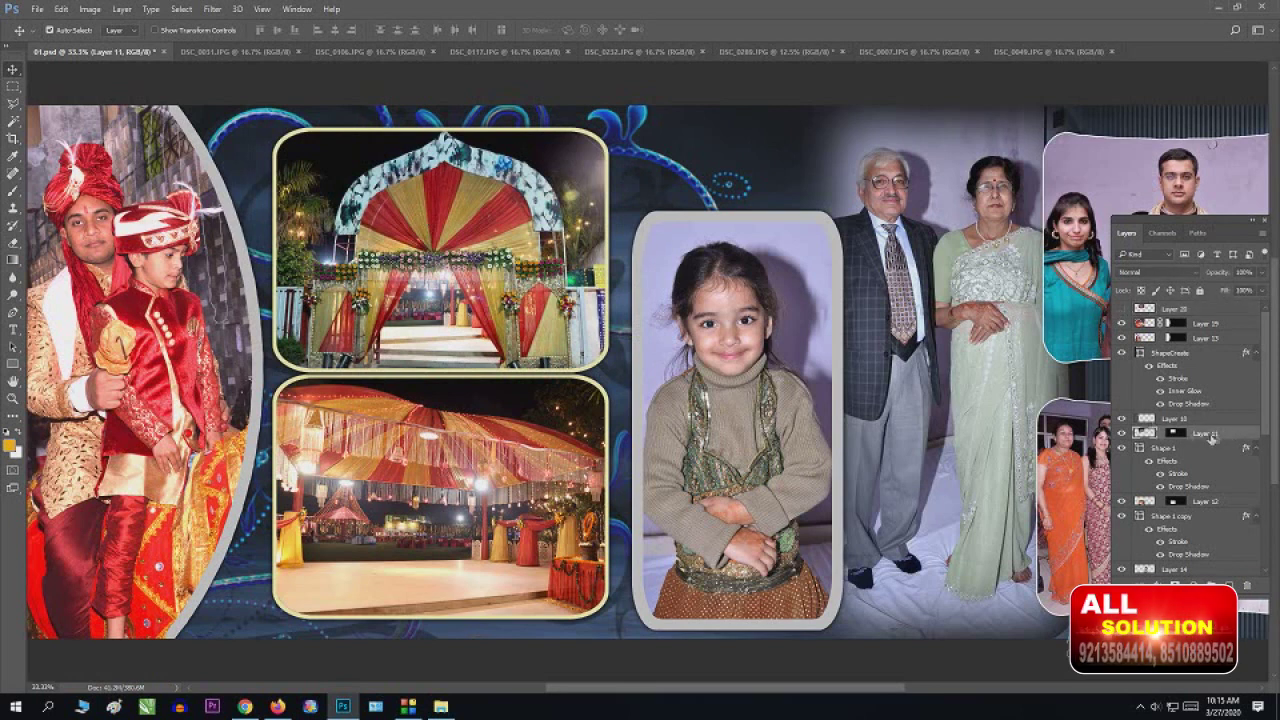
click(1189, 312)
click(1121, 310)
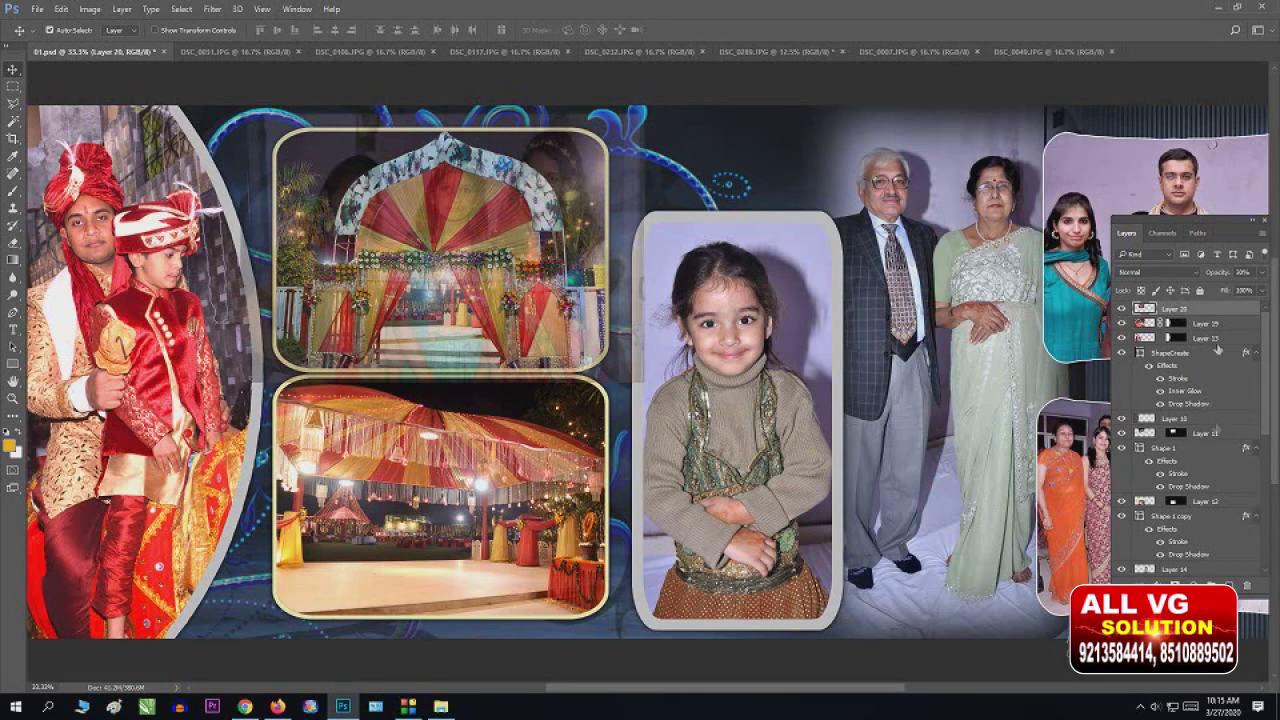
Step: Load the frame's shape as a selection, set Layer 20 to 100% opacity, and mask it
ctrl+click(1172, 432)
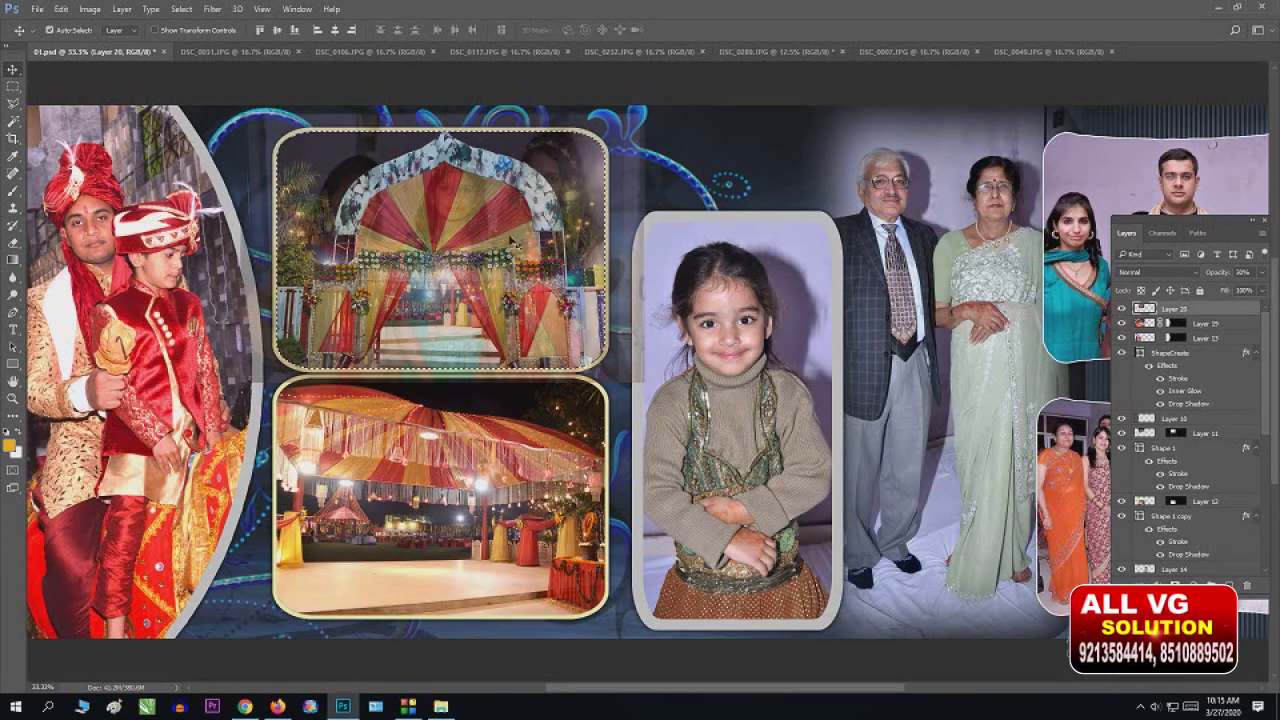
key(0)
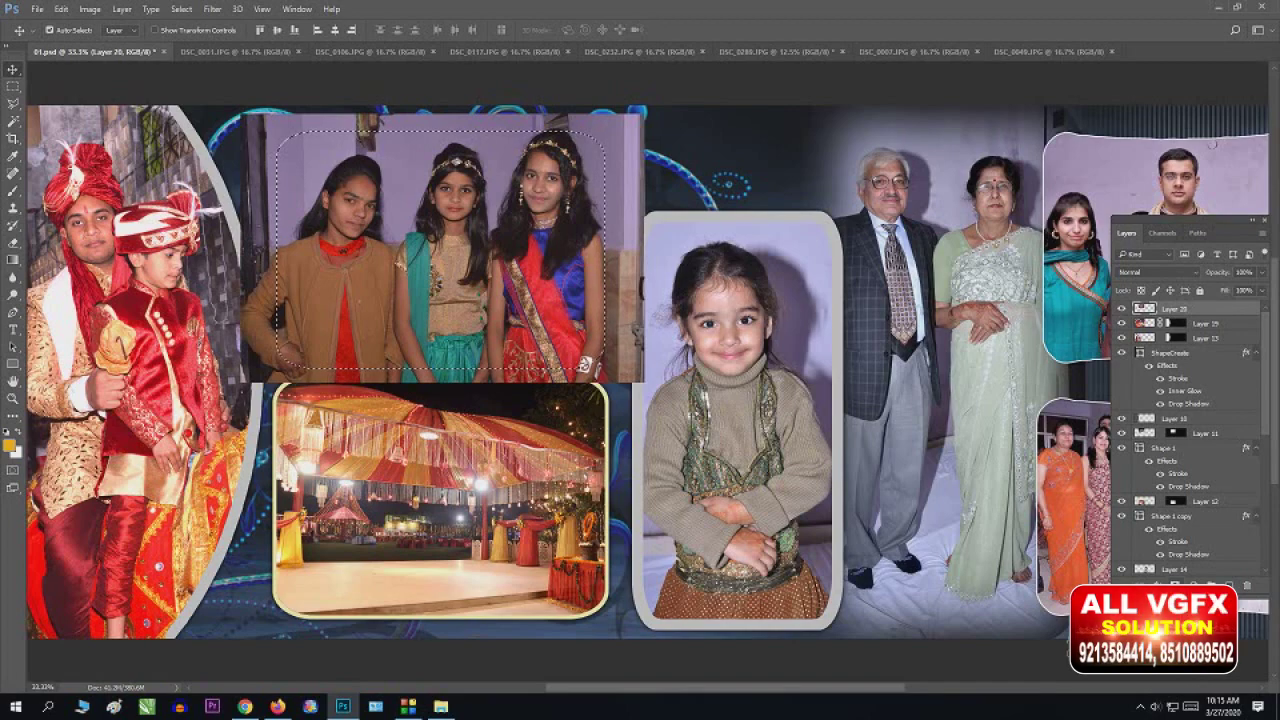
click(1187, 586)
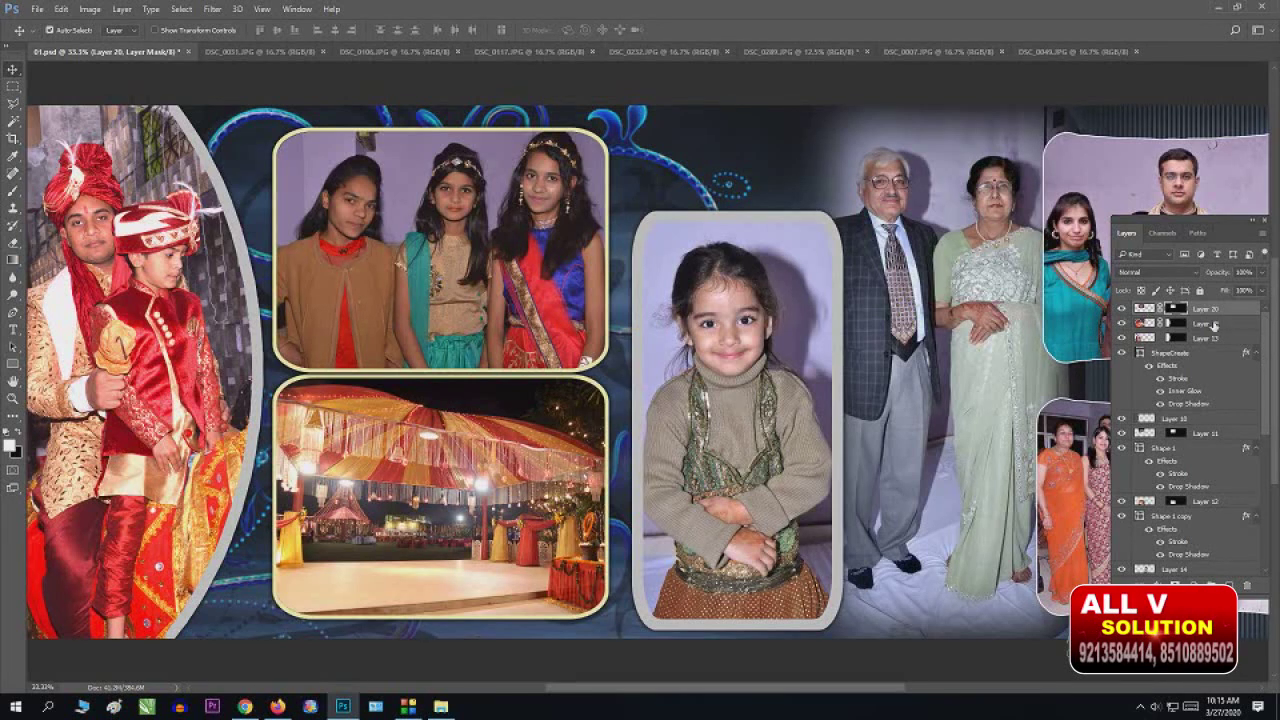
click(1144, 310)
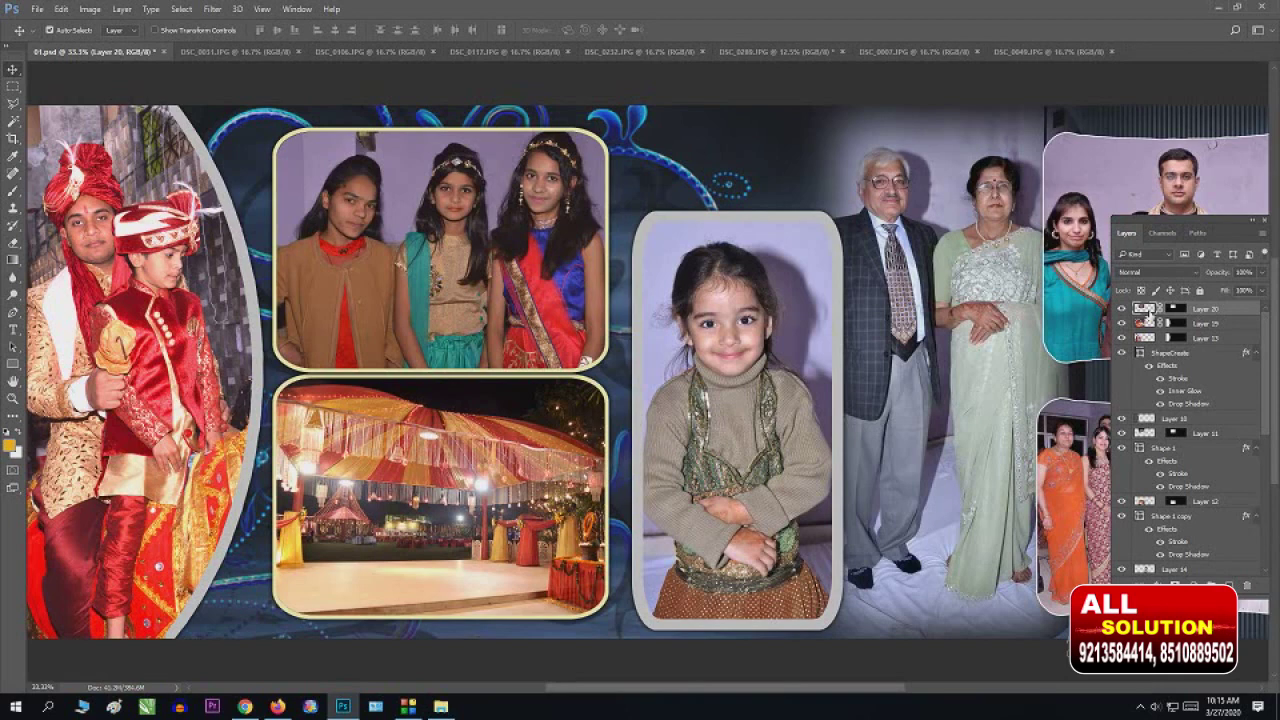
click(1121, 310)
click(1121, 310)
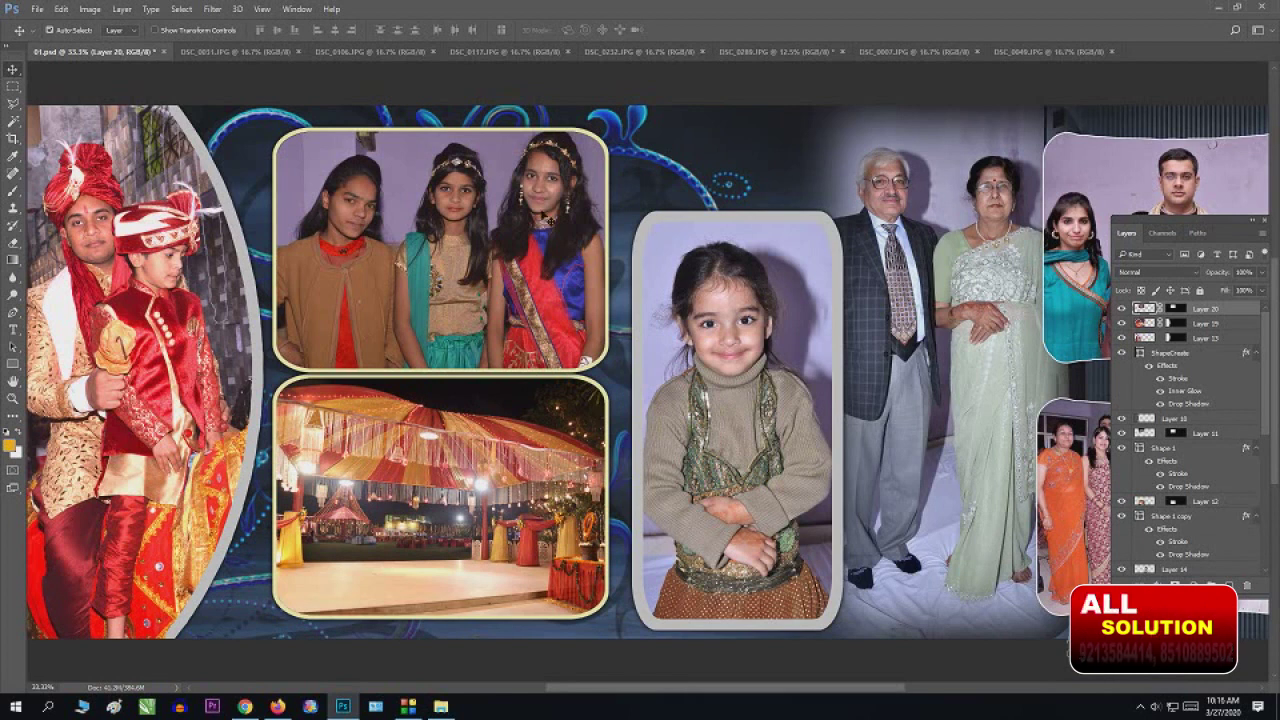
Step: Apply Levels to Layer 20's girls photo with white input about 184 and midtones 1.12
key(ctrl+l)
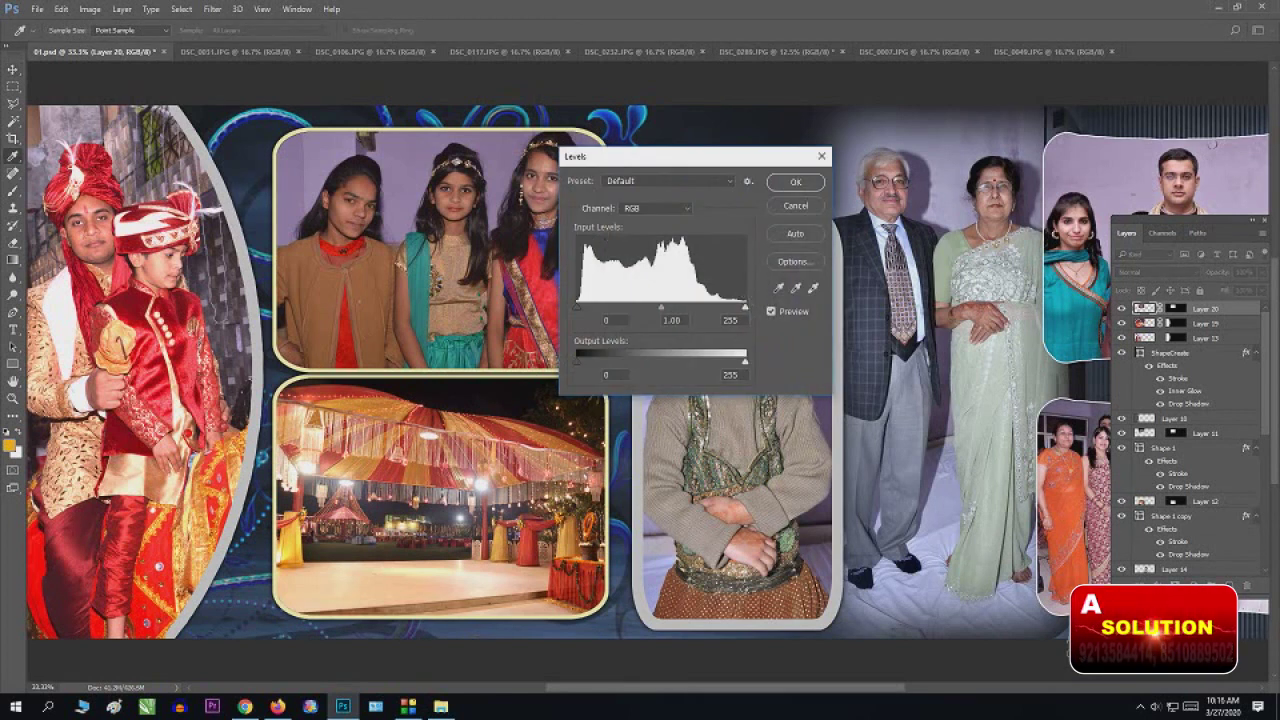
drag(744, 307, 632, 309)
click(796, 183)
key(v)
key(ctrl+minus)
key(ctrl+minus)
key(ctrl+plus)
key(ctrl+plus)
key(ctrl+minus)
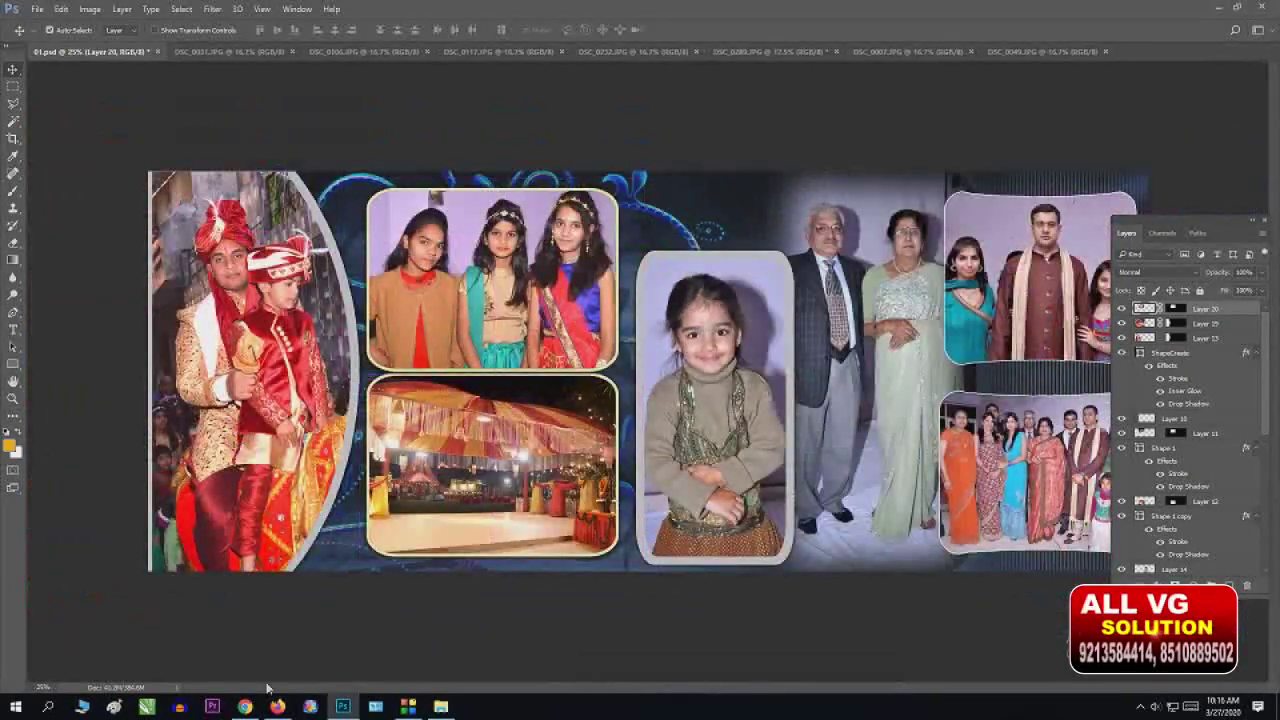
Step: Select all of the DSC_0117.JPG group photo and return to 01.psd
click(487, 48)
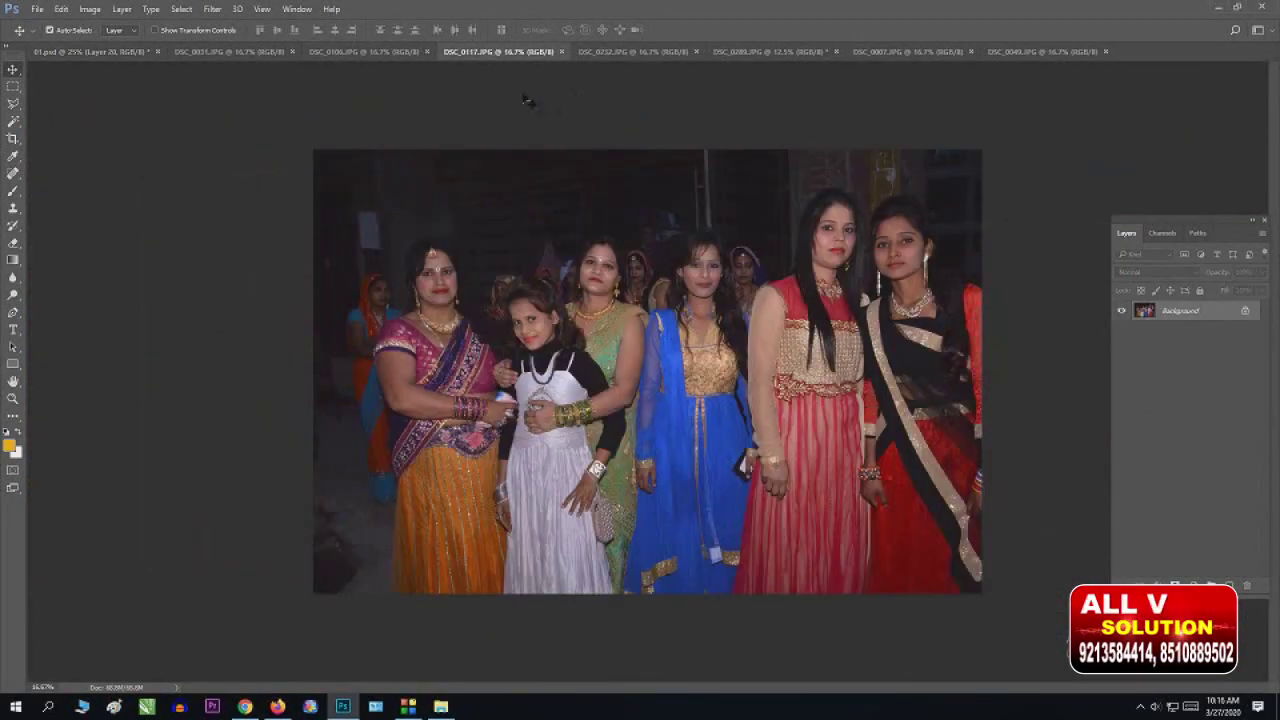
key(ctrl+a)
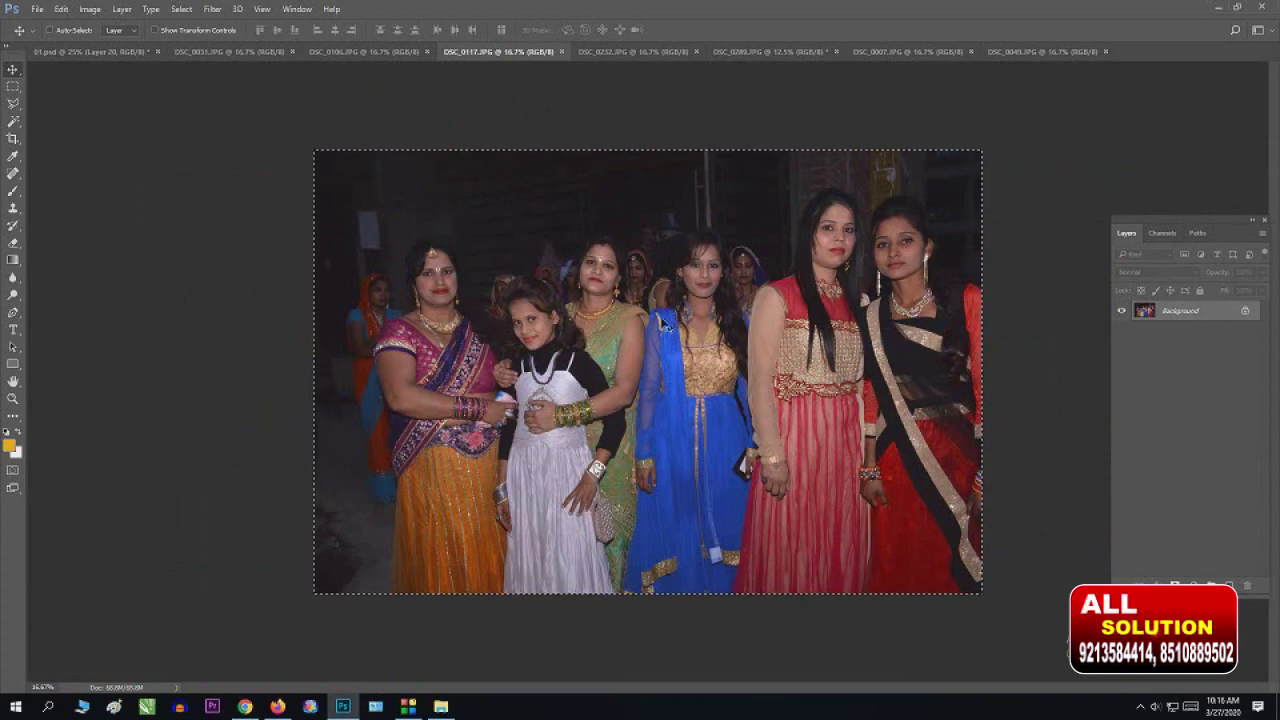
click(120, 51)
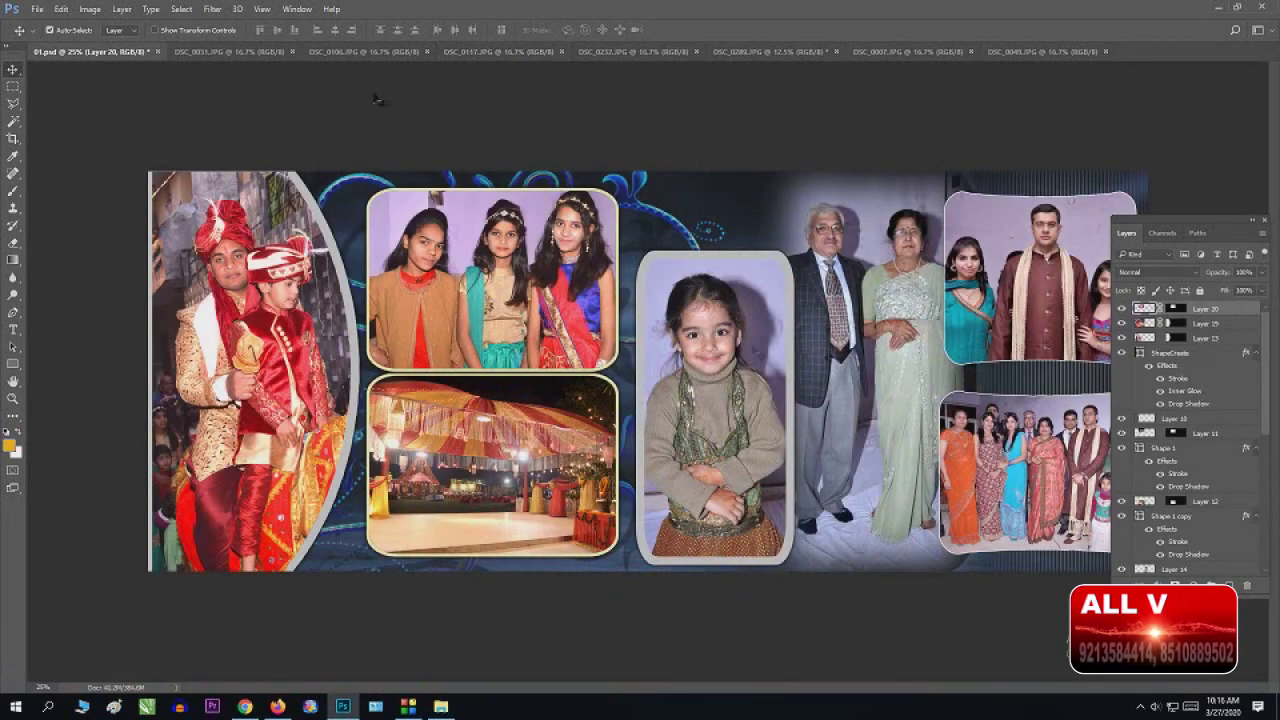
Step: Target the tent photo's layer, toggling its visibility to identify it
key(ctrl+plus)
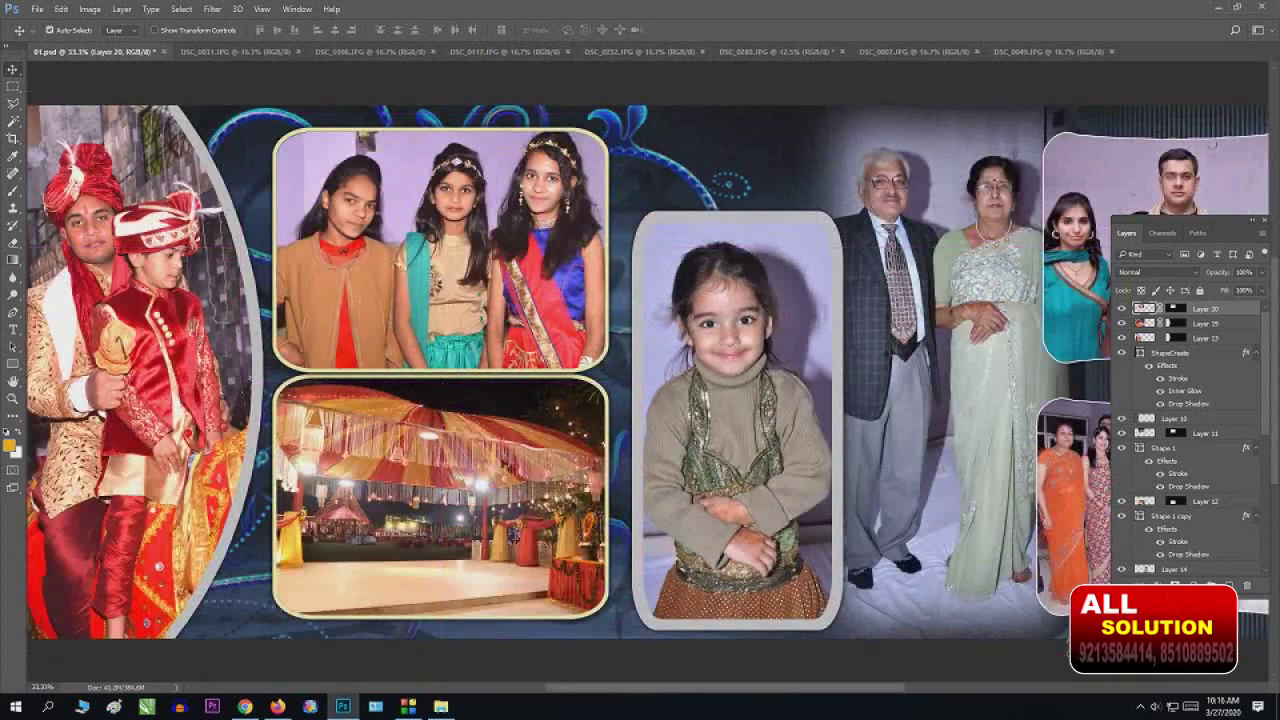
click(503, 493)
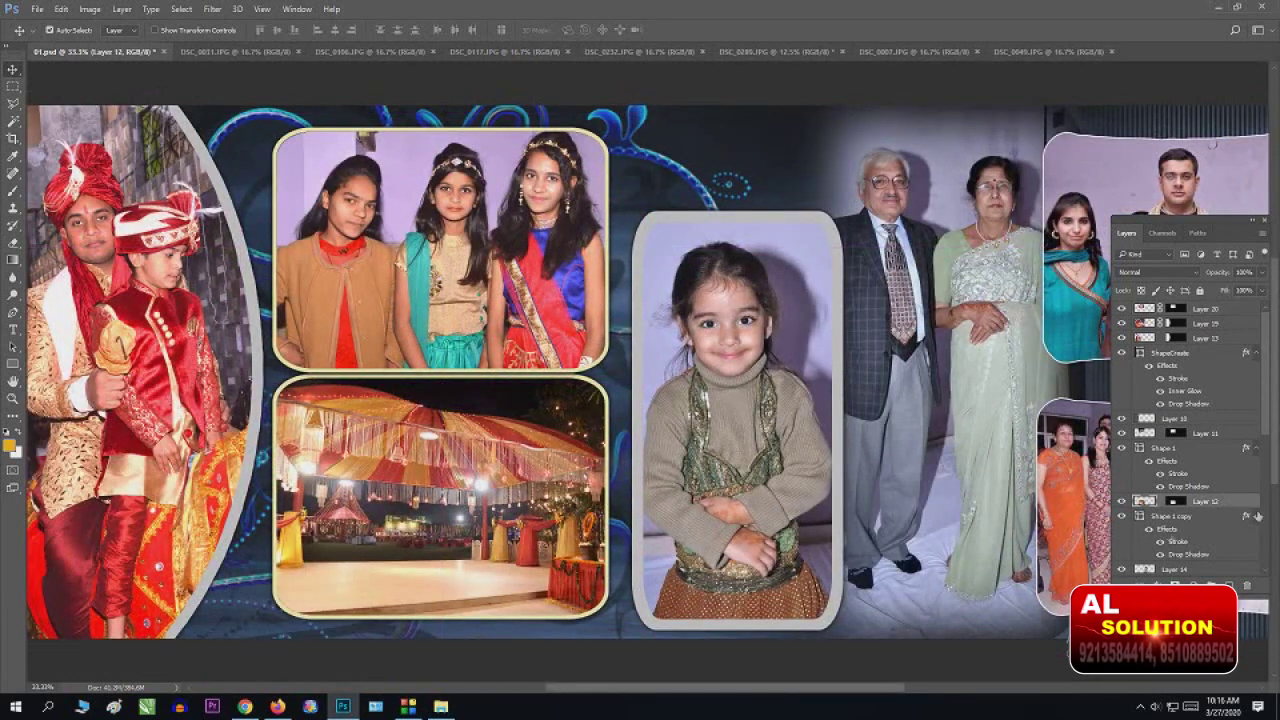
click(1121, 501)
click(1121, 501)
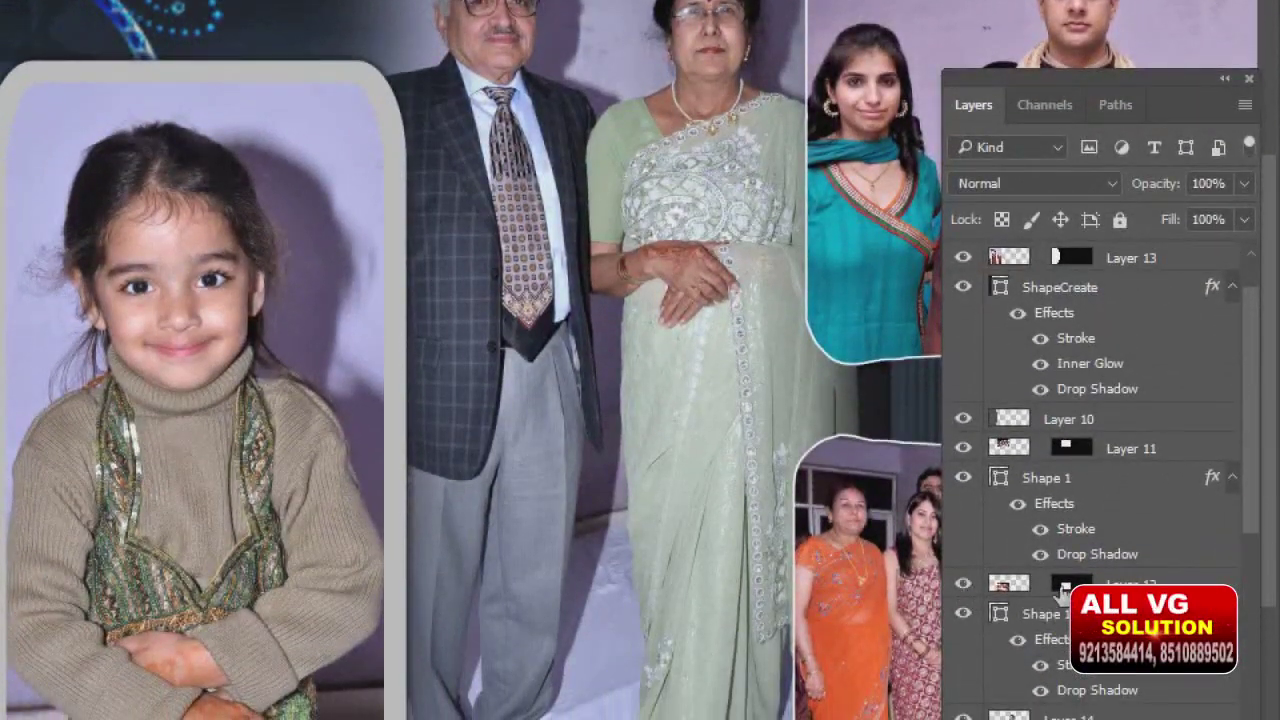
key(alt+[)
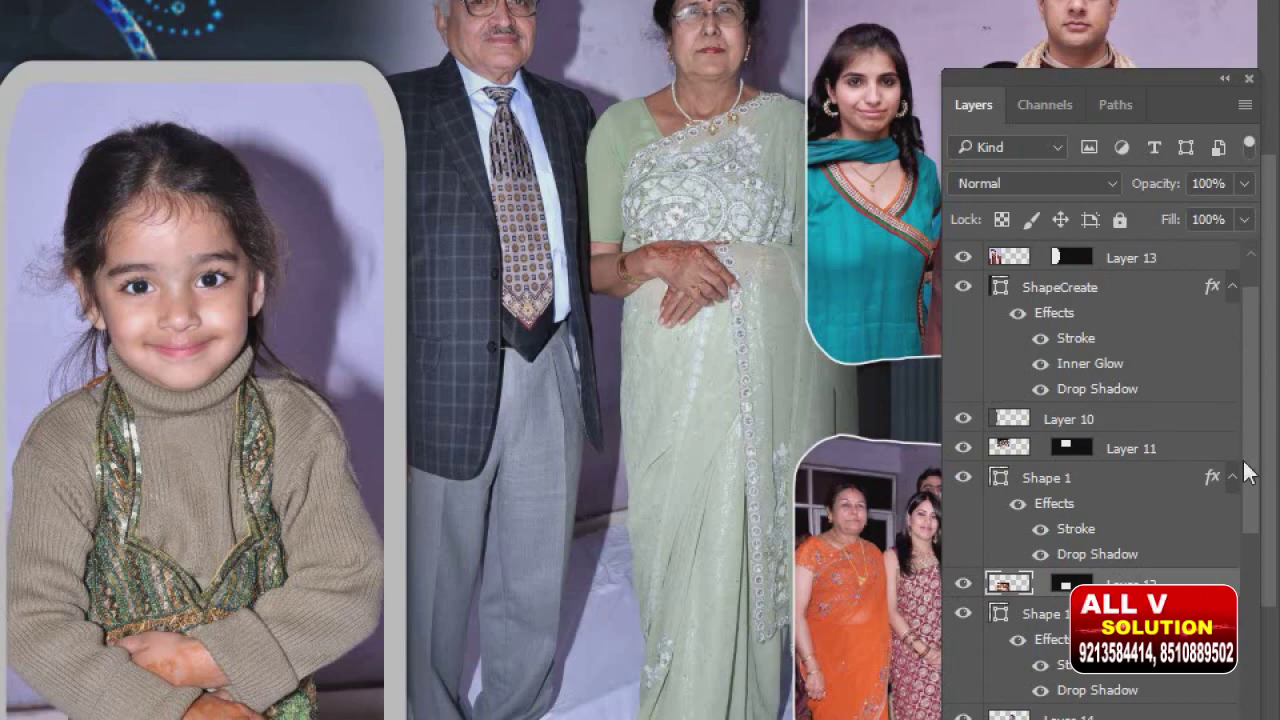
scroll(1247, 478, down, 3)
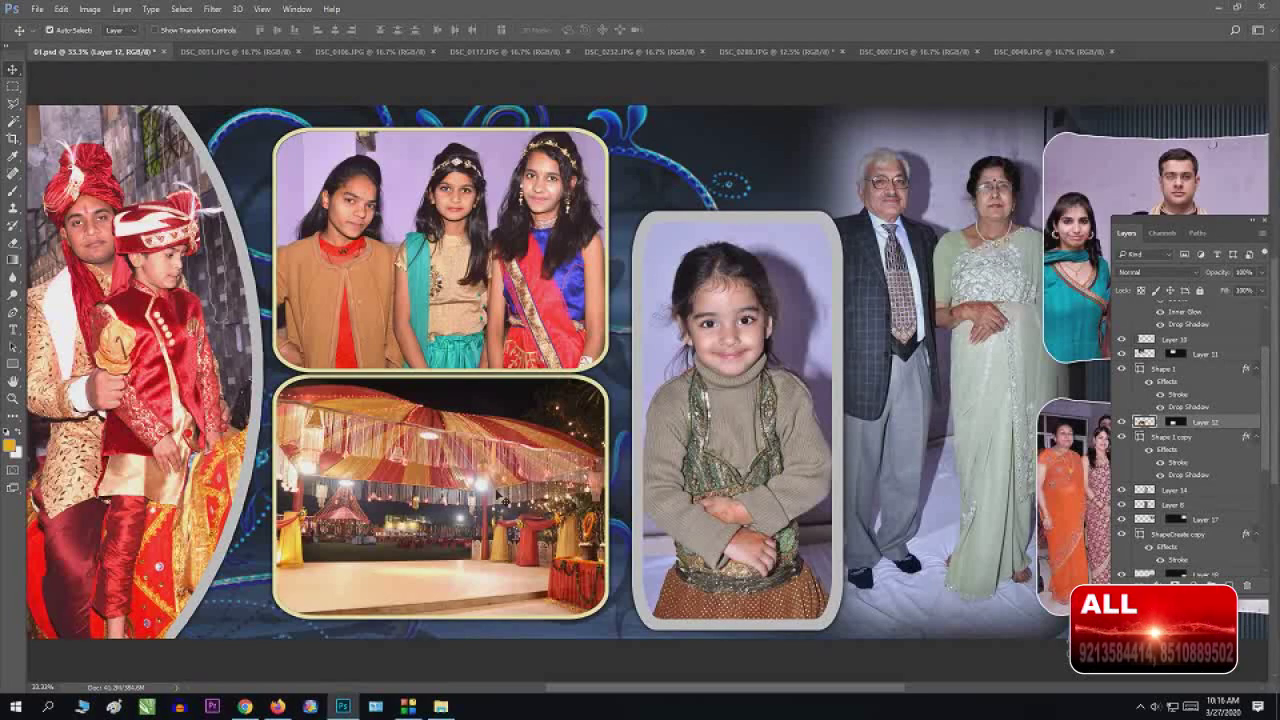
Step: Paste the group photo as Layer 21, scale it over the lower-left tent frame, and bring it to the top
key(ctrl+v)
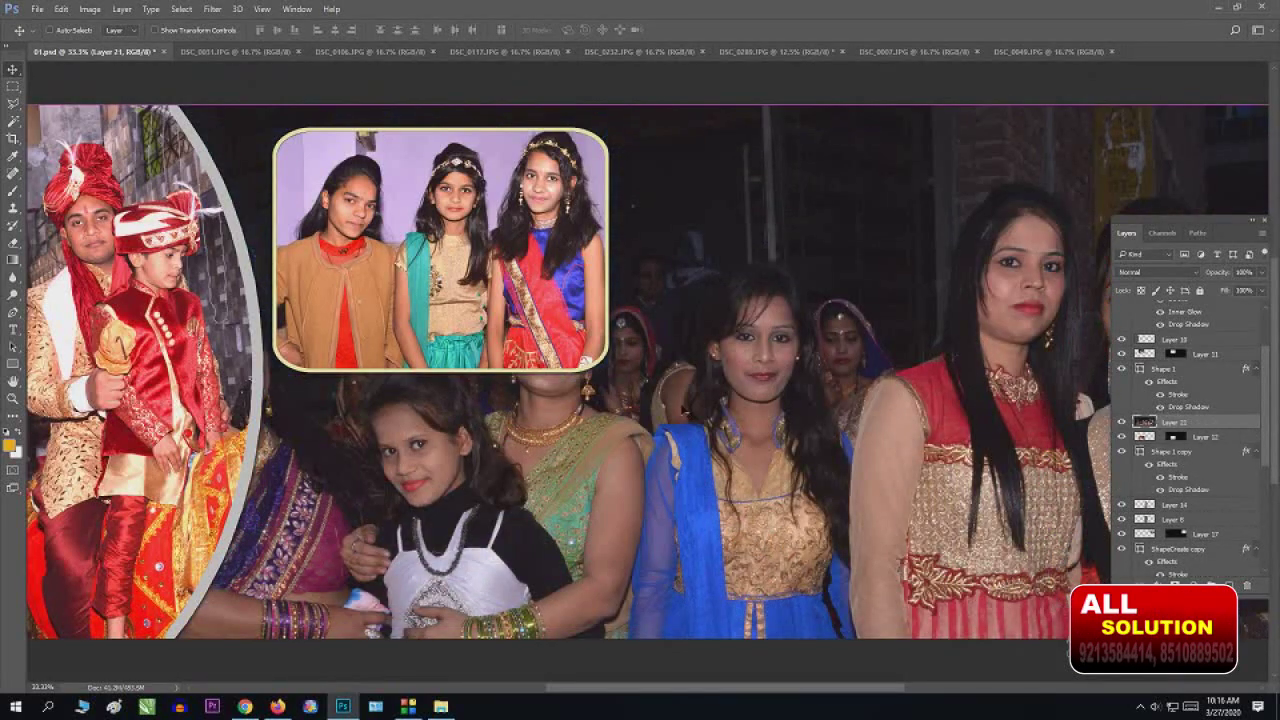
key(ctrl+minus)
key(ctrl+t)
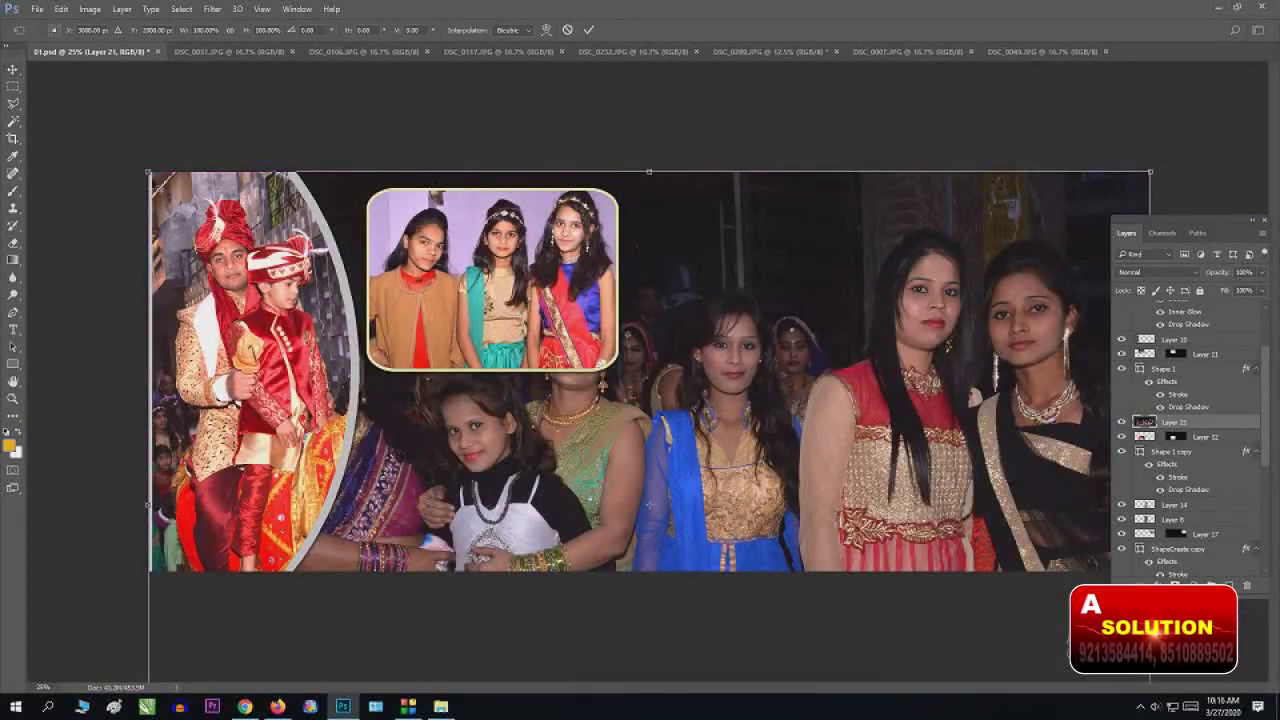
drag(150, 174, 491, 401)
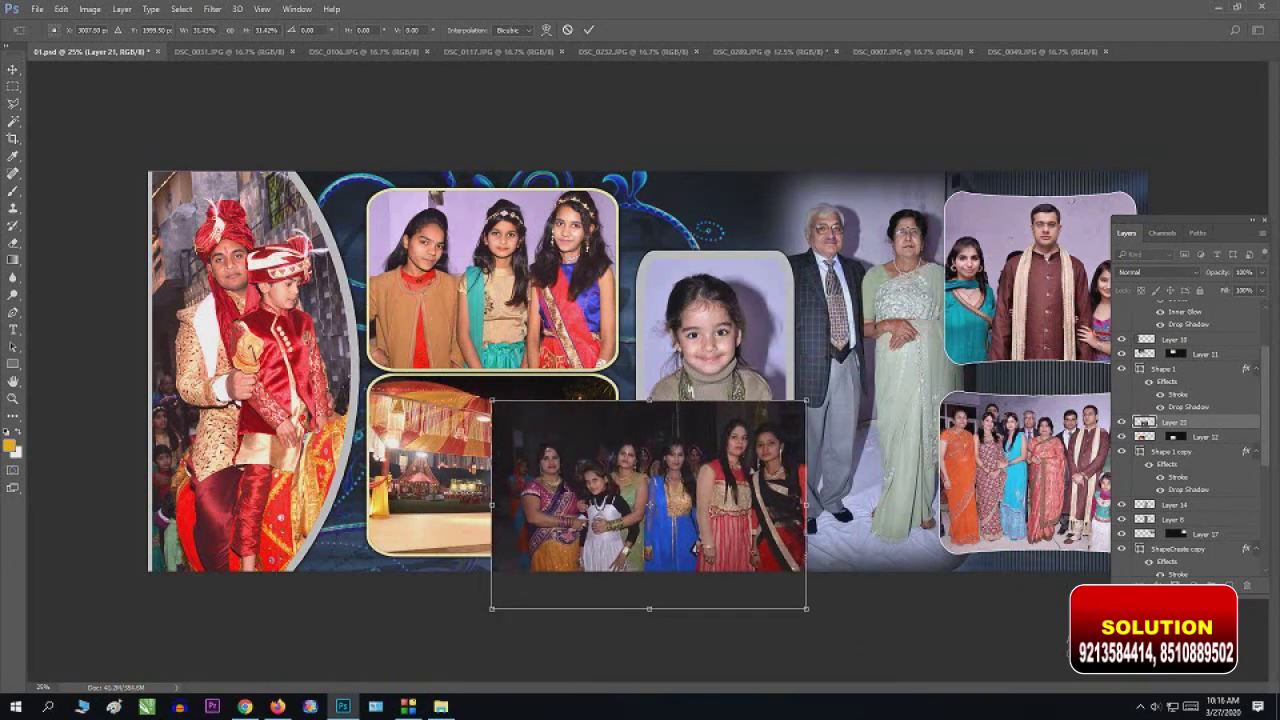
drag(649, 505, 517, 473)
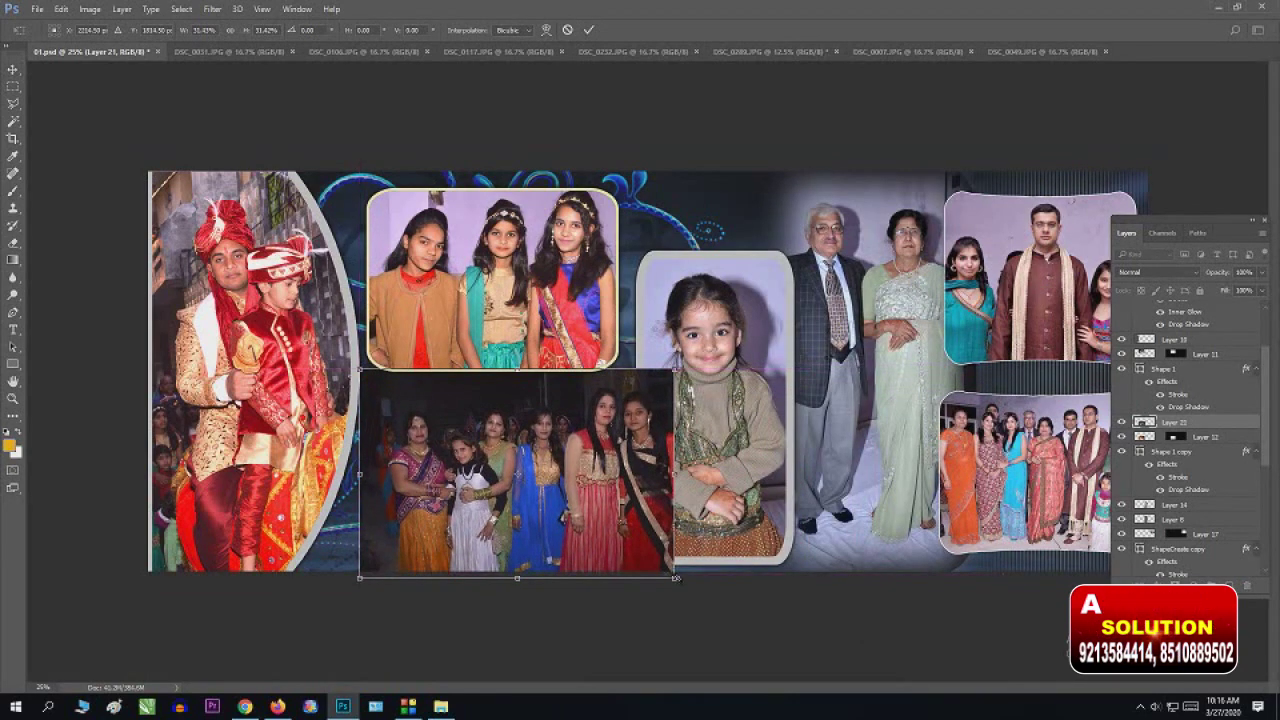
drag(676, 578, 632, 551)
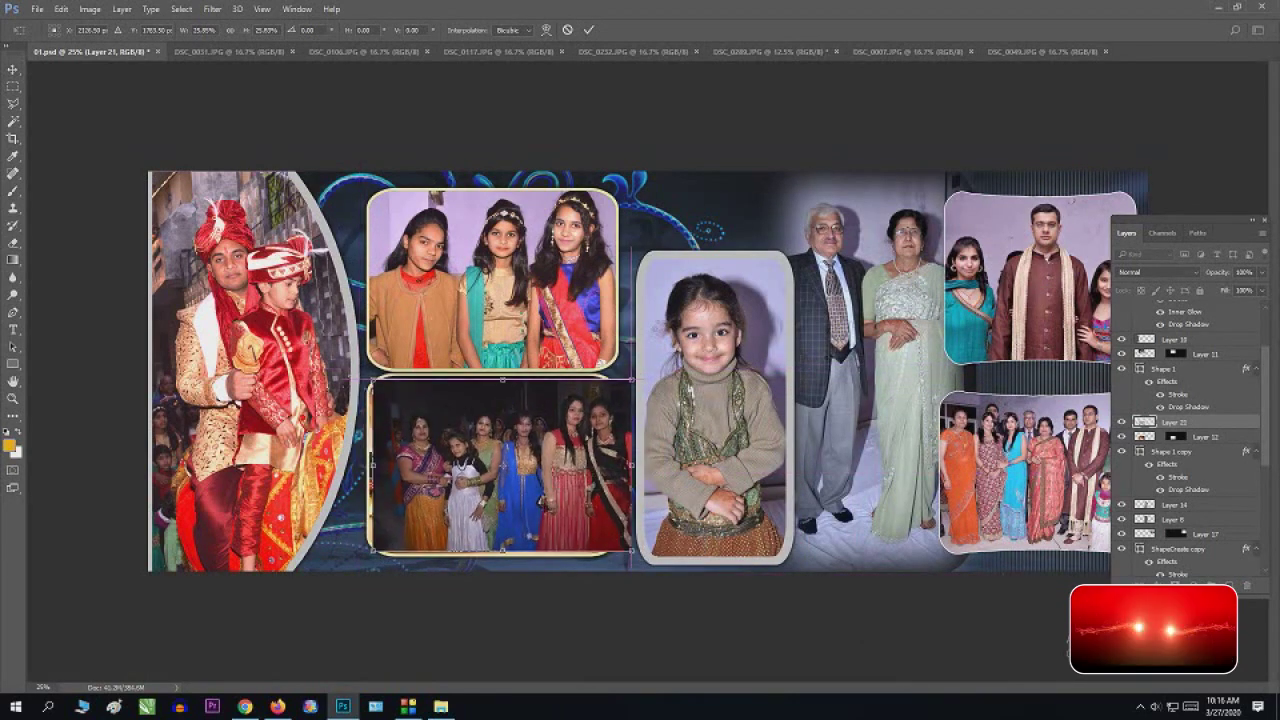
drag(632, 551, 657, 568)
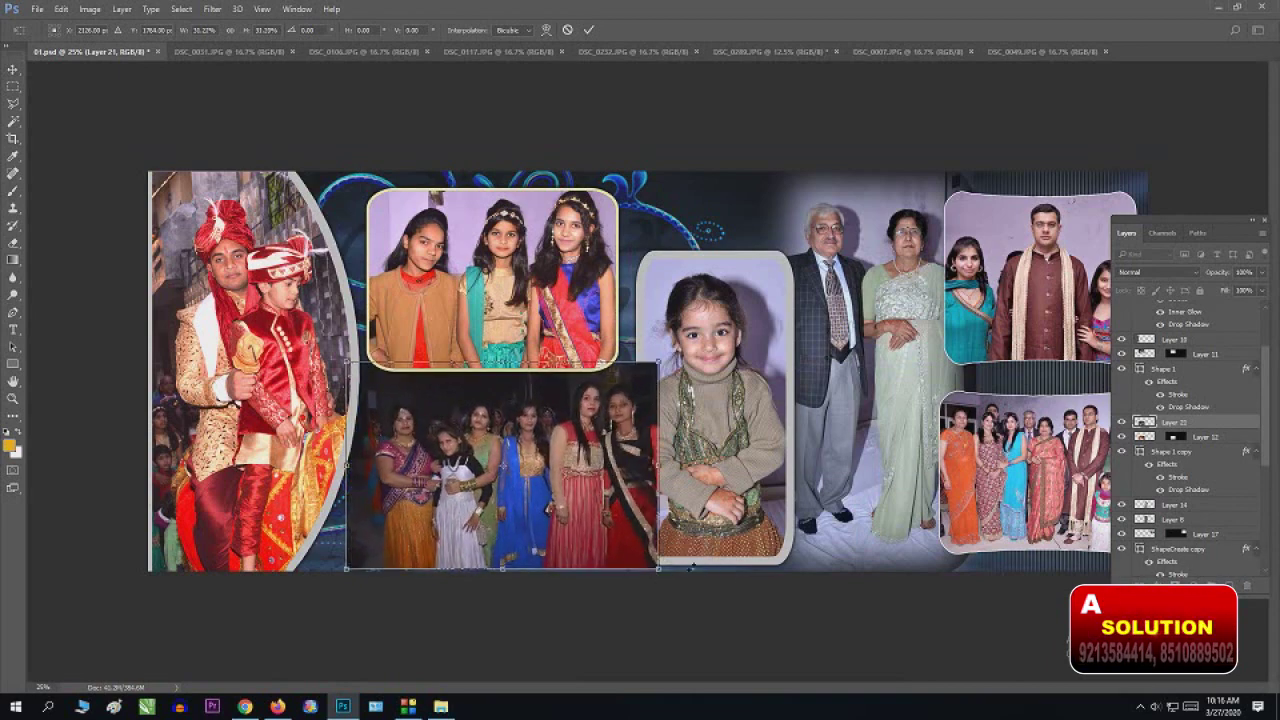
key(Return)
key(ctrl+plus)
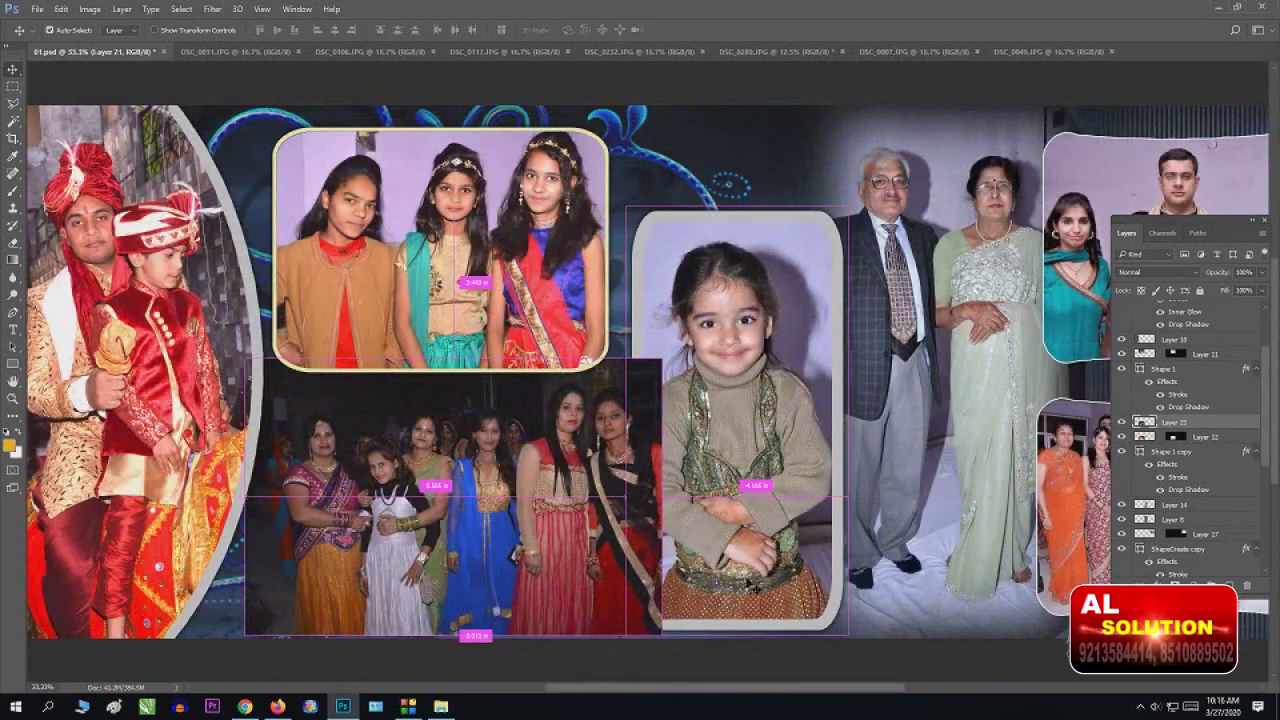
key(ctrl+bracketright)
key(ctrl+bracketright)
key(ctrl+bracketright)
key(ctrl+bracketright)
key(ctrl+bracketright)
key(ctrl+bracketright)
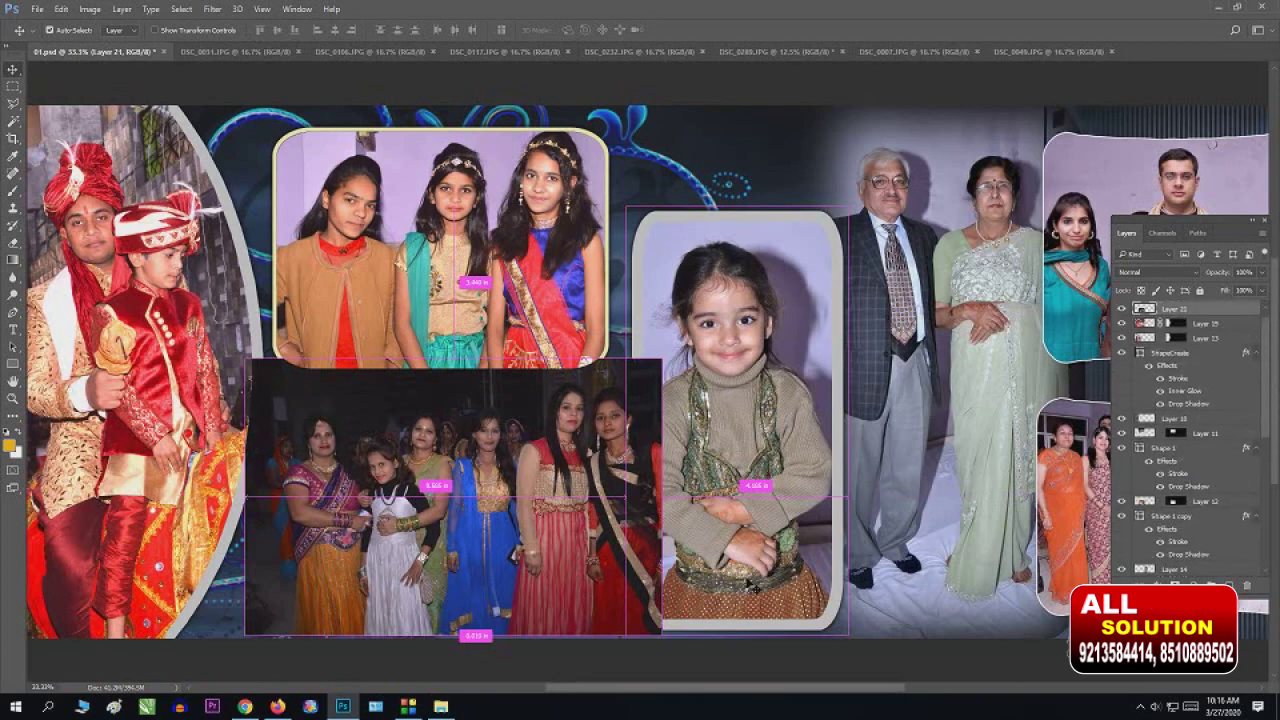
key(ctrl+bracketright)
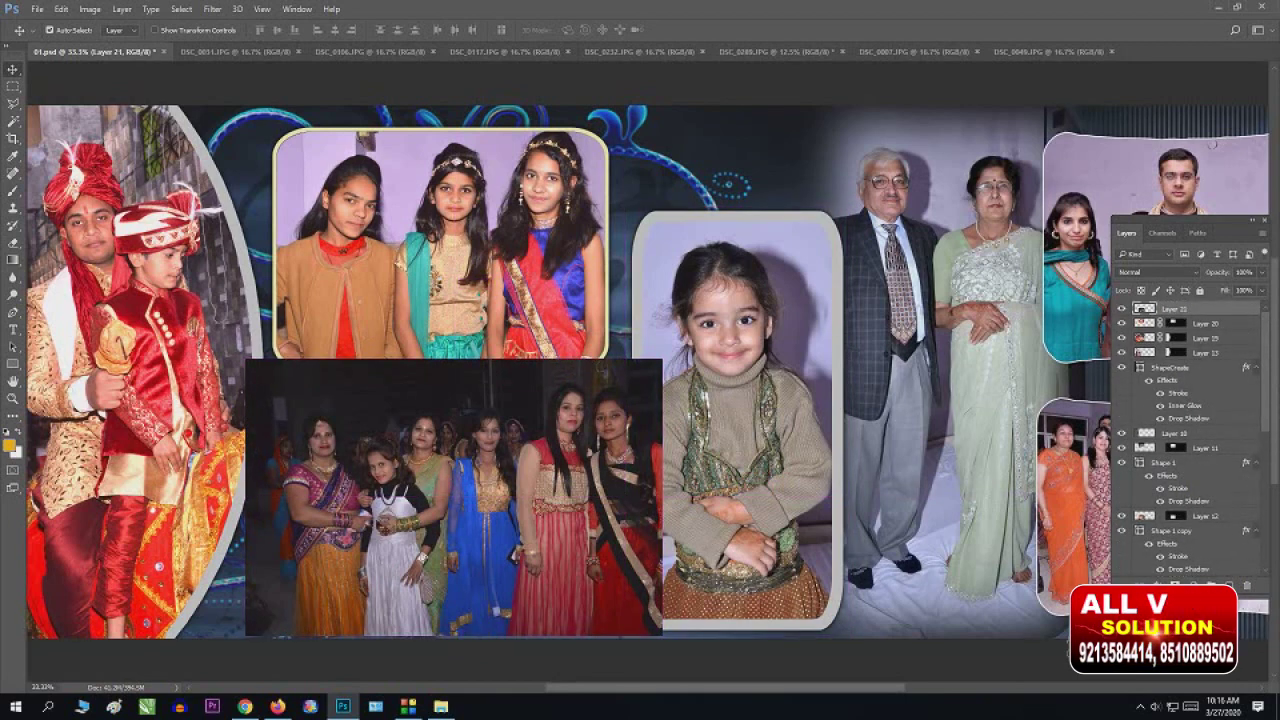
Step: Lower the group photo's opacity and load the tent frame's mask as a selection
key(2)
key(4)
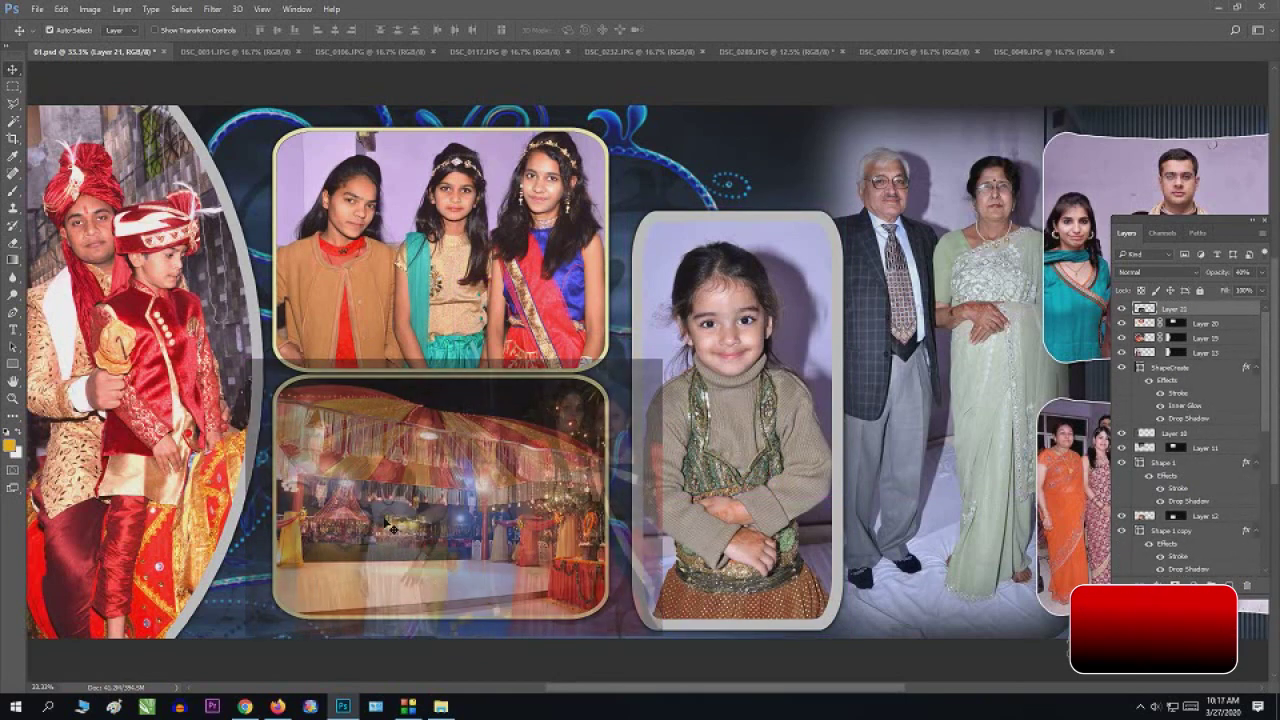
key(6)
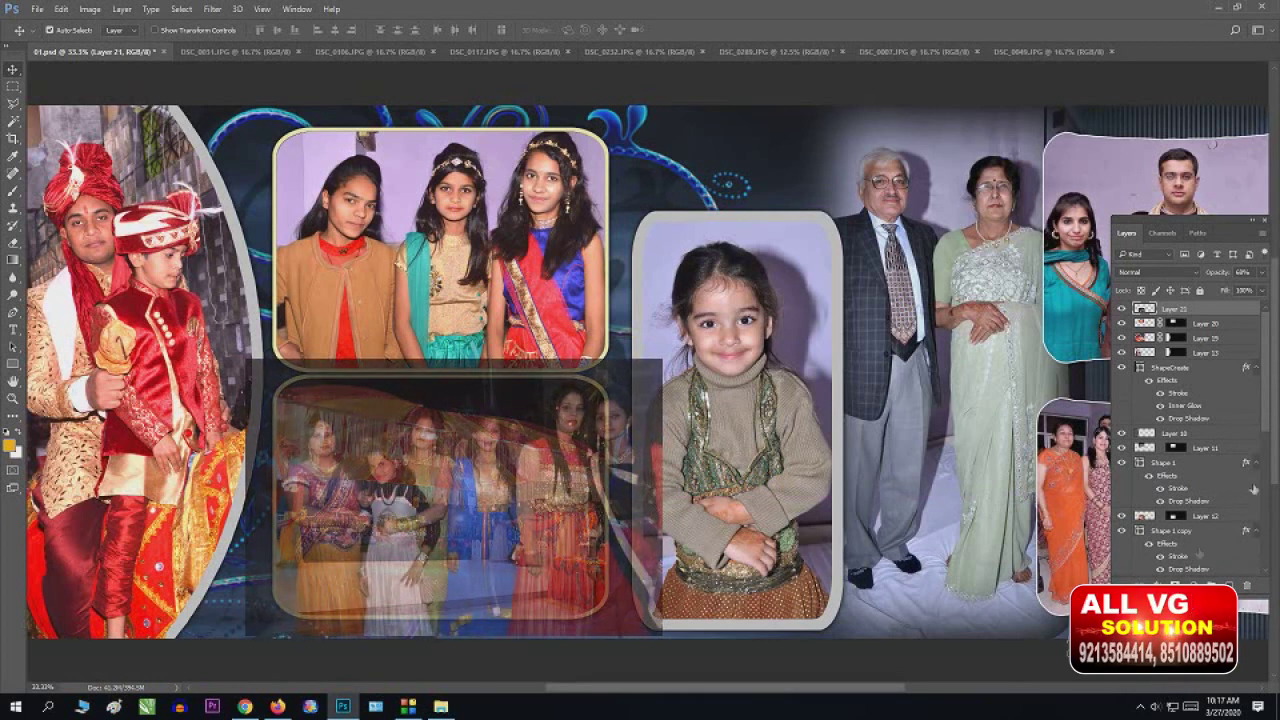
click(1214, 518)
ctrl+click(1198, 518)
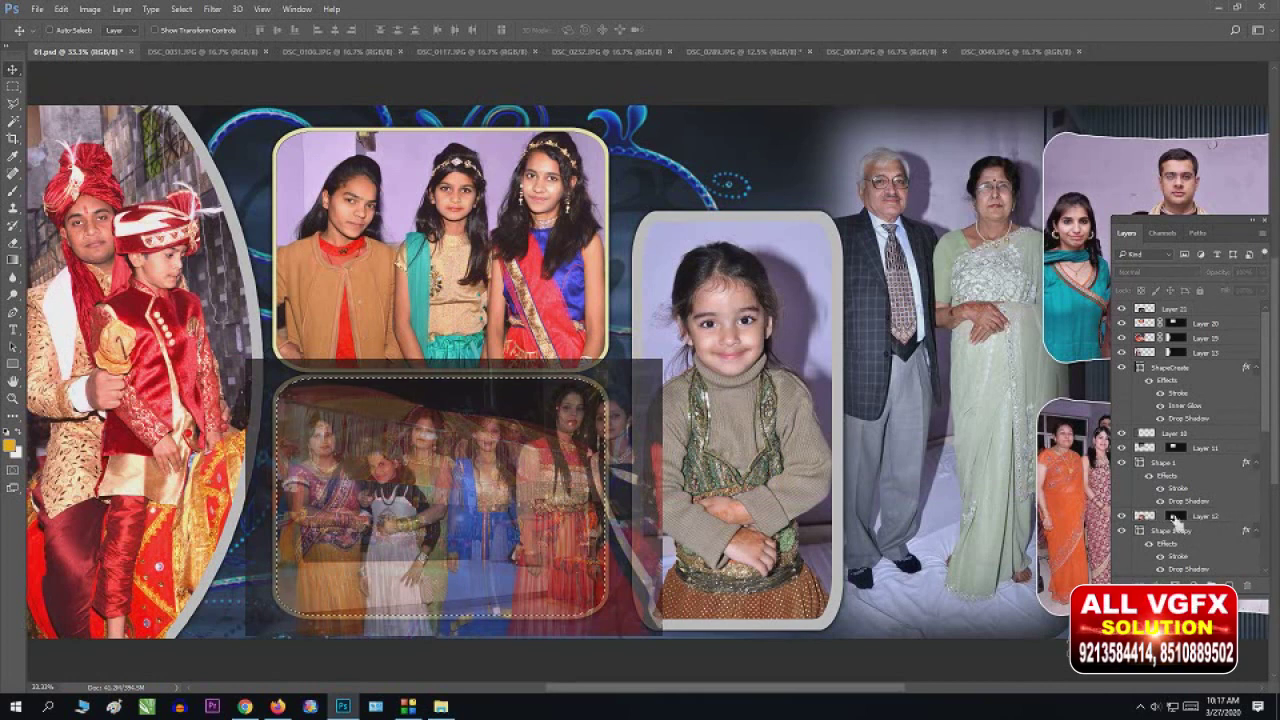
scroll(1265, 425, down, 3)
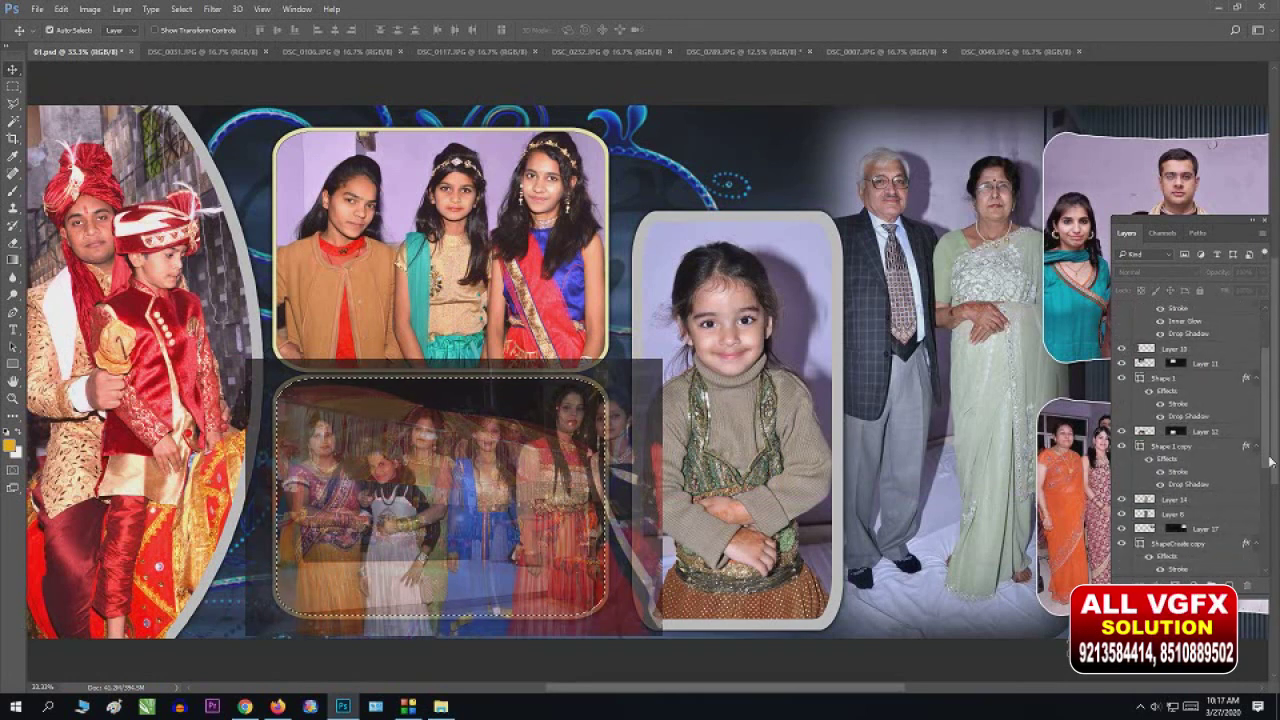
click(1173, 432)
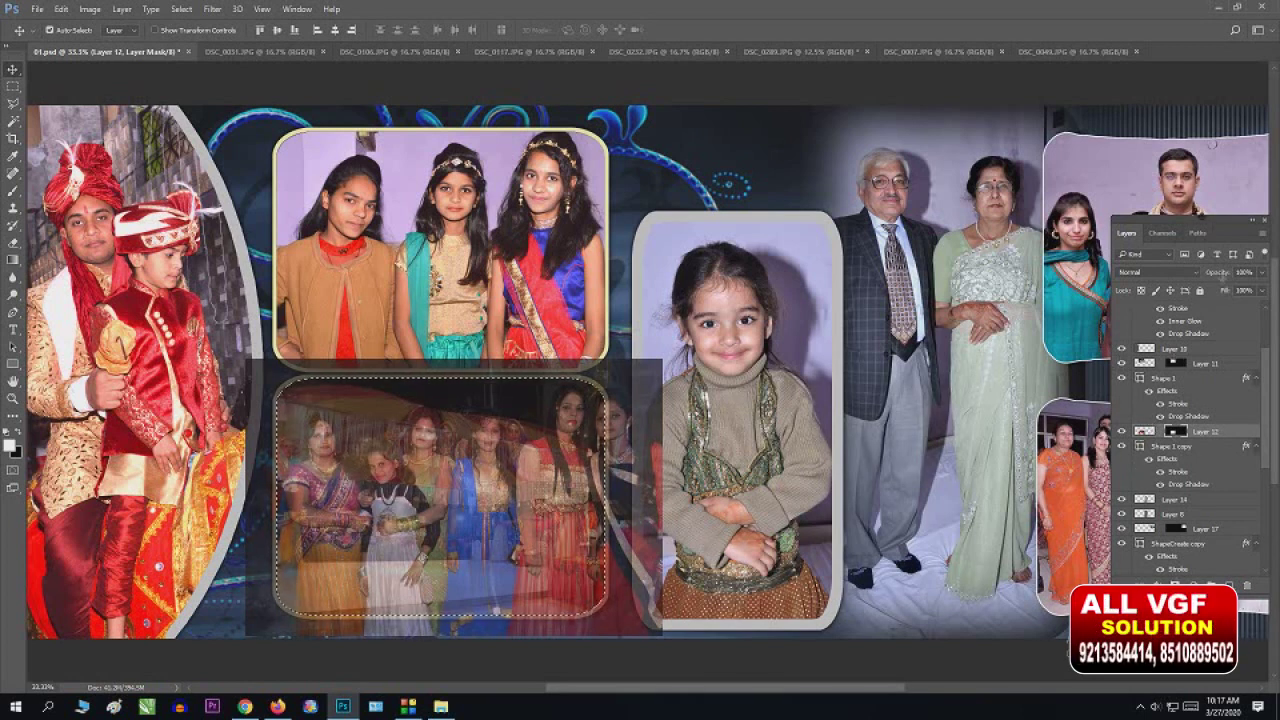
drag(1268, 392, 1274, 325)
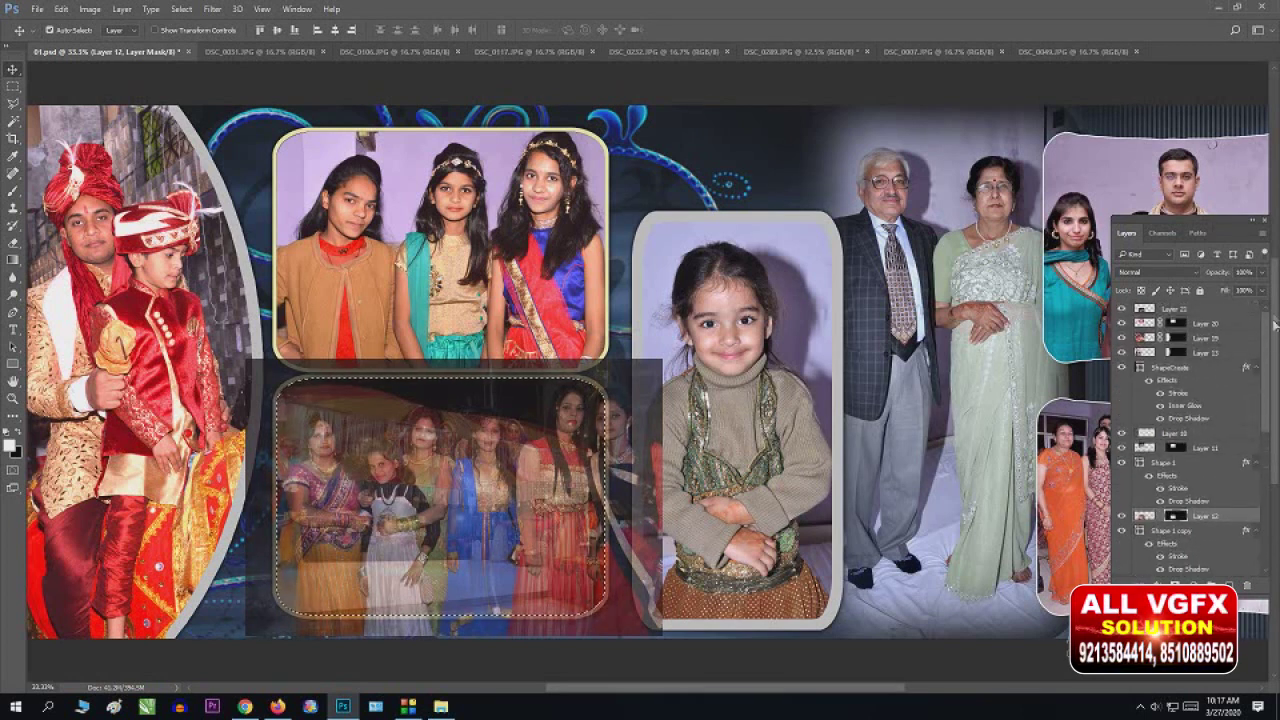
Step: Mask Layer 21 to the frame selection and restore its opacity to 100%
click(1172, 309)
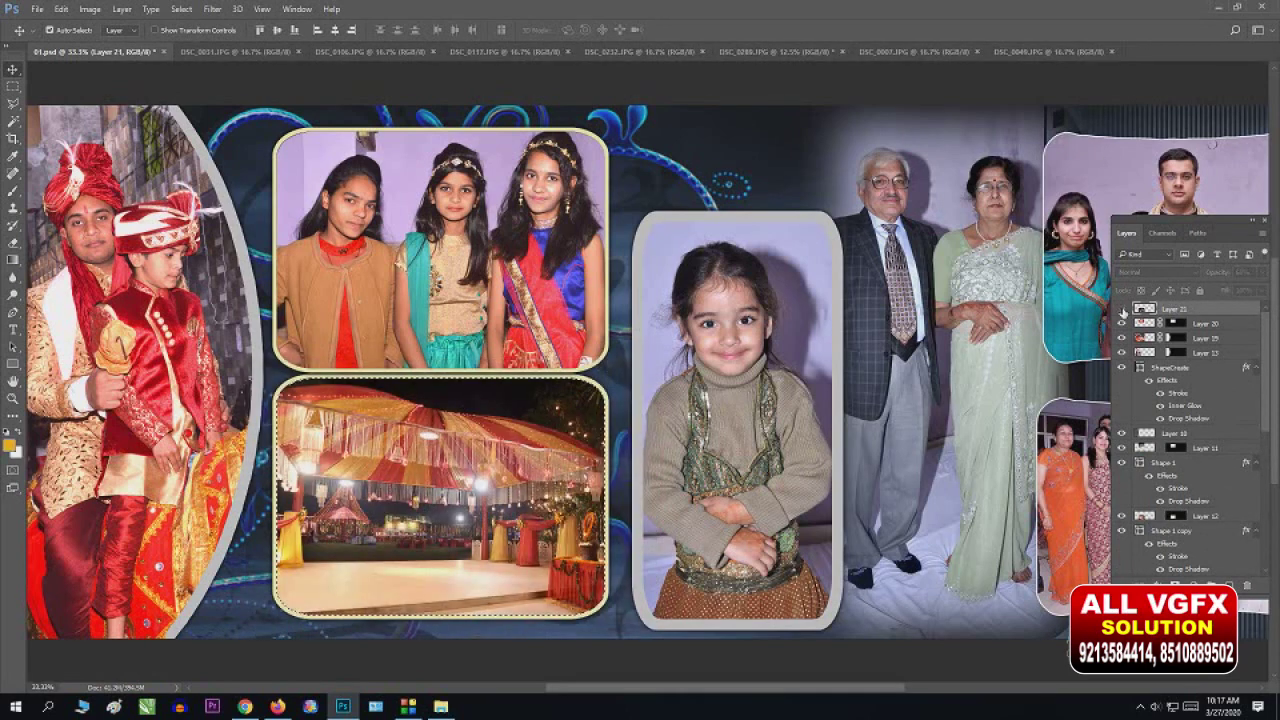
click(1190, 584)
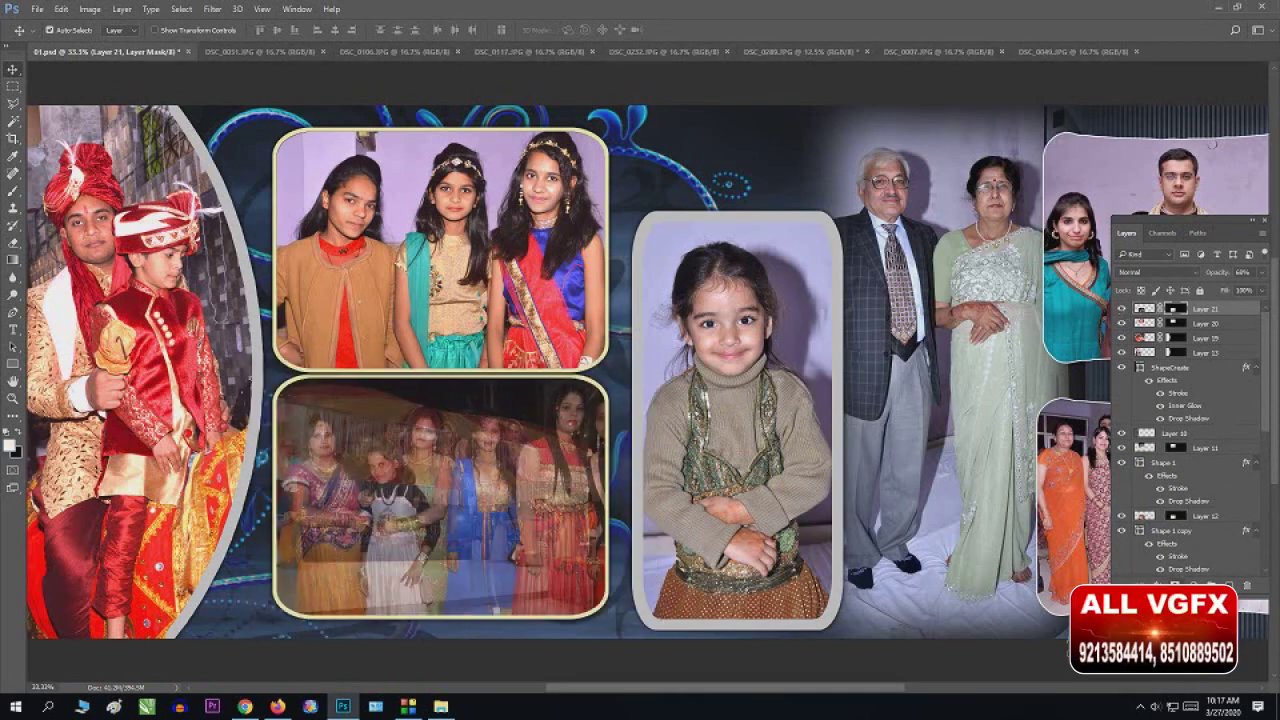
click(1143, 309)
key(0)
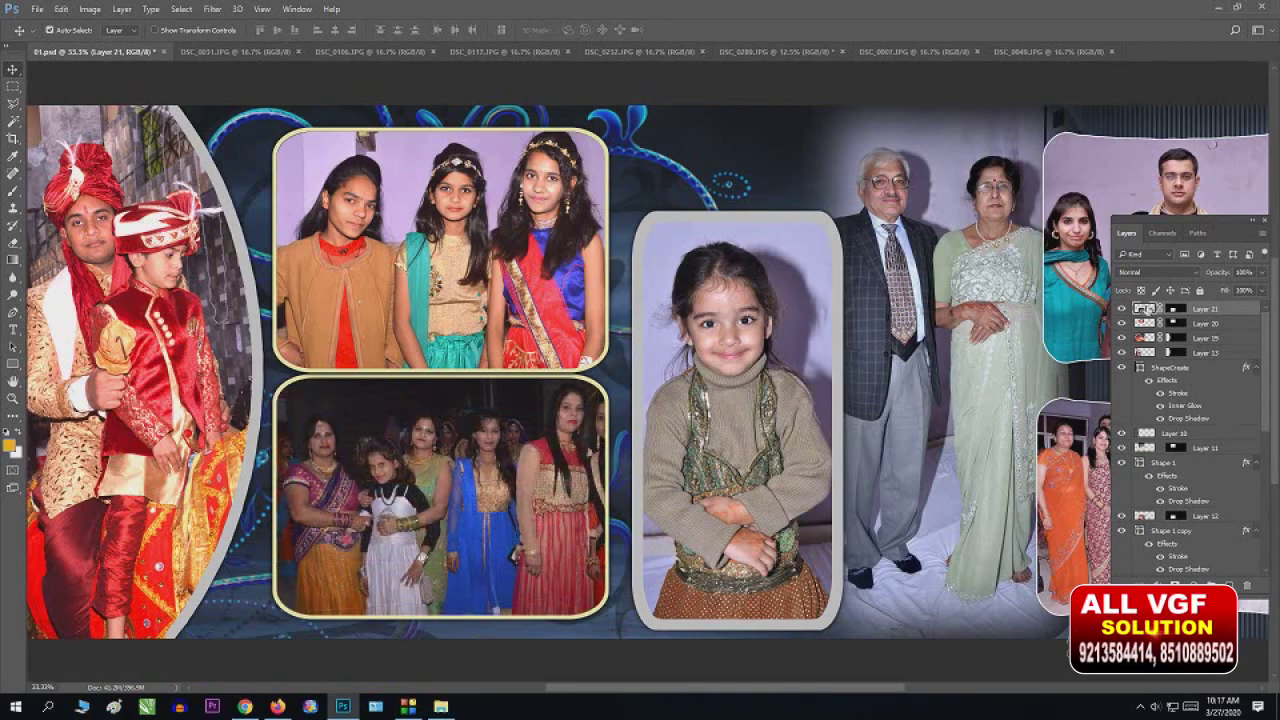
key(ctrl)
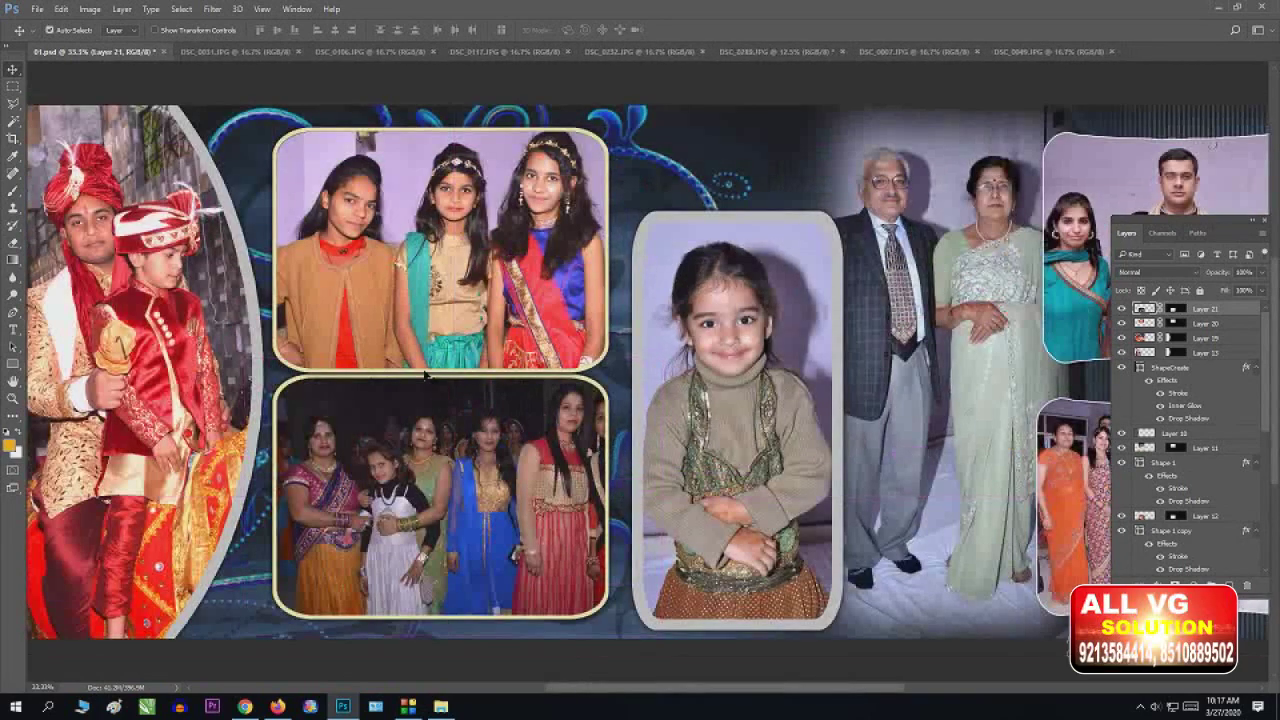
Step: Apply Levels to Layer 21's group photo with white input 162 and midtones 1.19
key(ctrl+l)
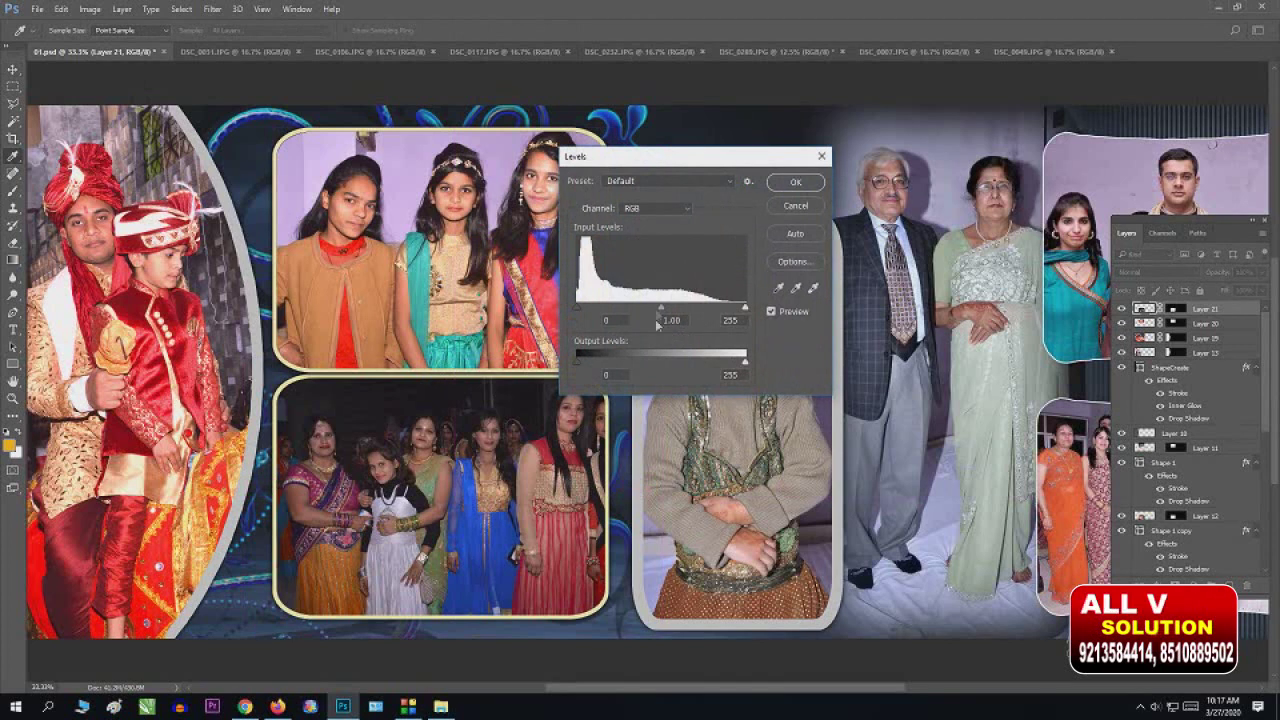
drag(662, 307, 632, 307)
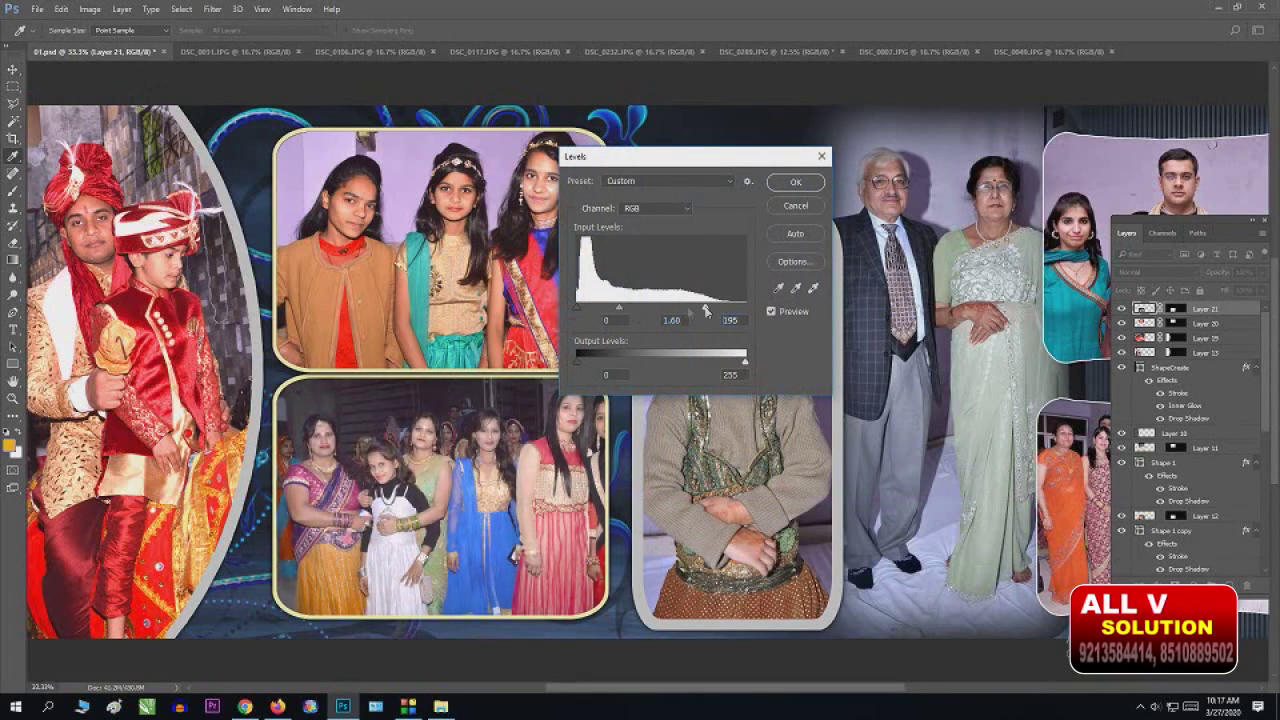
drag(630, 311, 685, 309)
click(797, 184)
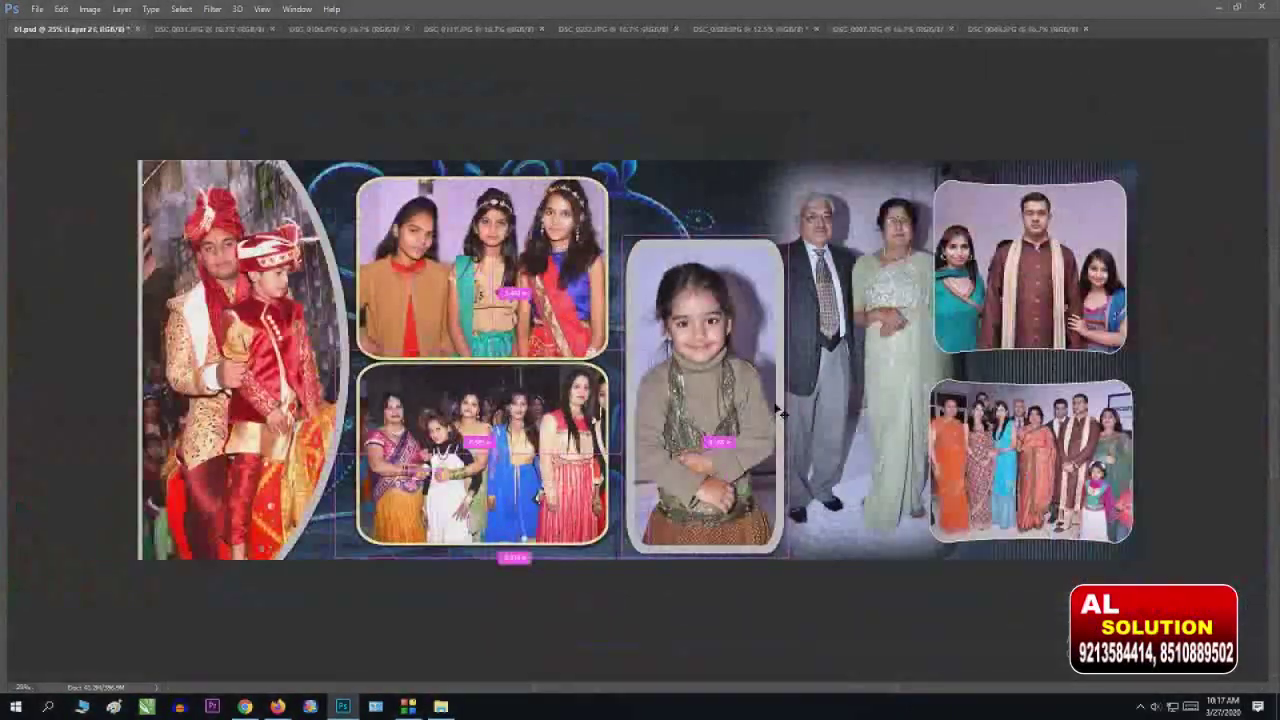
Step: Copy a rectangular selection around the women in DSC_0232.JPG and paste it into 01.psd as Layer 22
key(ctrl+minus)
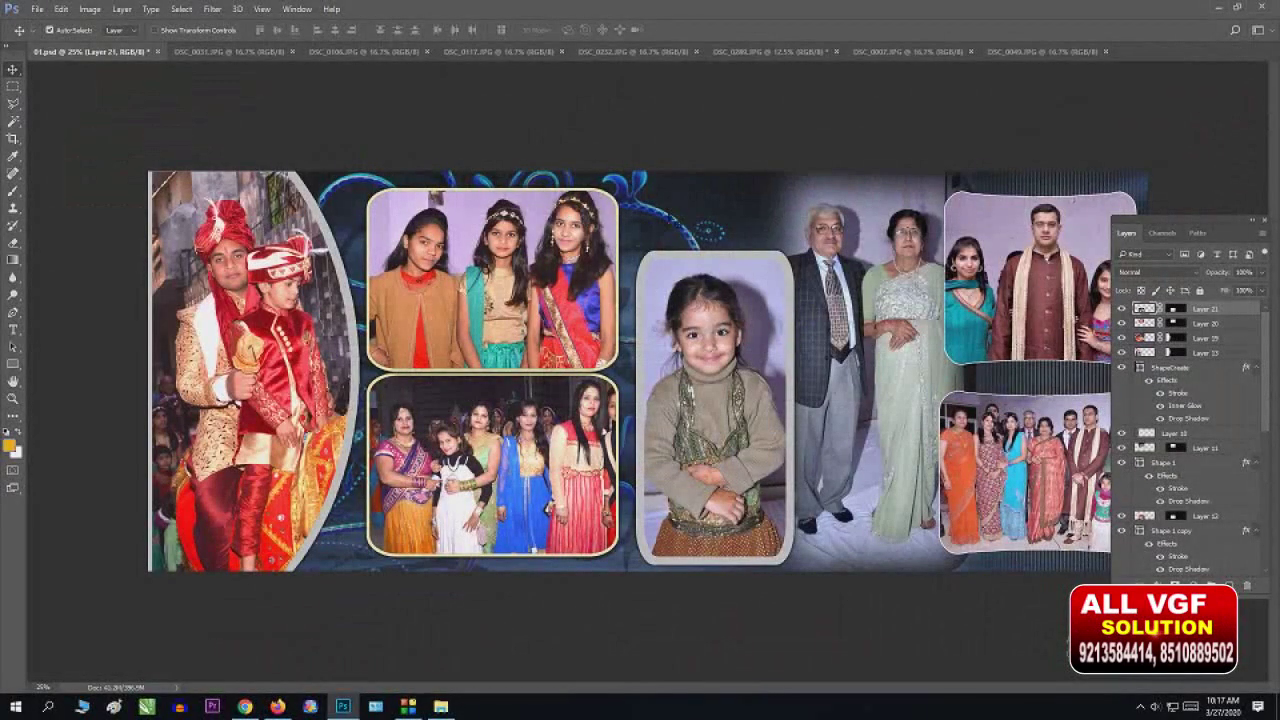
click(627, 52)
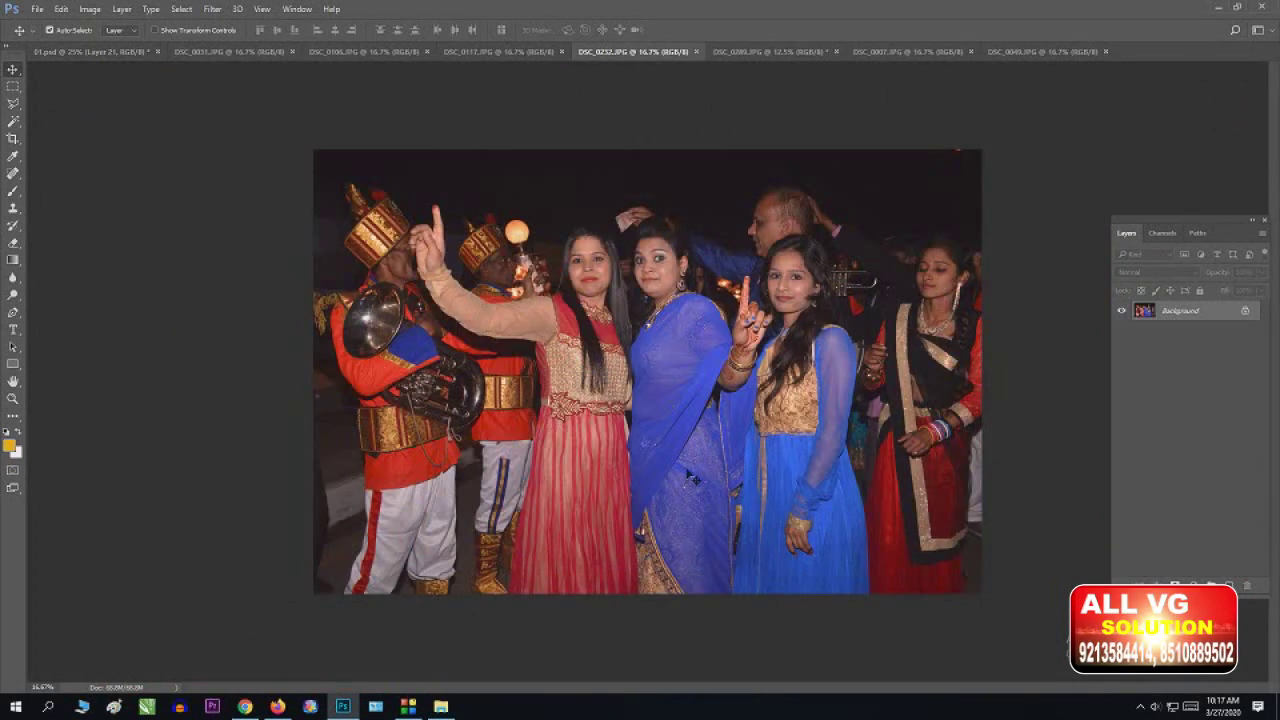
key(ctrl)
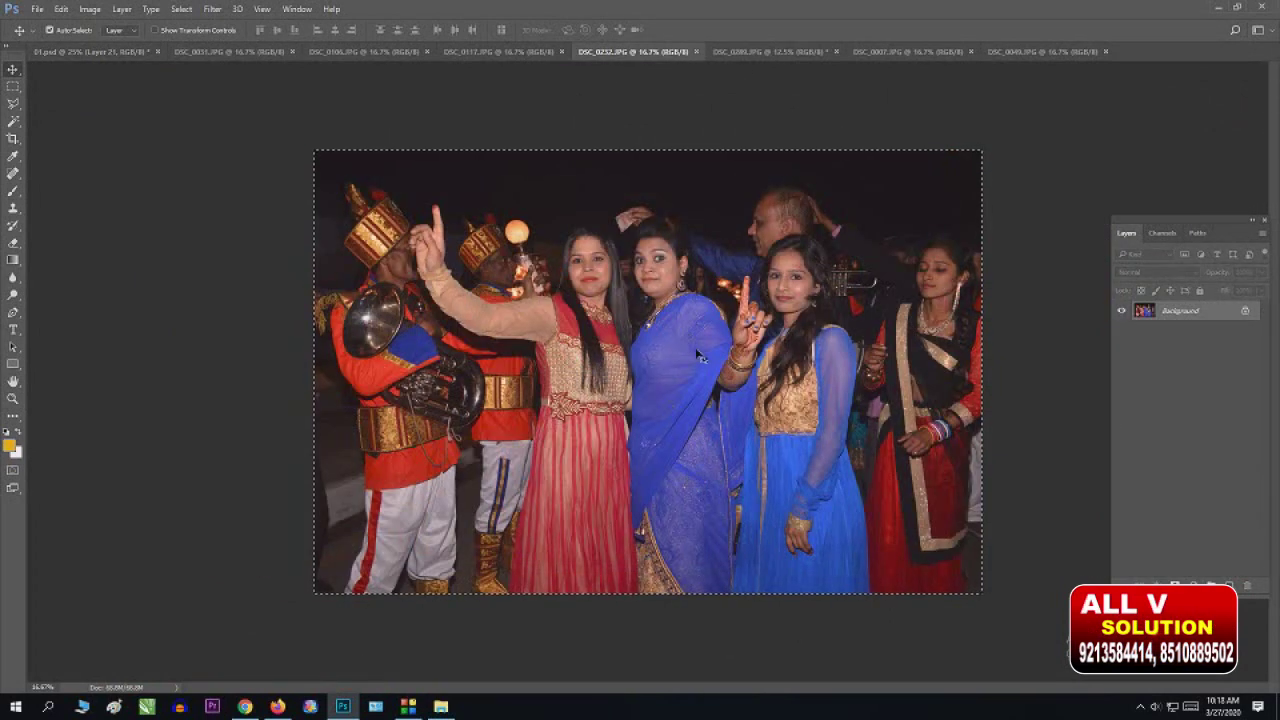
key(ctrl+d)
key(m)
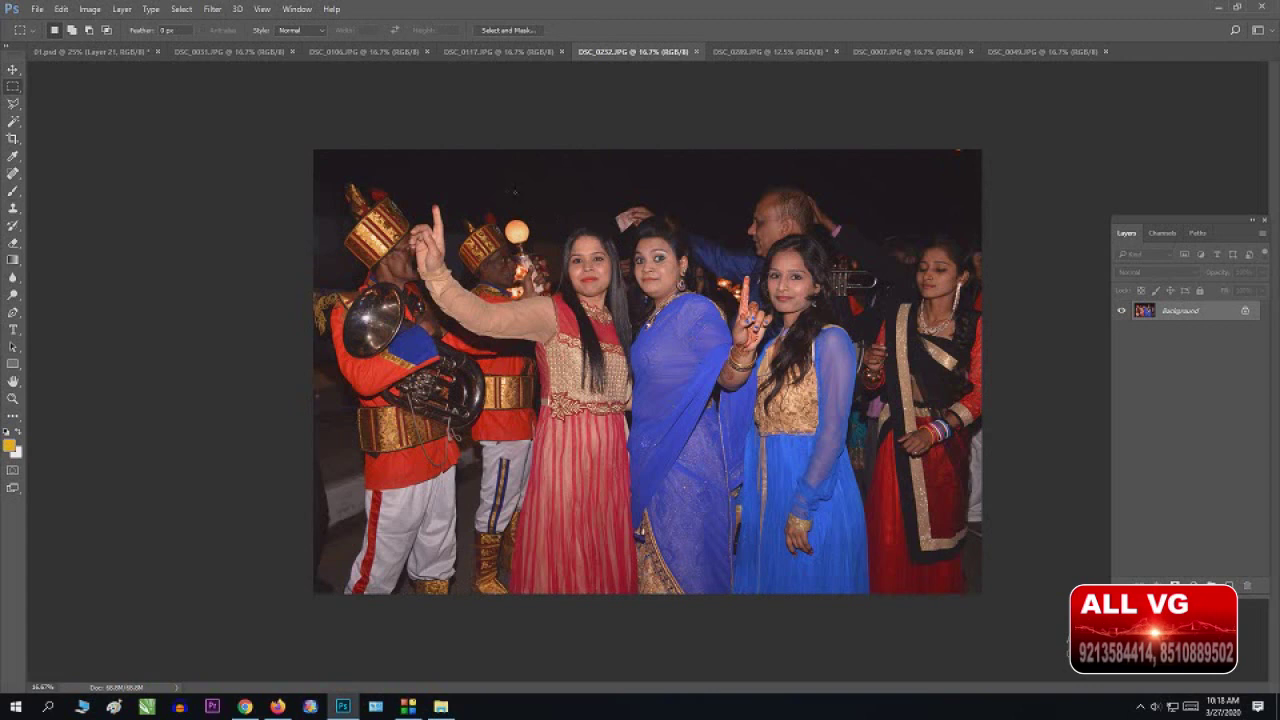
drag(413, 172, 871, 598)
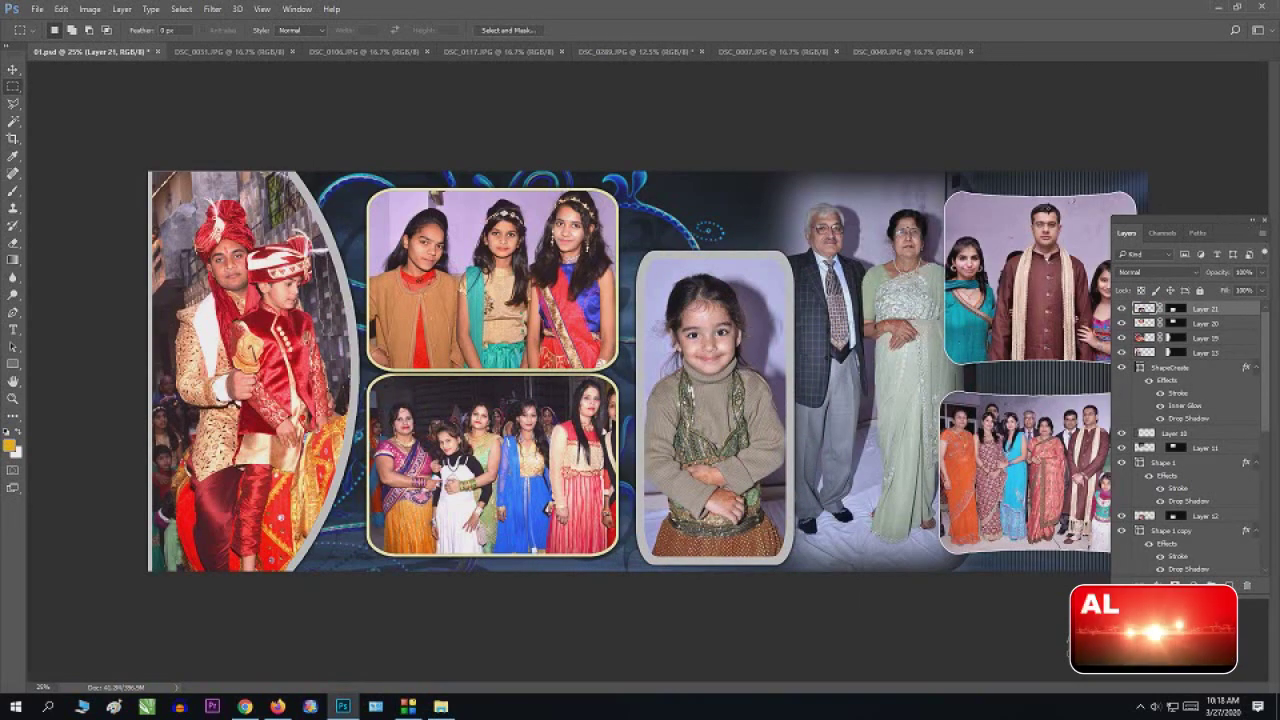
key(ctrl+v)
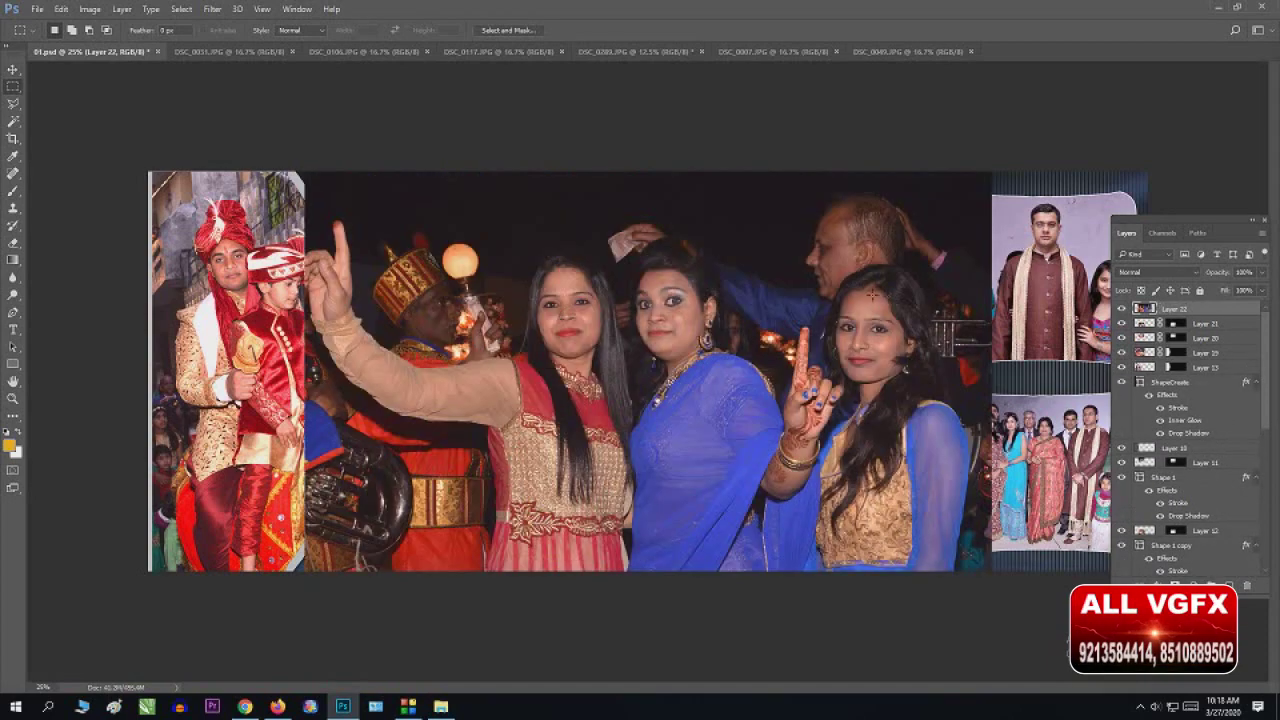
Step: Shrink the band photo to about 45% and move it onto the top-right frame
key(v)
mouse_move(872, 295)
mouse_down()
mouse_move(943, 212)
mouse_move(928, 212)
mouse_up()
key(ctrl+t)
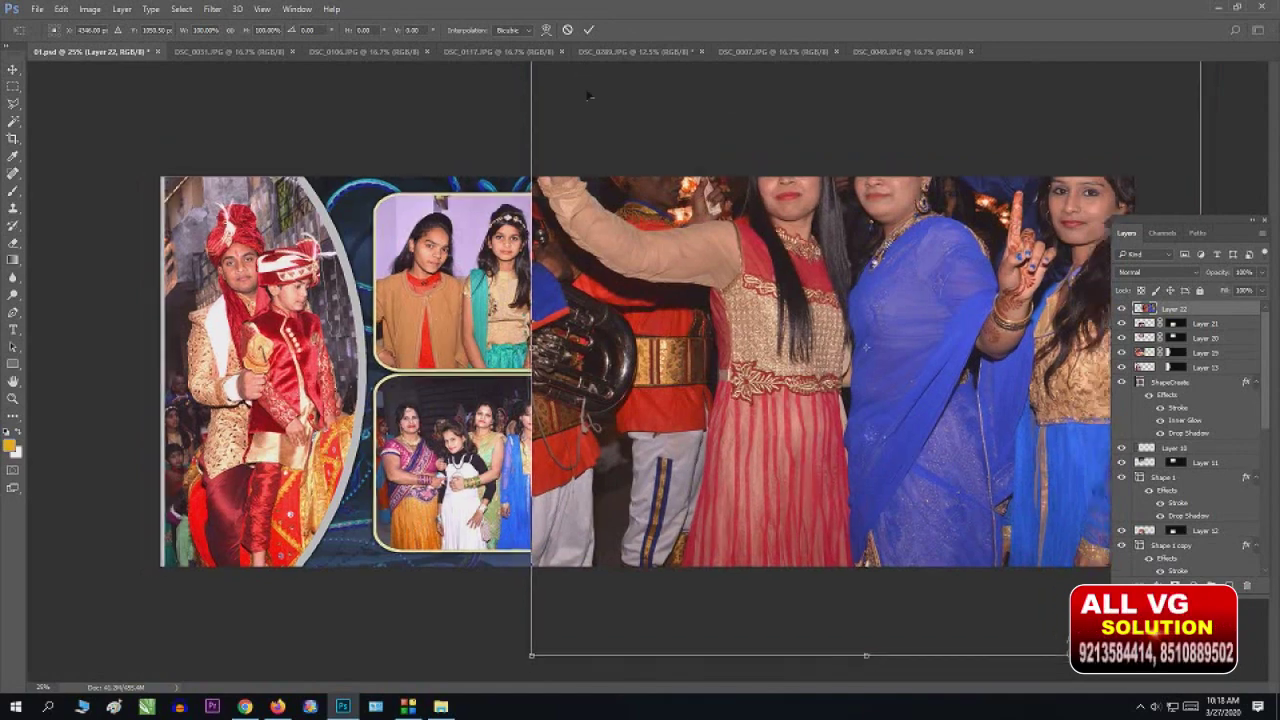
key(ctrl+minus)
key(ctrl+minus)
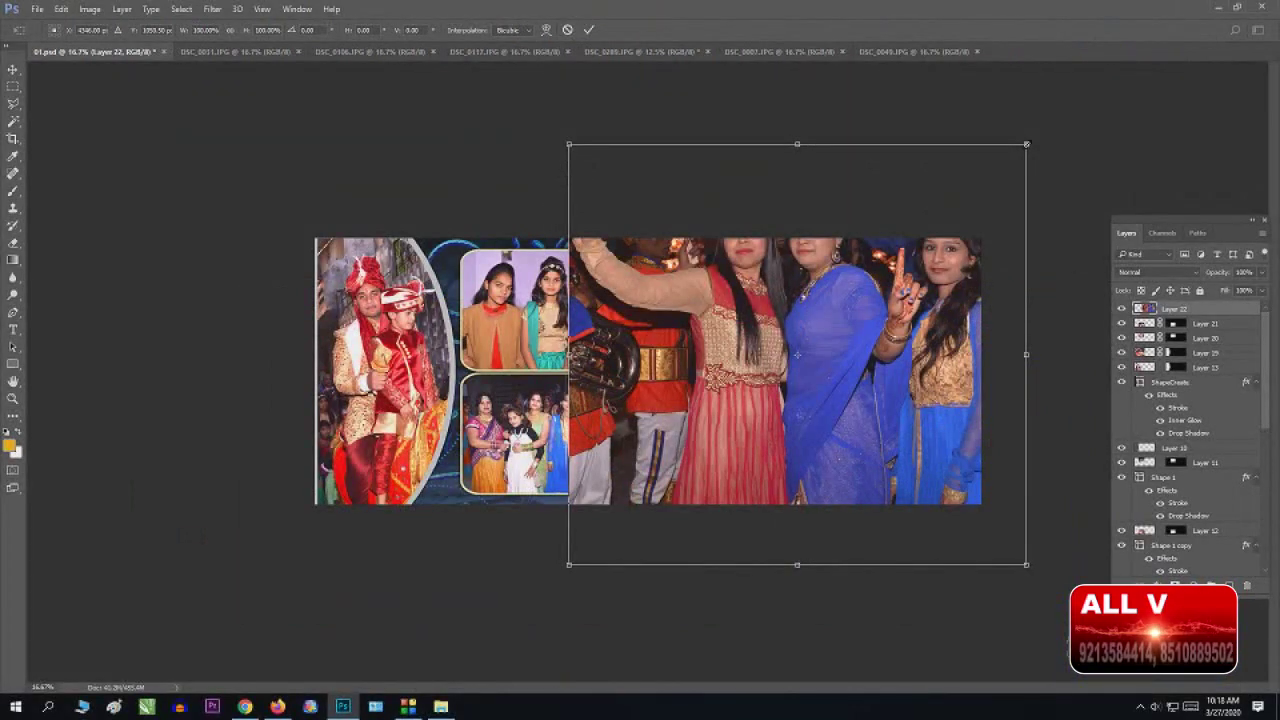
mouse_move(1026, 144)
mouse_down()
mouse_move(900, 262)
mouse_move(993, 228)
mouse_move(967, 278)
mouse_up()
drag(988, 257, 1016, 238)
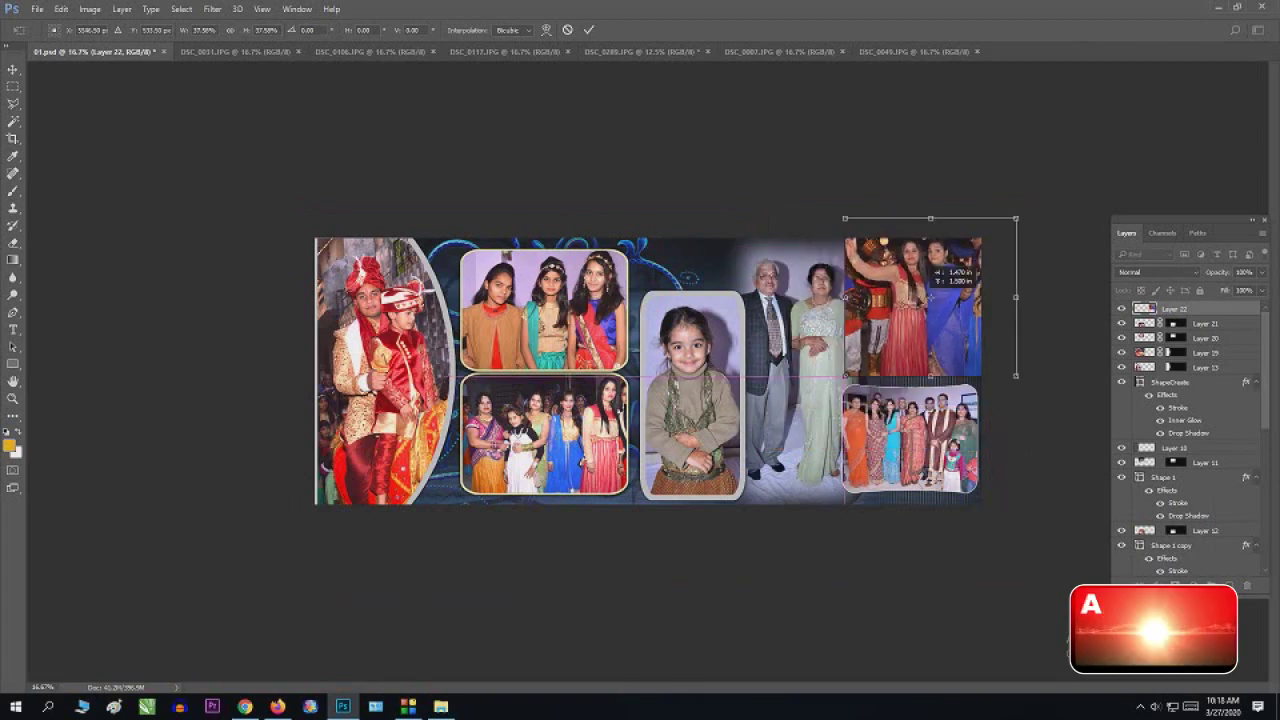
key(Return)
key(ctrl+plus)
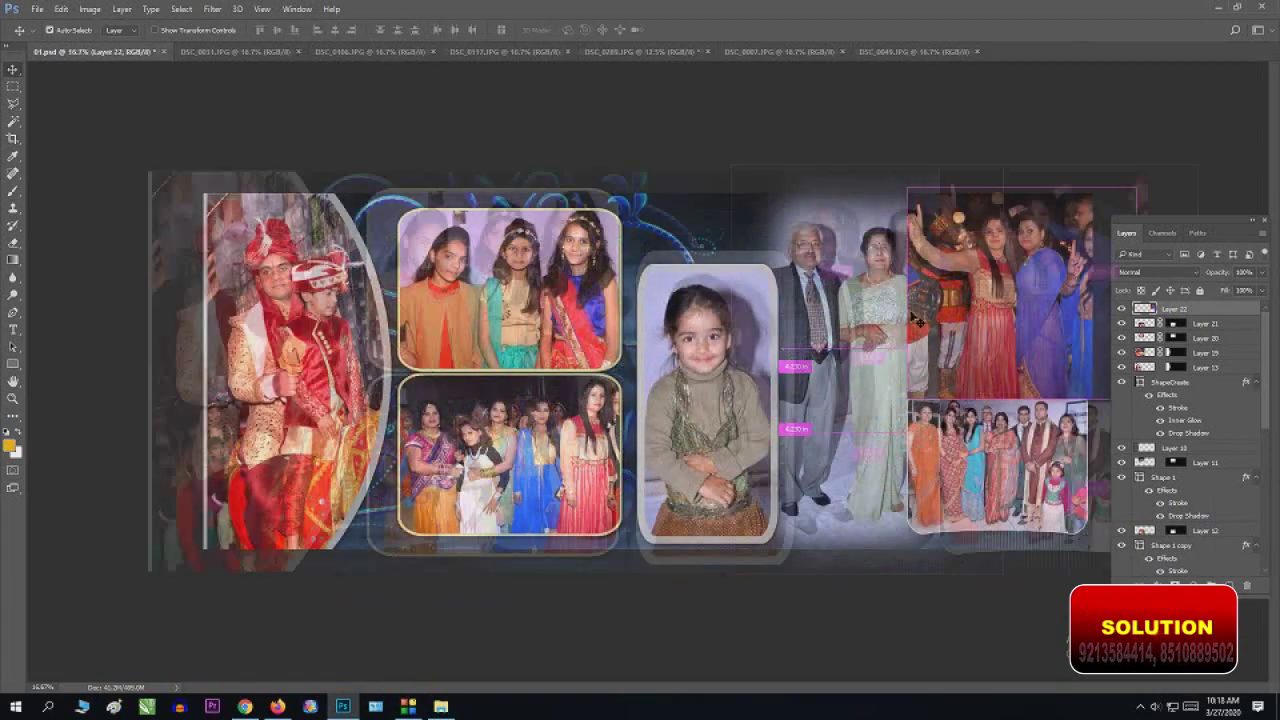
mouse_move(1008, 270)
mouse_down()
mouse_move(865, 270)
mouse_move(980, 270)
mouse_up()
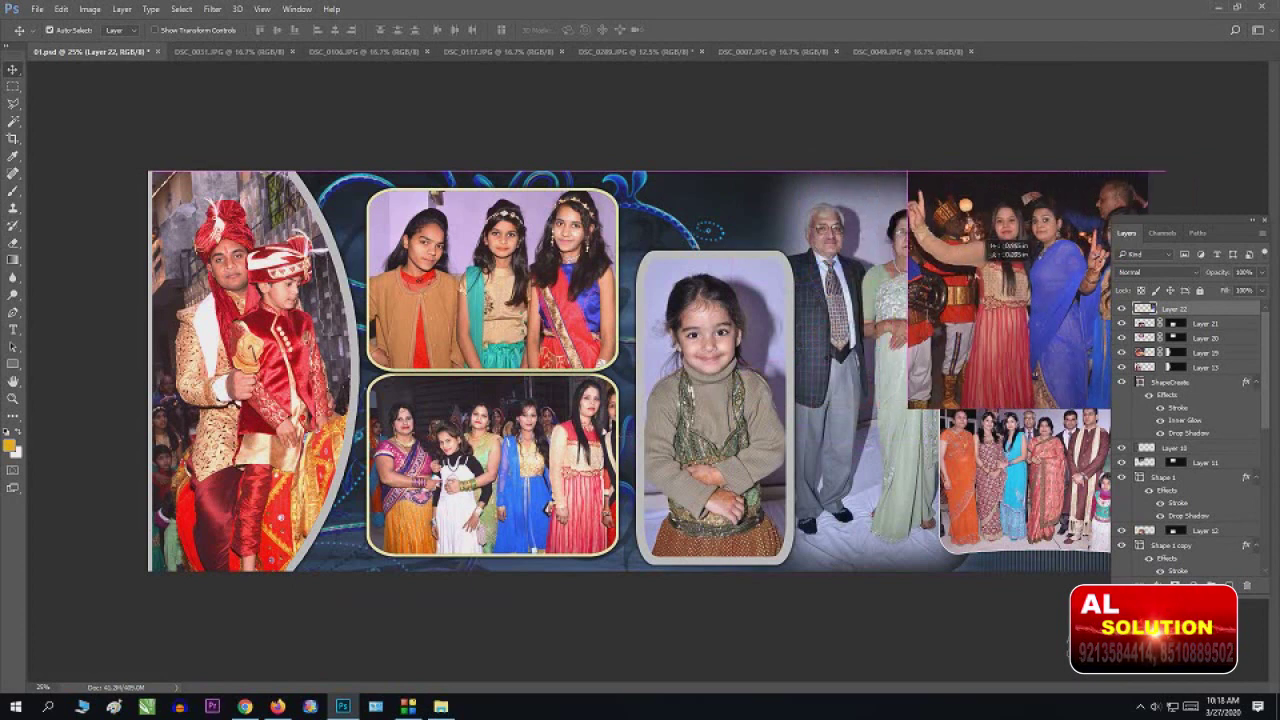
Step: Fine-tune the band photo's size and position over the frame, then set it to 100% opacity
key(ctrl+t)
drag(912, 172, 932, 188)
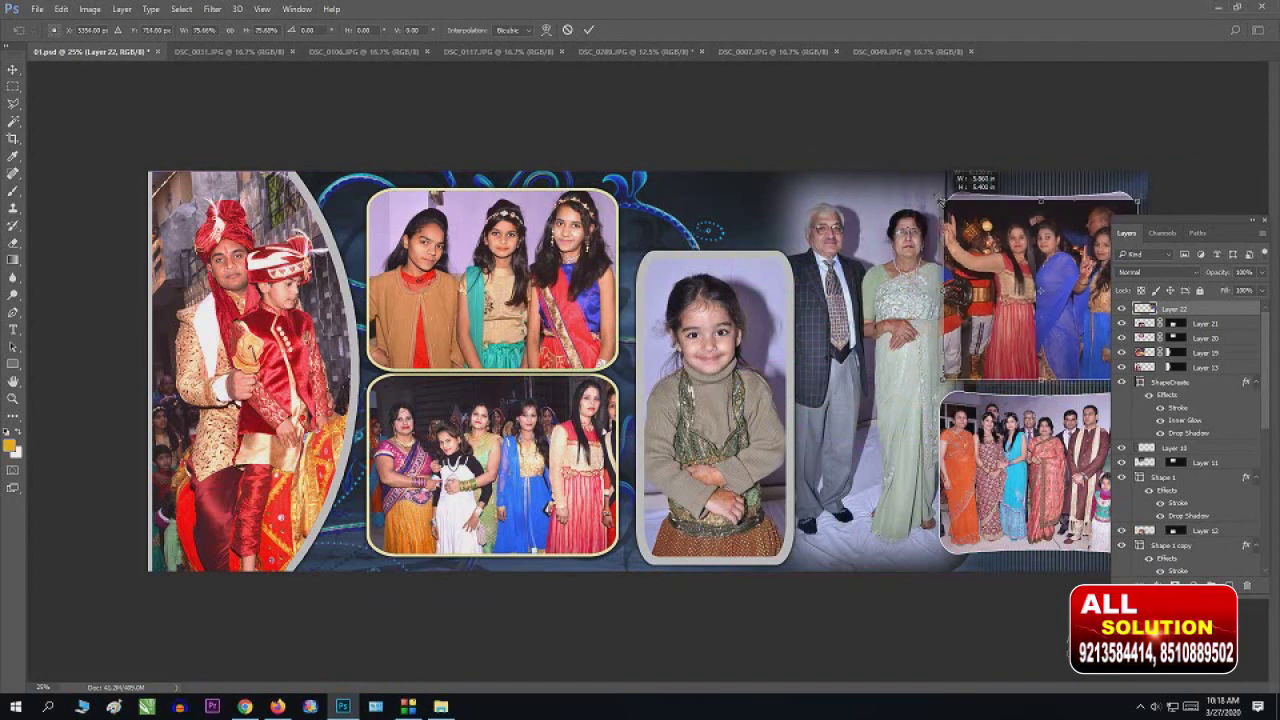
drag(1035, 272, 1040, 262)
key(Return)
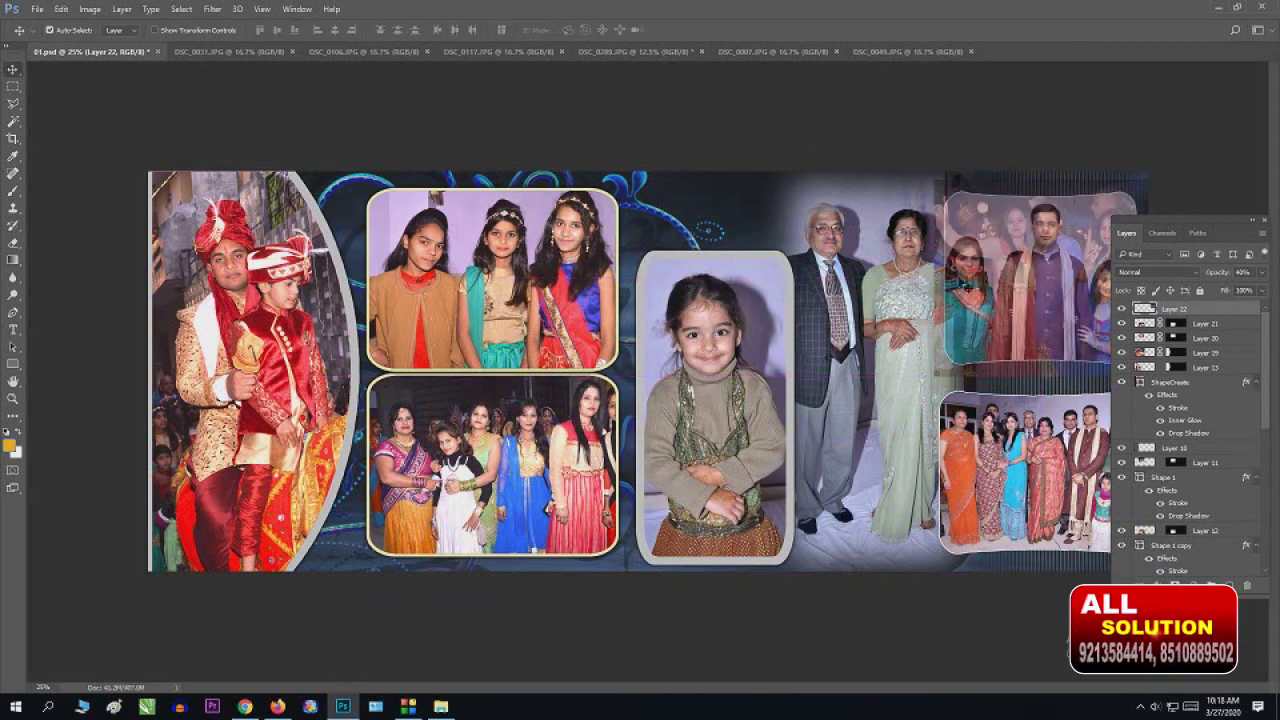
key(ctrl+t)
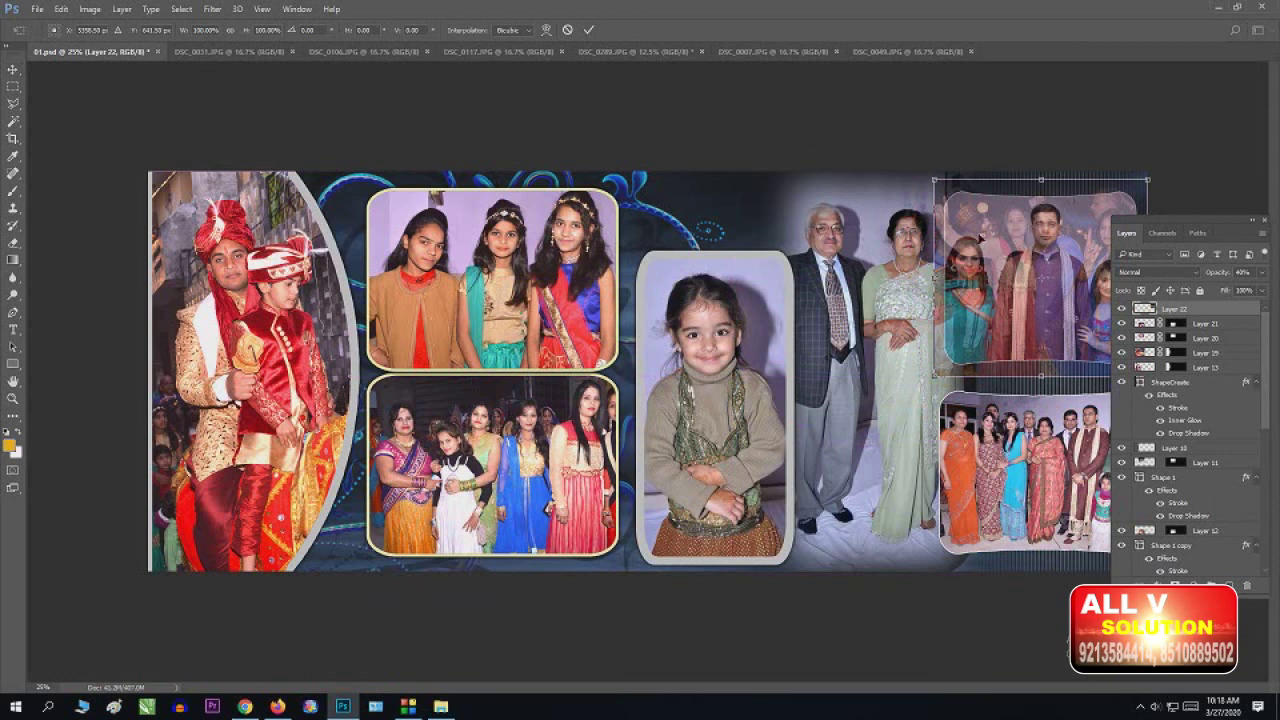
drag(937, 182, 945, 184)
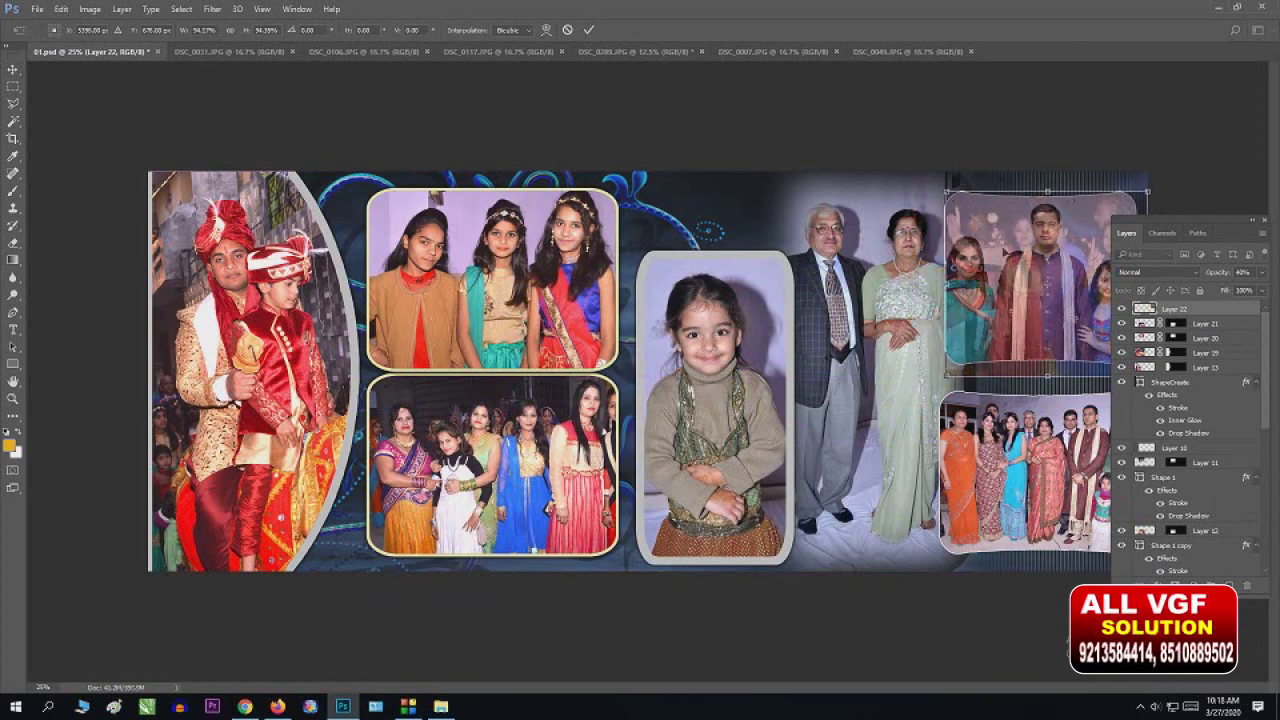
drag(1035, 235, 1028, 222)
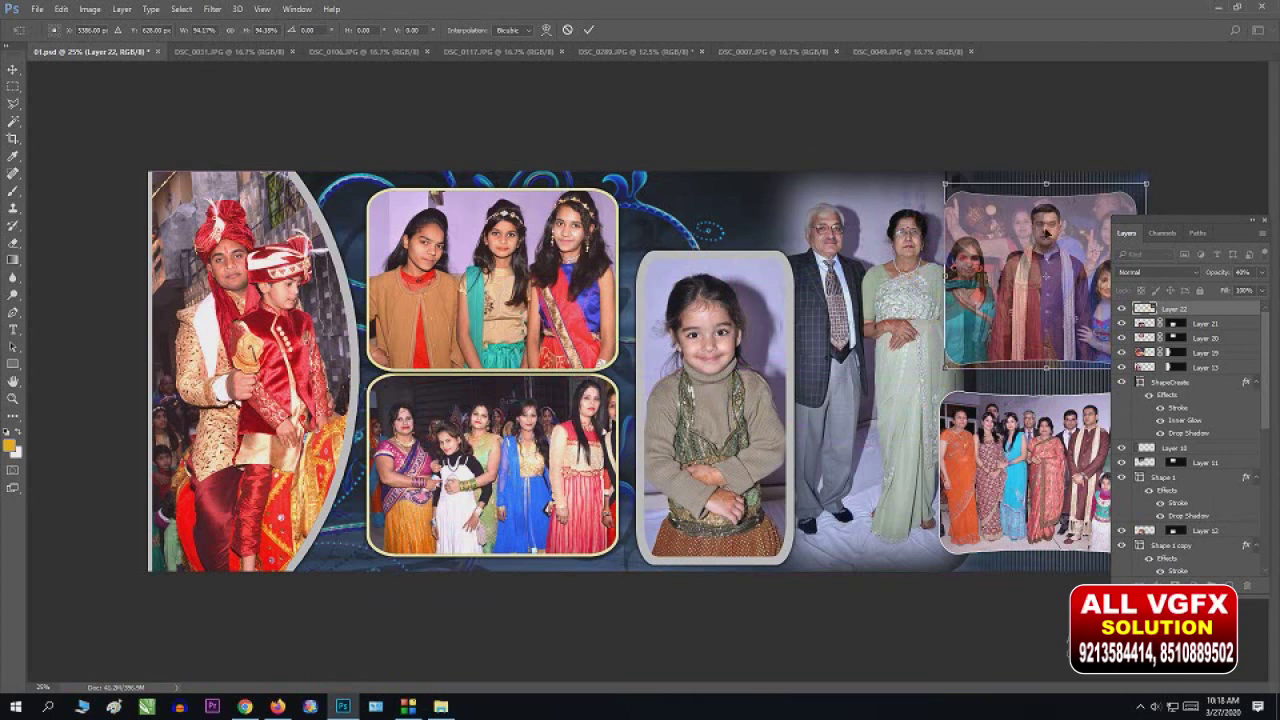
key(Return)
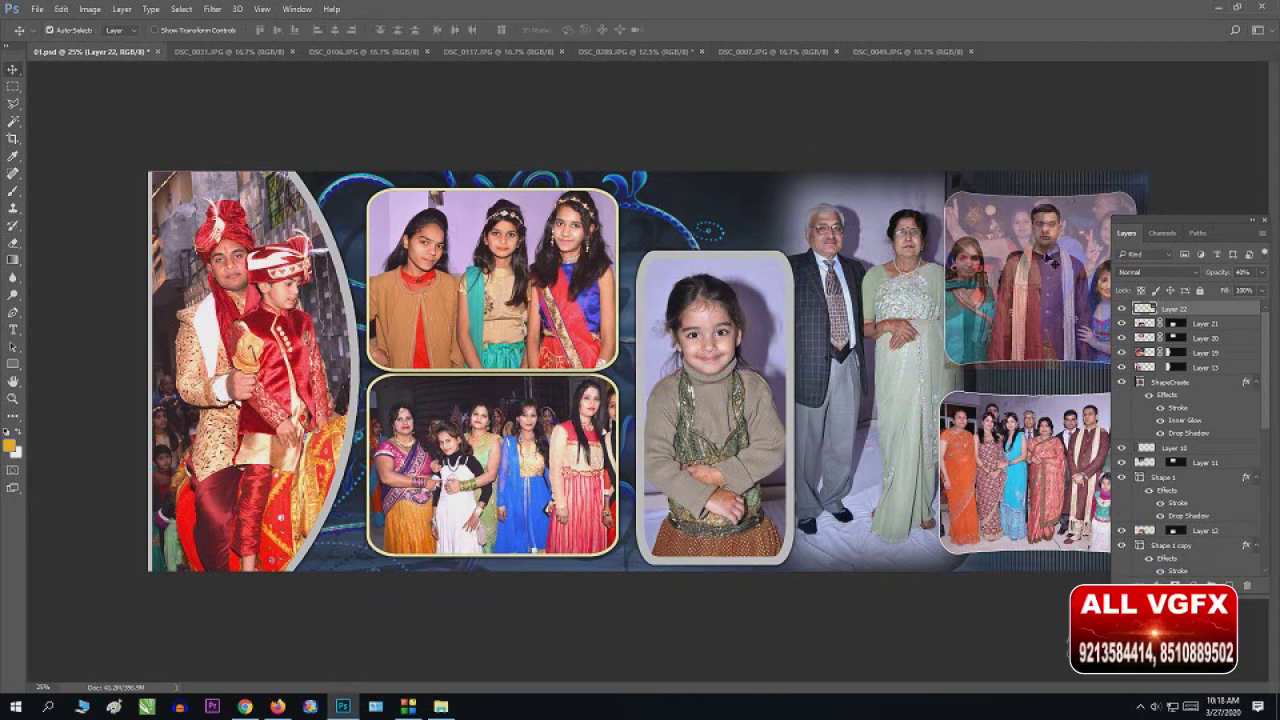
key(0)
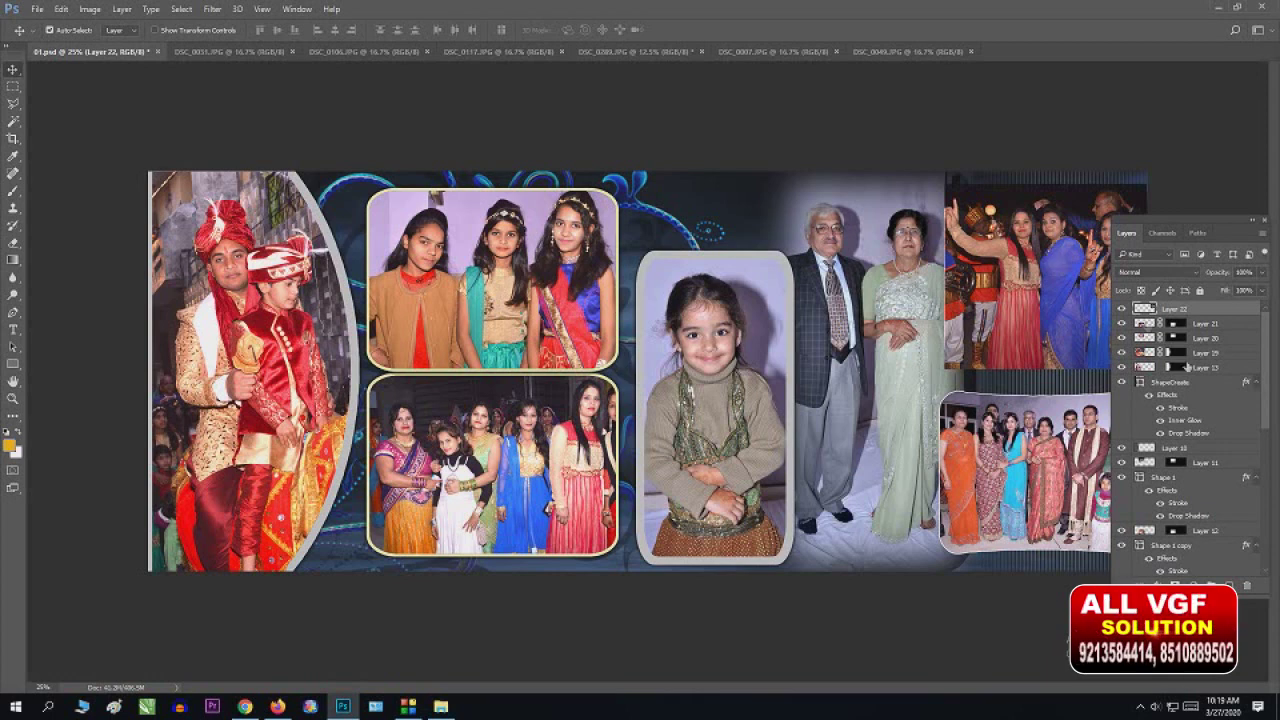
Step: Move Layer 22 down the stack and toggle Layer 17's visibility to check its content
key(ctrl+shift+bracketleft)
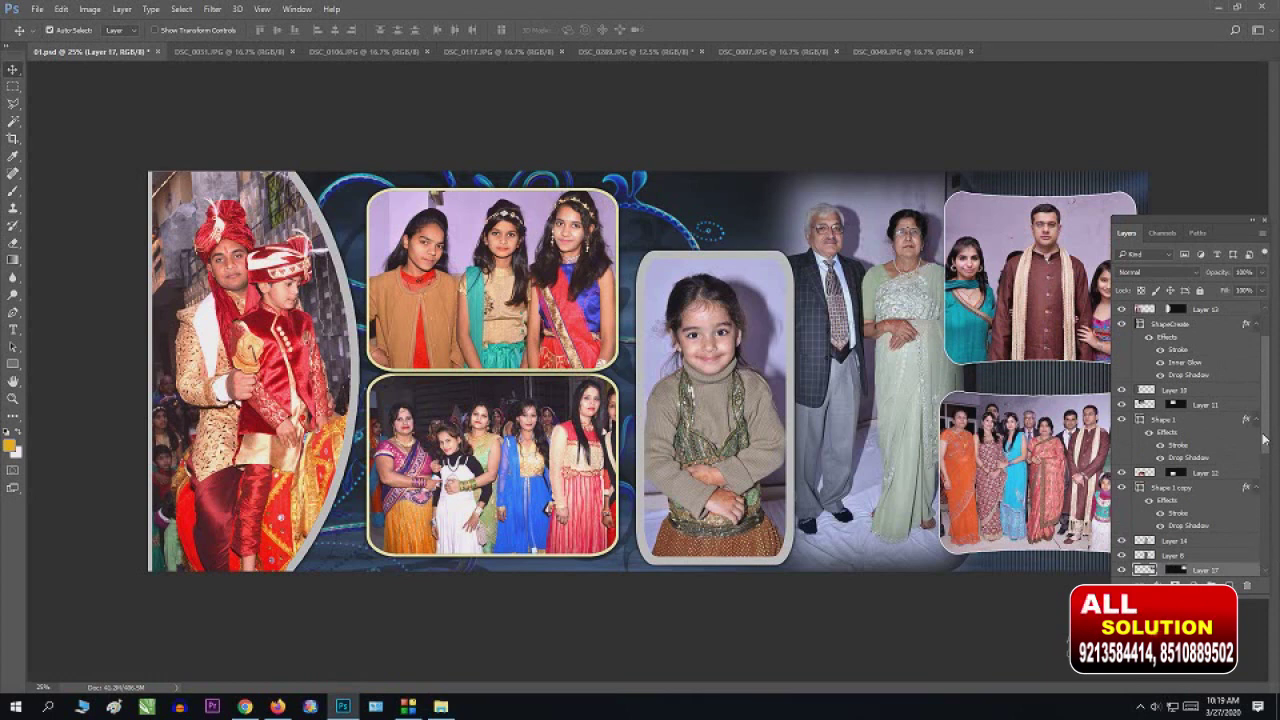
scroll(1263, 438, down, 4)
click(1121, 488)
click(1121, 488)
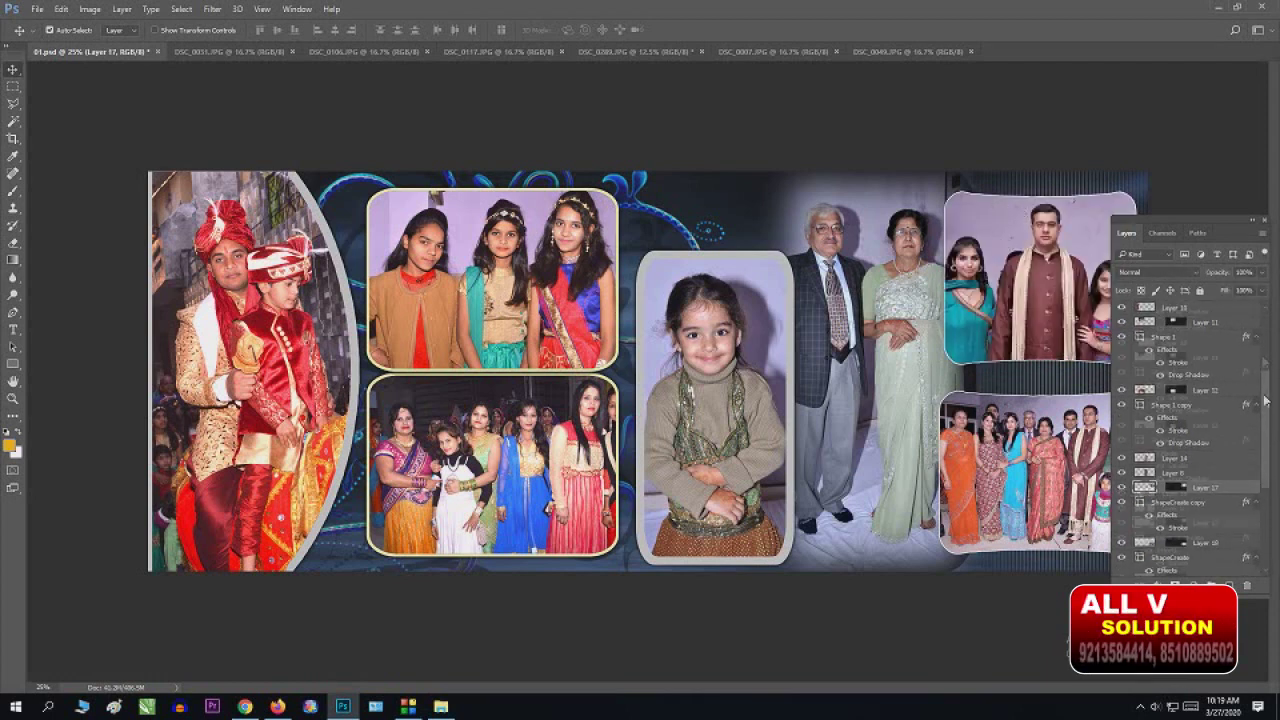
scroll(1200, 420, up, 5)
click(1125, 310)
click(1122, 310)
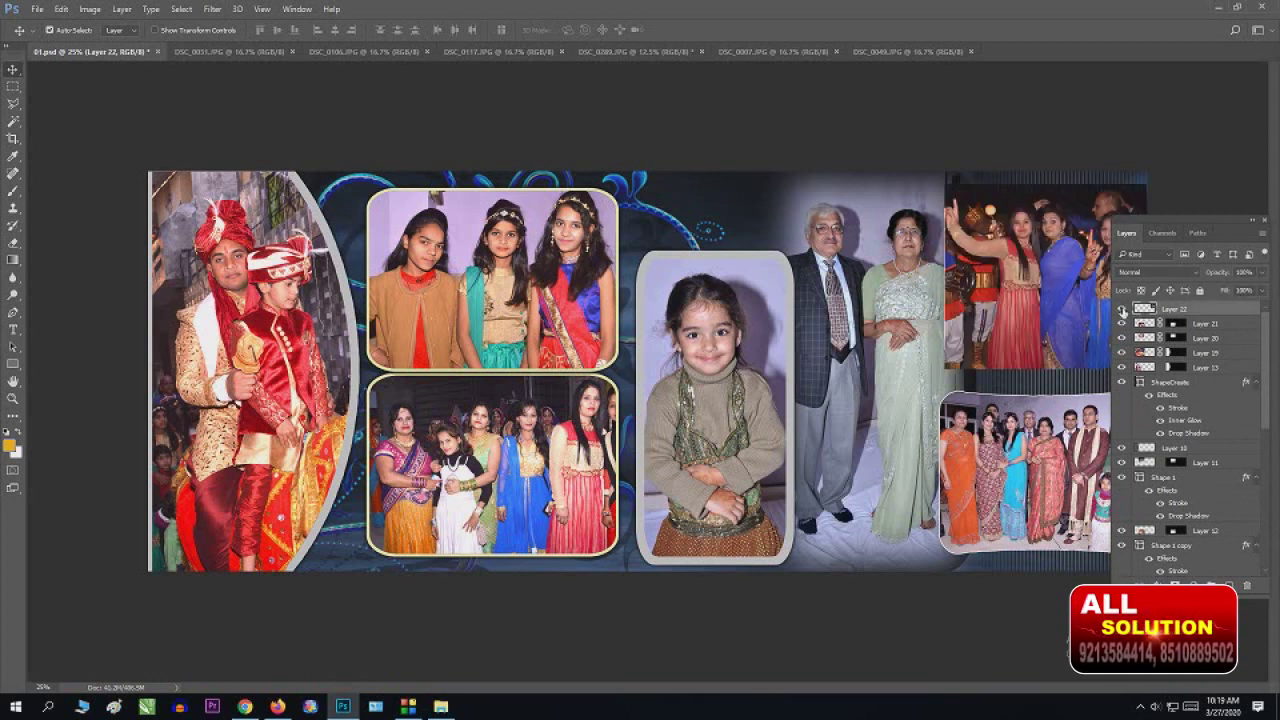
Step: Fade Layer 22 to 30% opacity, then reselect it and add a layer mask
key(3)
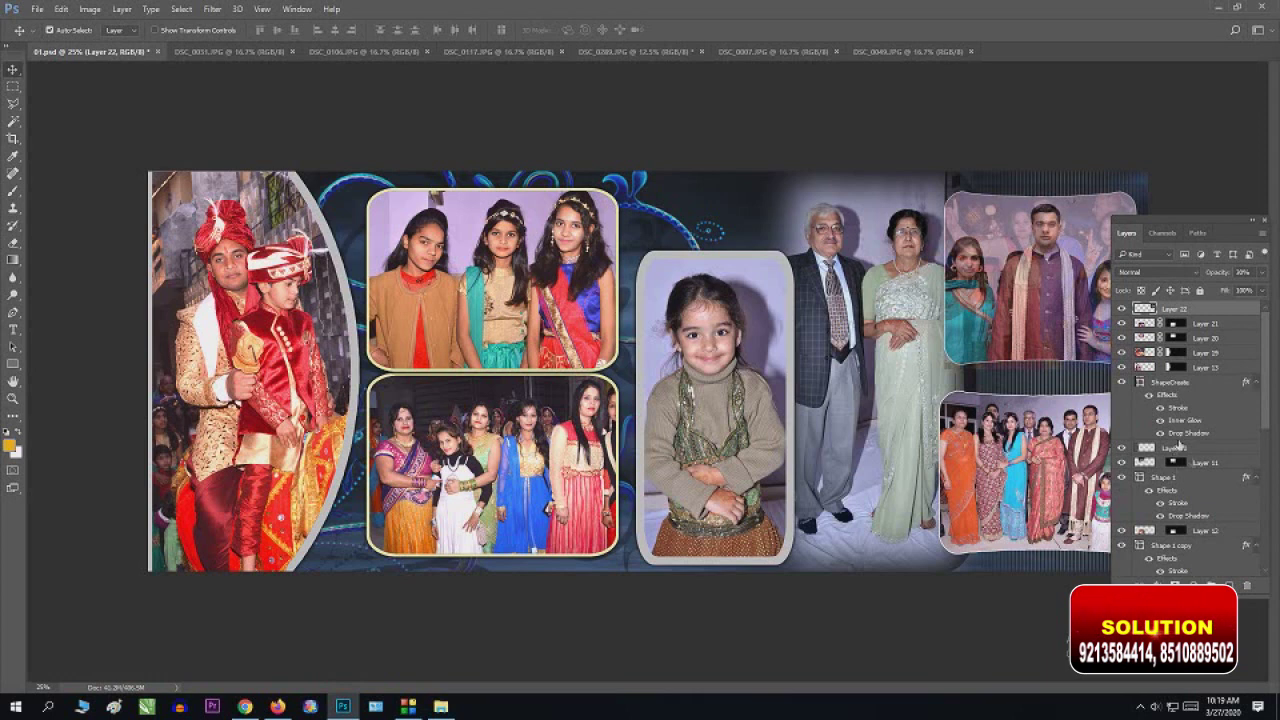
drag(1267, 408, 1270, 523)
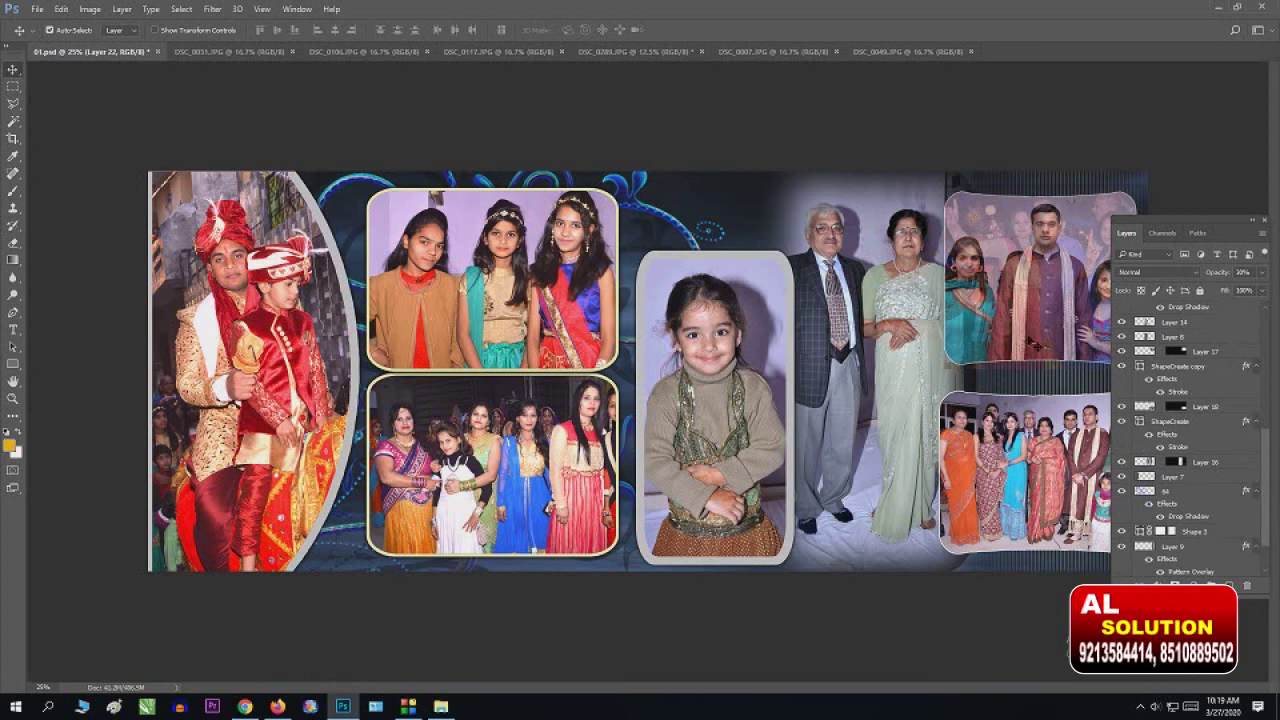
drag(1000, 250, 1020, 268)
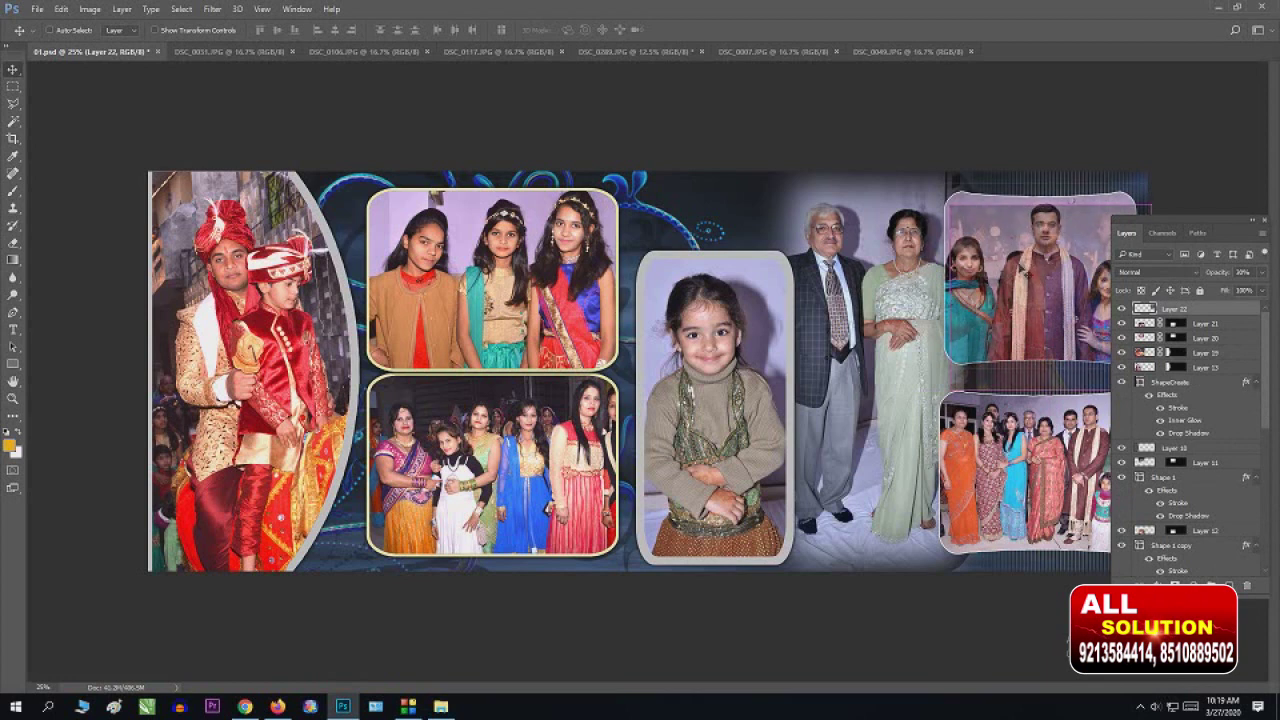
drag(1265, 342, 1265, 383)
click(1202, 534)
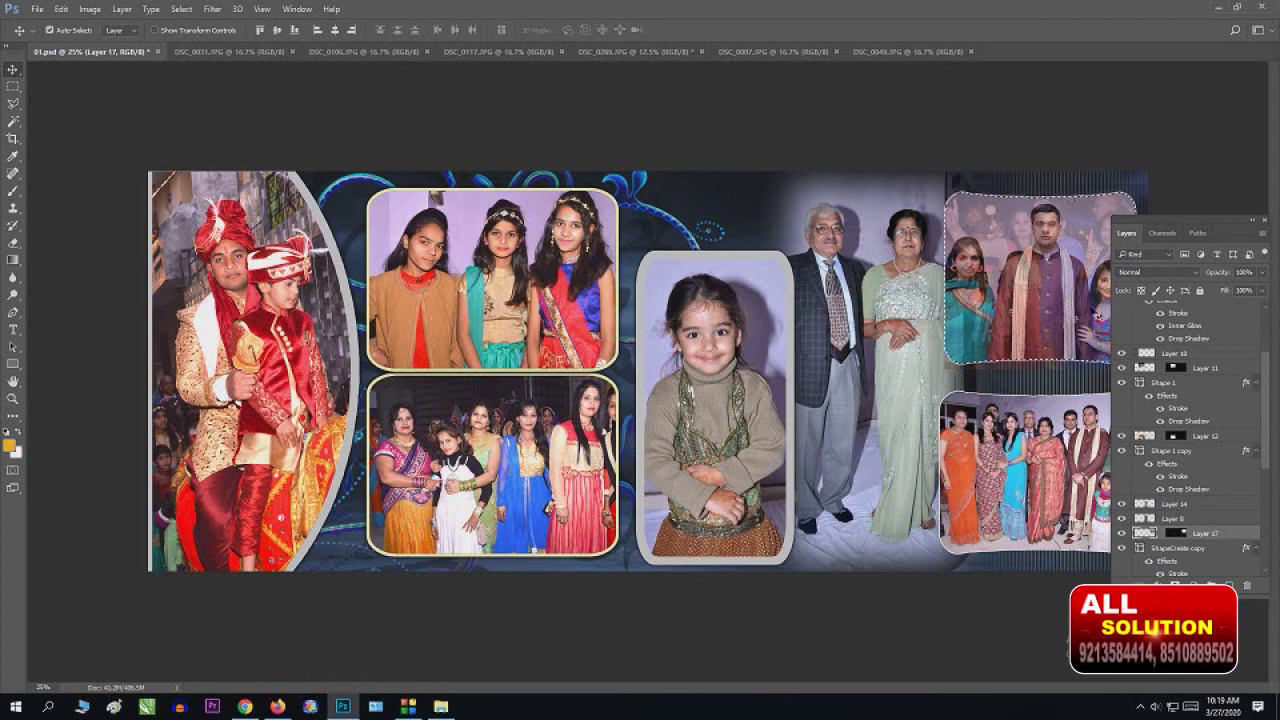
scroll(1267, 326, up, 5)
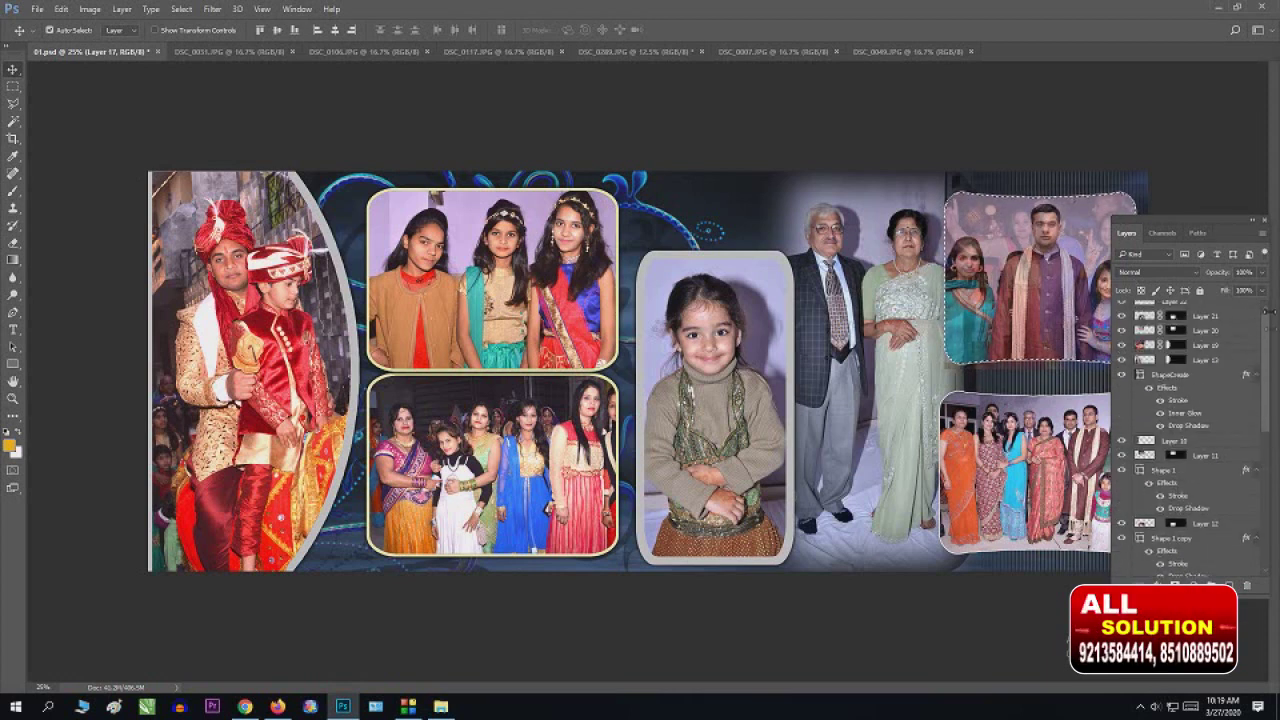
click(1158, 310)
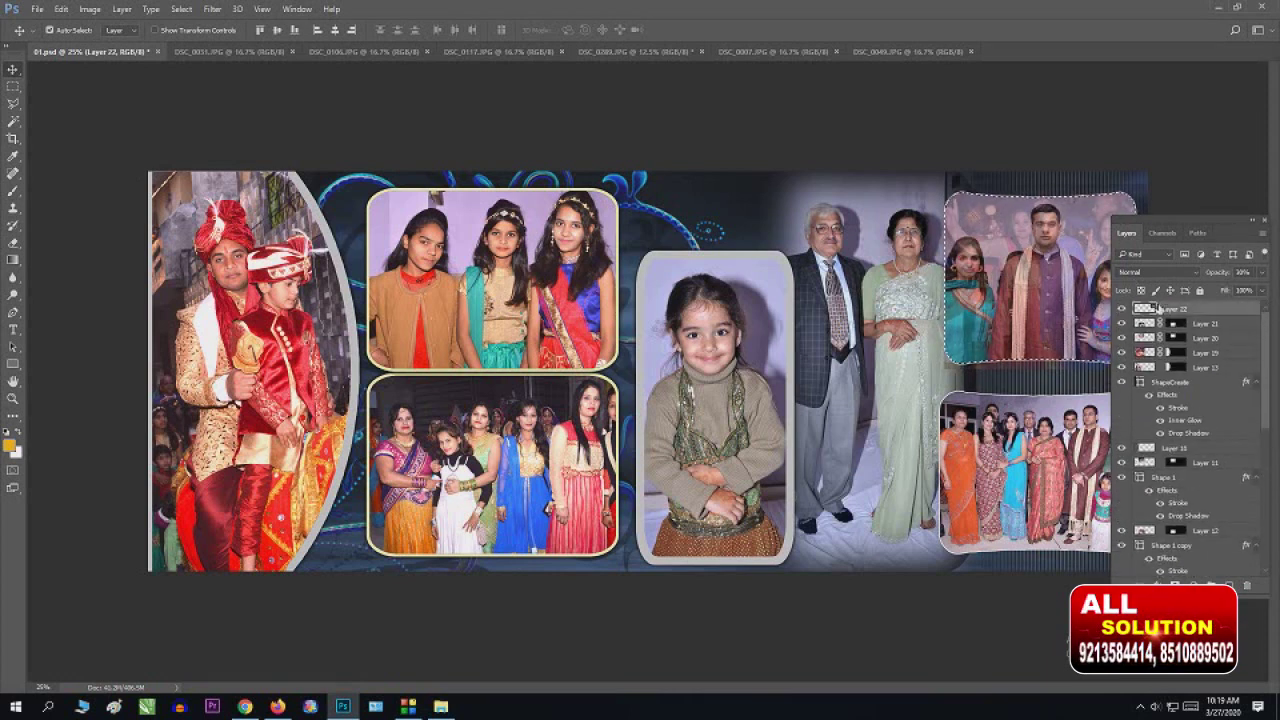
click(1190, 586)
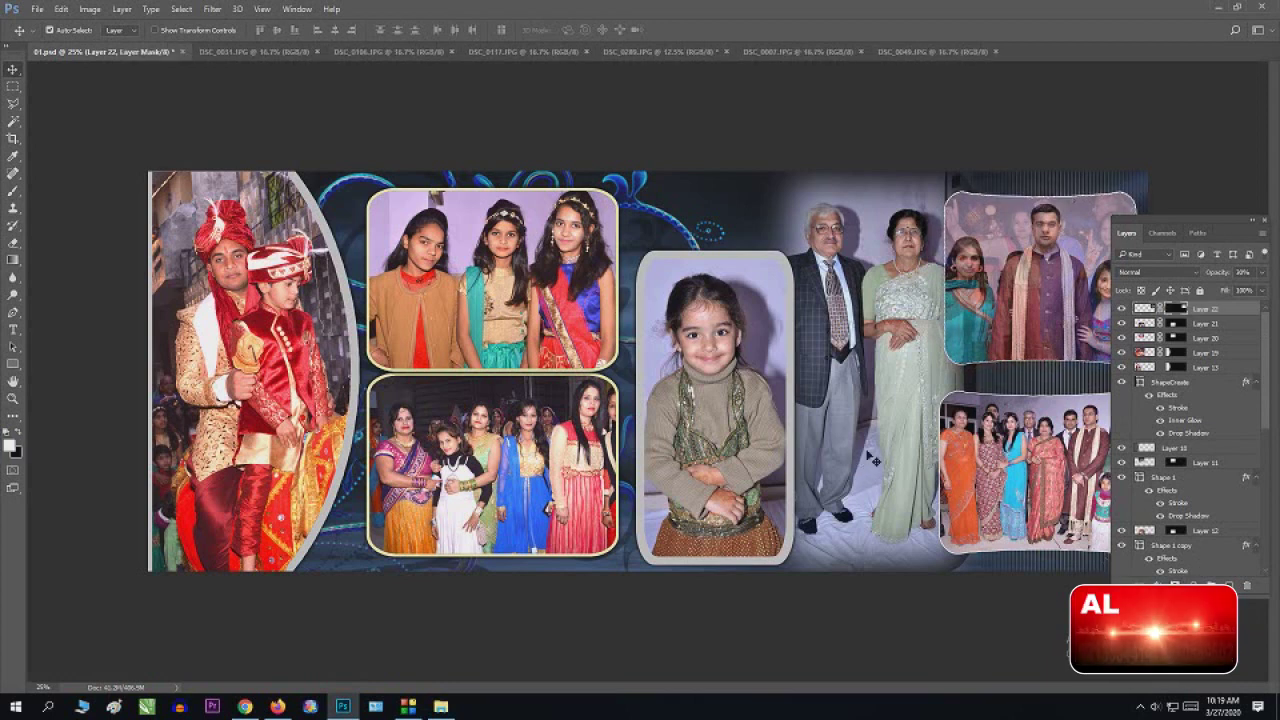
Step: Restore Layer 22 to 100% opacity and apply a Levels adjustment to its mask
key(0)
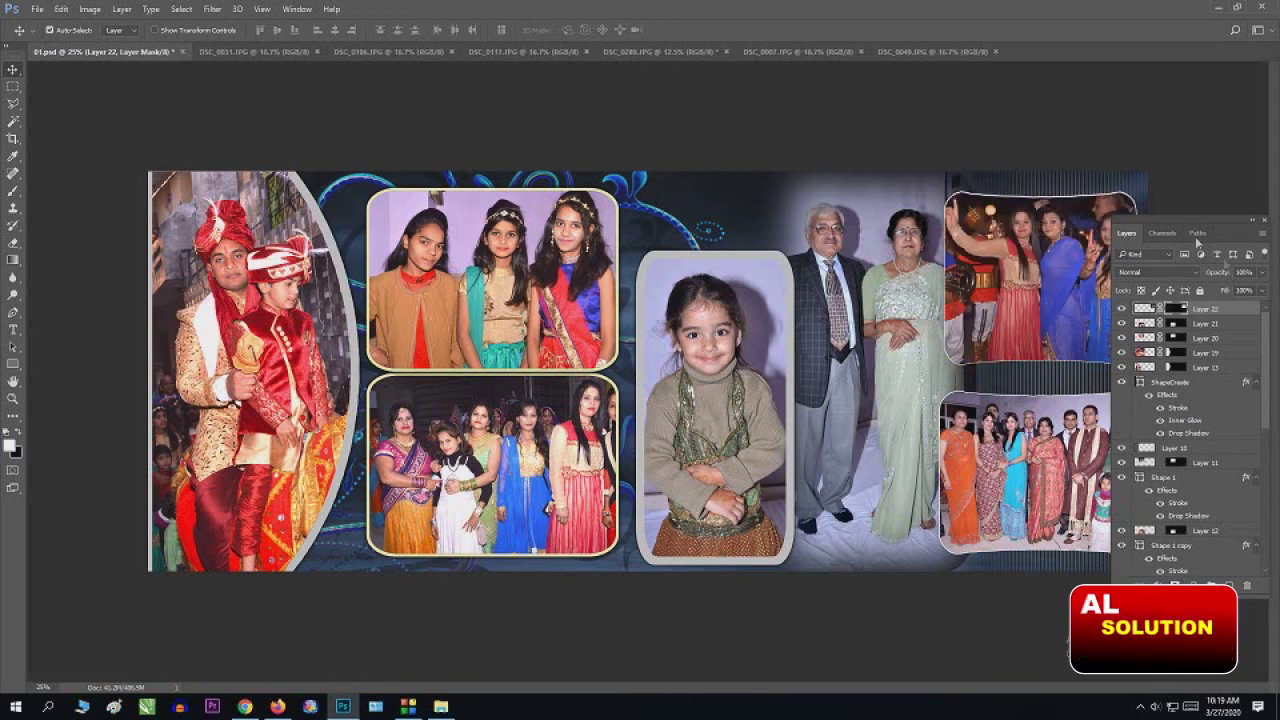
click(1265, 221)
key(ctrl+minus)
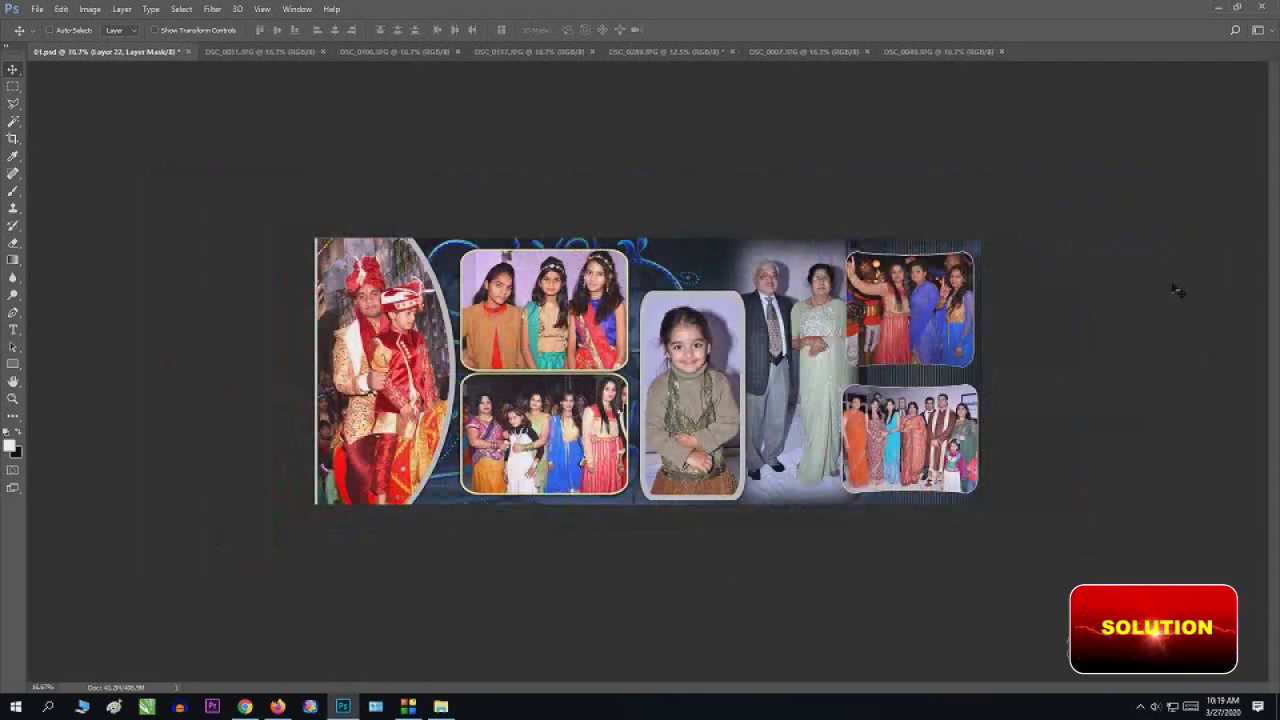
key(ctrl+plus)
key(ctrl+plus)
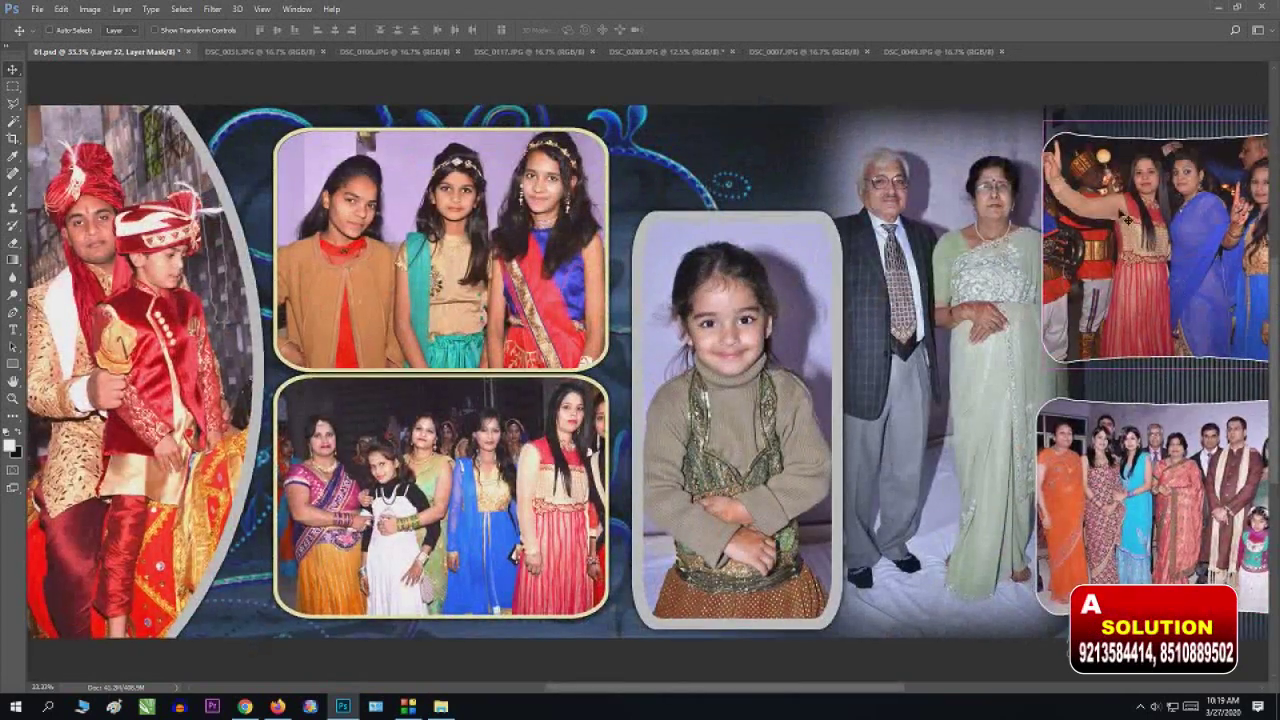
key(ctrl+minus)
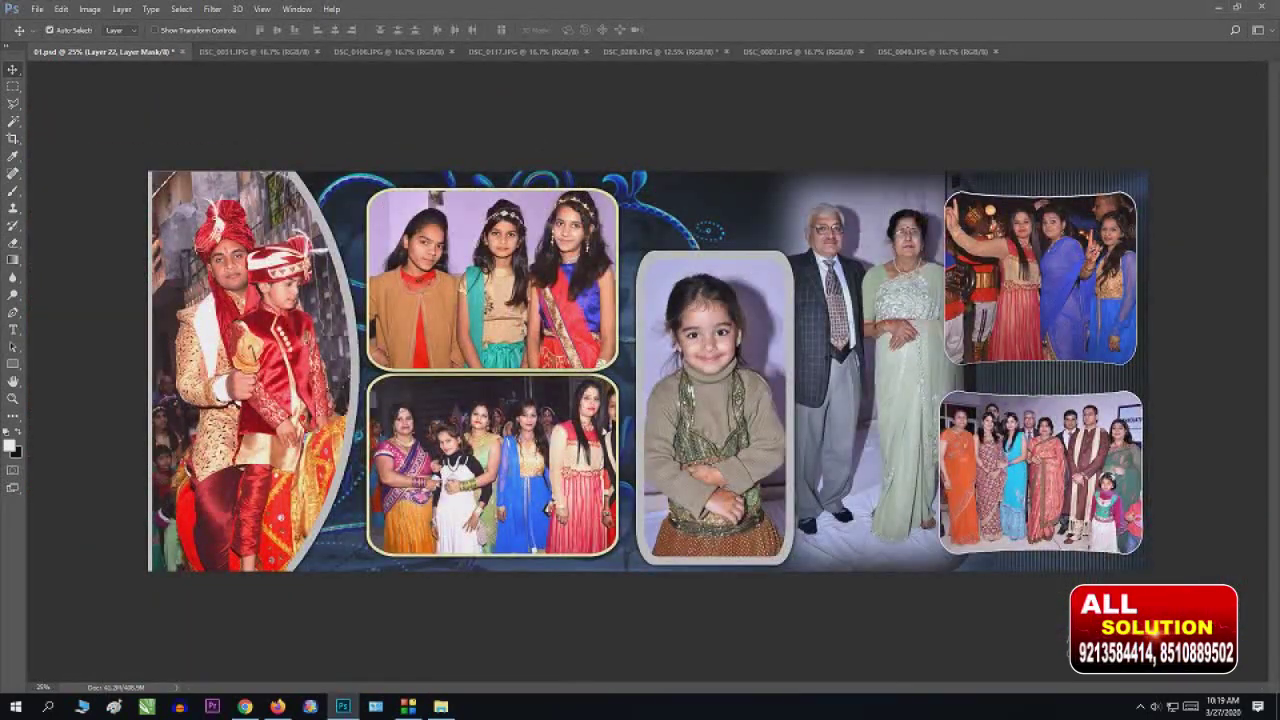
key(ctrl+l)
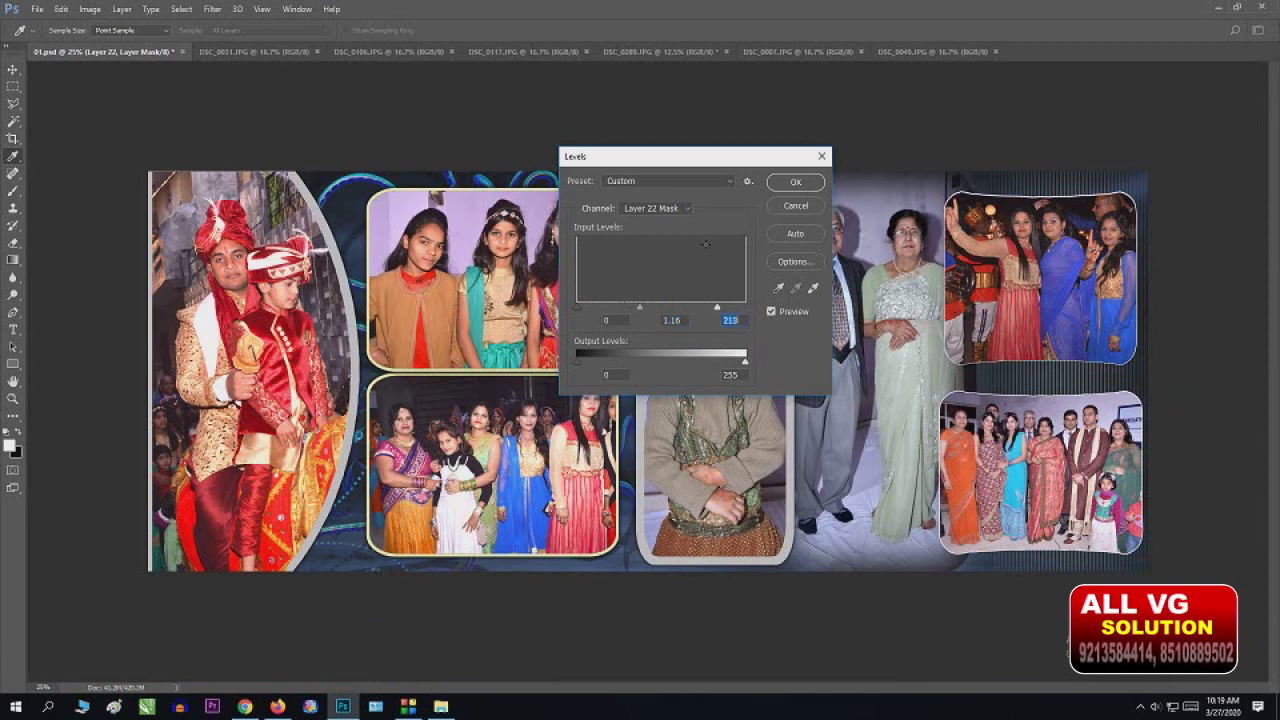
click(795, 181)
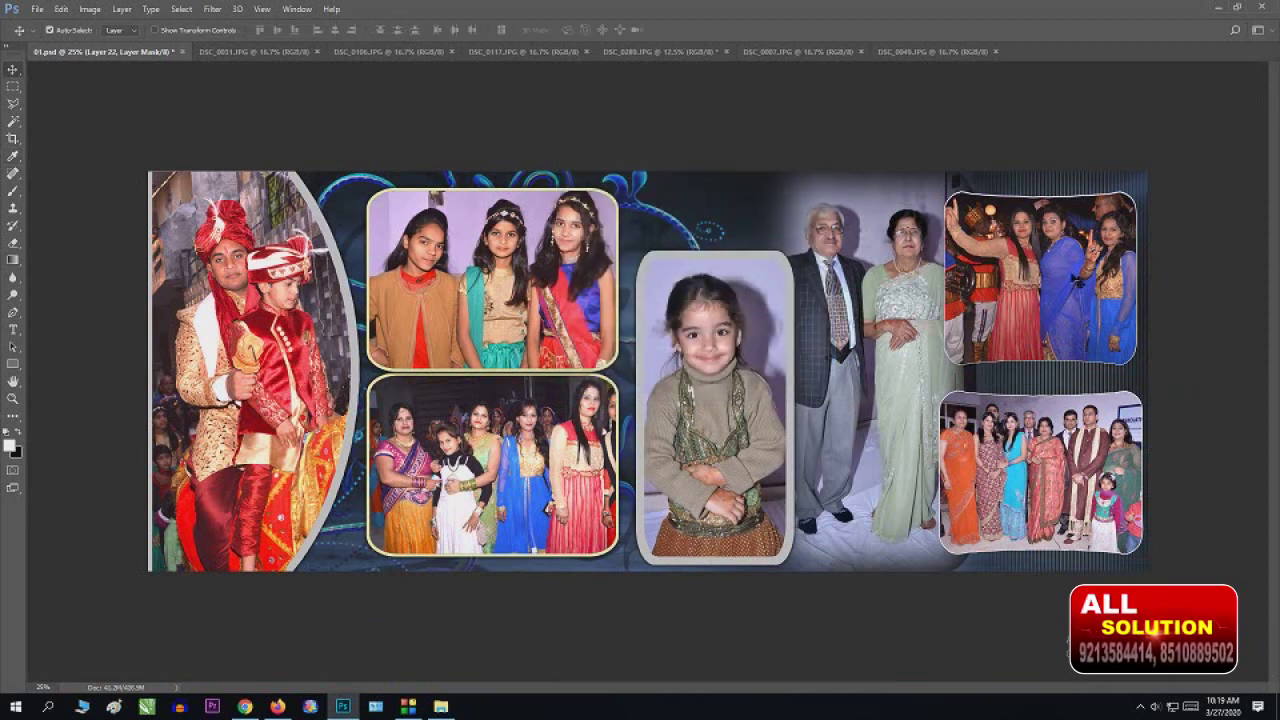
Step: Brighten the Layer 22 band photo with Levels, lowering the white input to 188
key(F7)
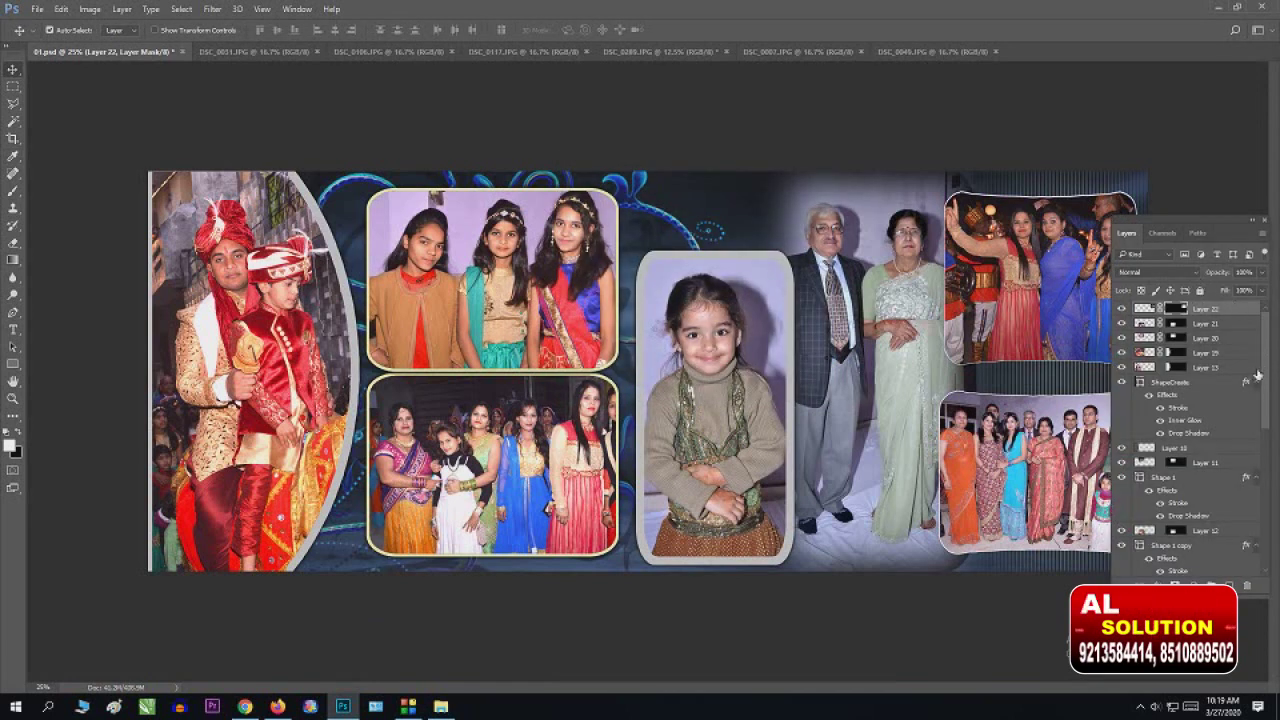
click(1256, 369)
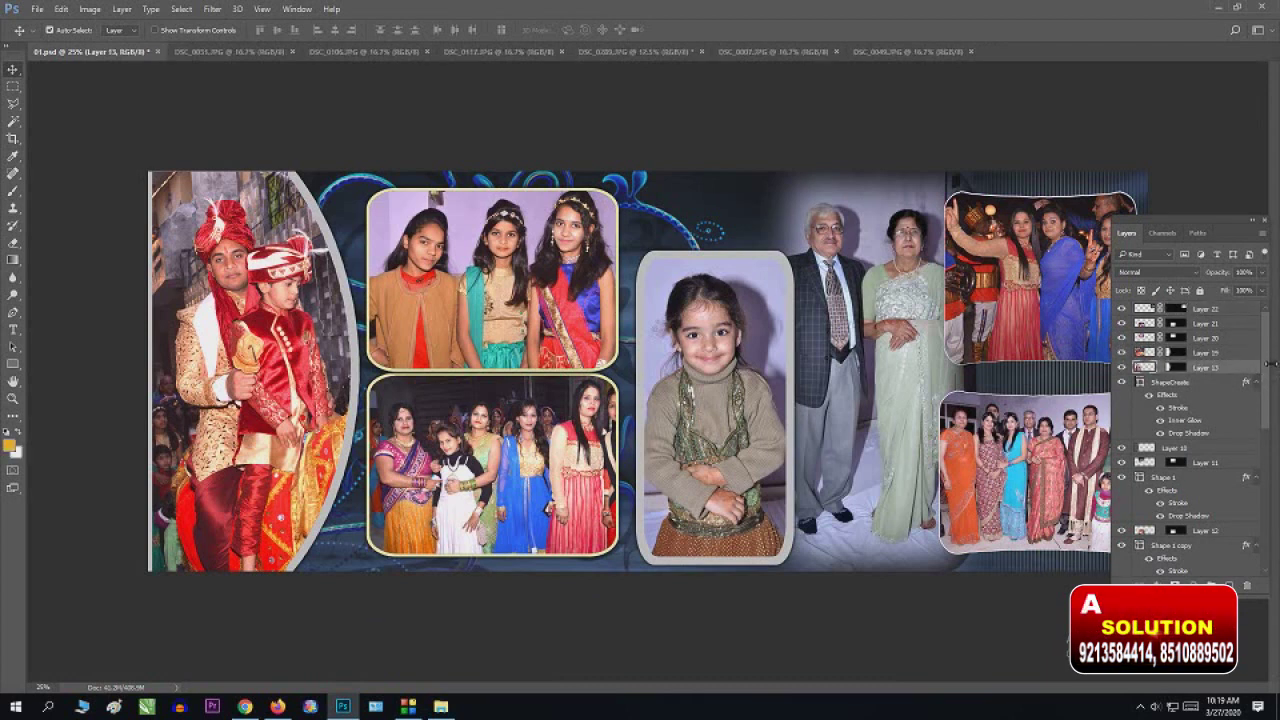
click(1146, 309)
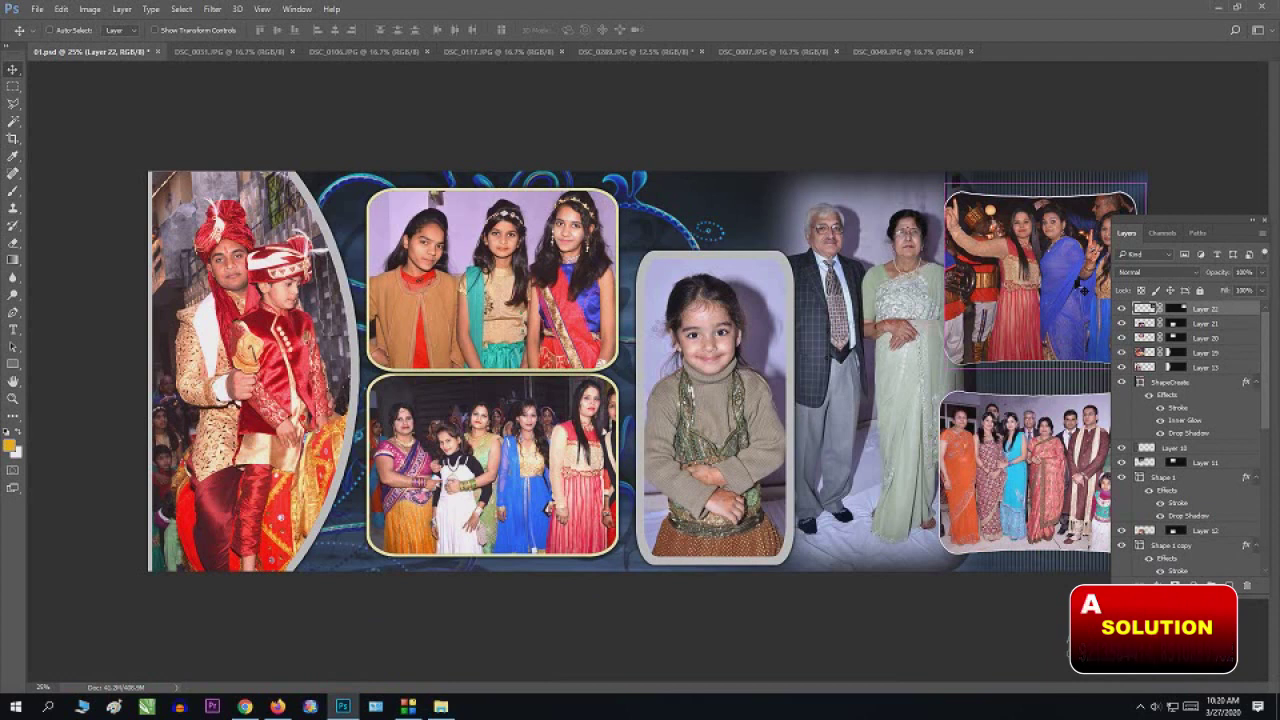
key(ctrl+l)
drag(744, 306, 694, 308)
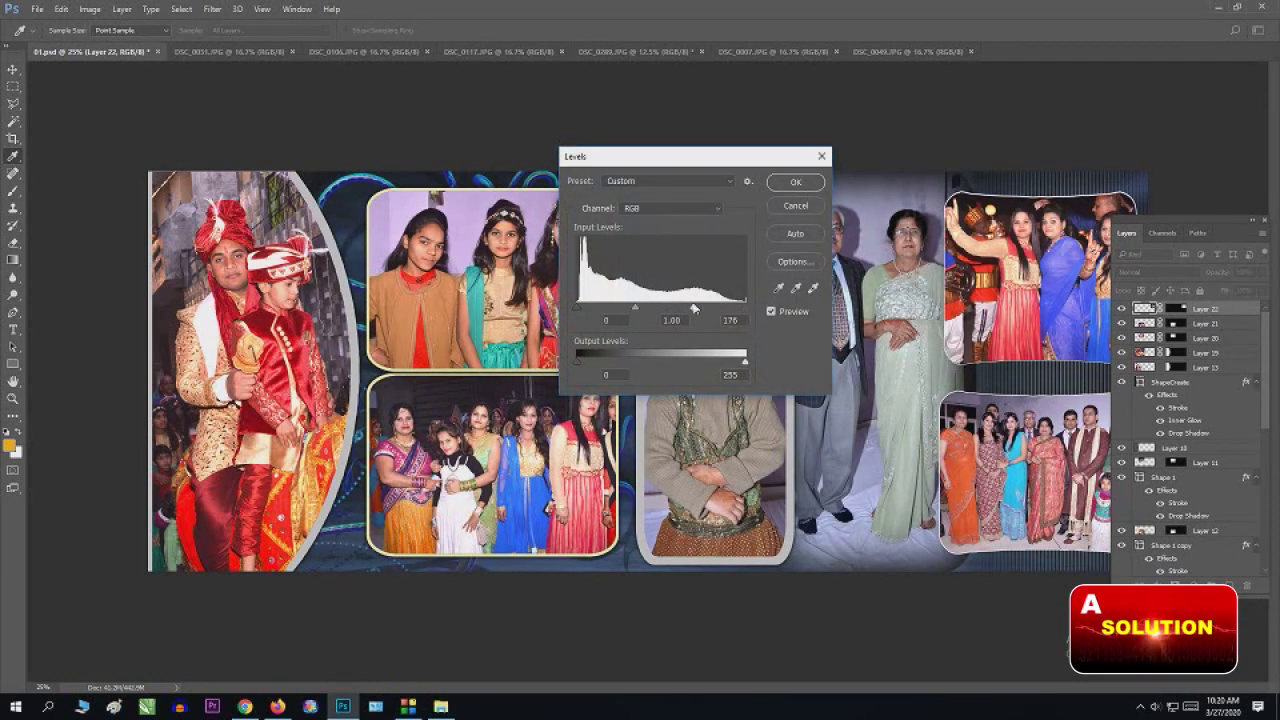
click(793, 182)
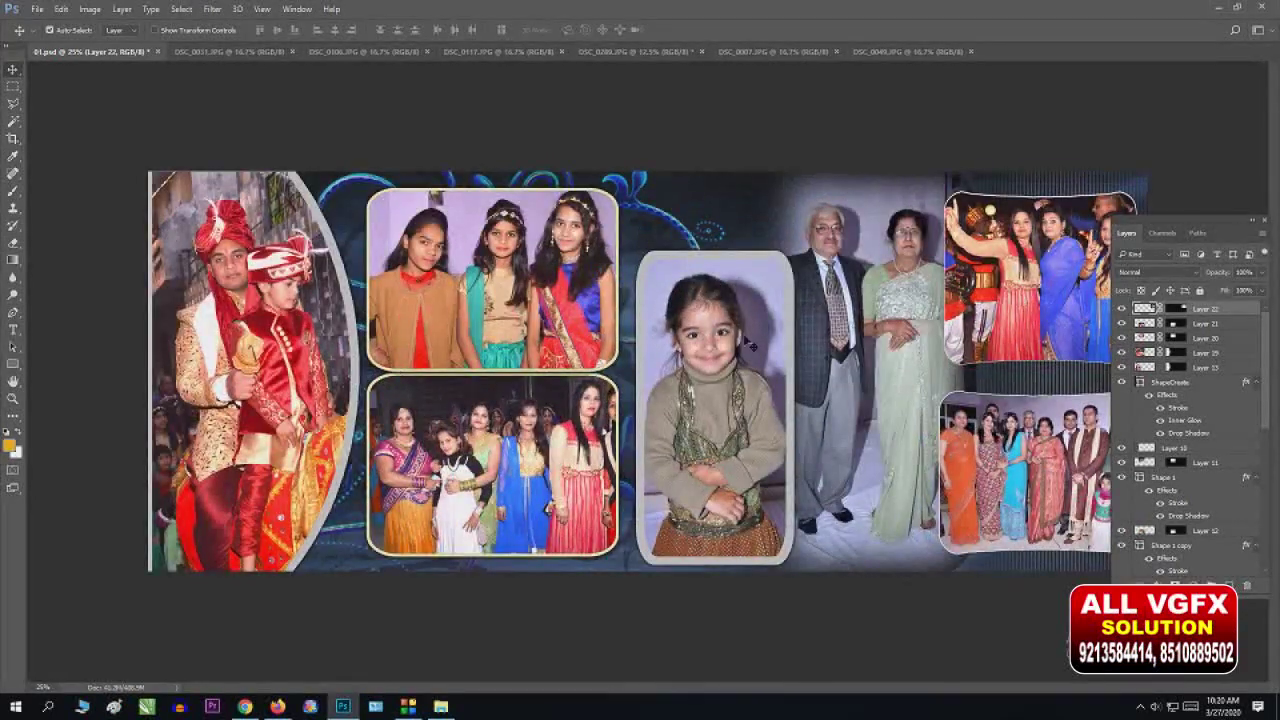
Step: Brighten the DSC_0289.JPG groom portrait with Levels (white 180, midtones 1.06), then close it without saving
click(838, 338)
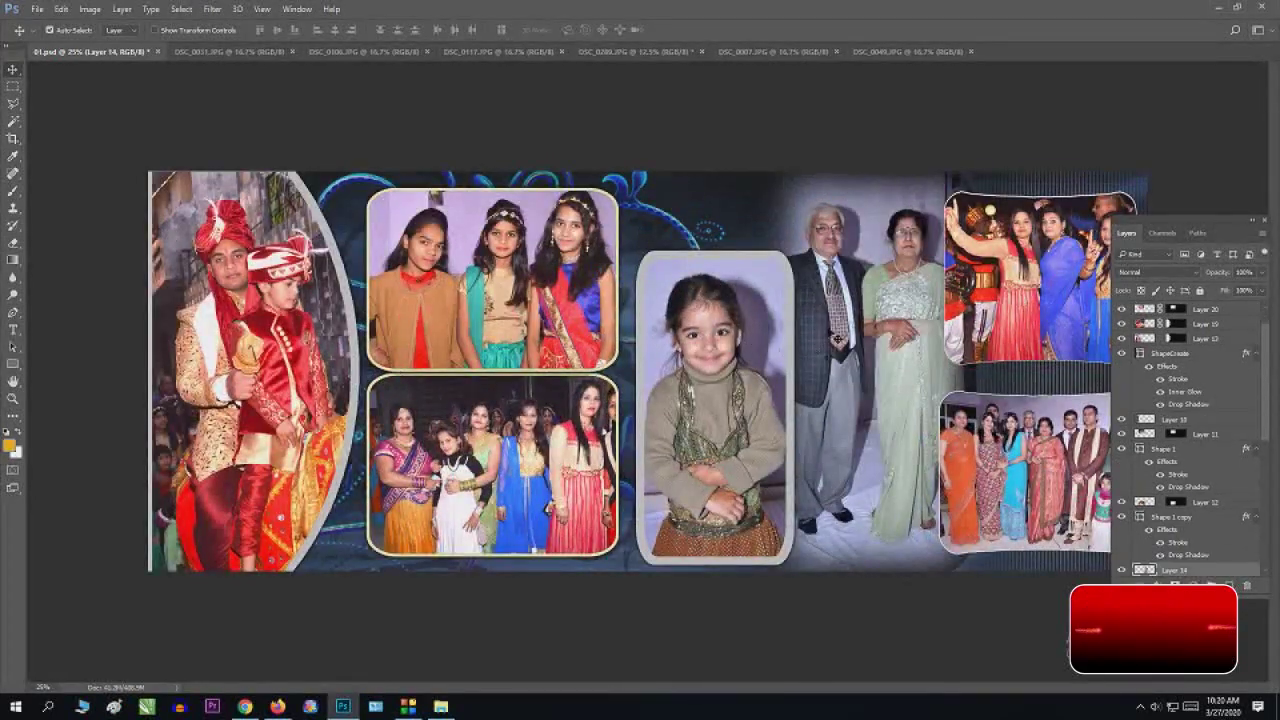
click(618, 50)
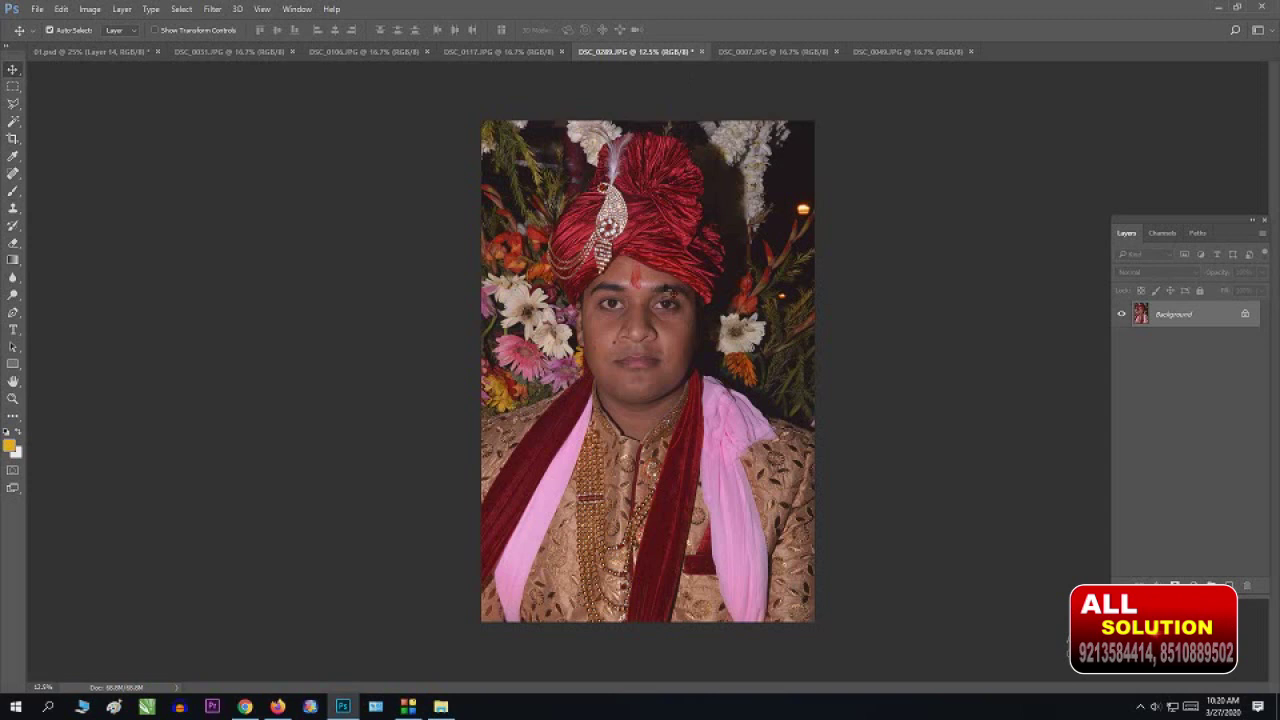
key(ctrl+a)
key(shift+F5)
drag(769, 156, 982, 156)
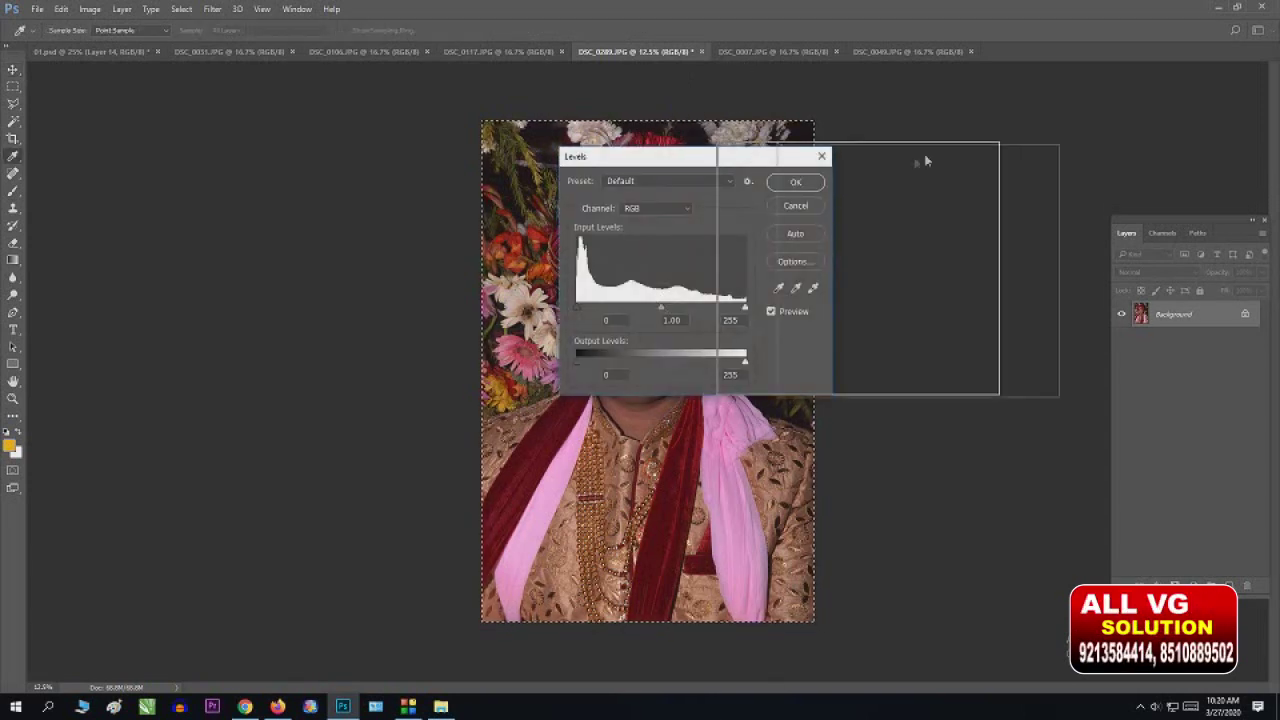
drag(961, 303, 850, 306)
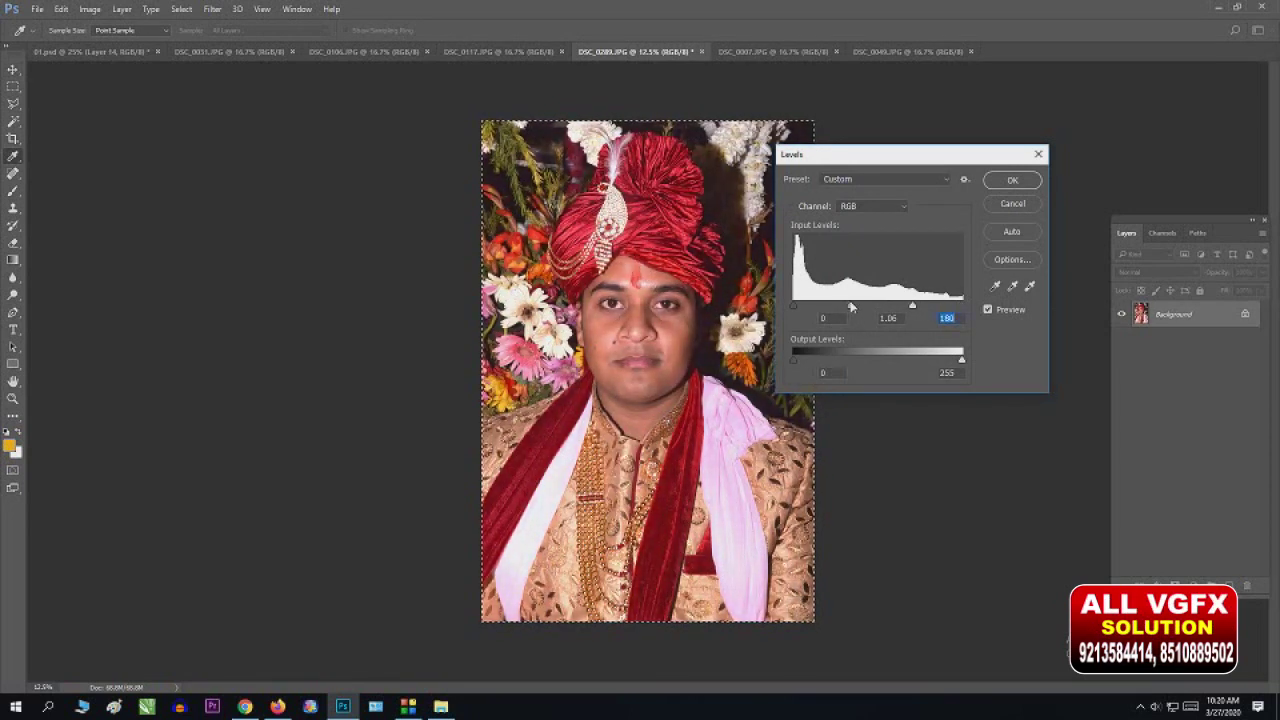
click(1012, 180)
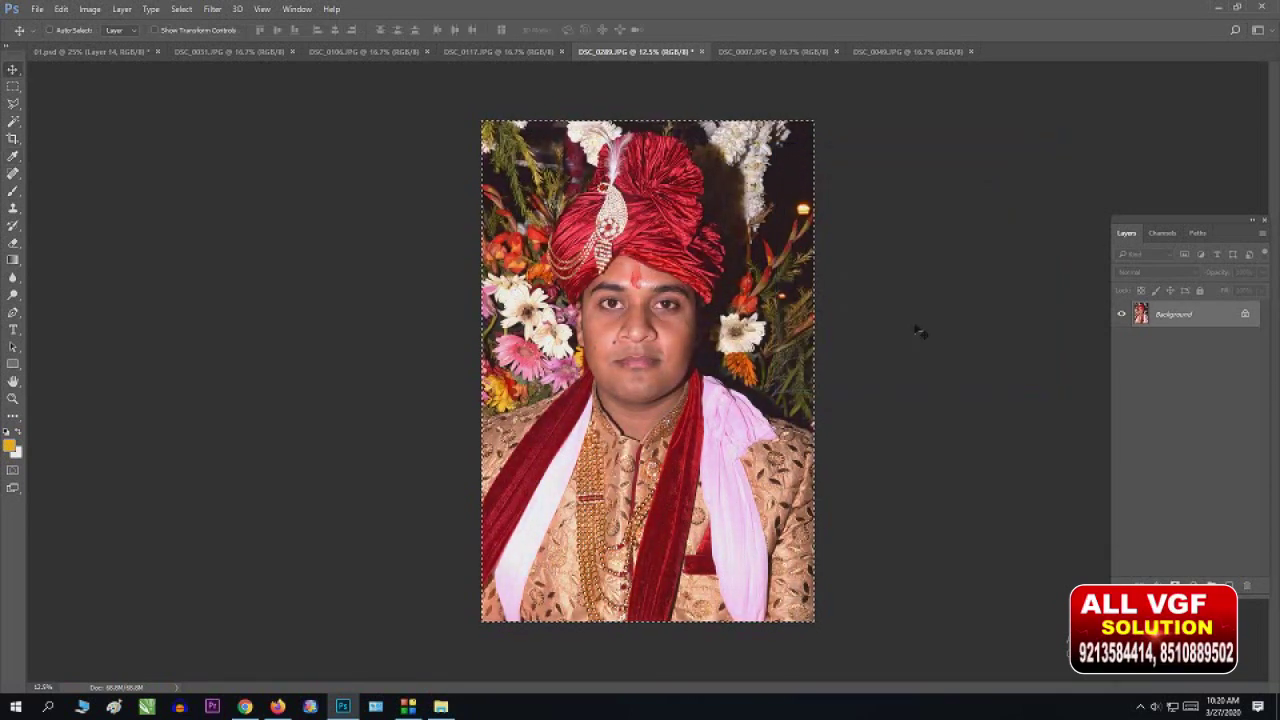
key(ctrl+w)
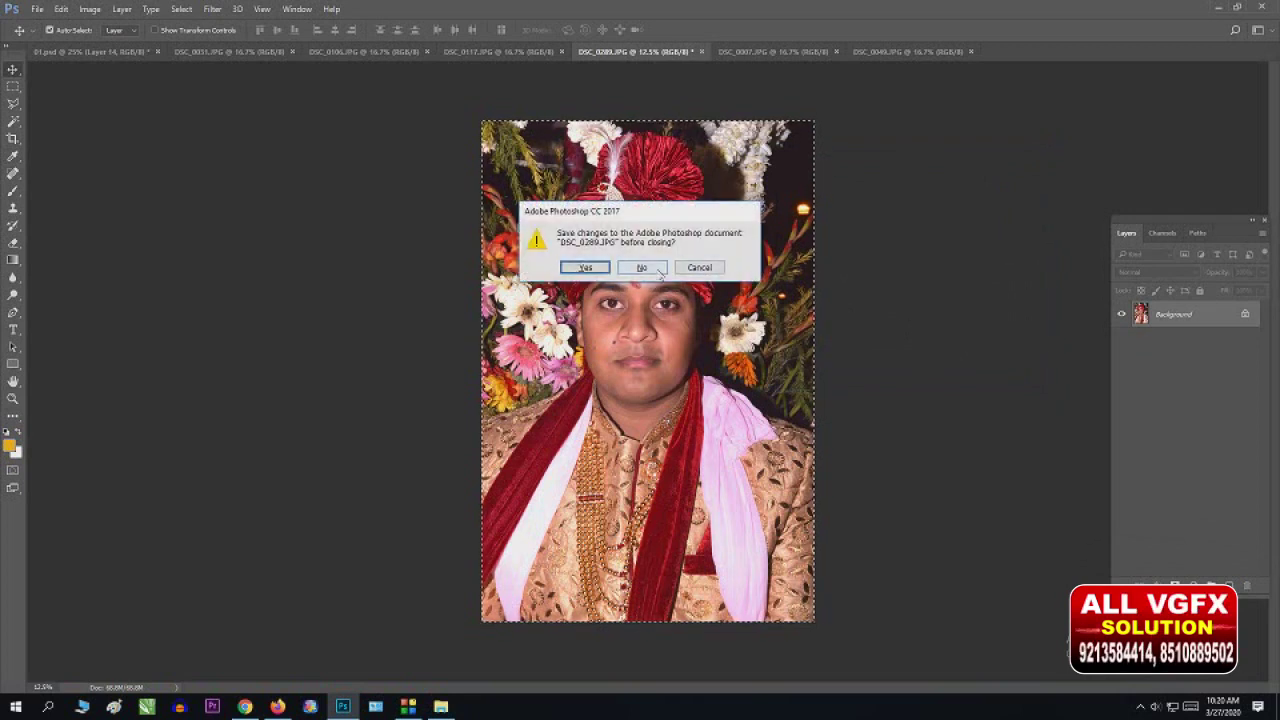
click(645, 266)
Step: Paste the groom portrait as Layer 23 and scale it down near the central frame
key(ctrl+v)
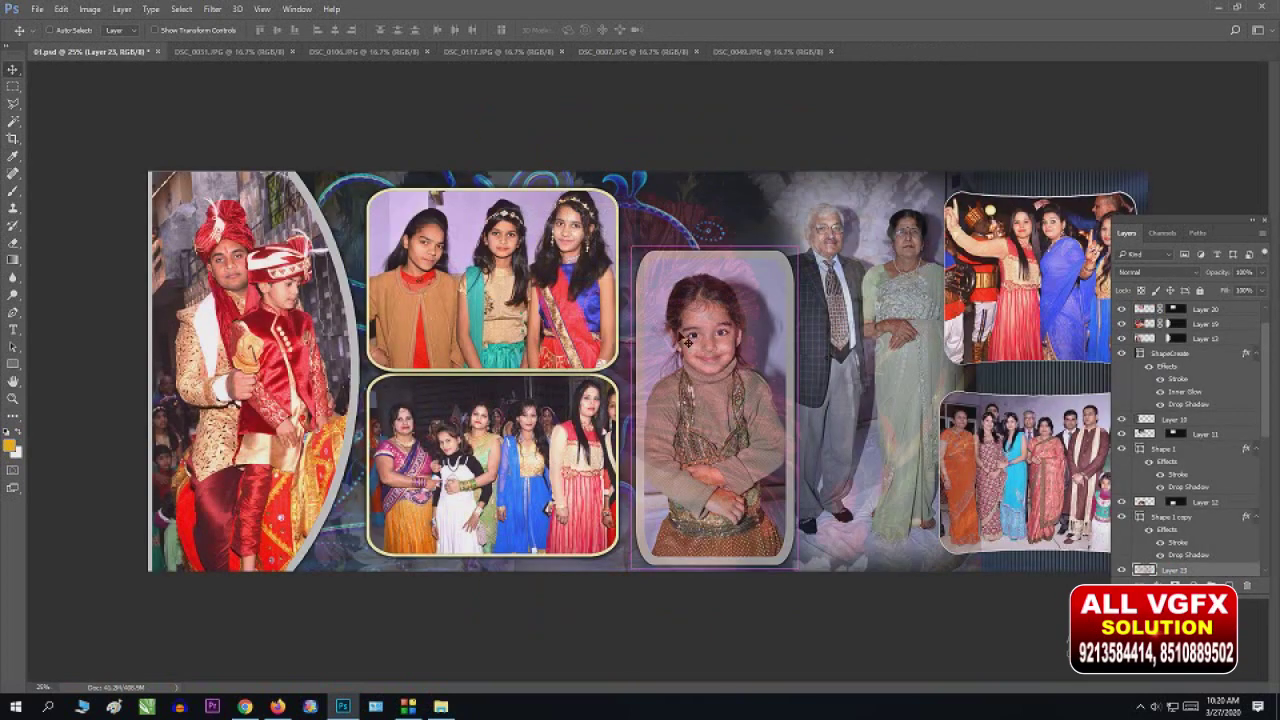
key(ctrl+t)
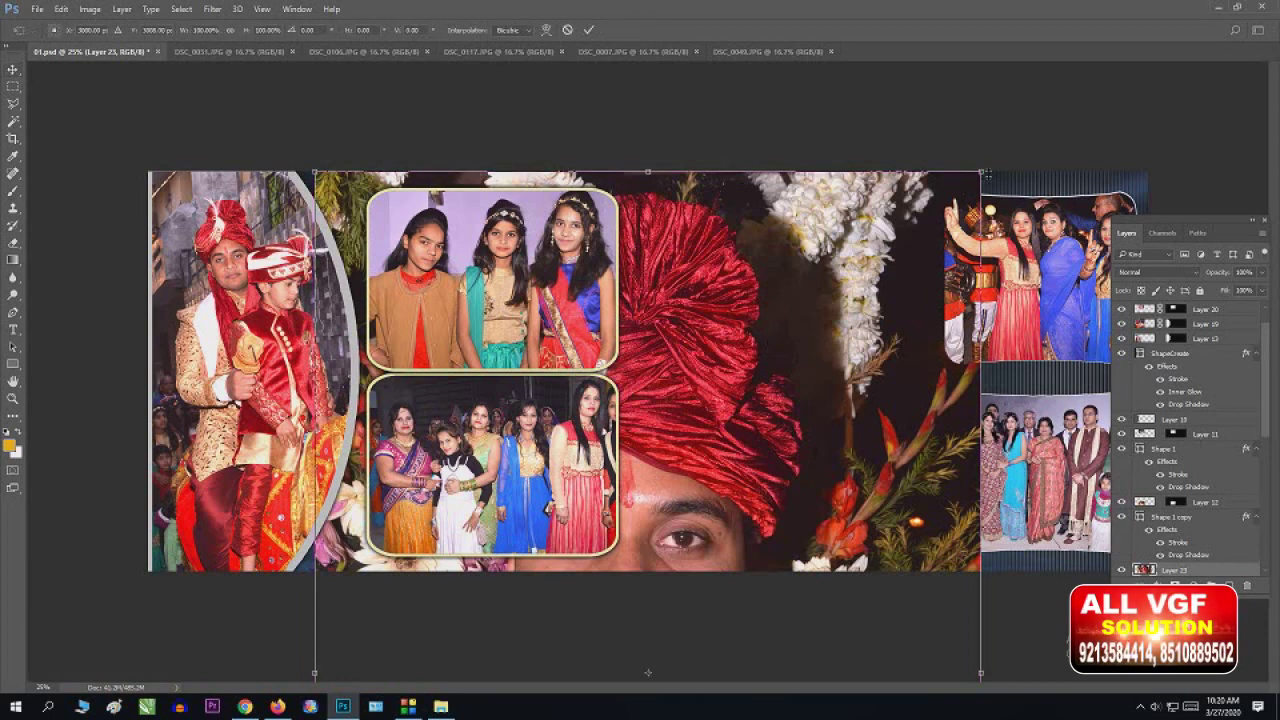
mouse_move(648, 672)
mouse_down()
mouse_move(818, 370)
mouse_move(848, 380)
mouse_up()
key(Return)
key(ctrl+shift+bracketright)
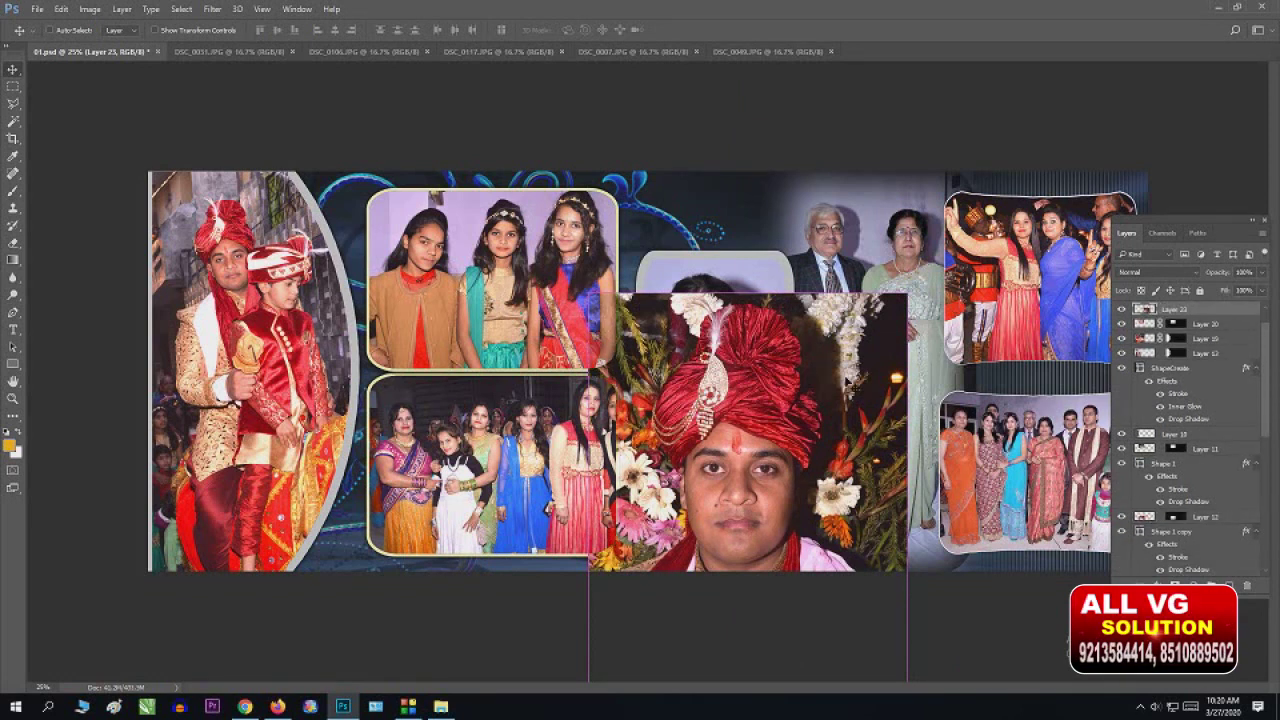
drag(733, 417, 720, 322)
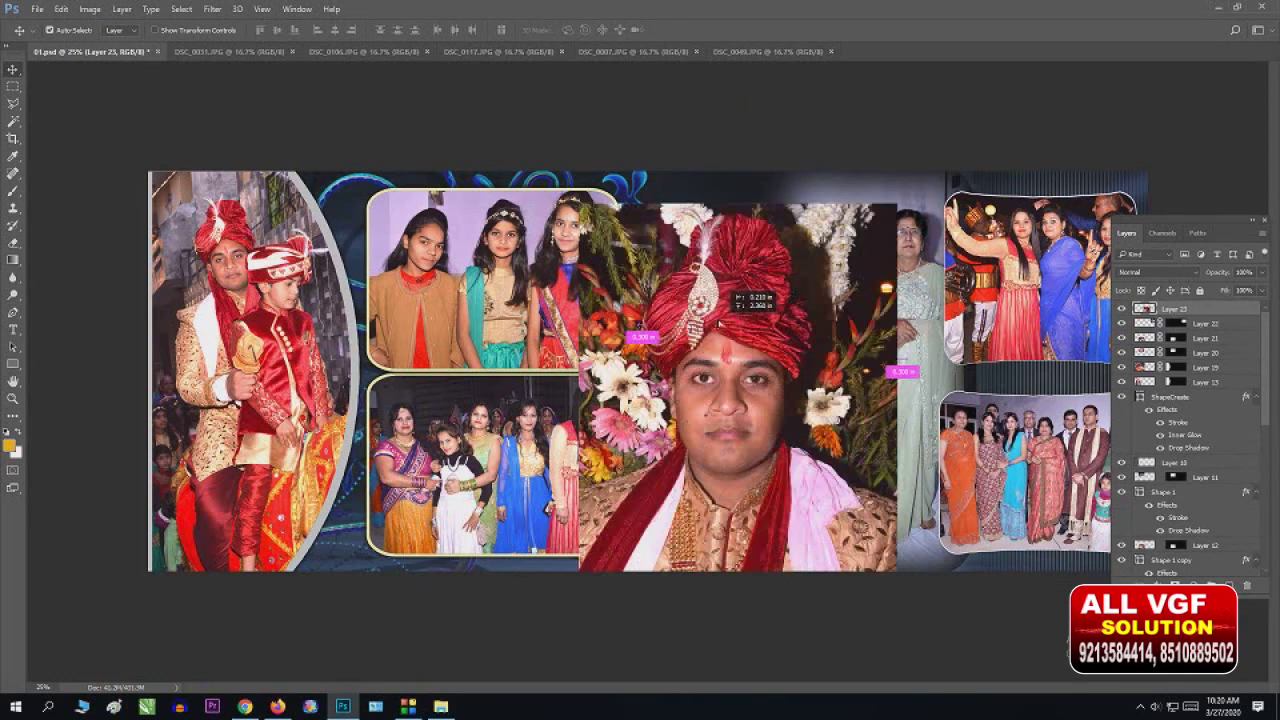
key(ctrl+t)
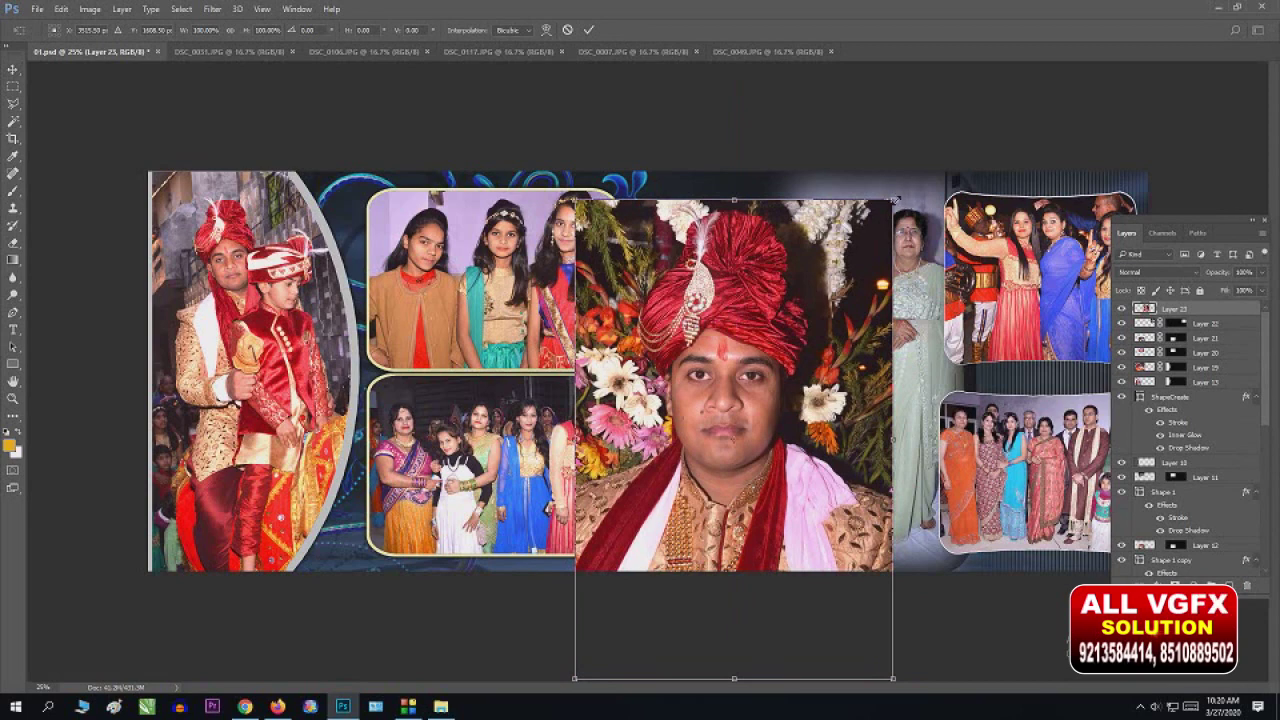
drag(895, 200, 857, 250)
drag(772, 365, 773, 340)
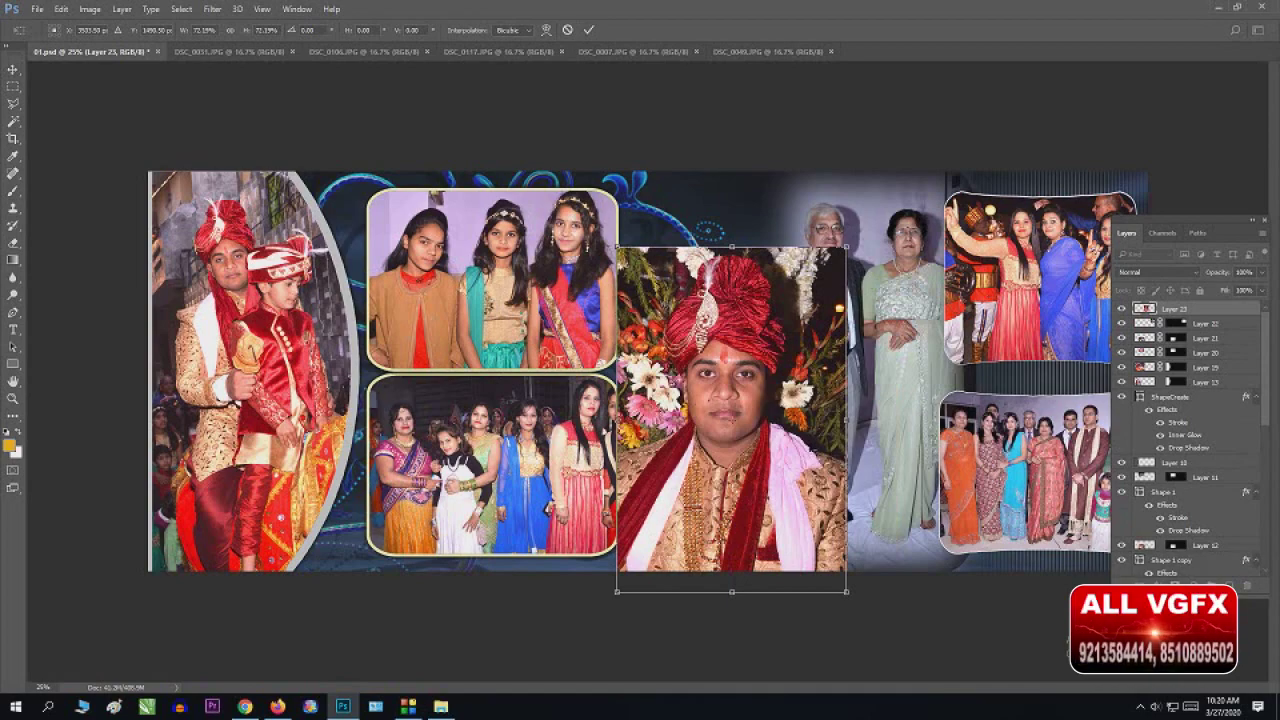
key(Return)
Step: Fine-tune the groom photo's size and position over the centre frame at 40% opacity, then restore 100%
key(ctrl+plus)
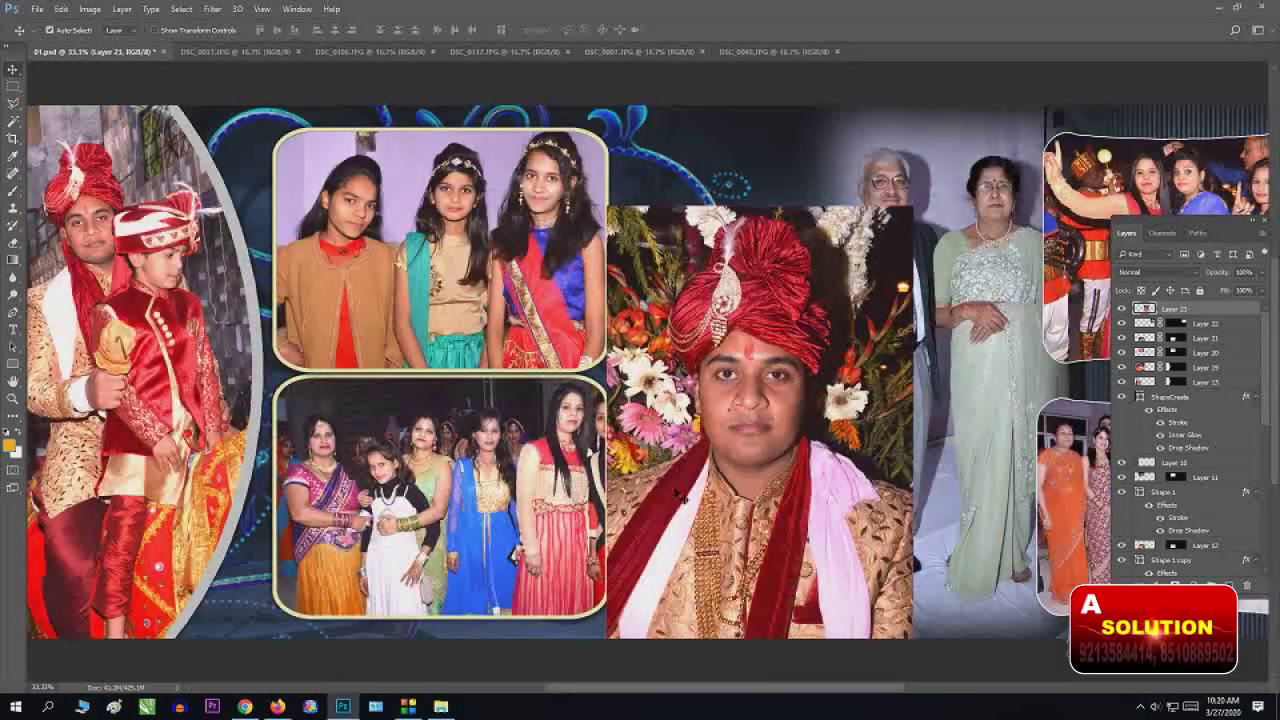
drag(757, 445, 700, 470)
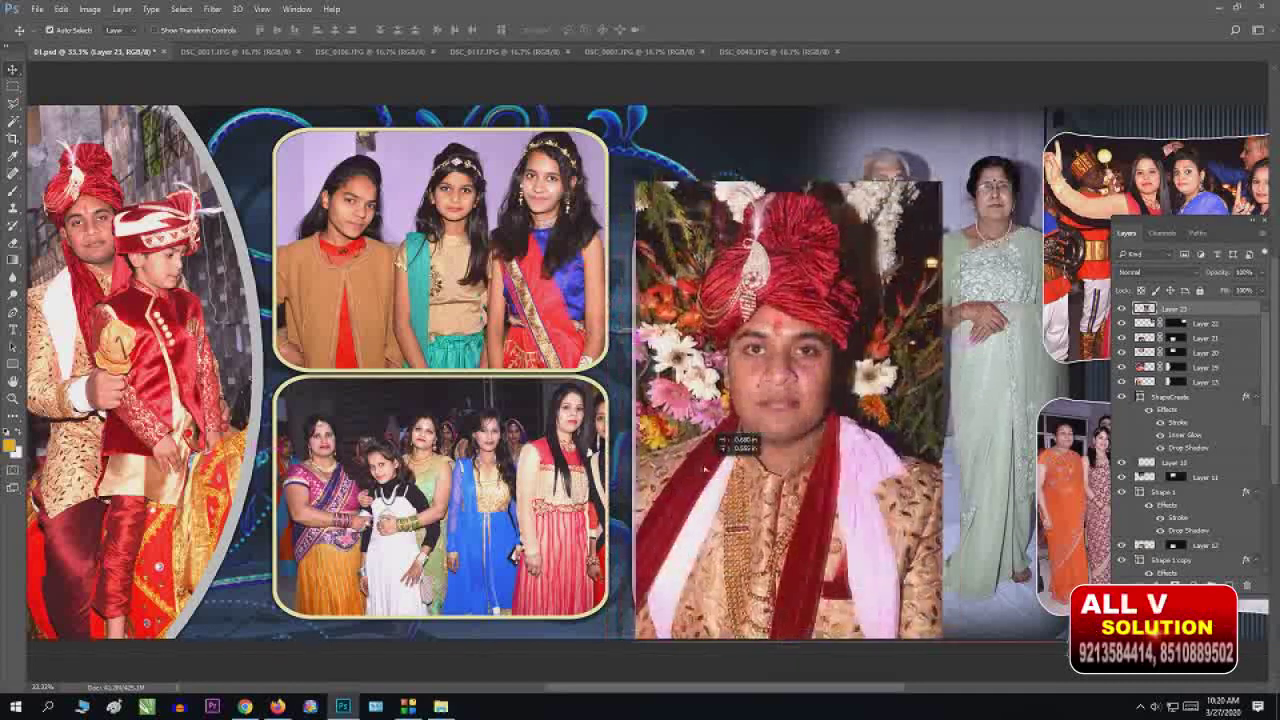
key(ctrl+t)
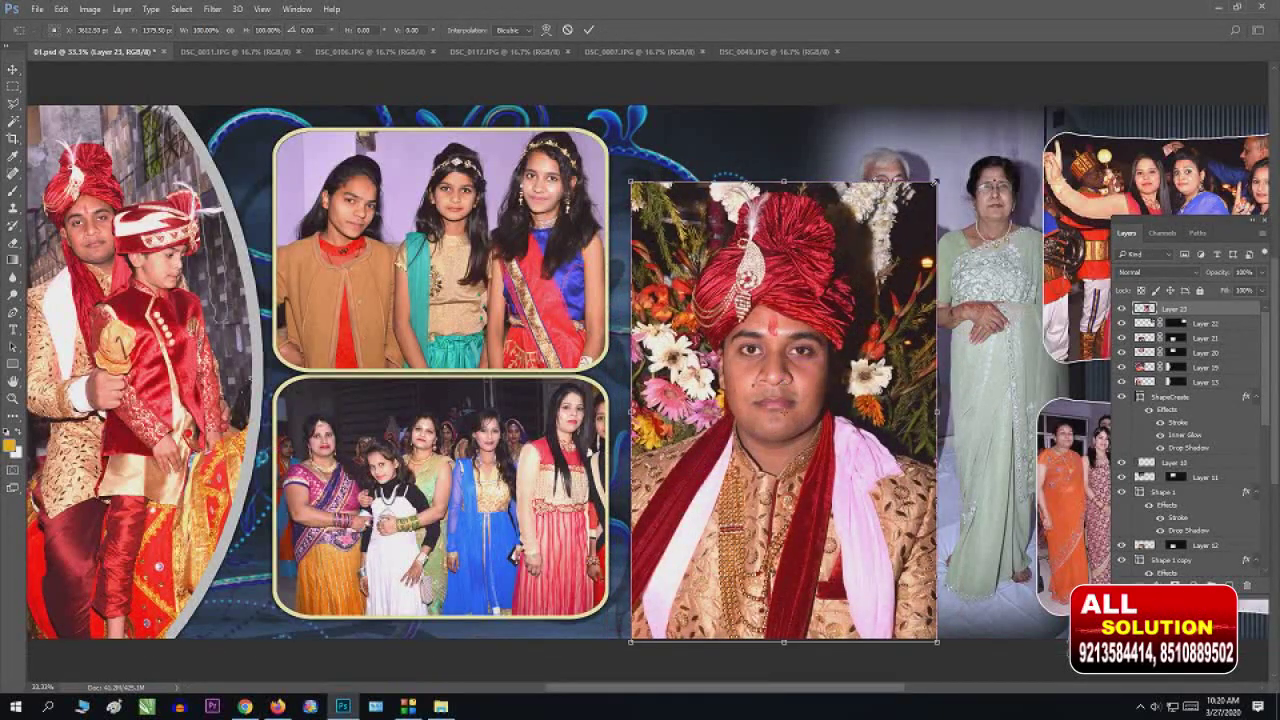
drag(935, 182, 938, 180)
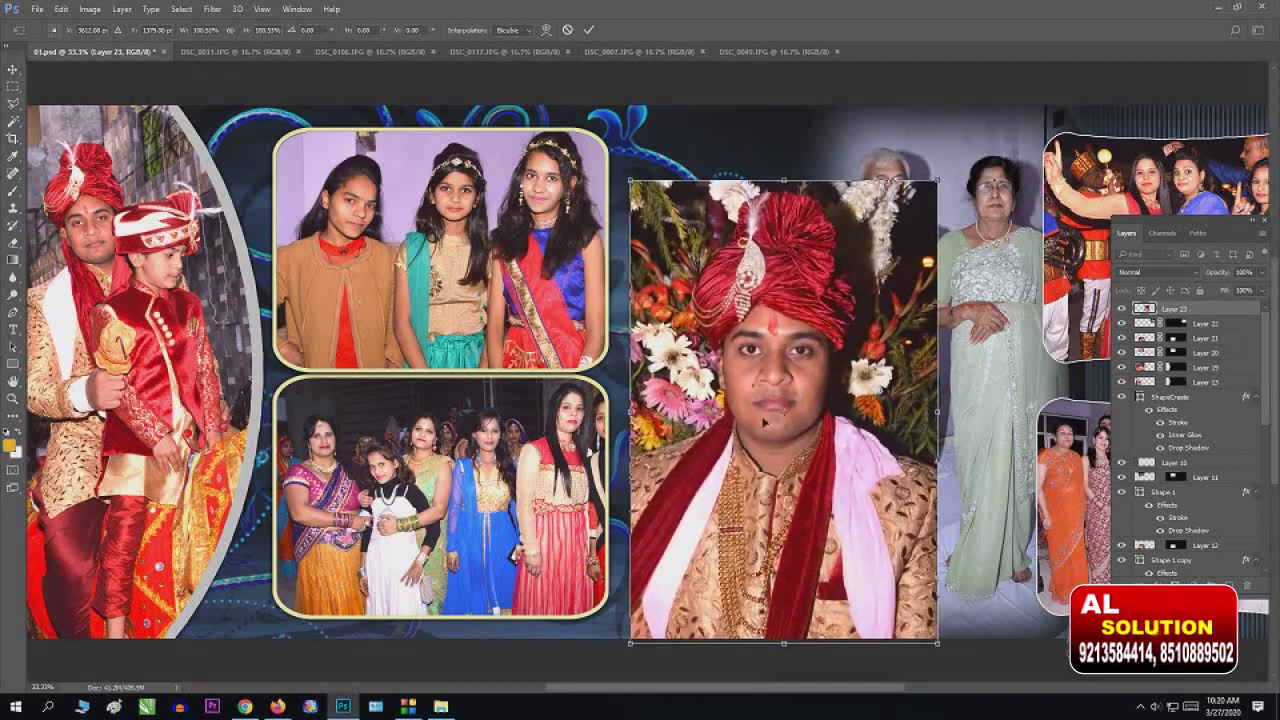
drag(763, 424, 739, 424)
key(Return)
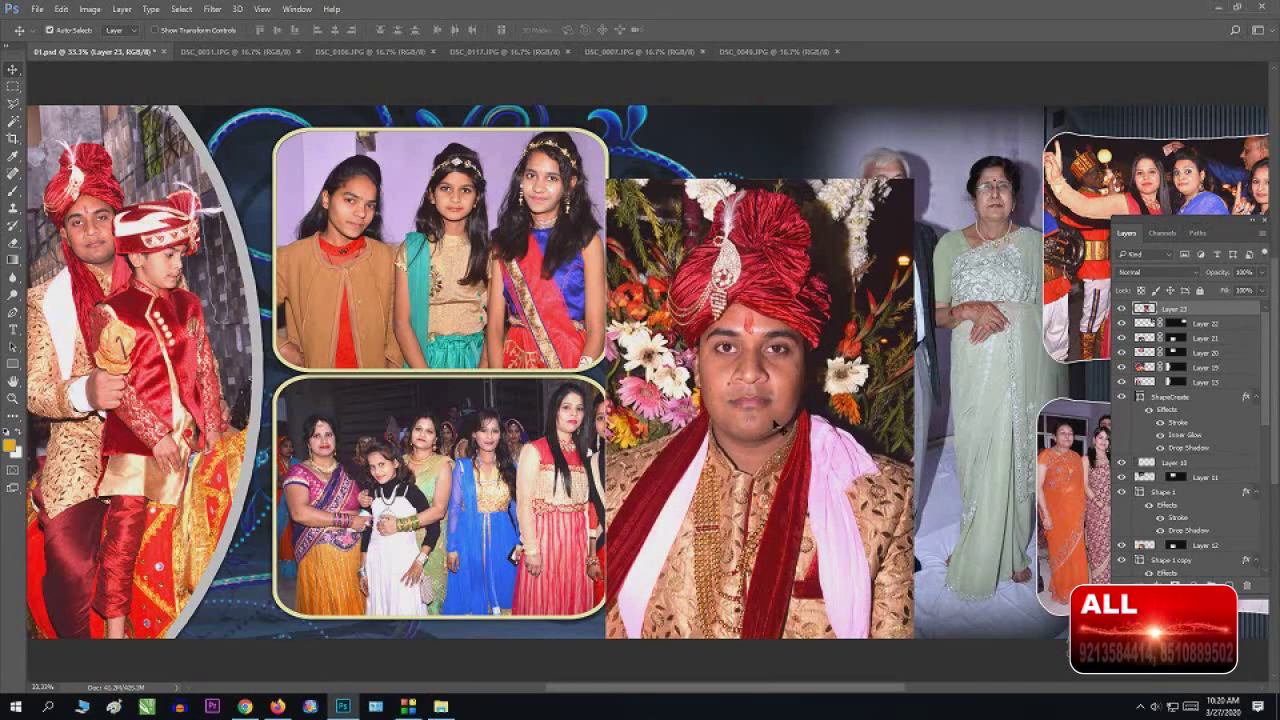
key(4)
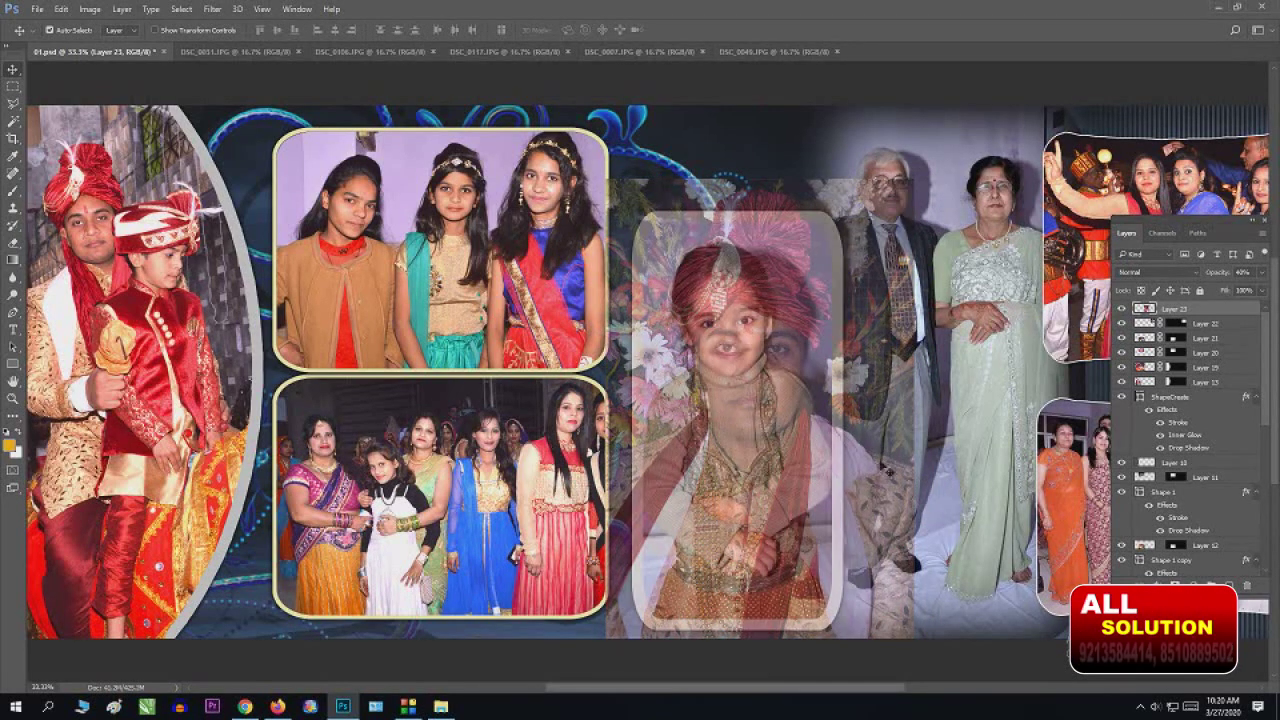
key(Left)
key(Left)
key(Left)
key(Left)
key(Left)
key(Left)
key(Left)
key(Left)
key(Left)
key(Left)
key(Left)
key(Left)
key(Up)
key(Up)
key(Up)
key(Up)
key(Up)
key(Up)
key(Up)
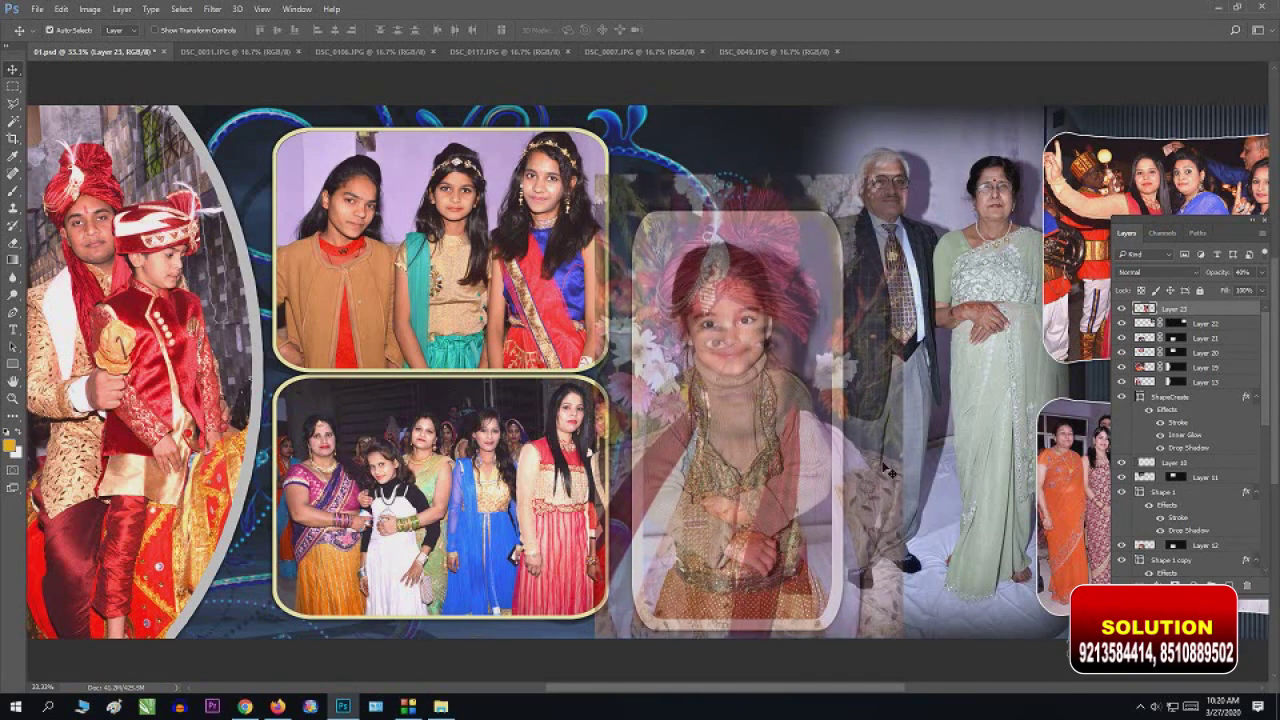
key(0)
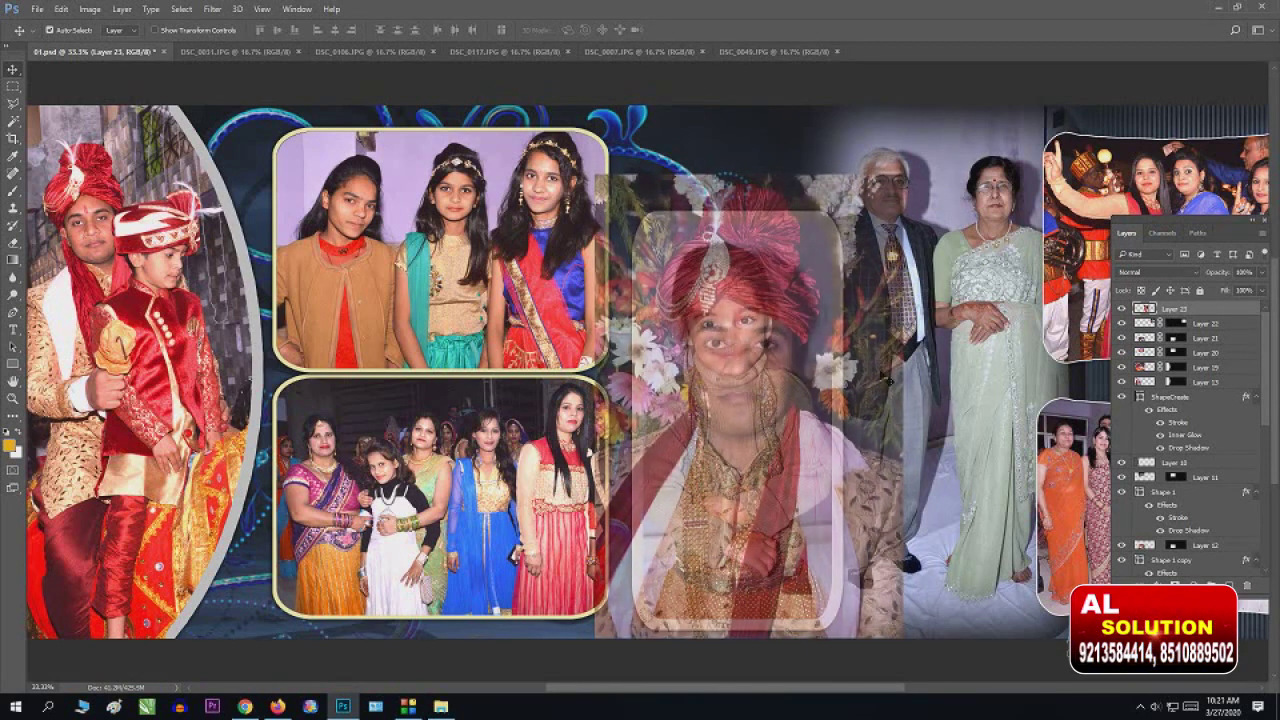
Step: Toggle Layer 23 and Layer 14 visibility to compare the groom and child photos
click(1121, 309)
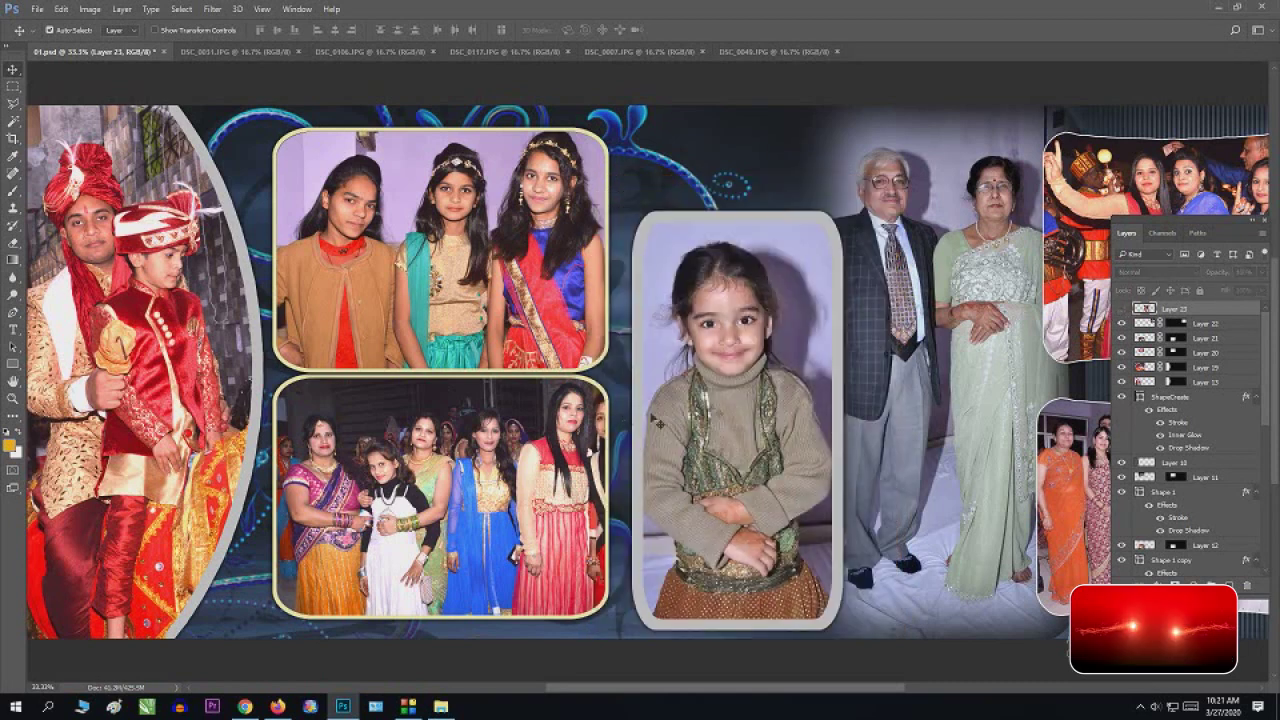
click(757, 390)
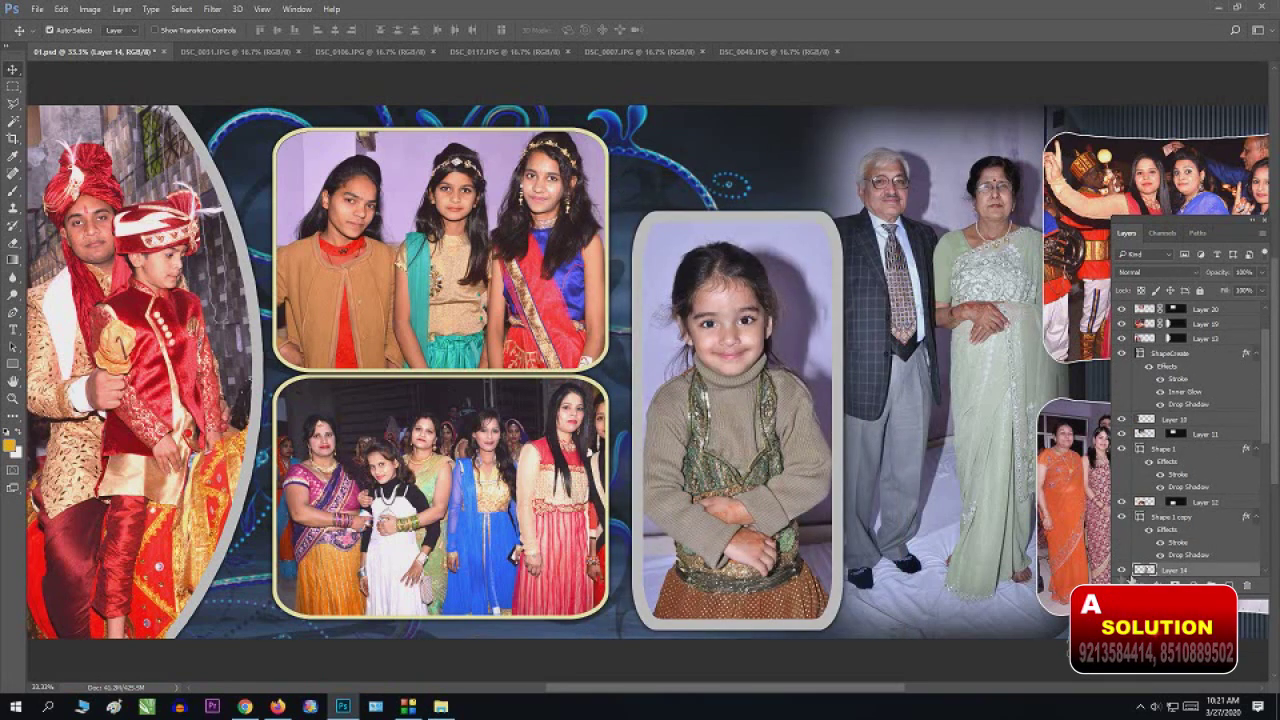
click(1121, 570)
click(1121, 570)
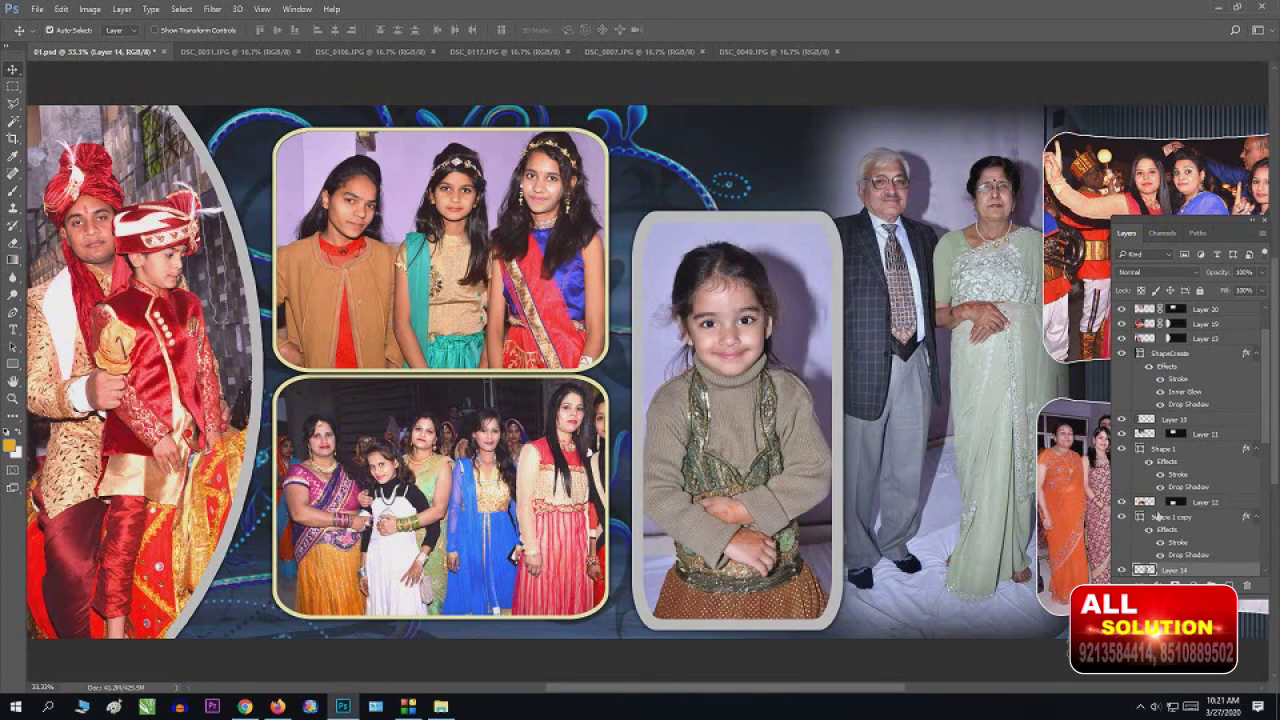
scroll(1272, 378, up, 2)
click(1180, 310)
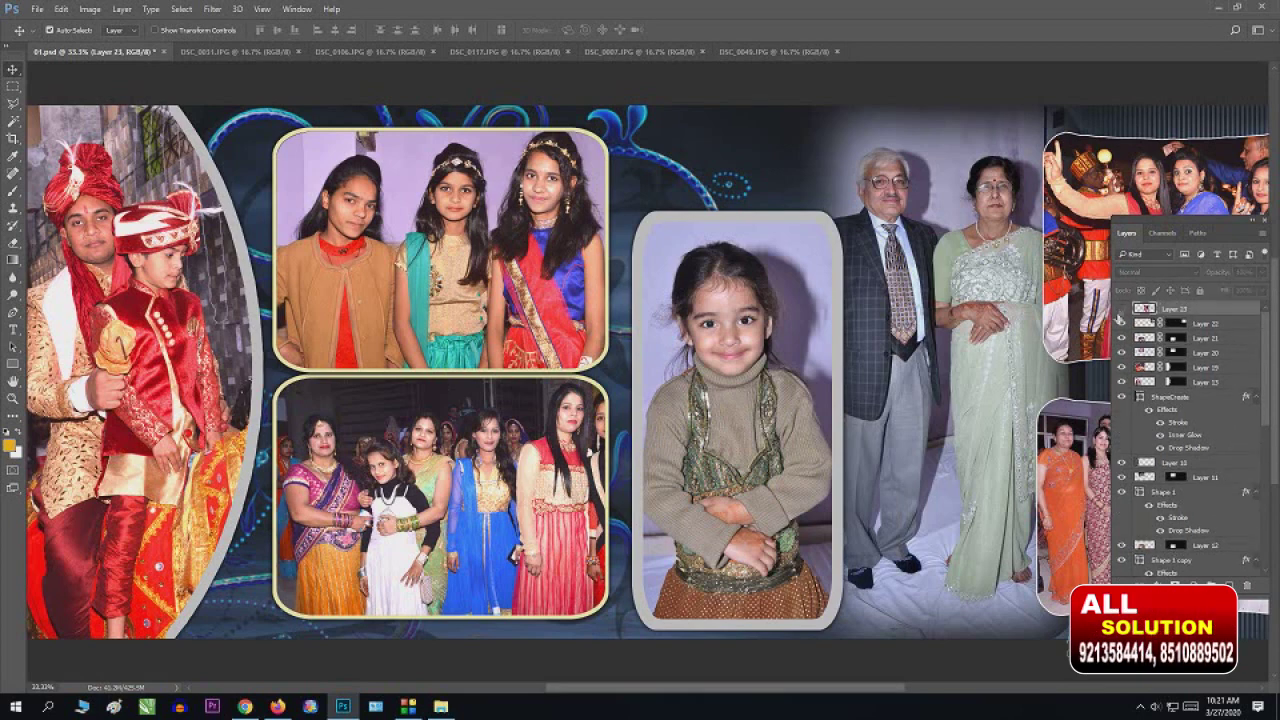
click(1121, 310)
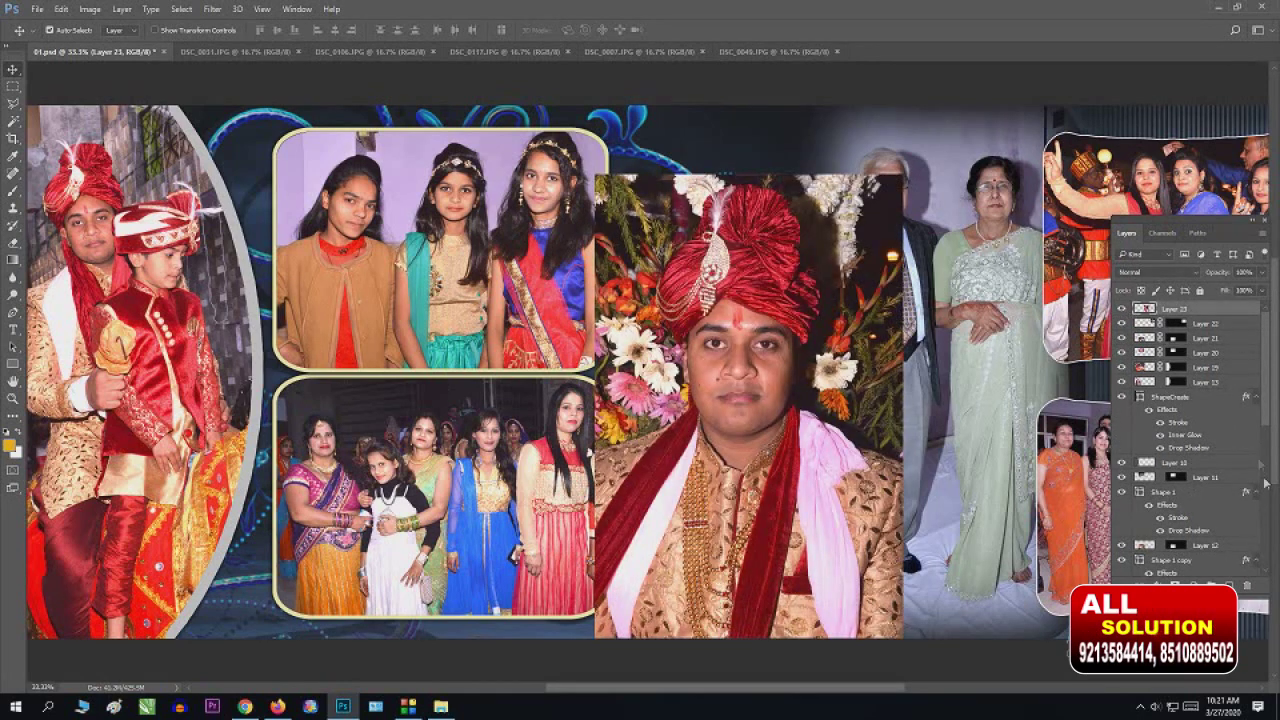
Step: Shift the groom photo slightly right and load Layer 14's rounded frame shape as a selection
mouse_move(1268, 410)
mouse_down()
mouse_move(1262, 533)
mouse_move(1264, 327)
mouse_up()
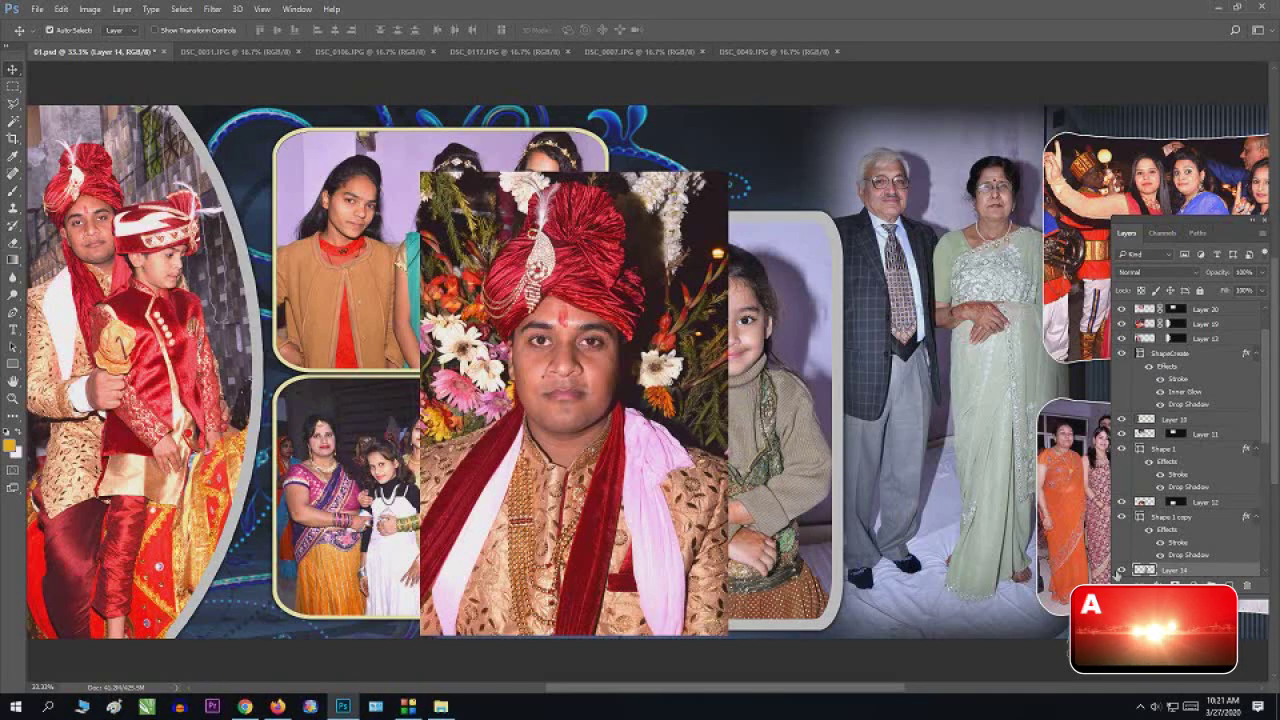
drag(656, 412, 824, 416)
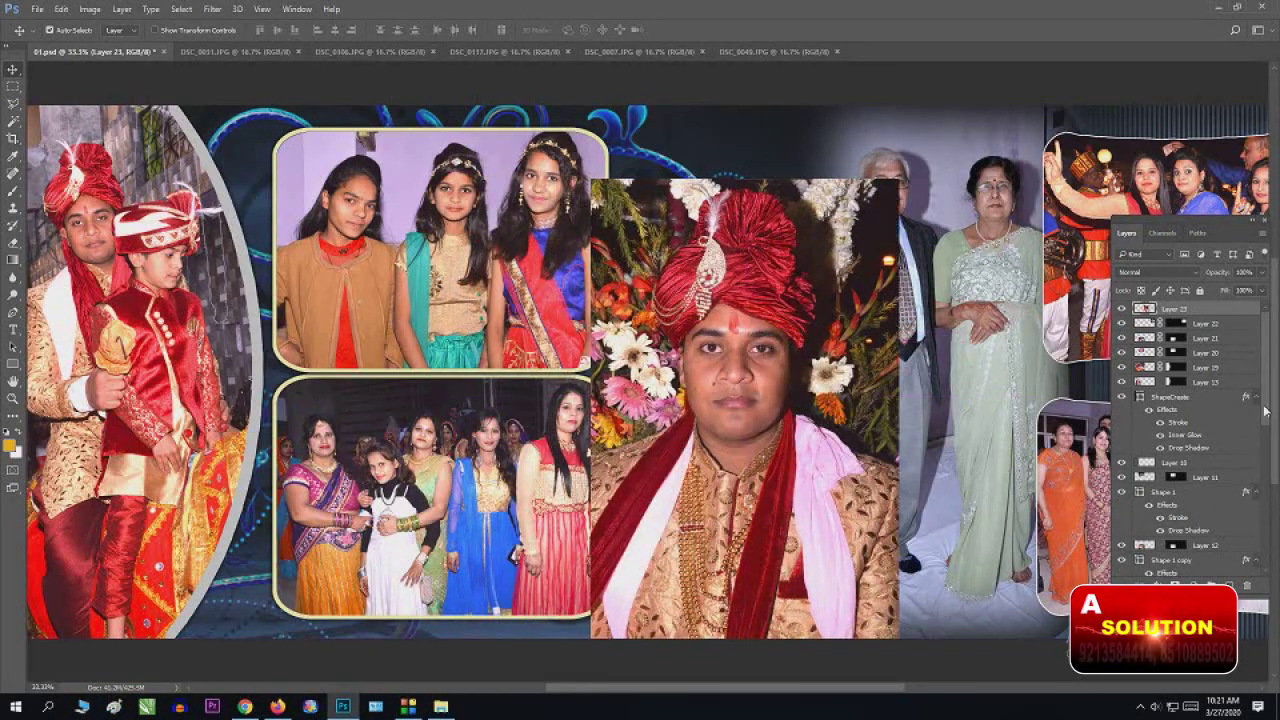
drag(1268, 408, 1265, 470)
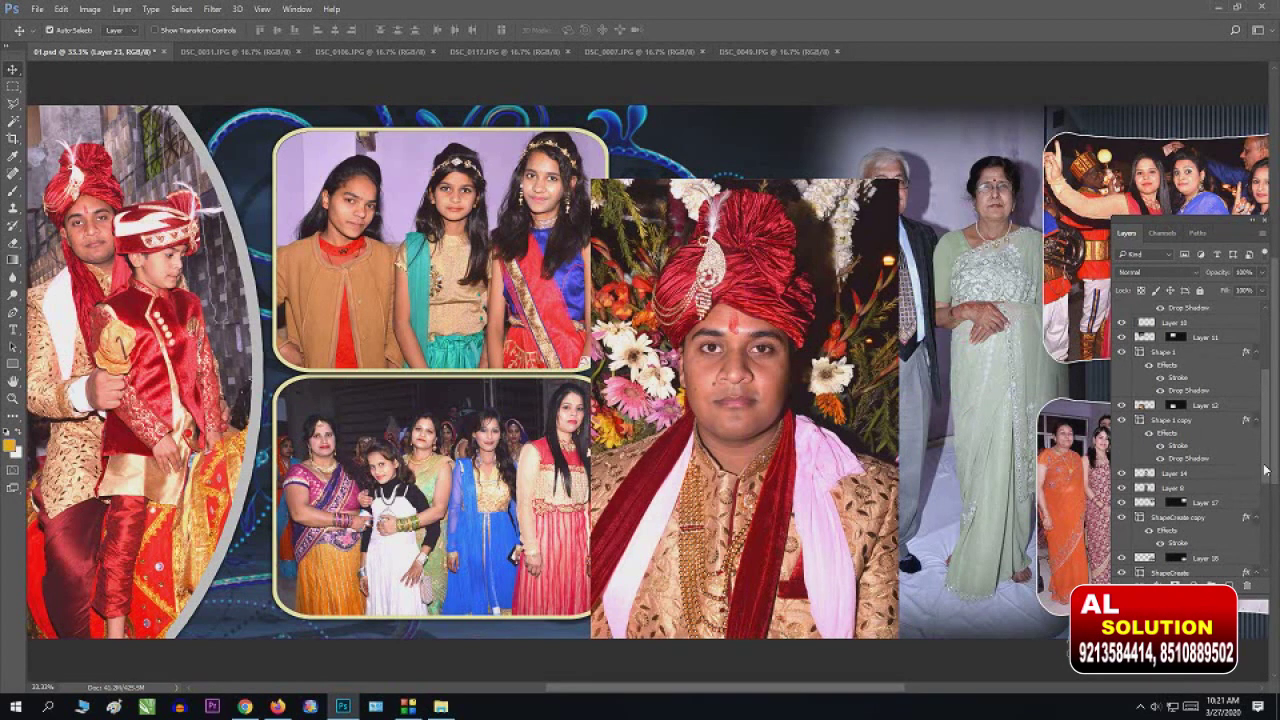
click(1148, 474)
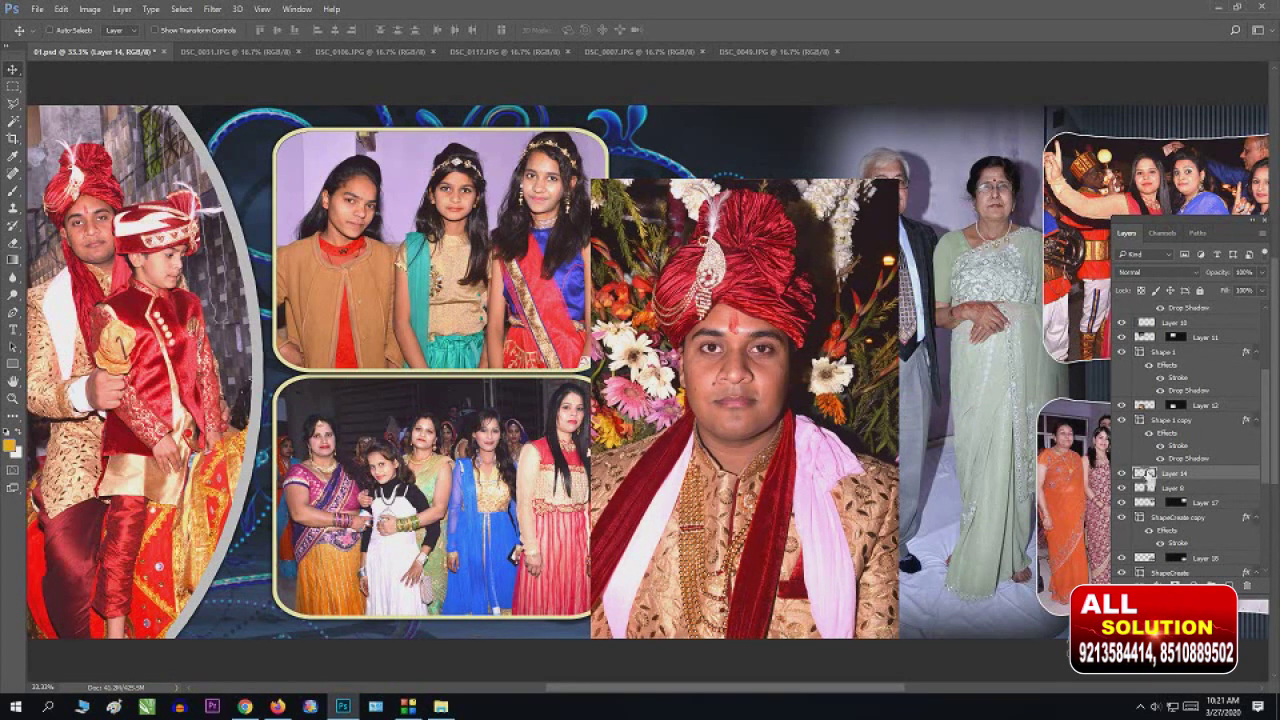
ctrl+click(1148, 474)
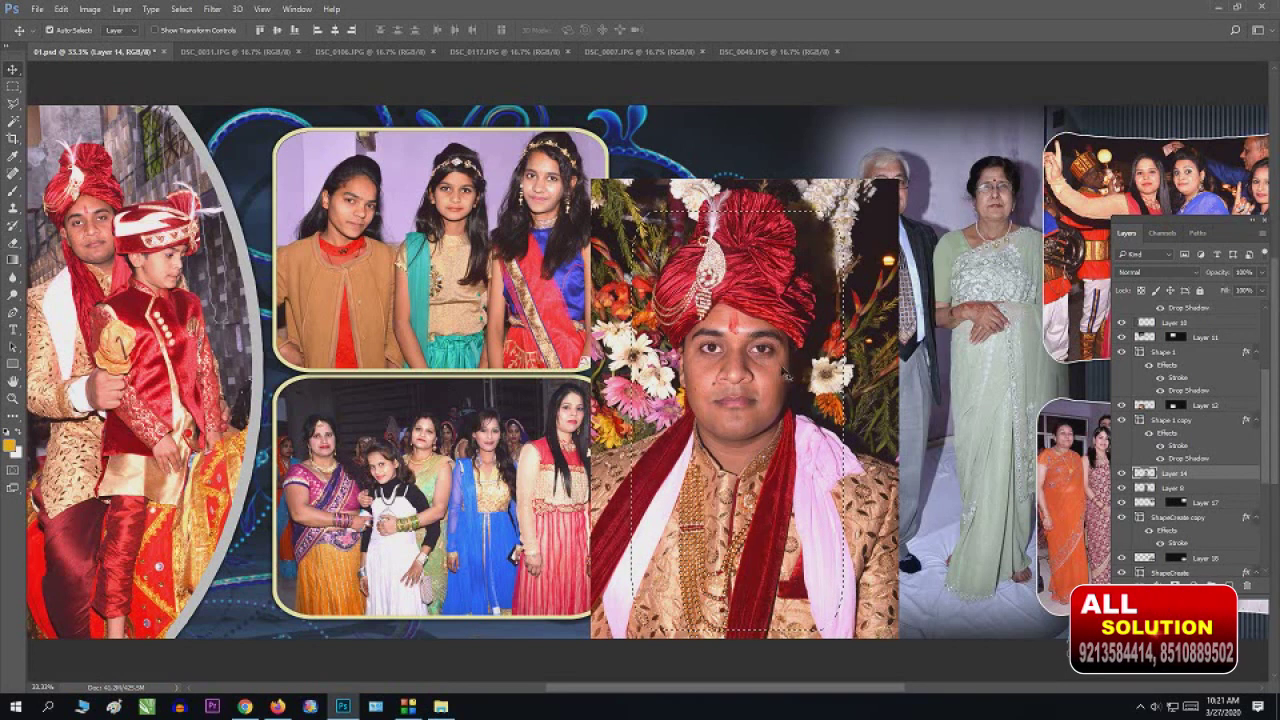
Step: Add that selection as Layer 23's mask and move the layer down three places
scroll(1190, 380, up, 3)
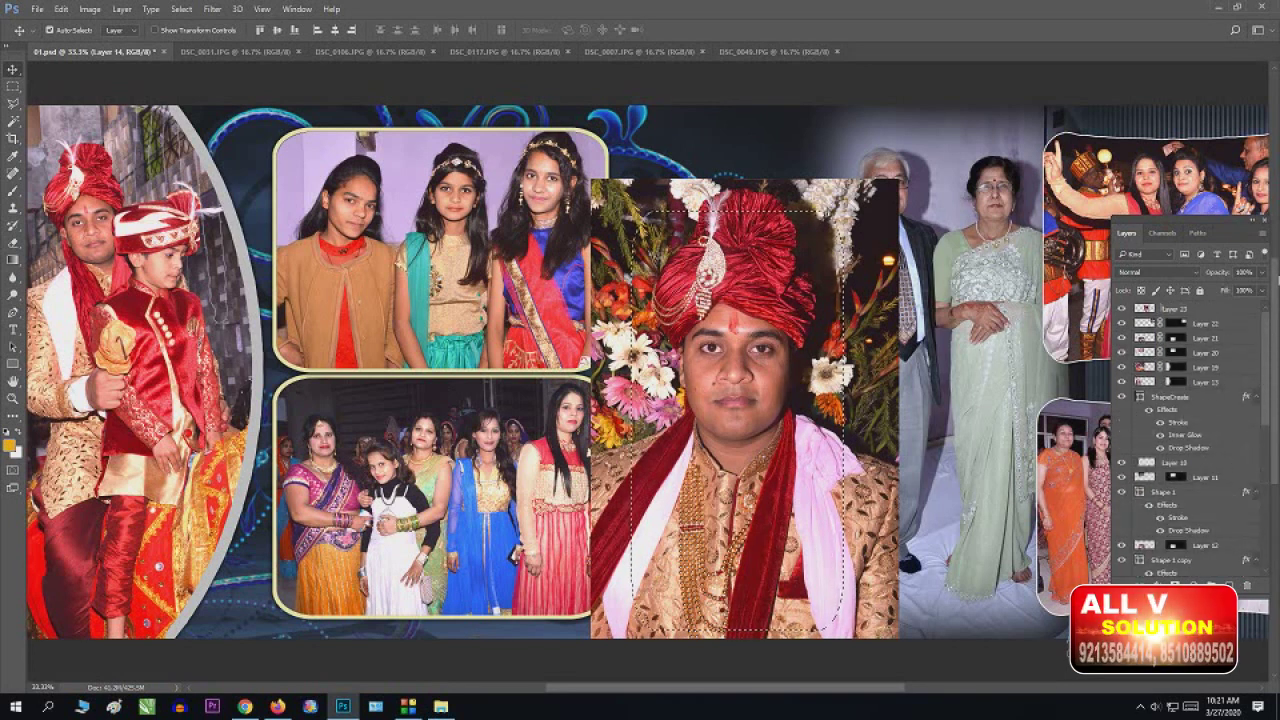
click(1175, 310)
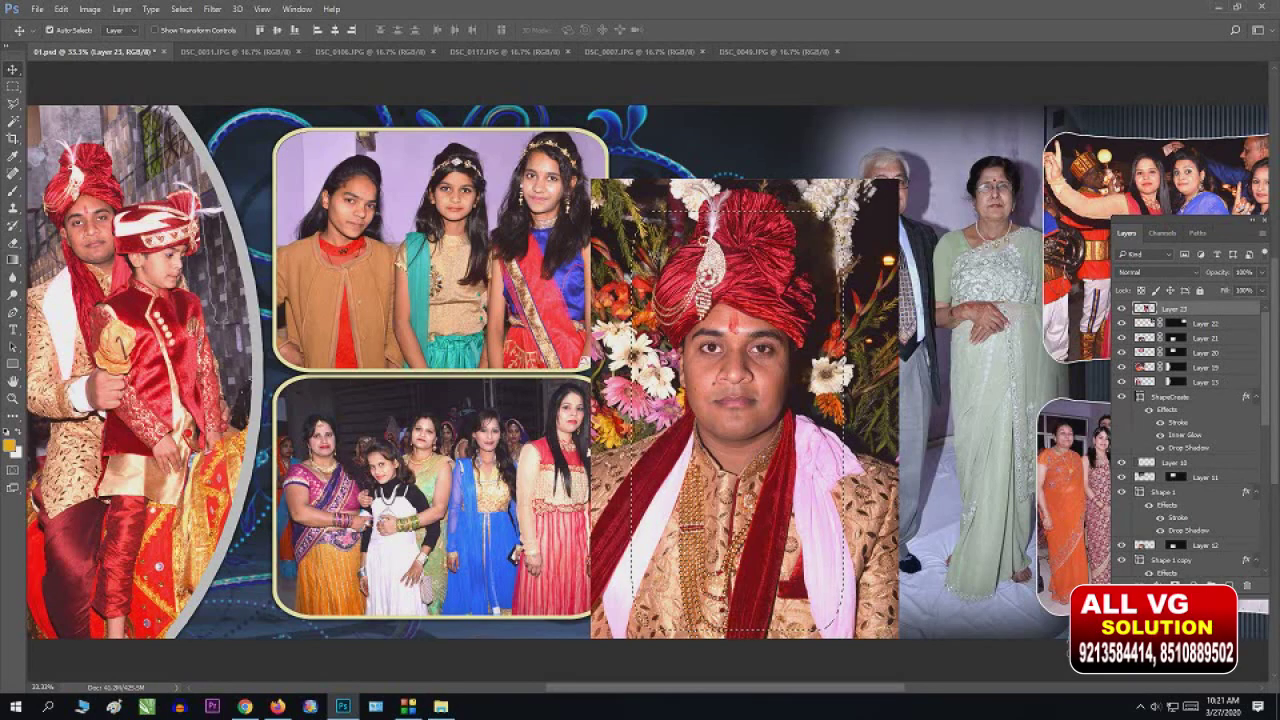
click(1187, 585)
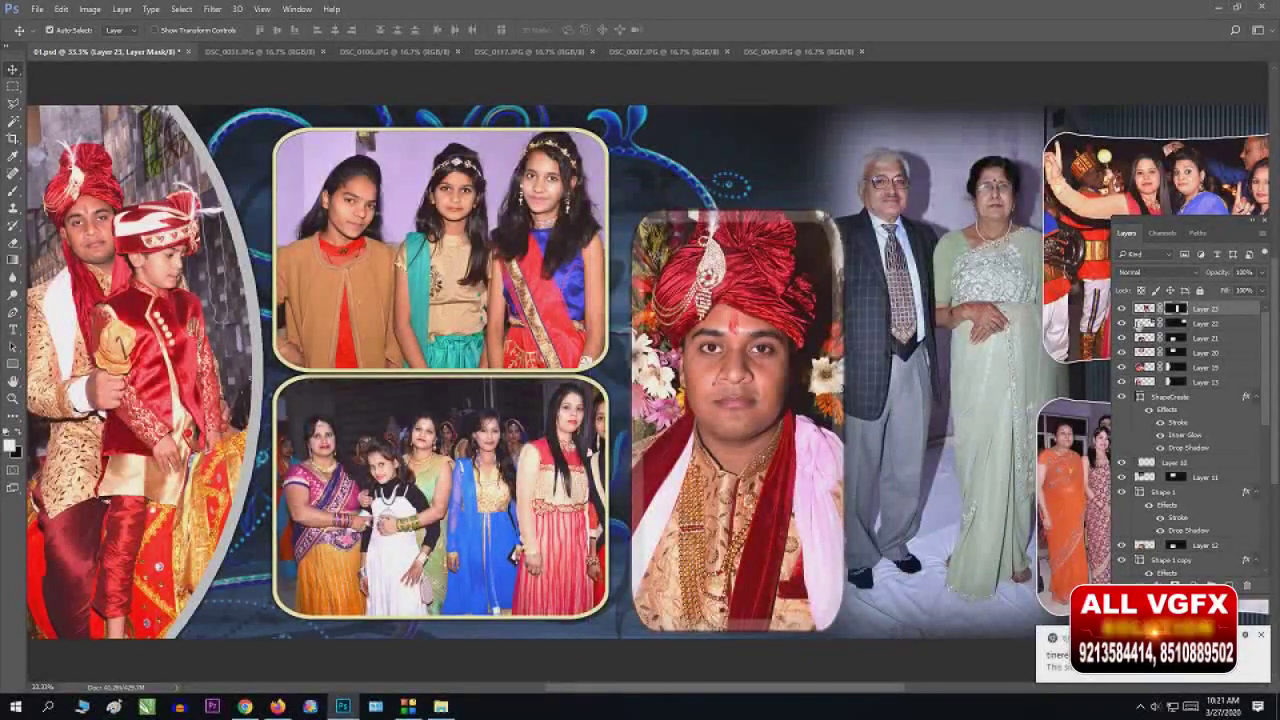
key(ctrl+bracketleft)
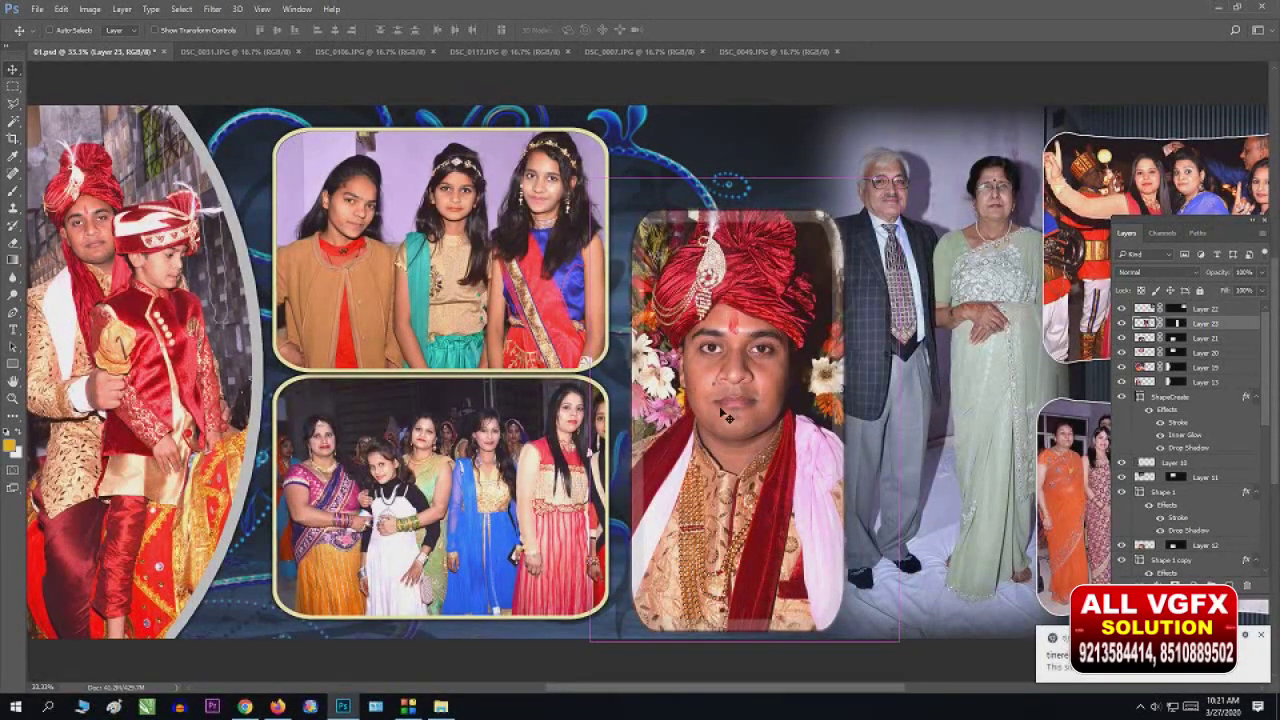
key(ctrl+bracketleft)
key(ctrl+bracketleft)
key(ctrl+bracketleft)
key(ctrl+bracketleft)
key(ctrl+bracketleft)
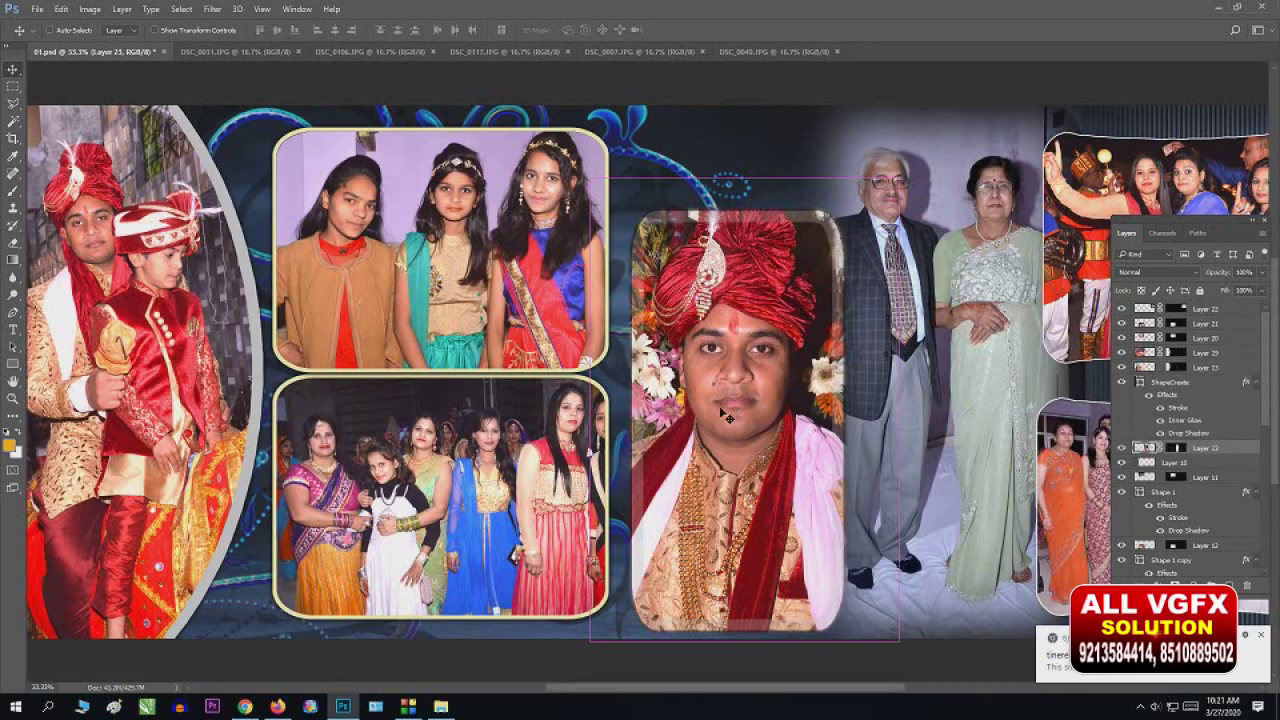
key(ctrl+bracketleft)
key(ctrl+bracketleft)
key(ctrl+bracketleft)
key(ctrl+bracketleft)
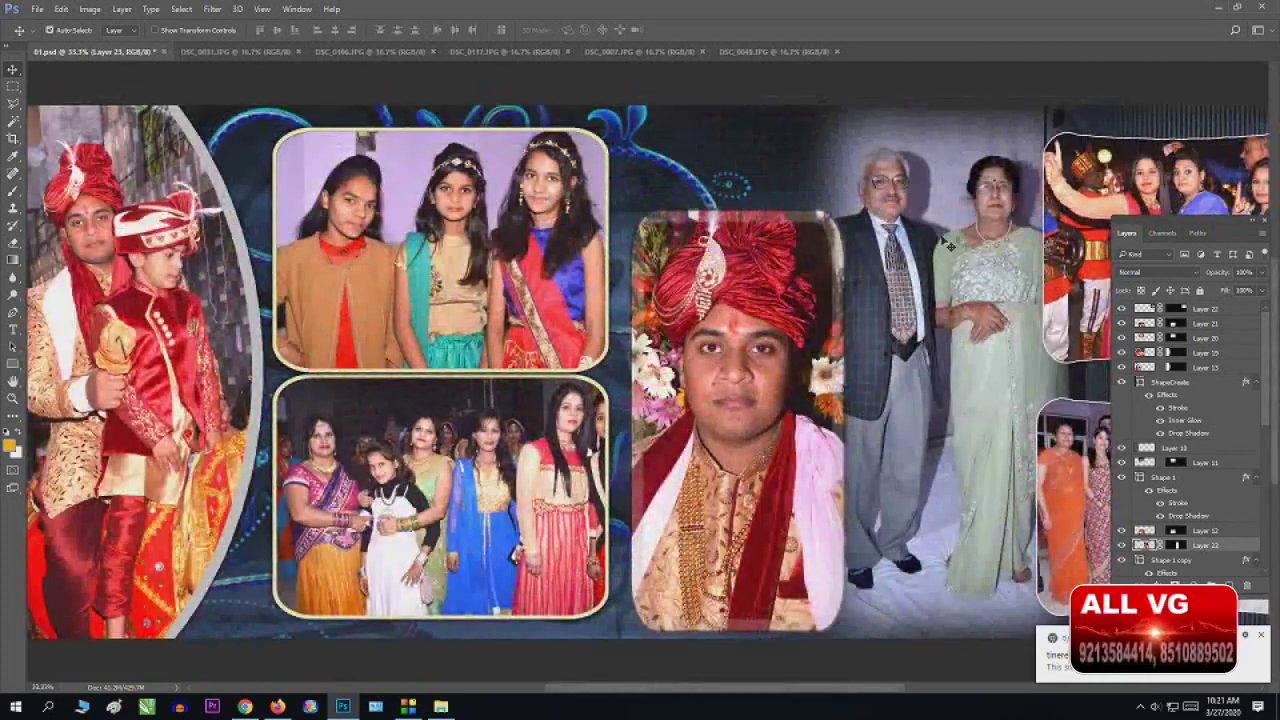
Step: Select the bottom-right photo's layer, zoom out and toggle Layer 18's visibility to check it
click(978, 238)
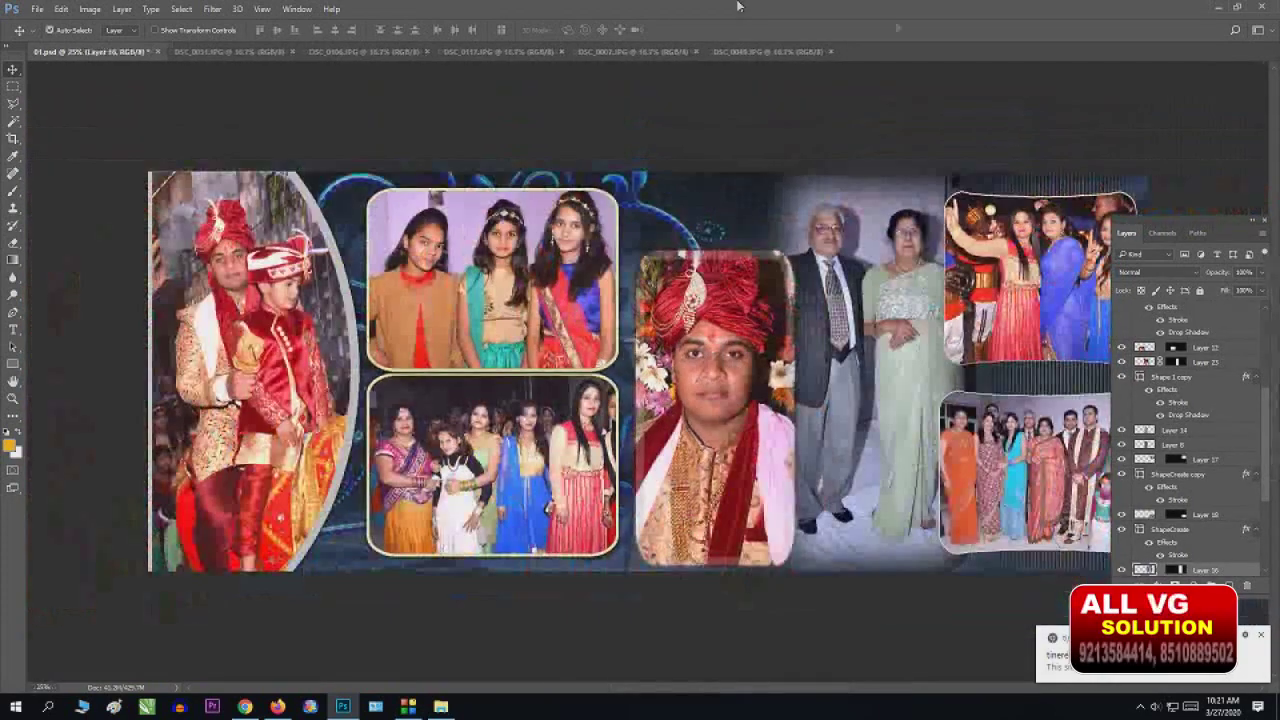
click(960, 497)
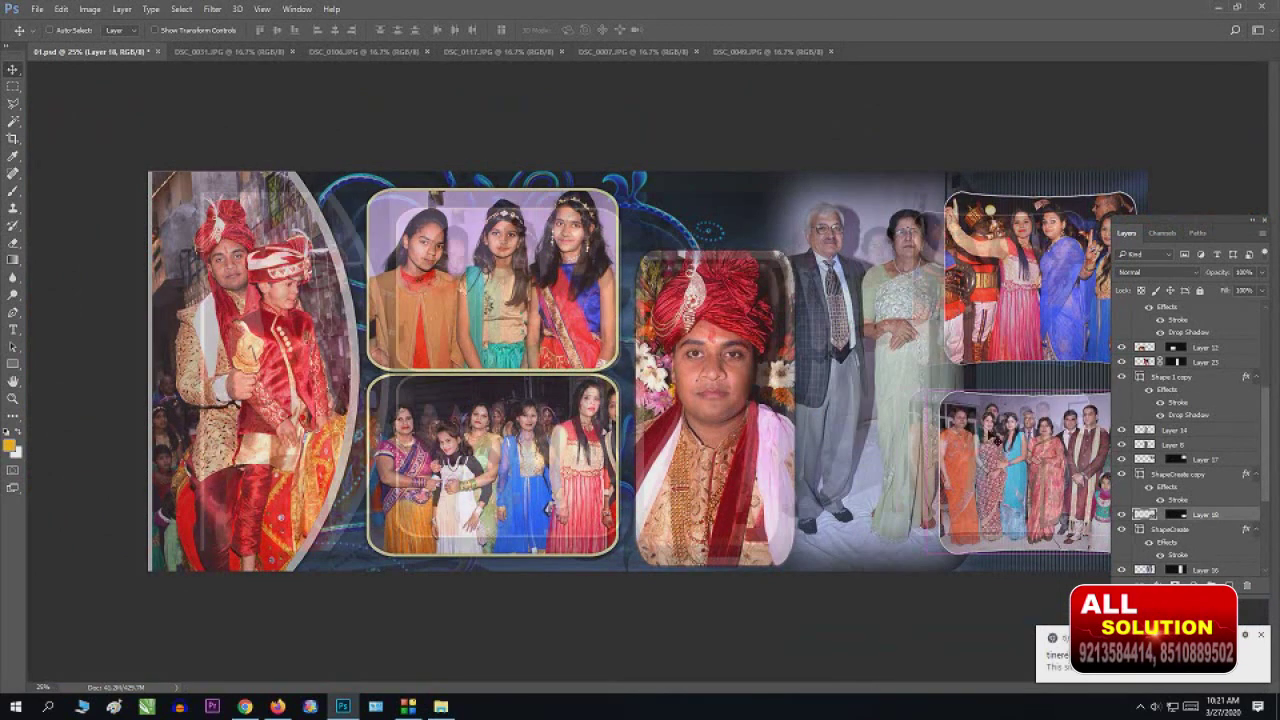
key(ctrl+minus)
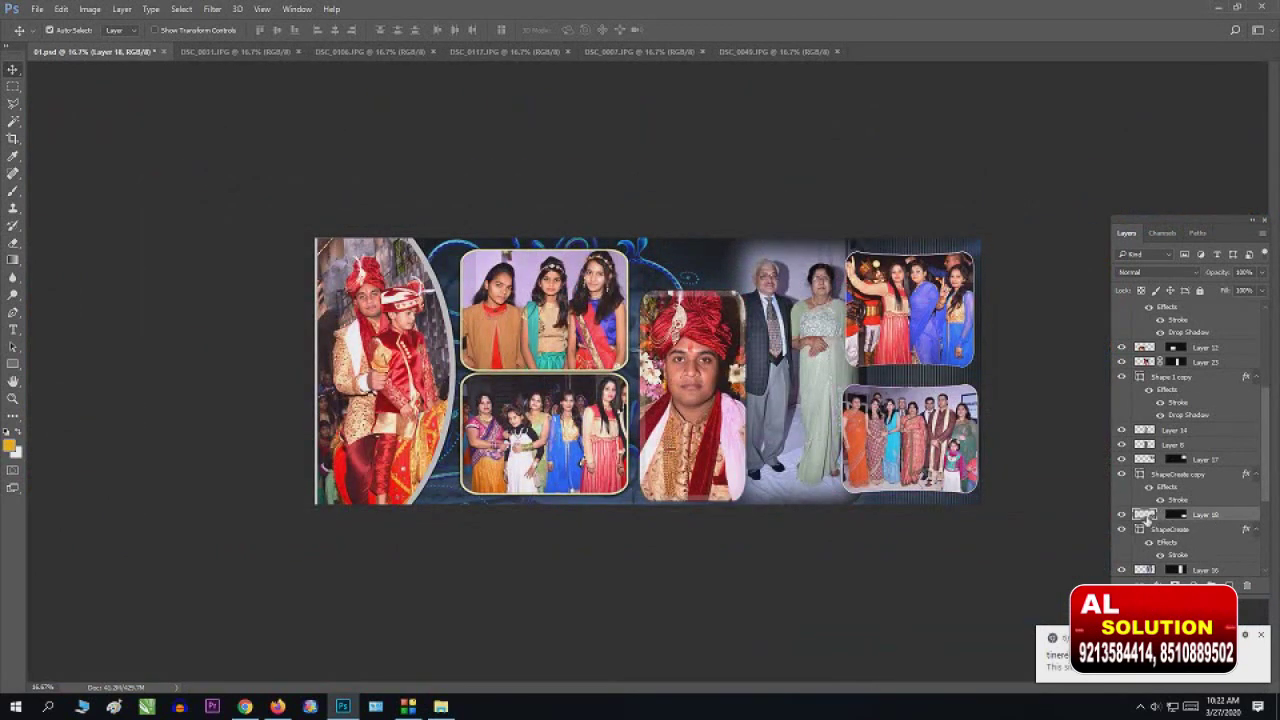
click(1121, 514)
click(1121, 514)
key(ctrl+plus)
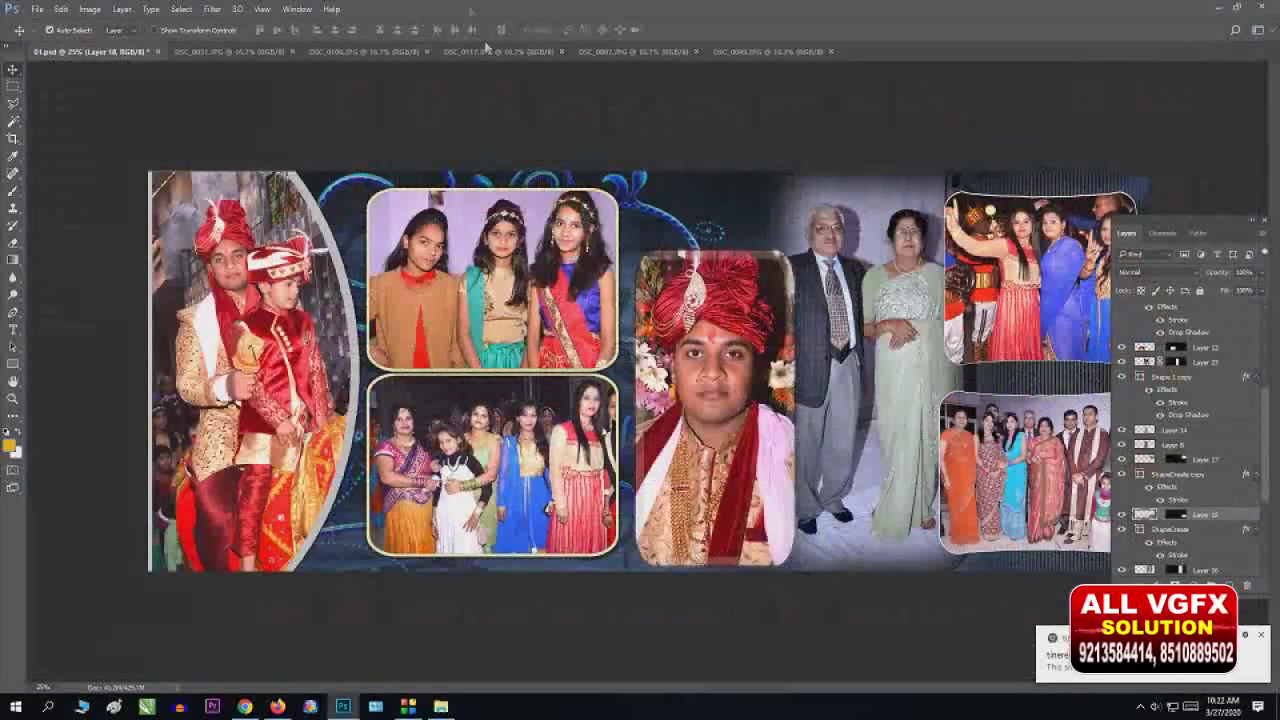
Step: Select the two women in DSC_0007.JPG with the Rectangular Marquee and close that file
click(595, 50)
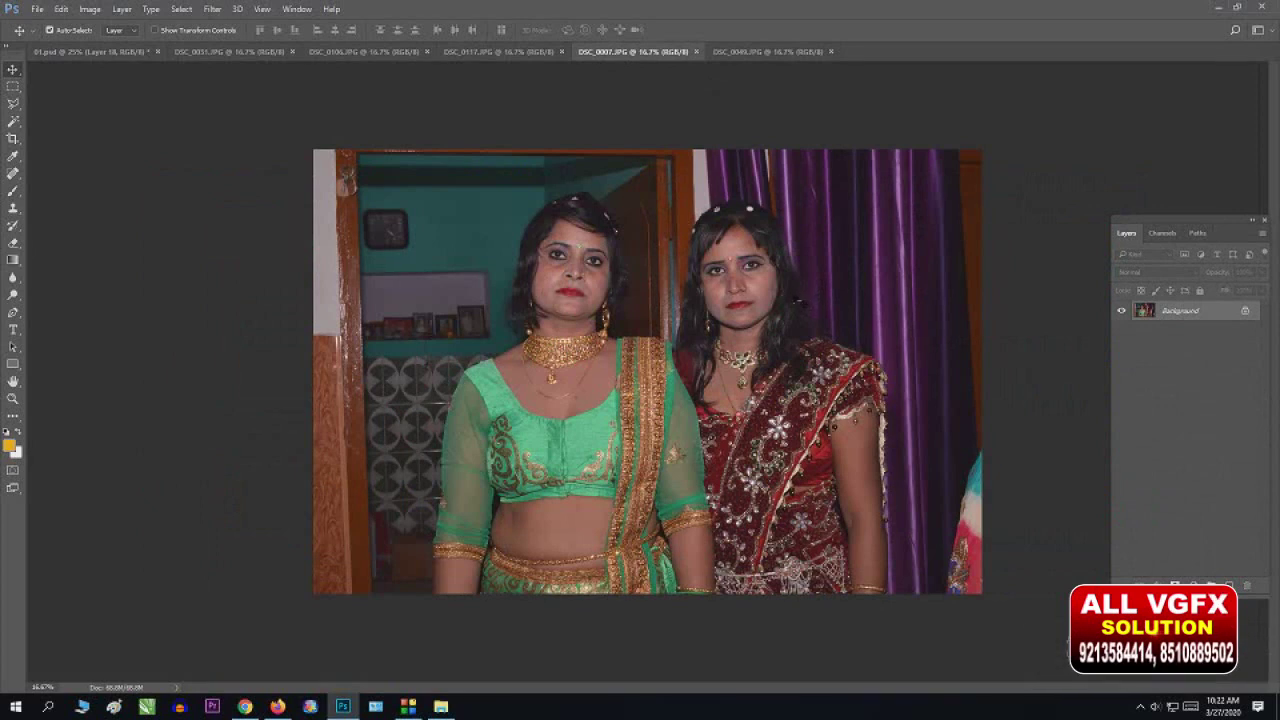
key(m)
drag(403, 160, 933, 600)
key(ctrl+w)
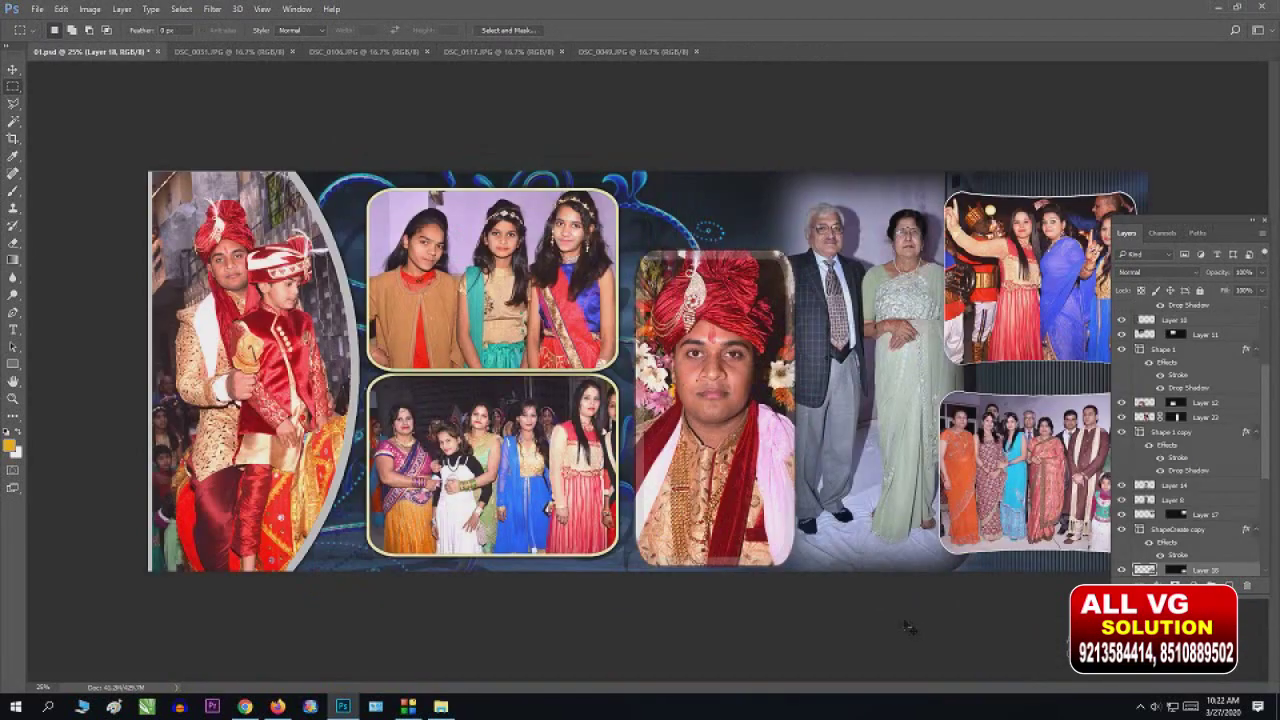
Step: Paste the women photo as Layer 24, scale it to about 34% and place it below the elderly couple
key(ctrl+v)
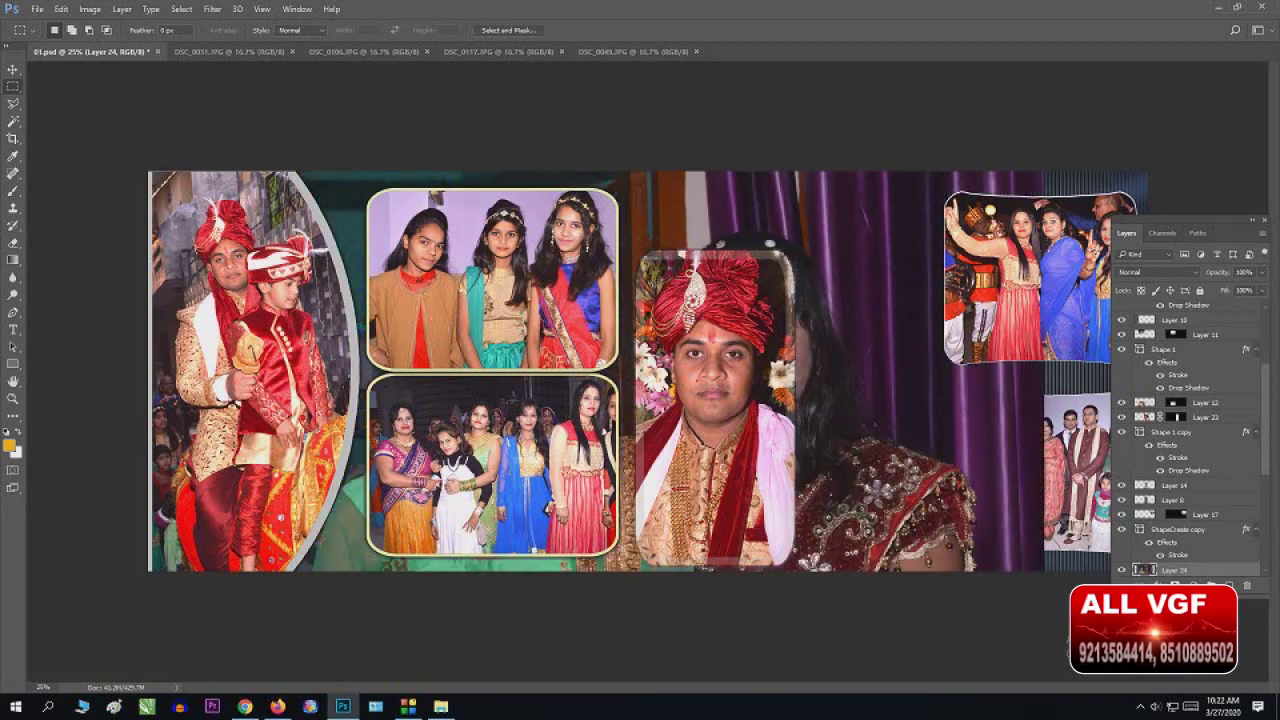
key(ctrl+t)
drag(246, 171, 500, 377)
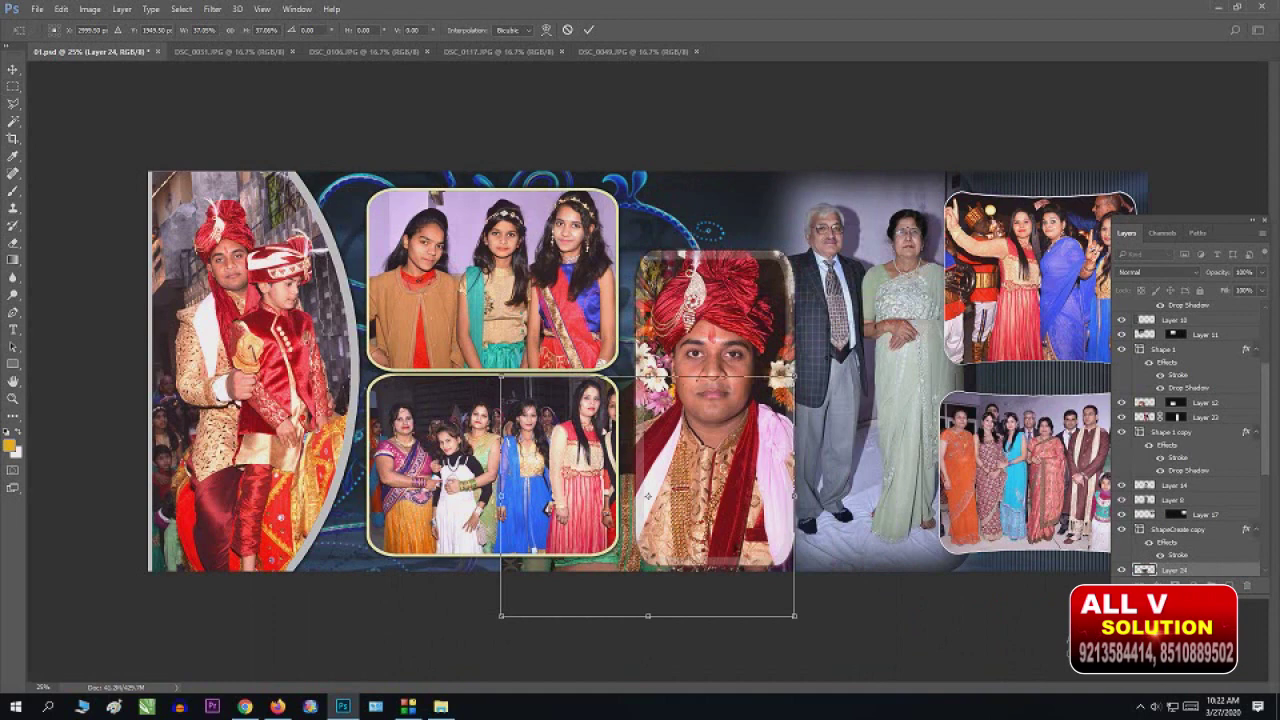
mouse_move(647, 495)
mouse_down()
mouse_move(1040, 510)
mouse_move(1034, 548)
mouse_up()
drag(1219, 224, 162, 240)
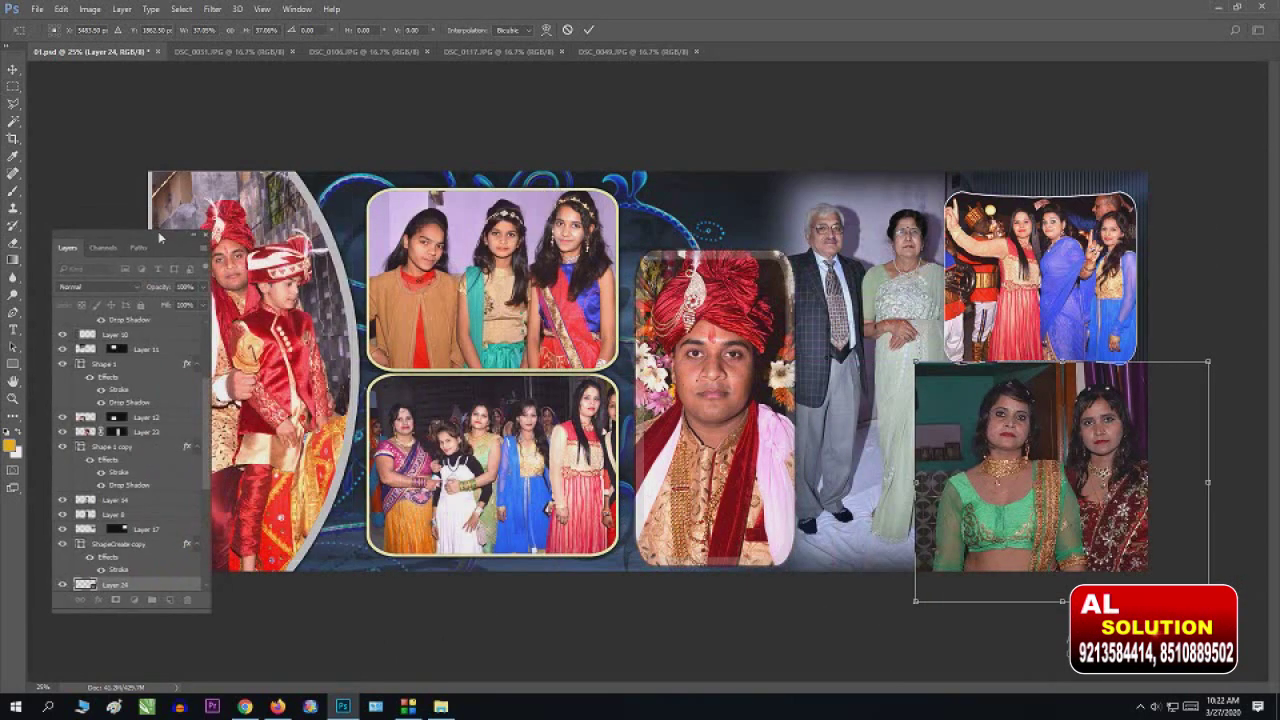
mouse_move(1111, 379)
mouse_down()
mouse_move(1062, 379)
mouse_move(1075, 379)
mouse_up()
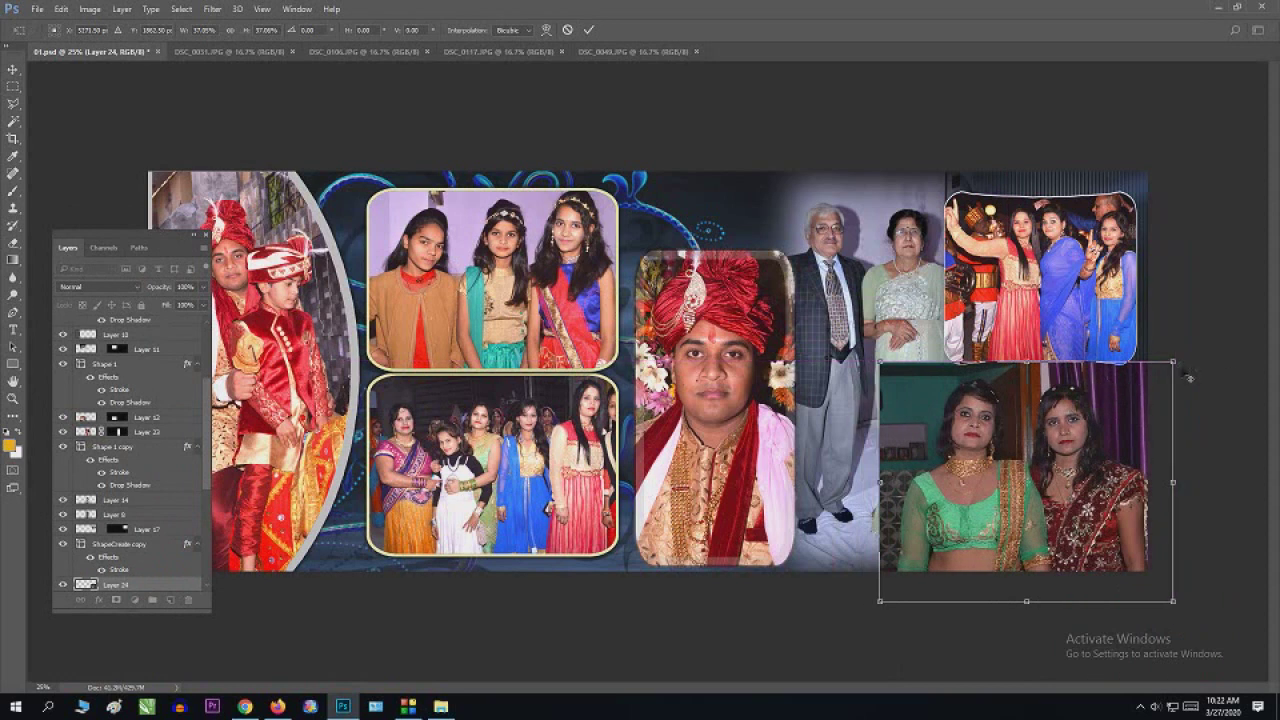
drag(1189, 378, 1174, 389)
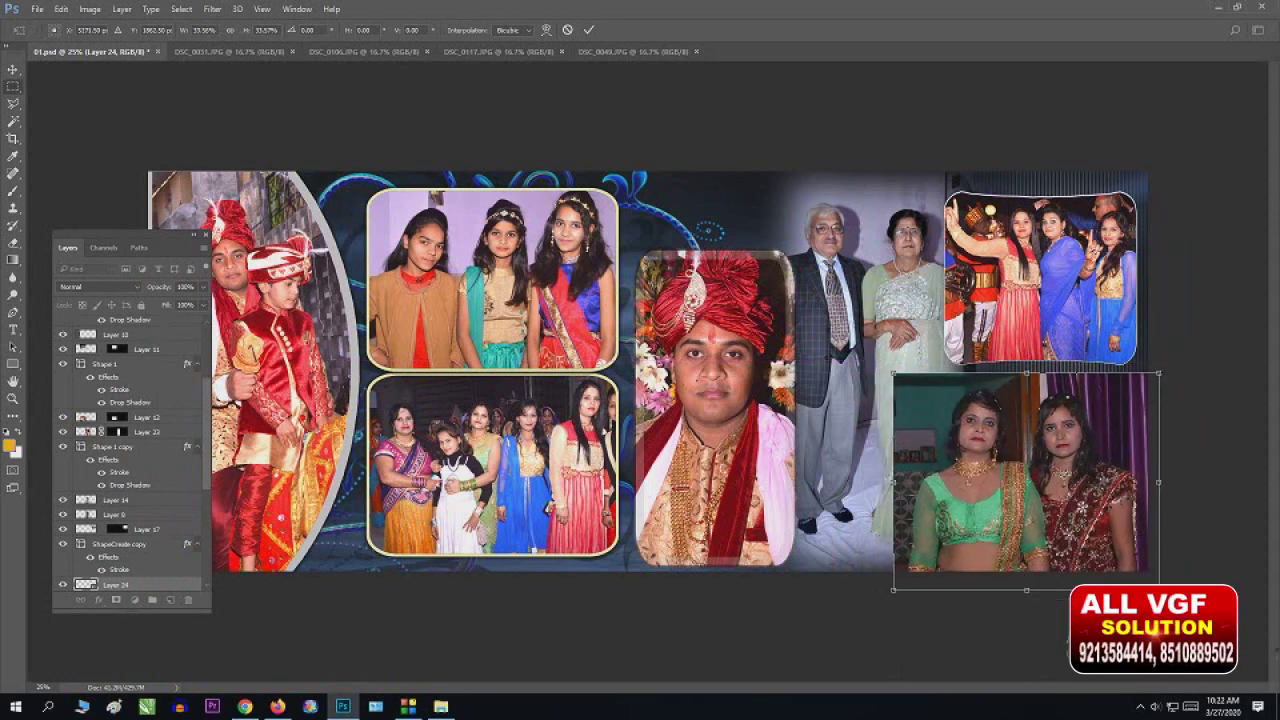
key(Return)
mouse_move(1020, 478)
mouse_down()
mouse_move(922, 463)
mouse_move(852, 424)
mouse_up()
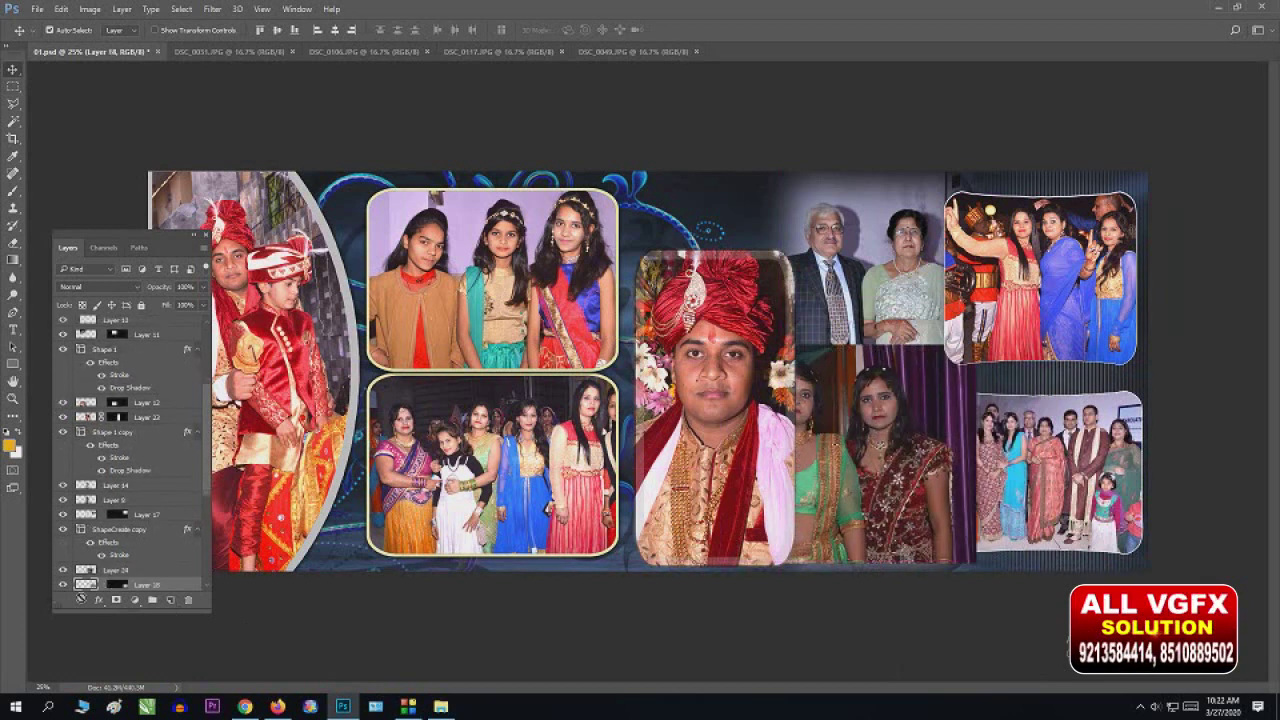
Step: Check the family photo layer and try moving Layer 24 below Layer 18, undoing both attempts
click(61, 586)
click(61, 586)
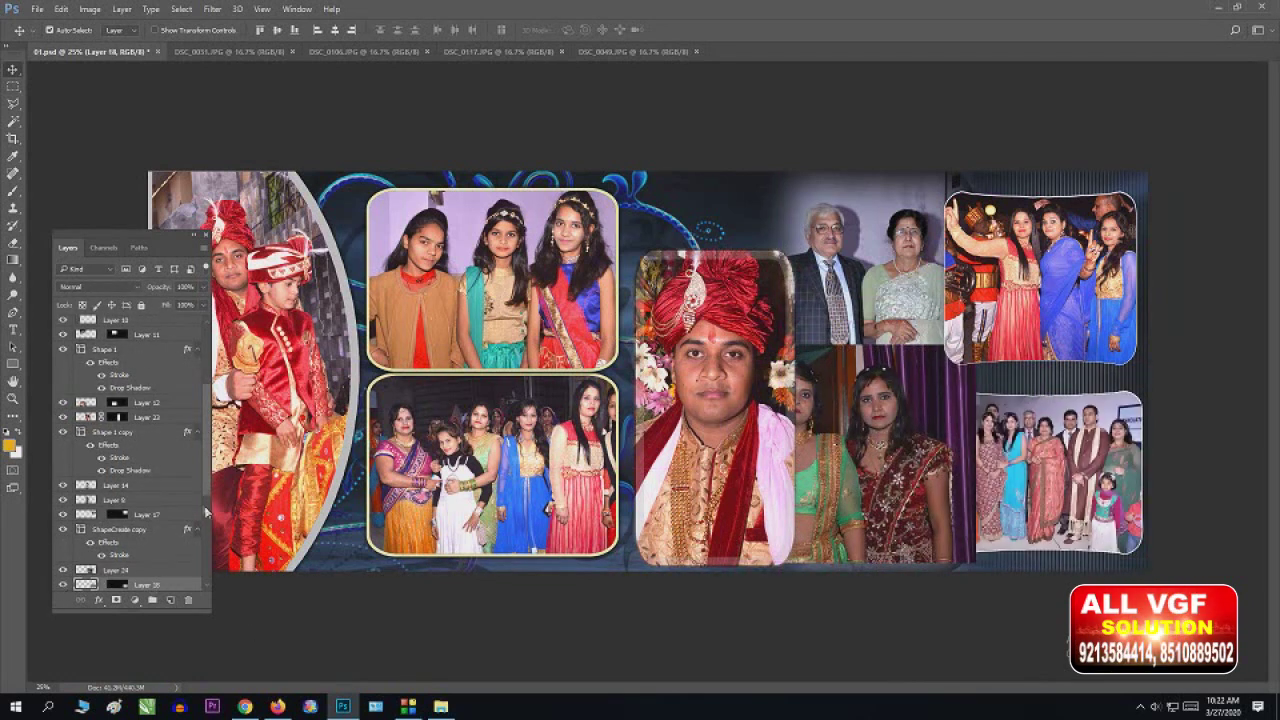
drag(206, 489, 205, 524)
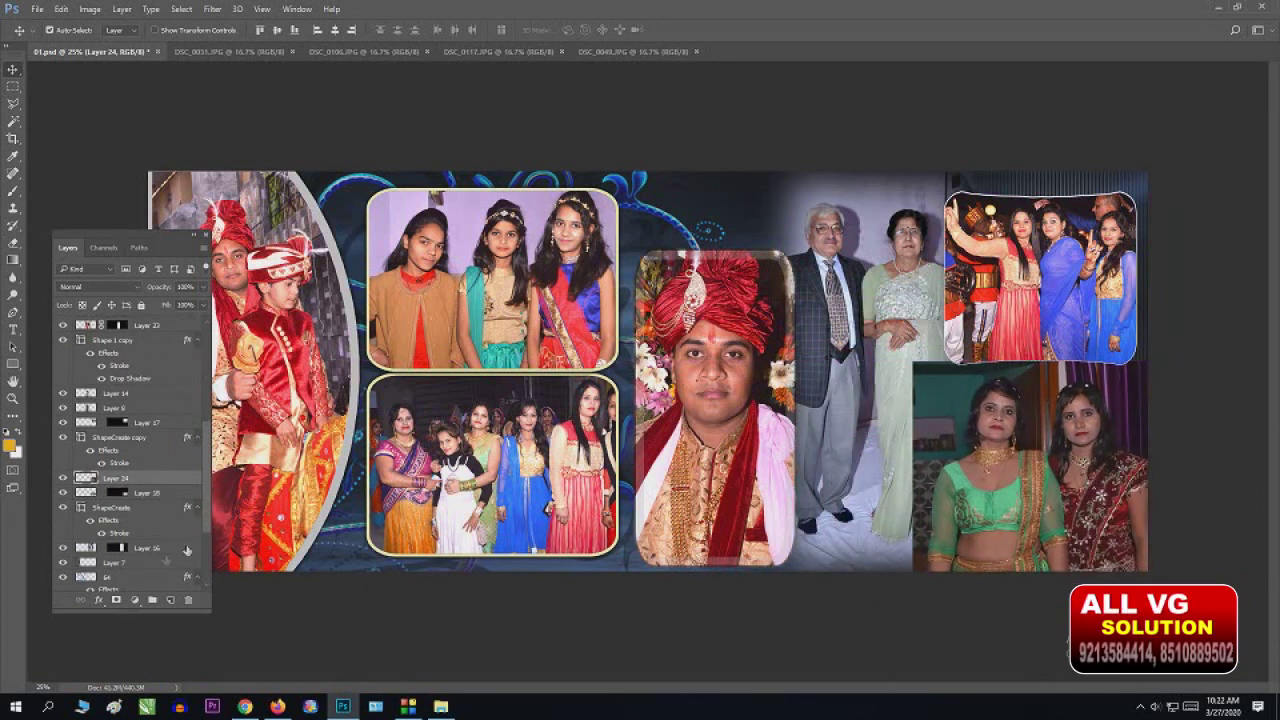
click(121, 493)
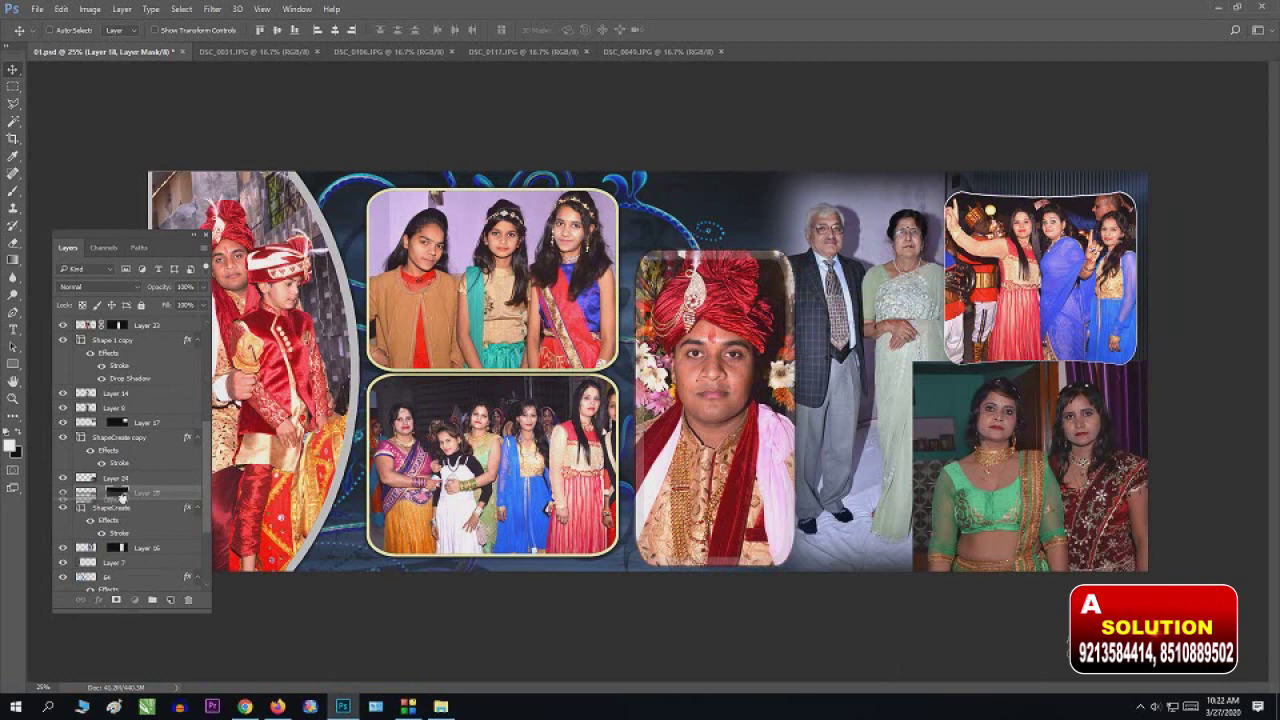
drag(122, 493, 122, 500)
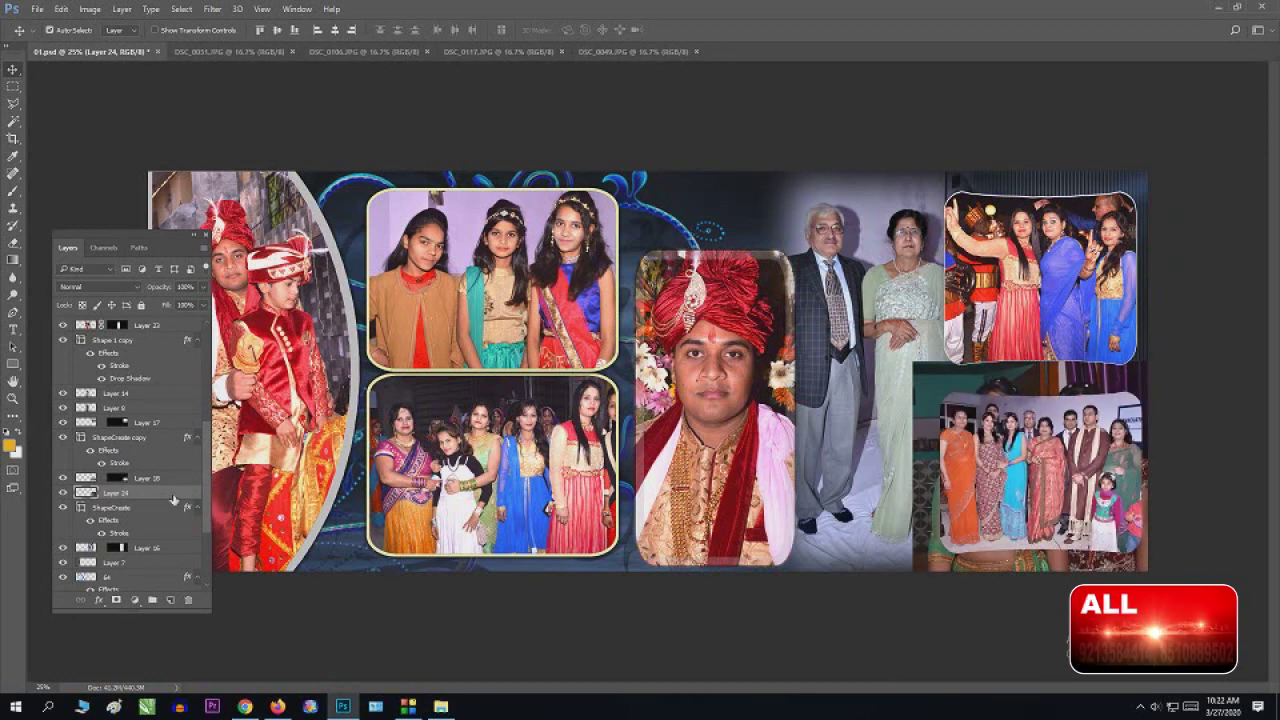
key(ctrl+z)
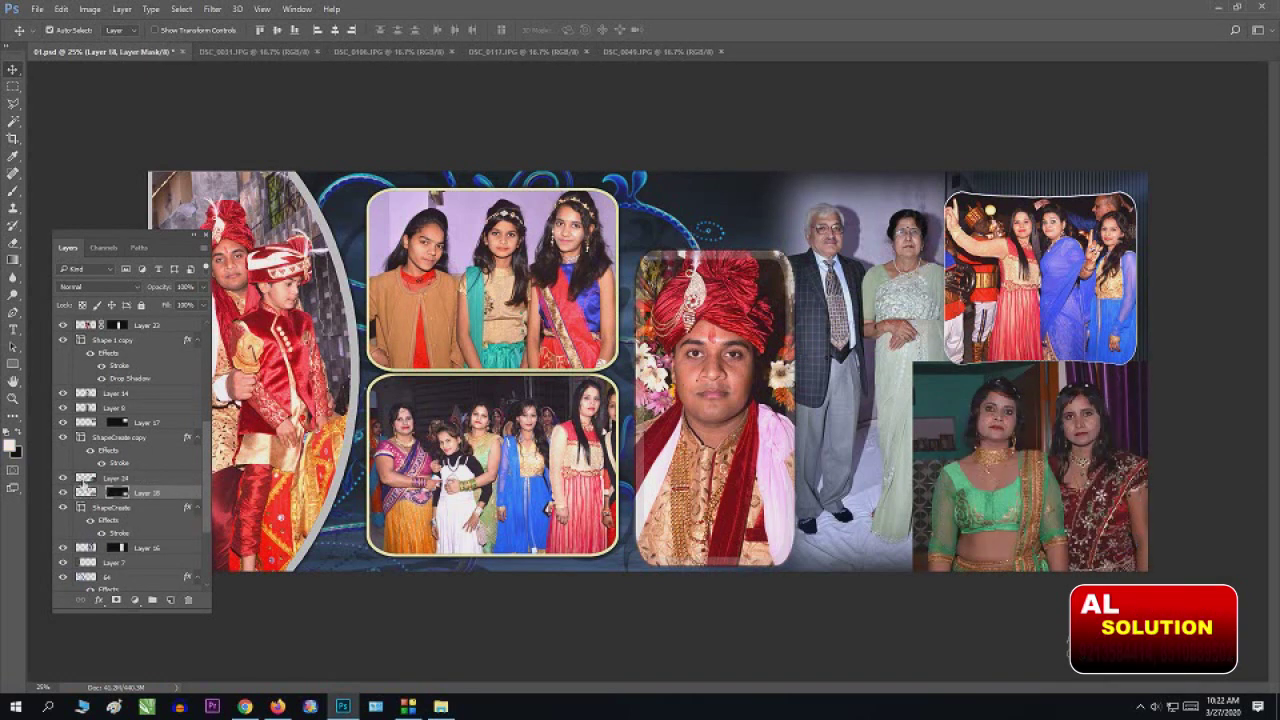
drag(110, 480, 130, 500)
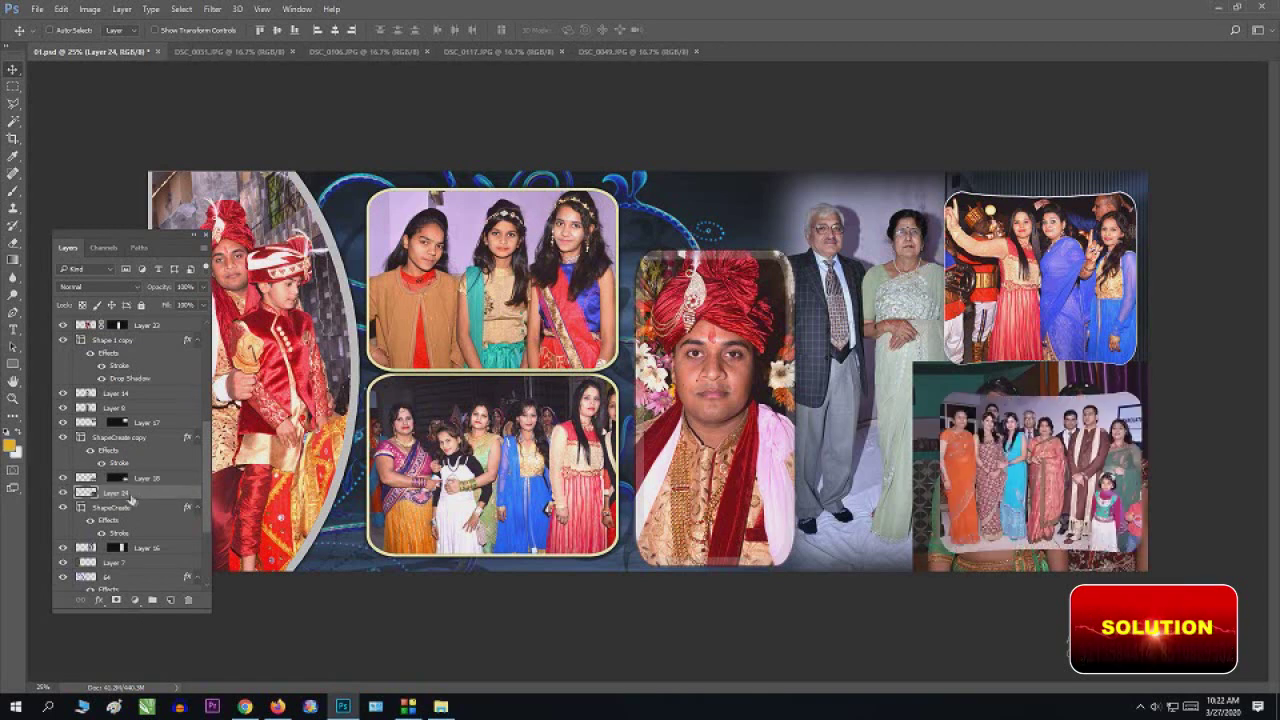
key(ctrl+z)
Step: Fade Layer 24 to about 69% opacity and move the two-women photo over the bottom-right frame
click(153, 483)
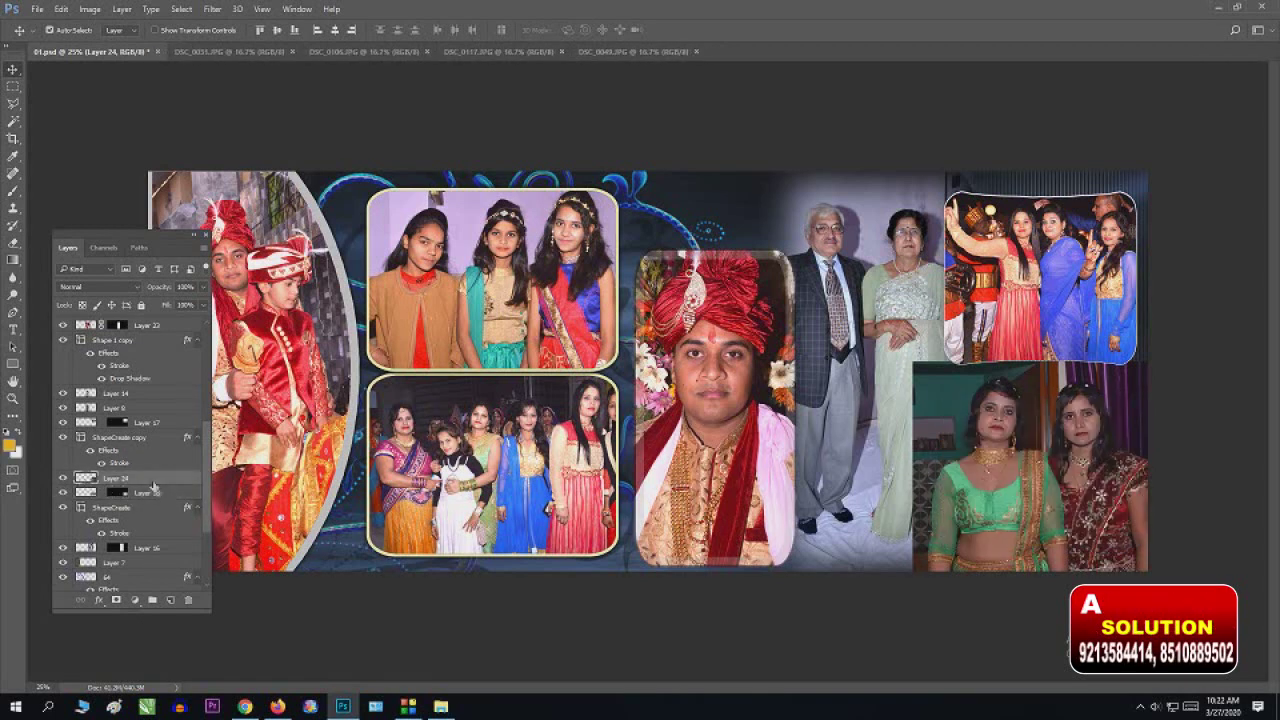
key(3)
key(8)
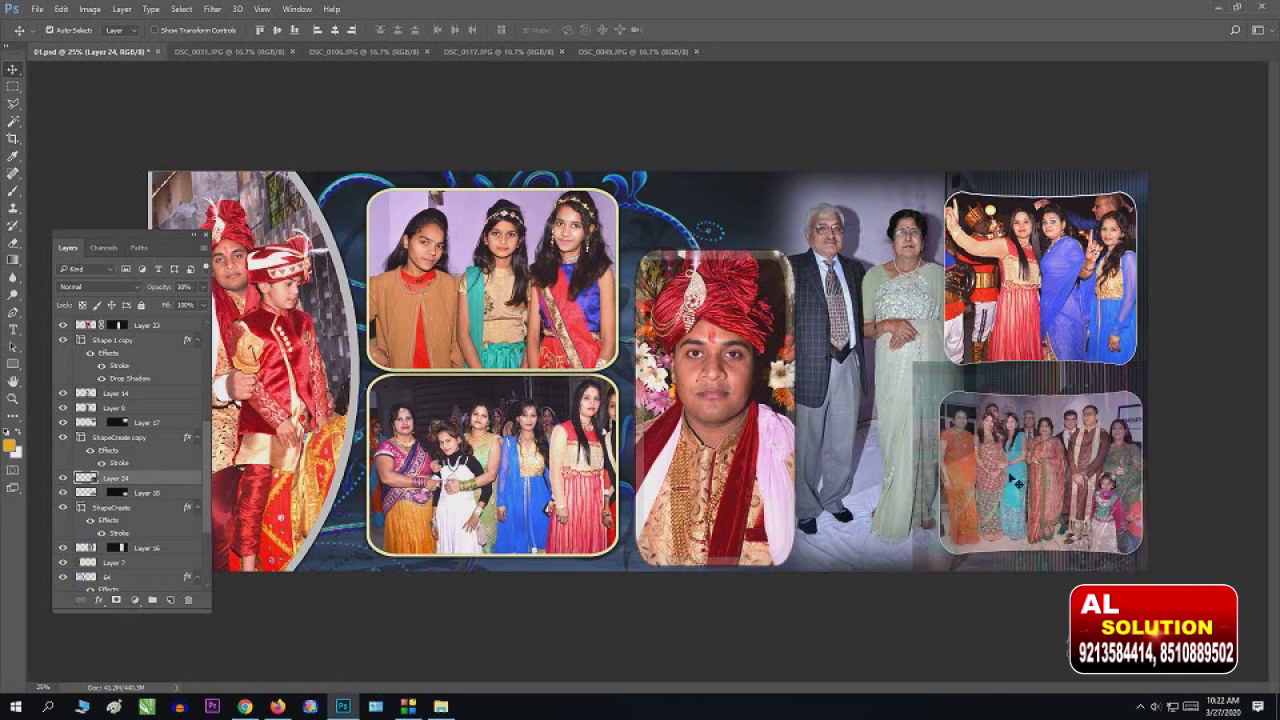
key(6)
key(9)
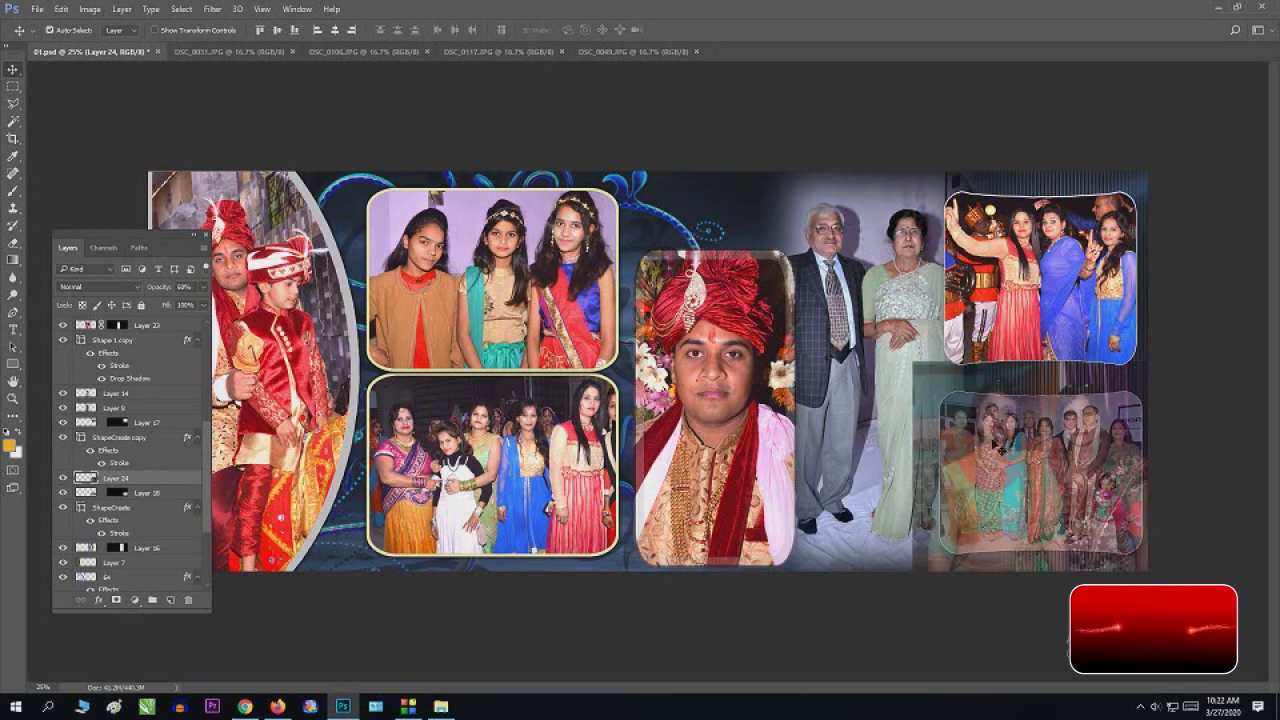
drag(932, 388, 940, 412)
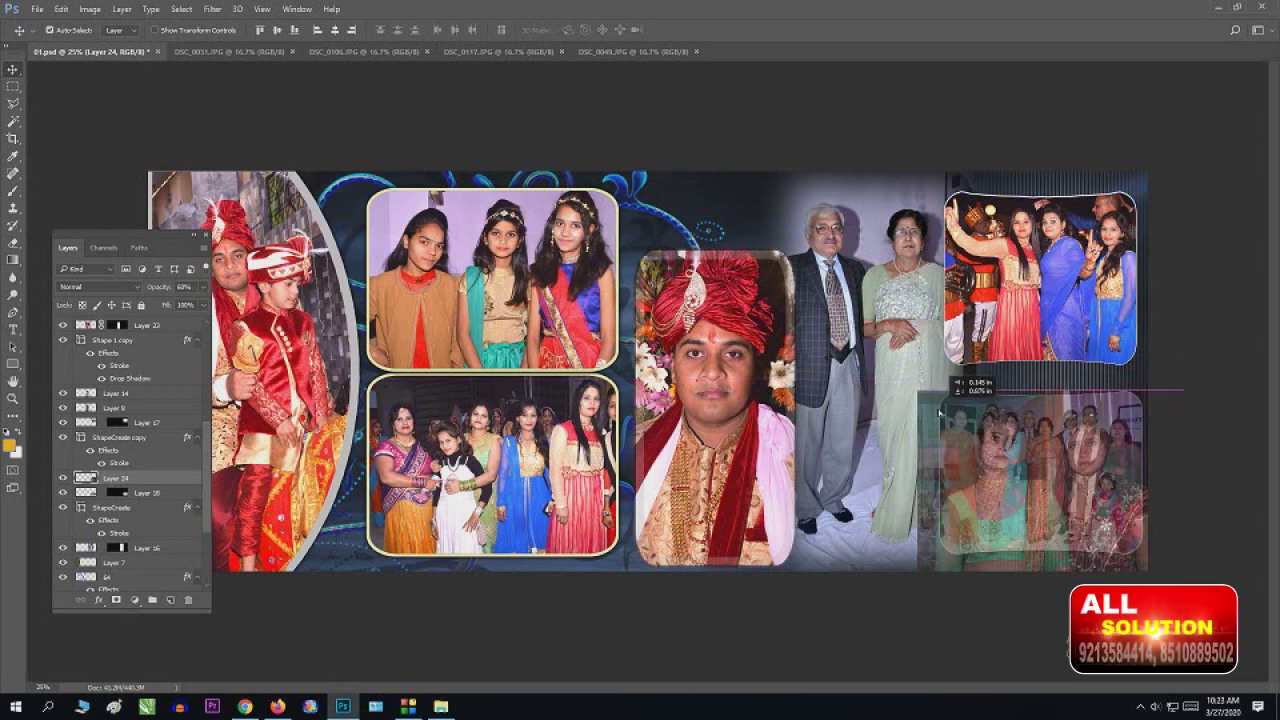
key(ctrl+t)
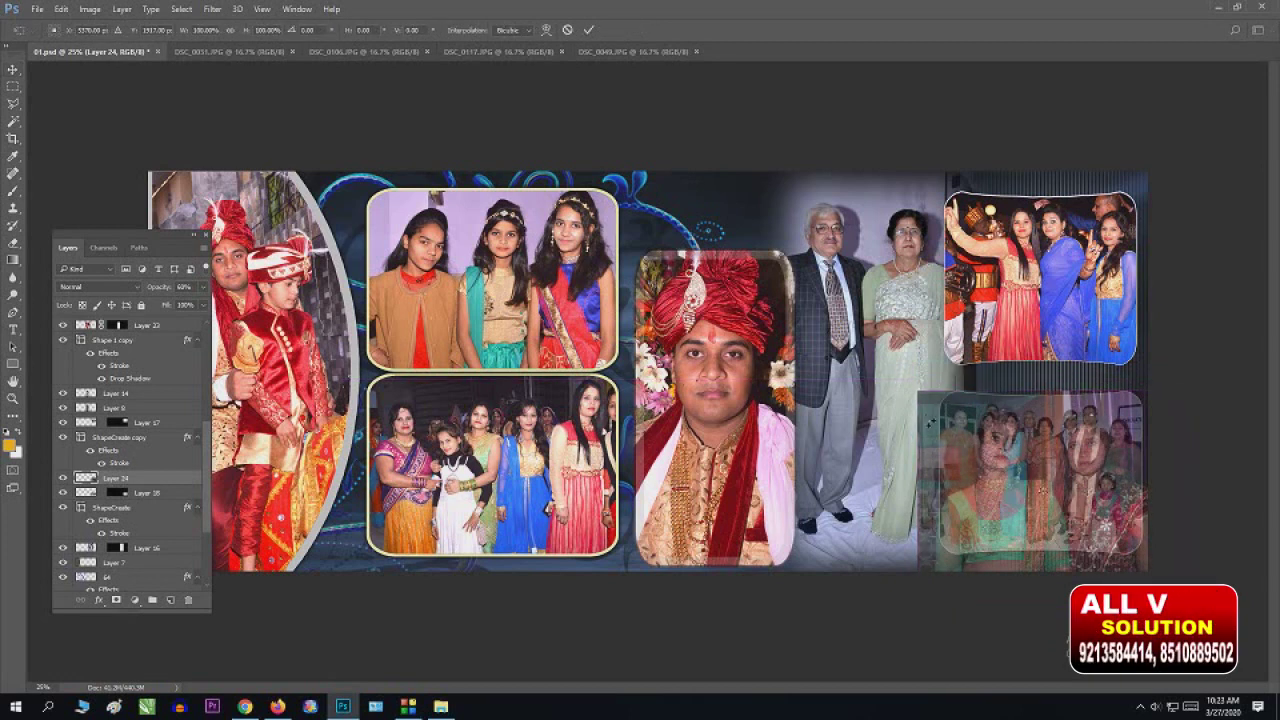
key(Return)
click(1045, 398)
drag(925, 458, 925, 423)
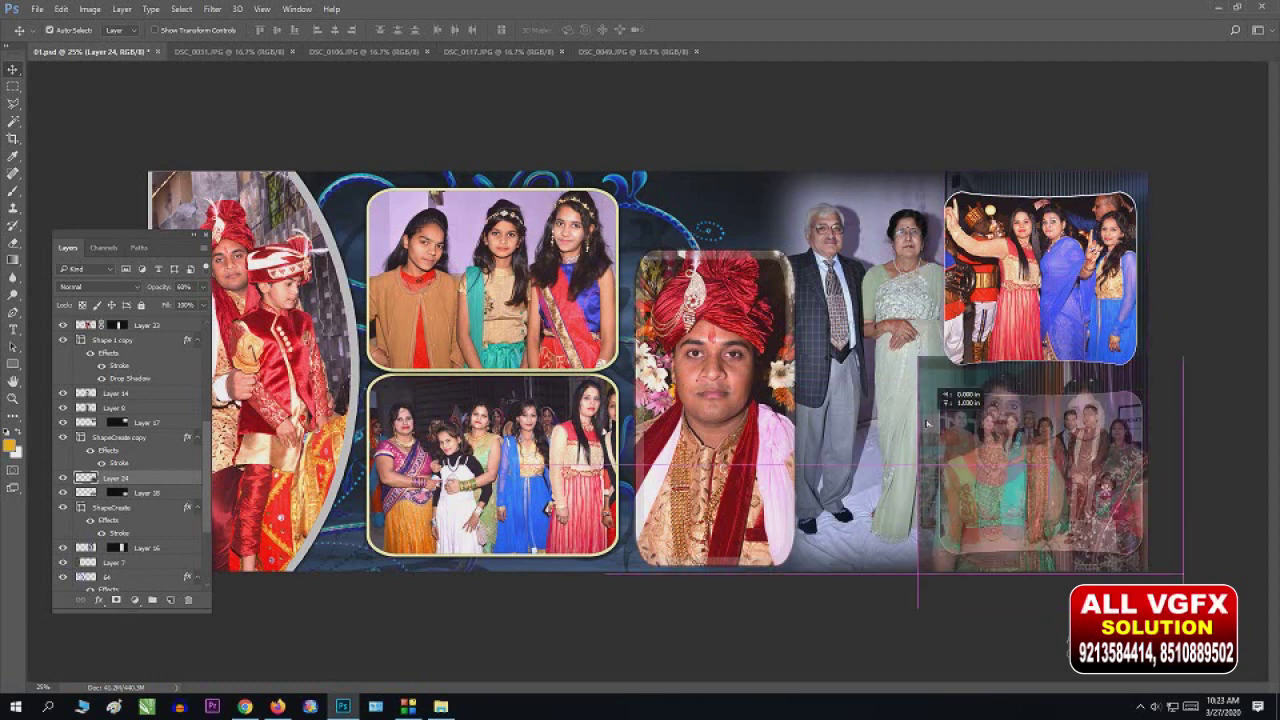
Step: Scale the two-women photo down to about 86% to fit the frame
key(ctrl+t)
drag(1186, 372, 1157, 387)
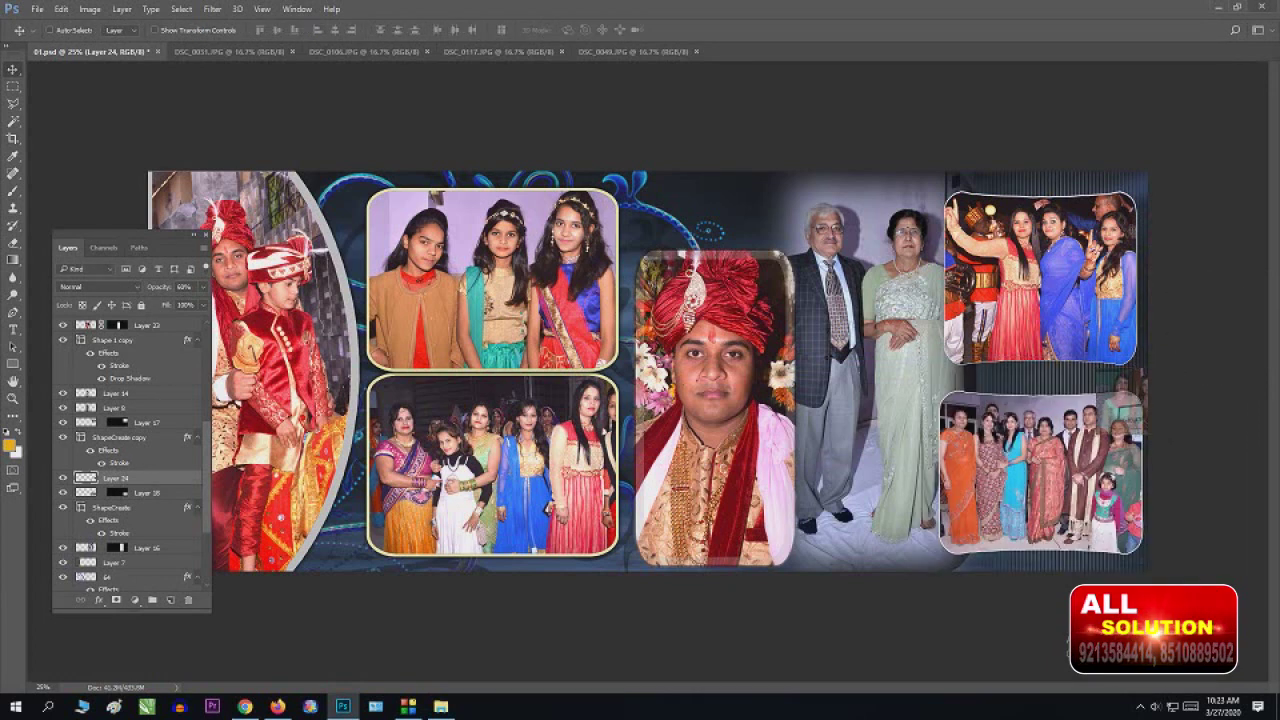
key(Escape)
key(ctrl+t)
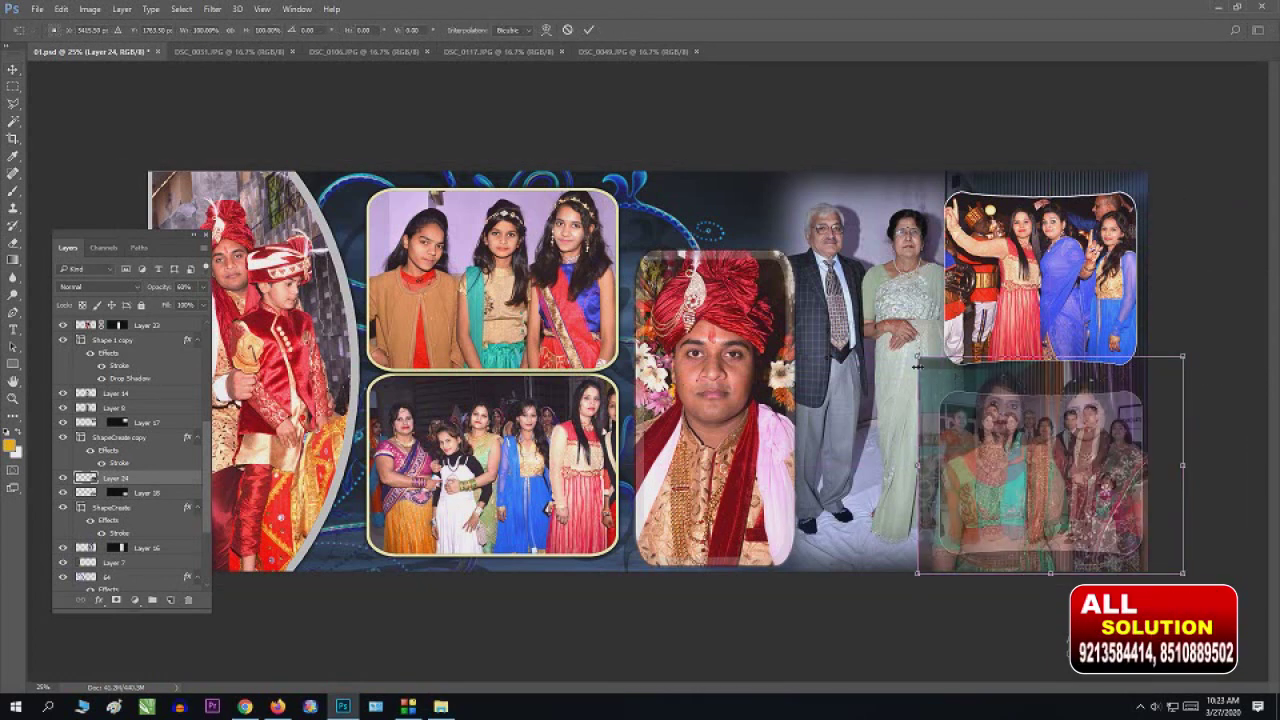
drag(916, 357, 950, 385)
mouse_move(1050, 410)
mouse_down()
mouse_move(1033, 390)
mouse_move(1033, 427)
mouse_up()
key(Return)
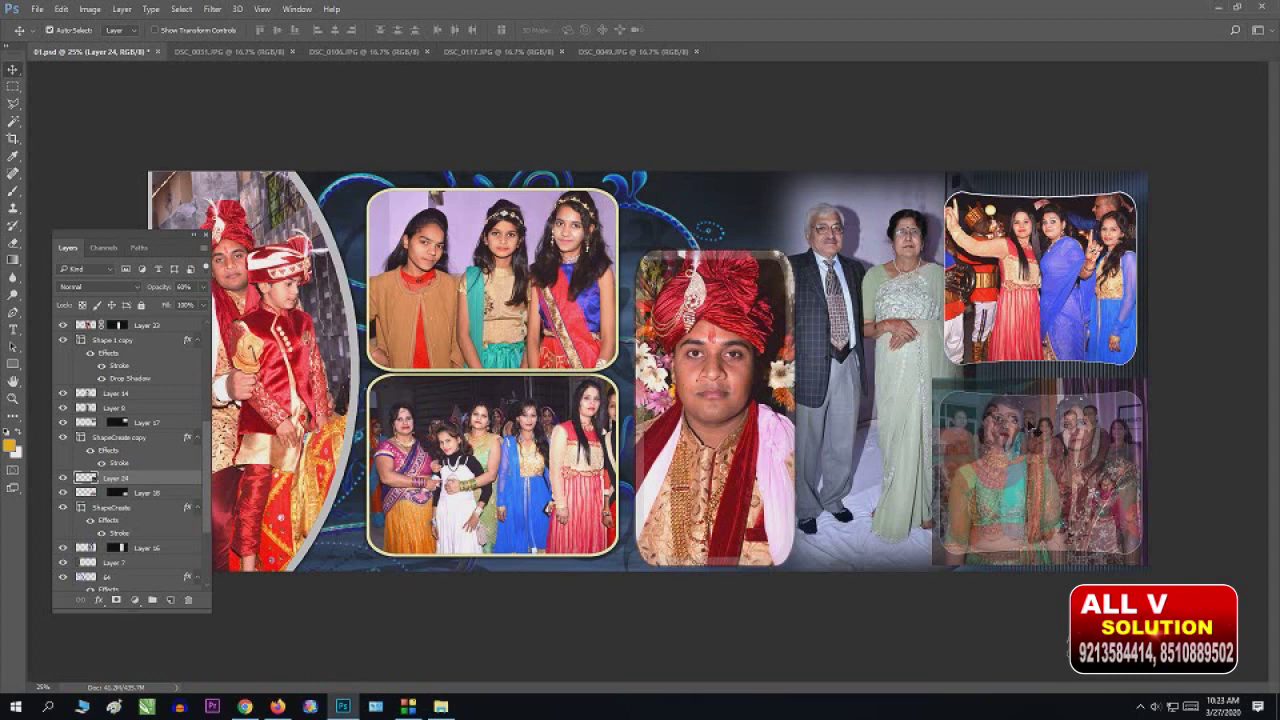
Step: Load Layer 18's frame shape as a selection and mask Layer 24 with it
ctrl+click(120, 493)
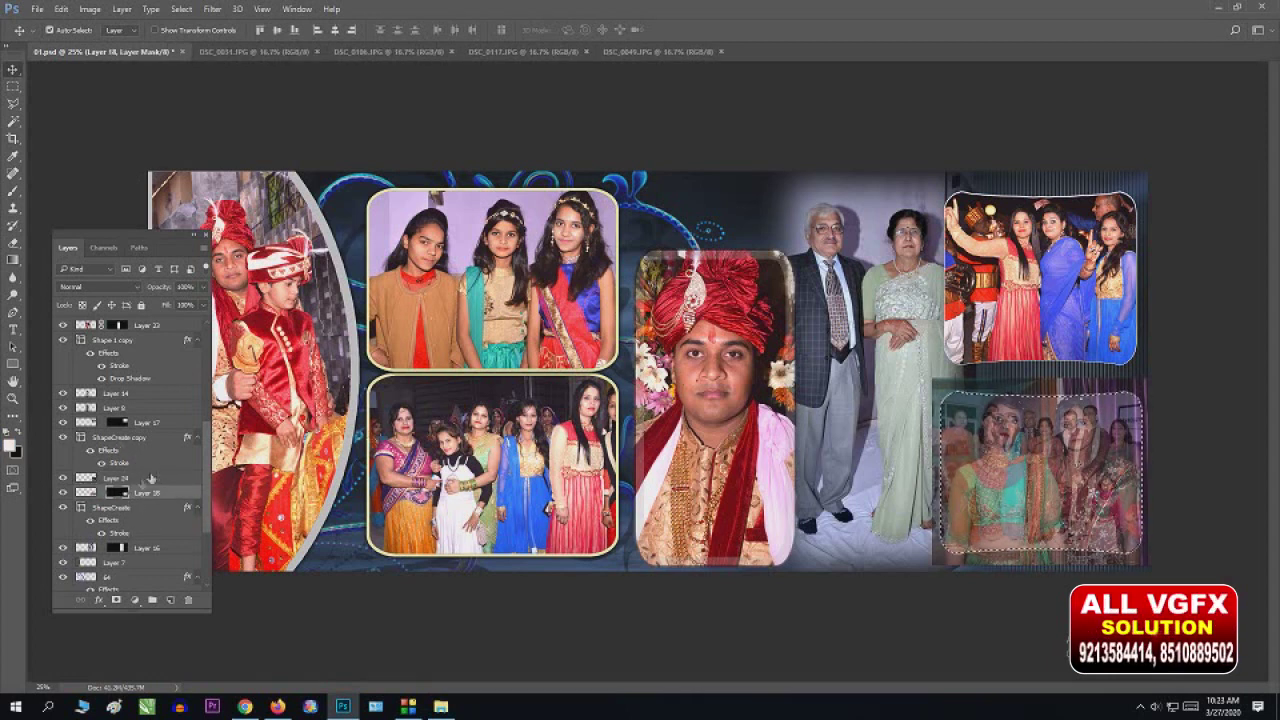
click(135, 479)
click(116, 600)
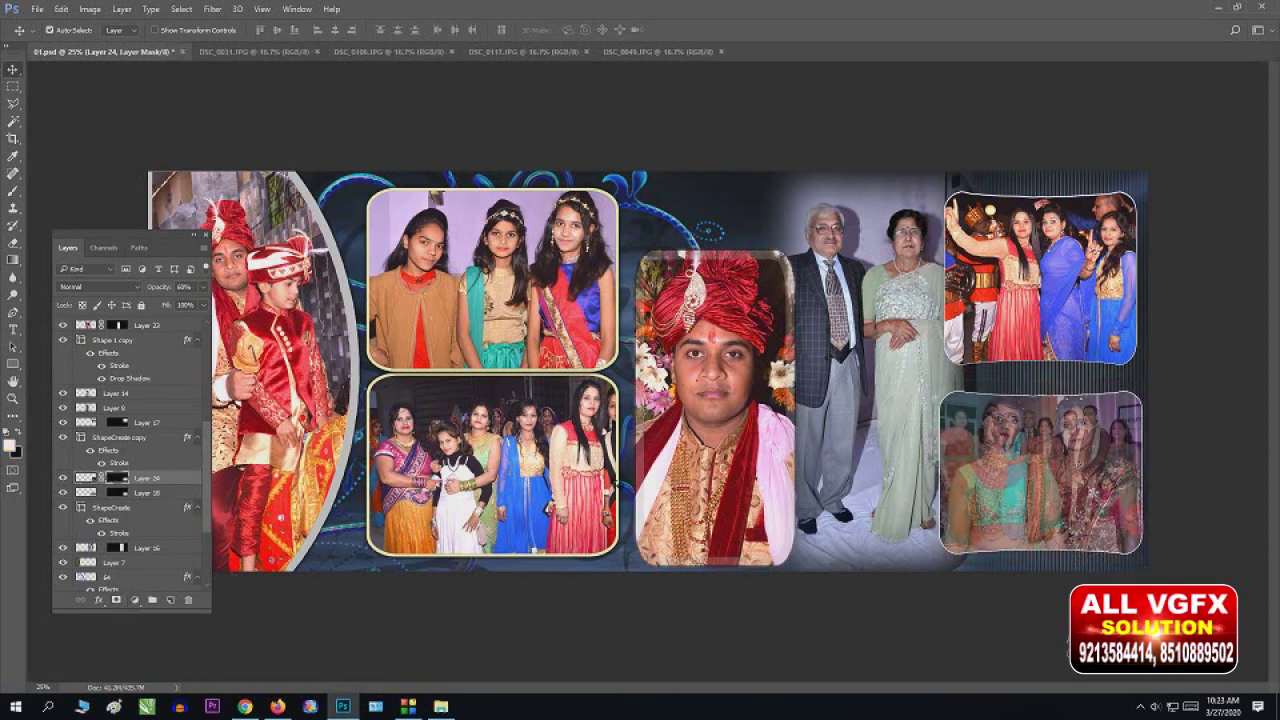
Step: Restore Layer 24 to 100% opacity and brighten its image with a Levels white input of 181
key(0)
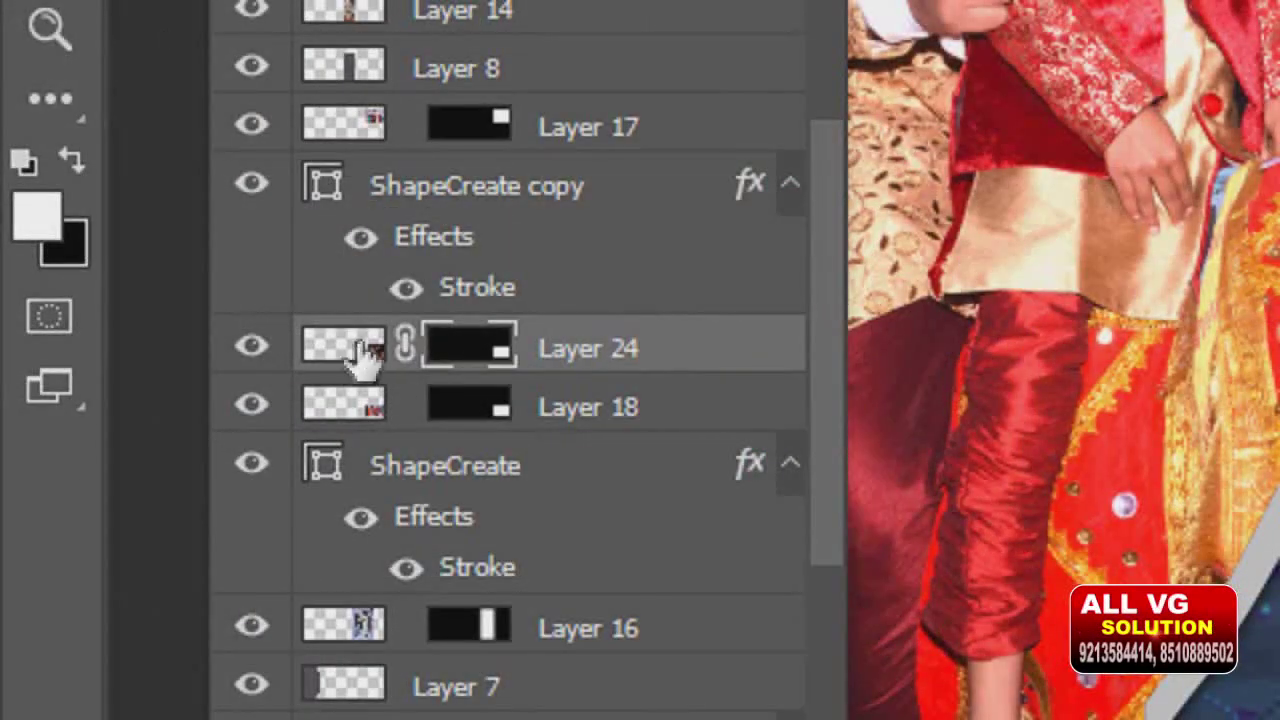
click(345, 346)
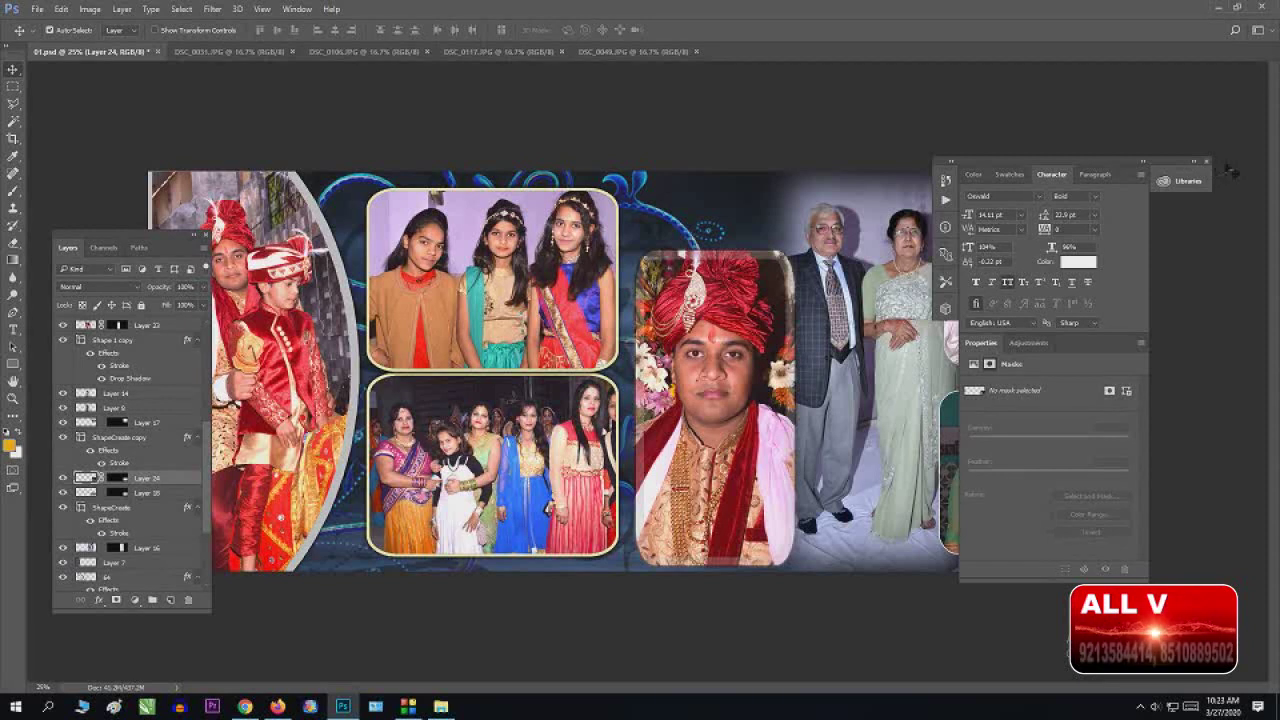
click(1206, 160)
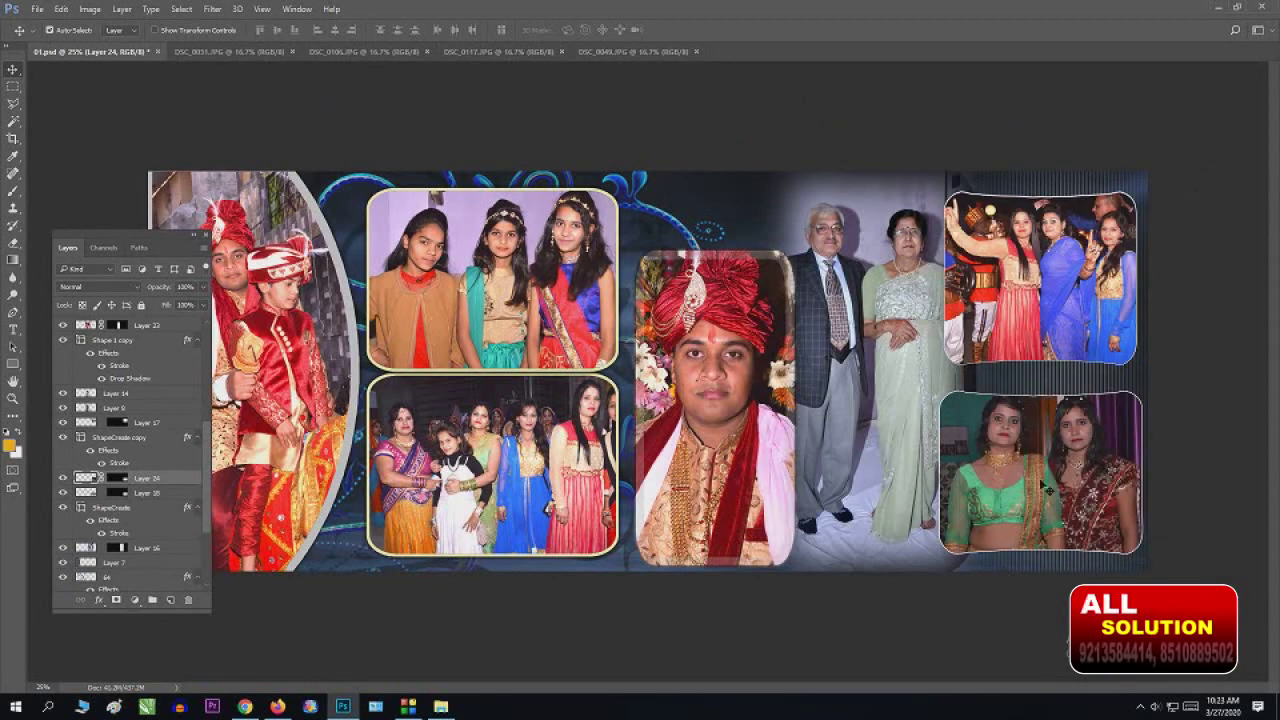
key(ctrl+l)
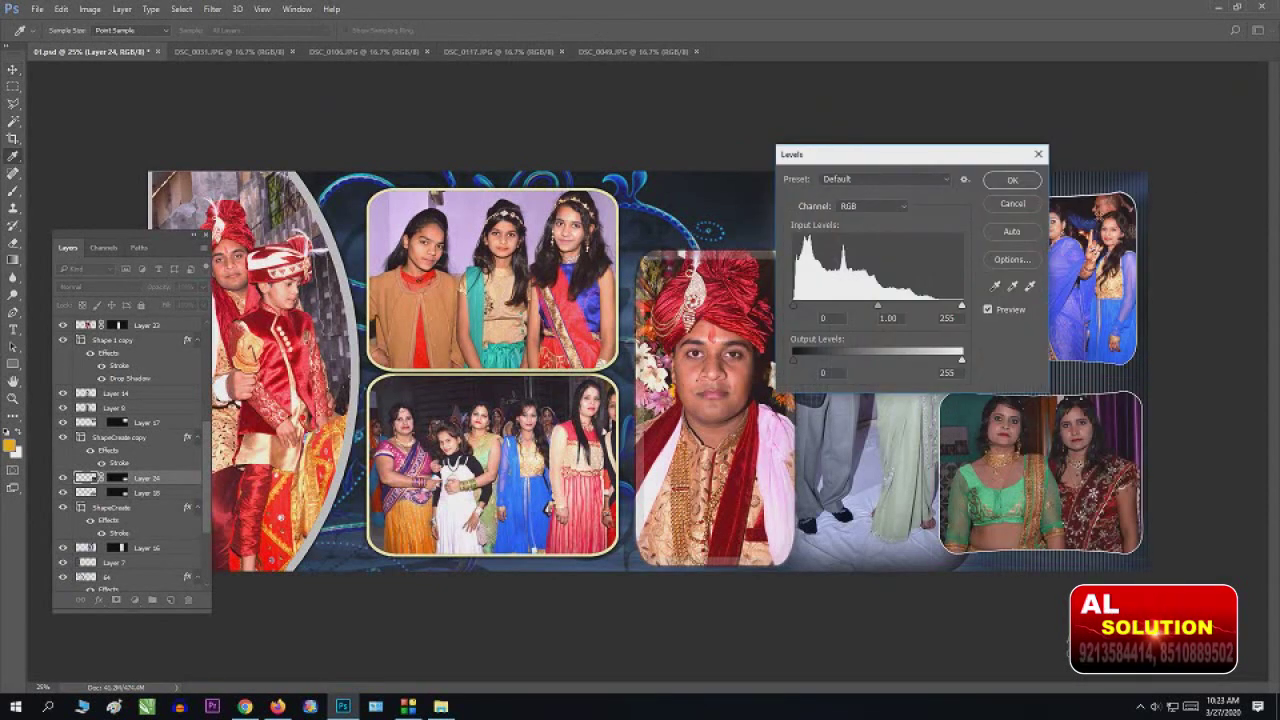
drag(961, 305, 913, 308)
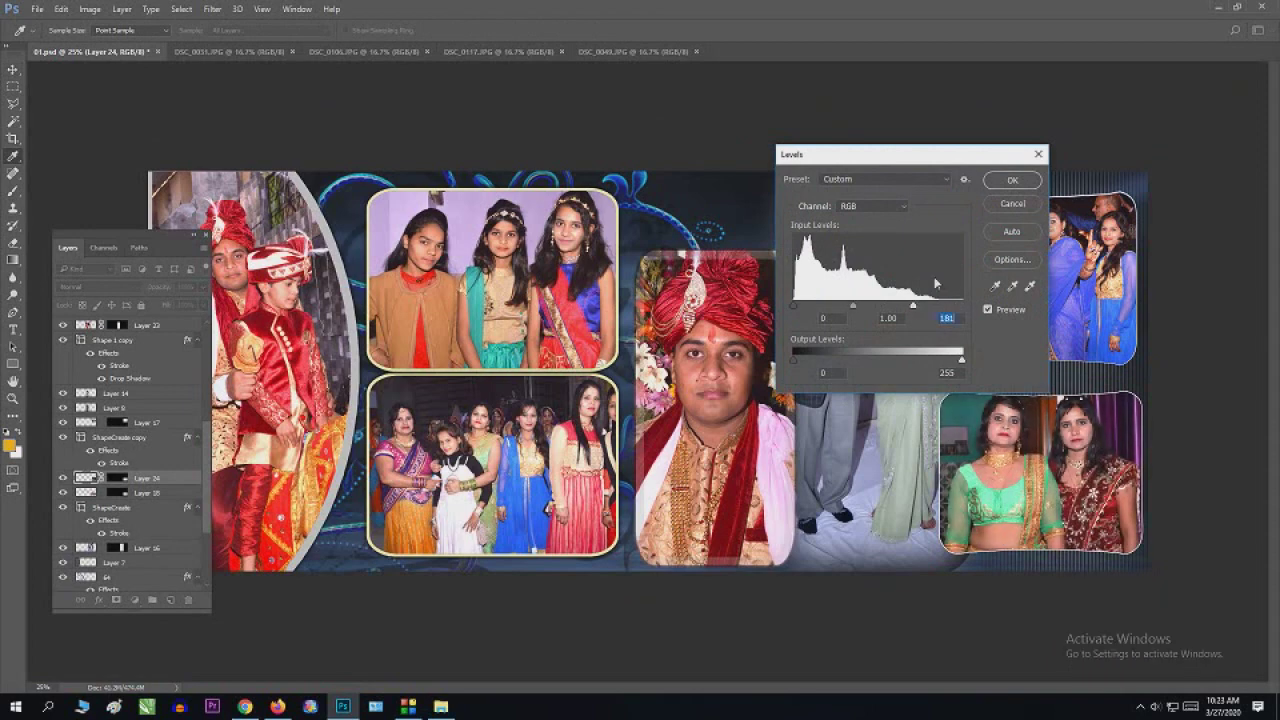
click(1008, 181)
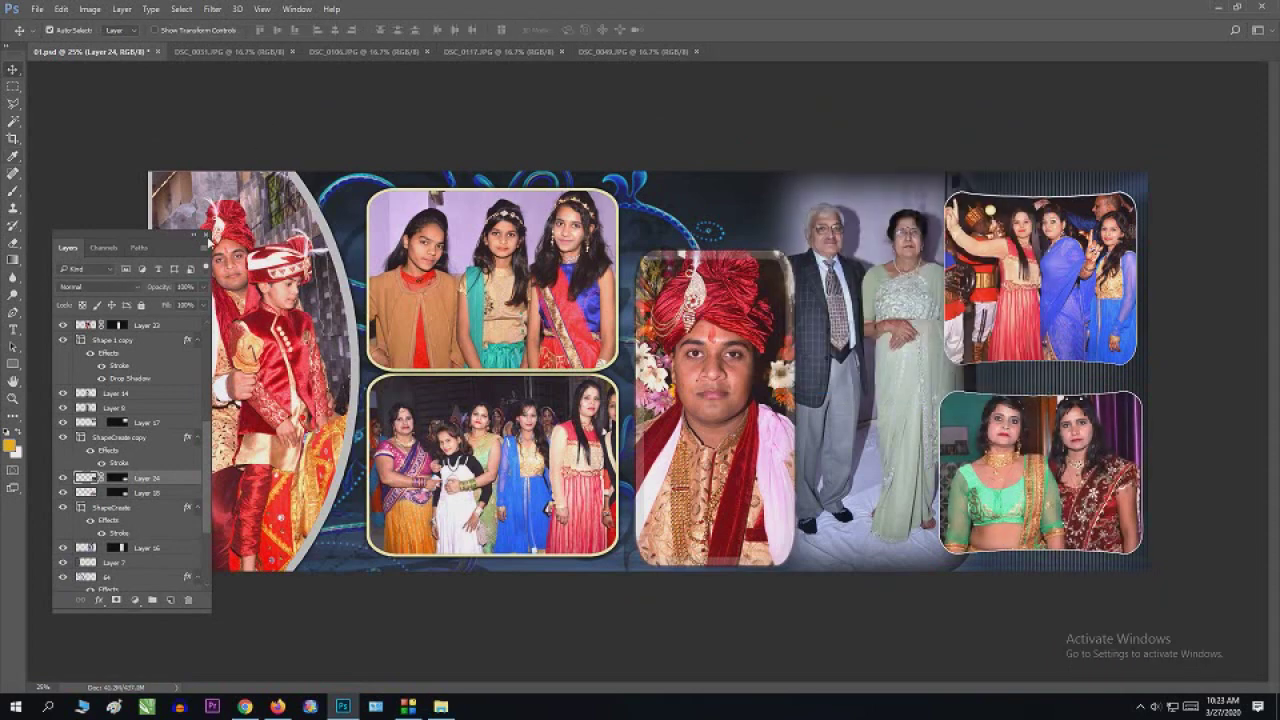
click(206, 236)
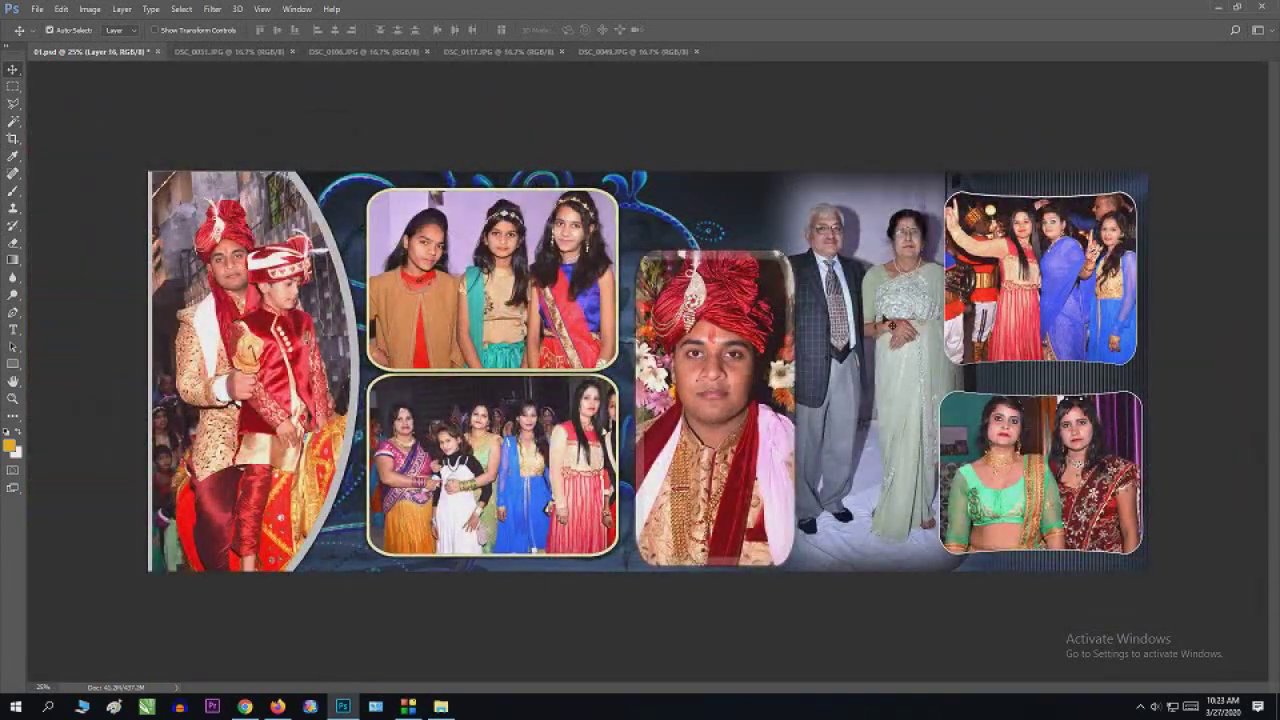
Step: Bring back the Layers panel and toggle Layer 16's elderly couple photo off and on twice
key(F7)
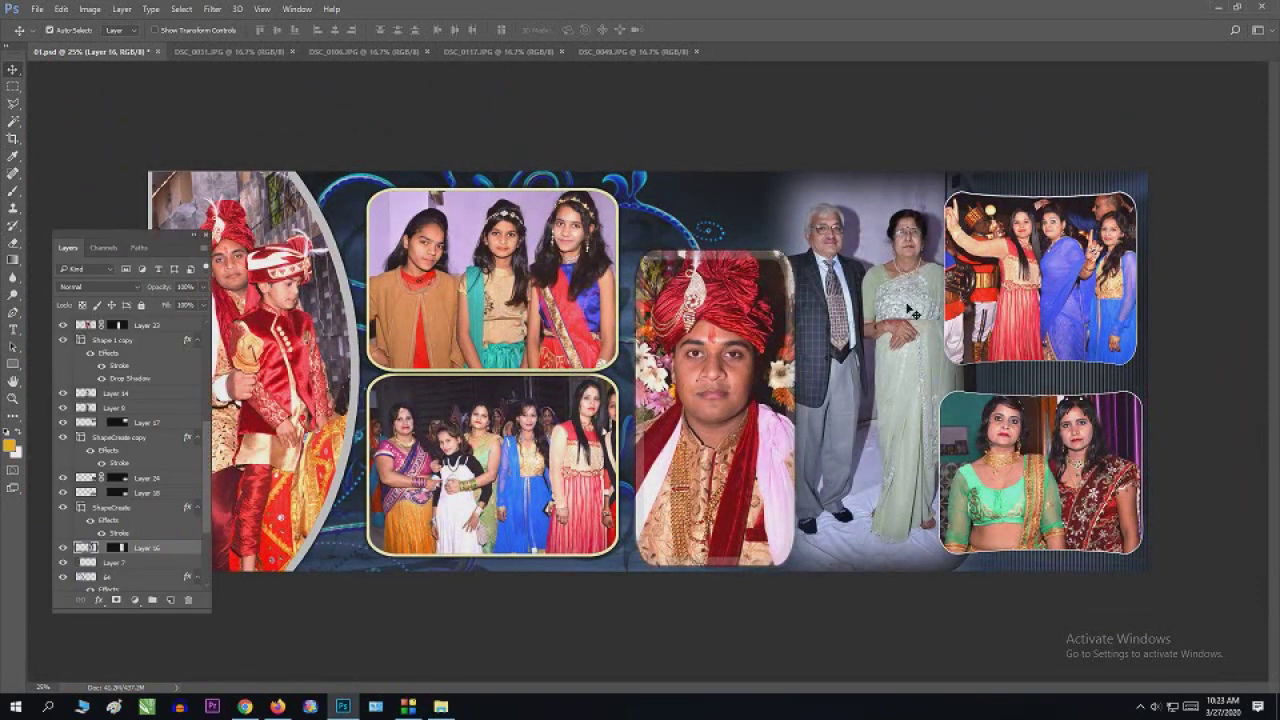
drag(115, 242, 114, 183)
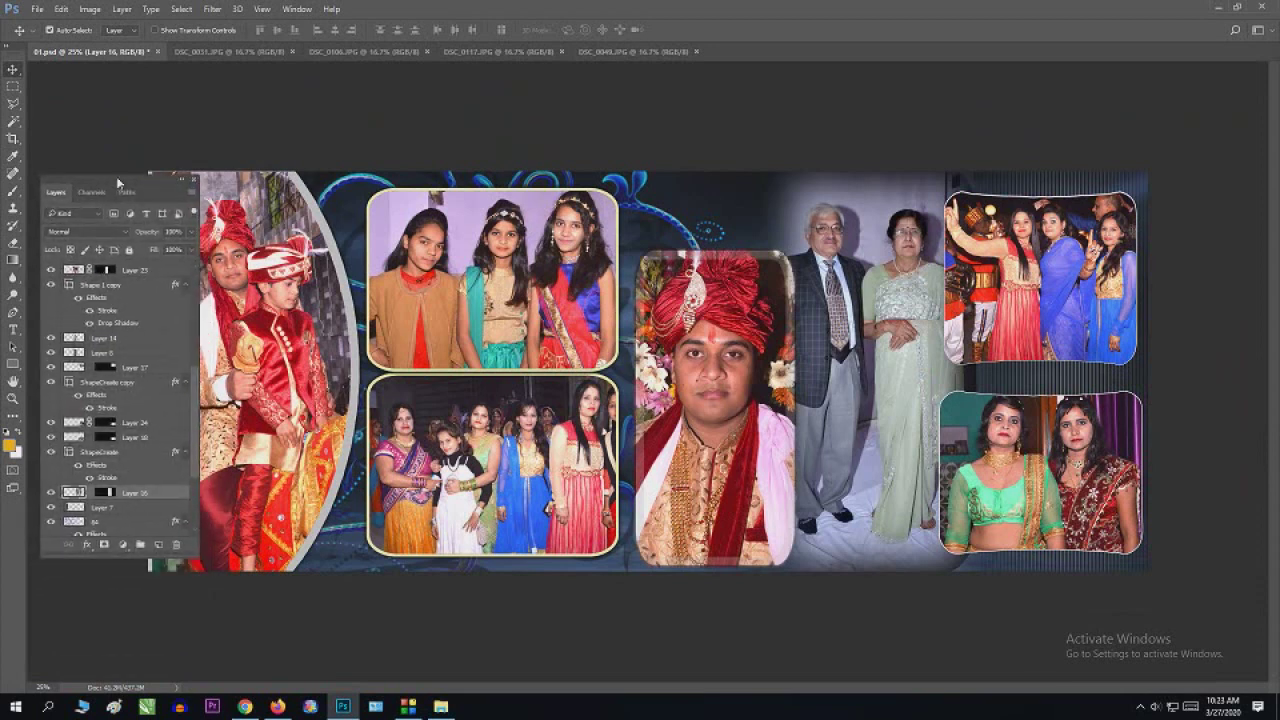
click(61, 489)
click(61, 489)
click(61, 489)
click(61, 489)
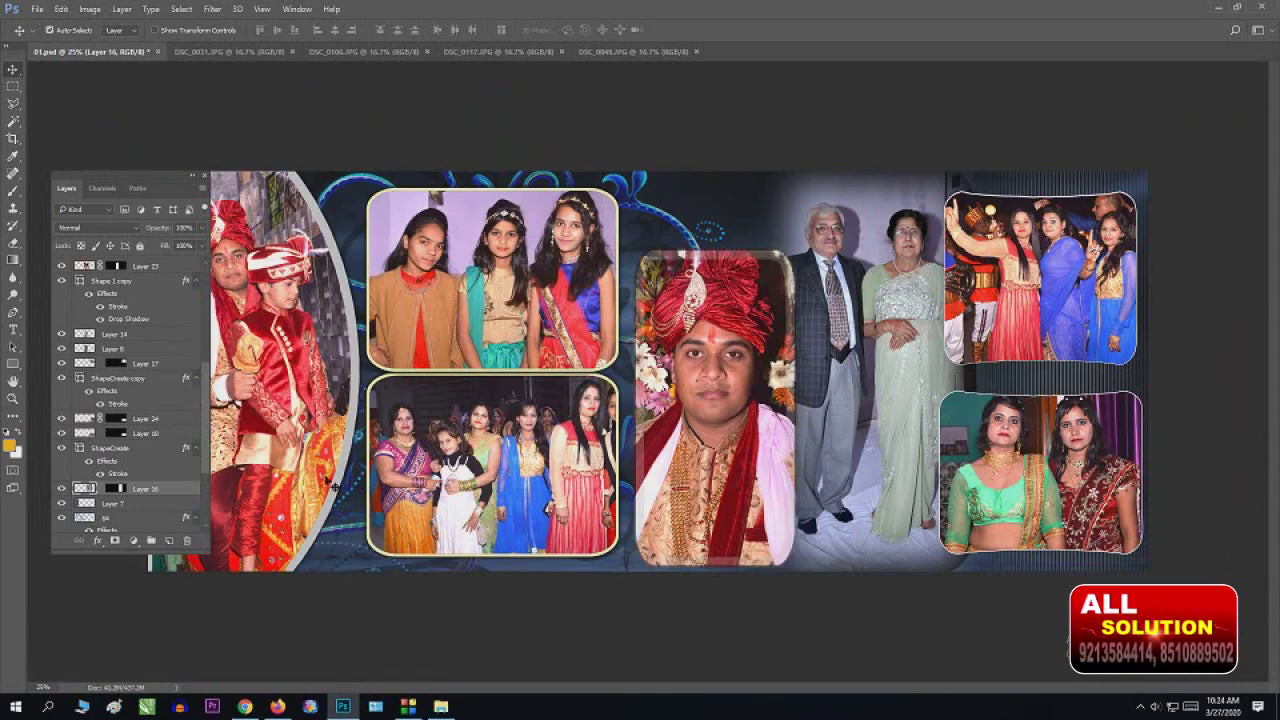
Step: Cancel the Open dialog, cycle through the photo tabs, and close DSC_0106.JPG
key(ctrl+o)
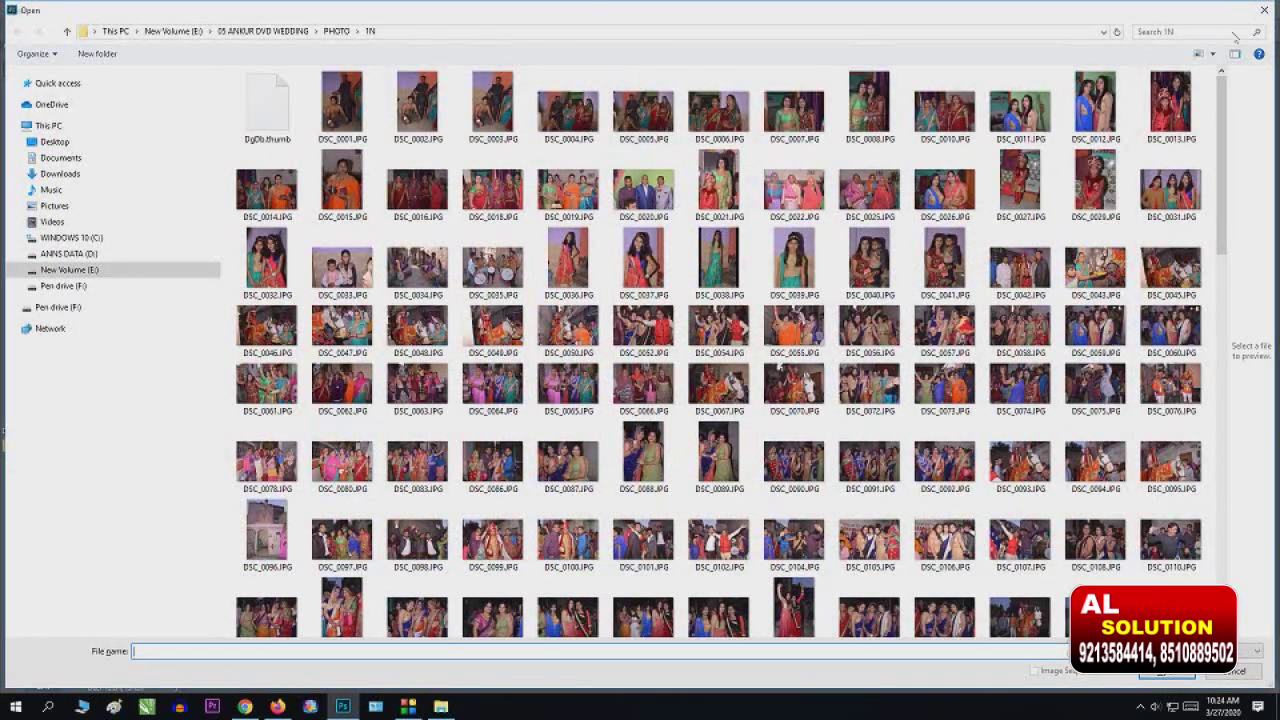
key(Escape)
click(537, 52)
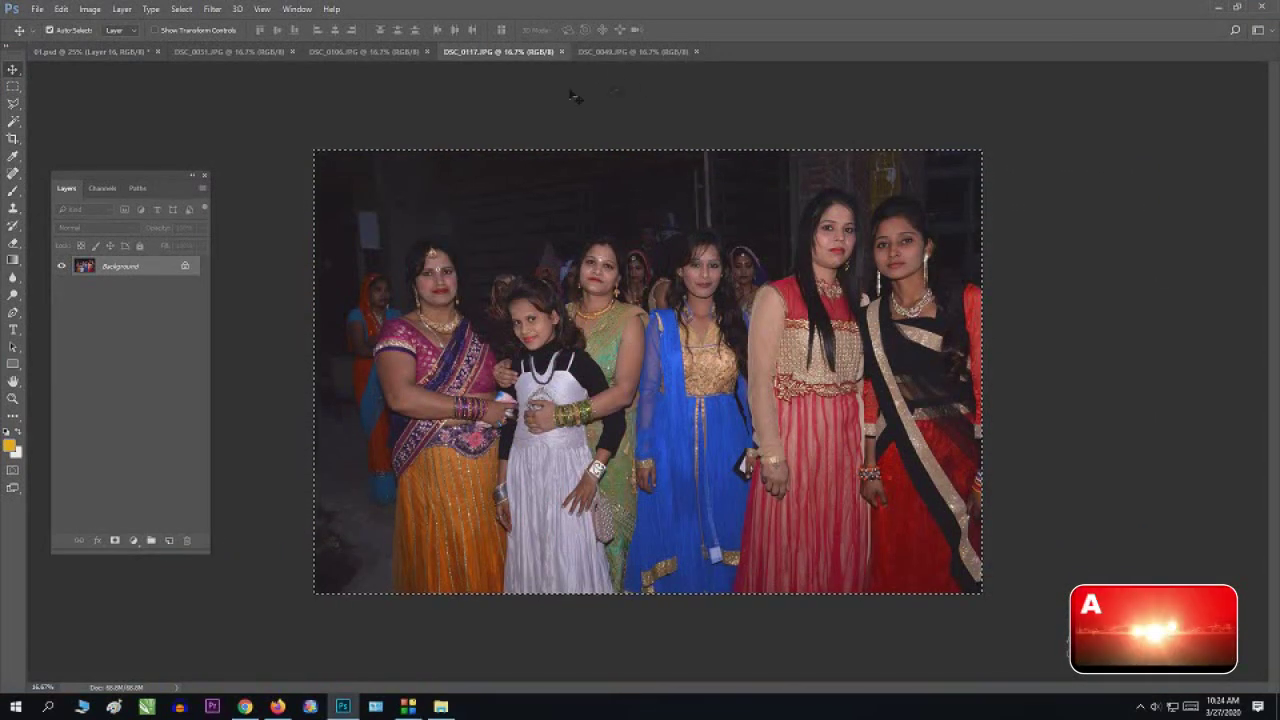
click(613, 52)
click(490, 52)
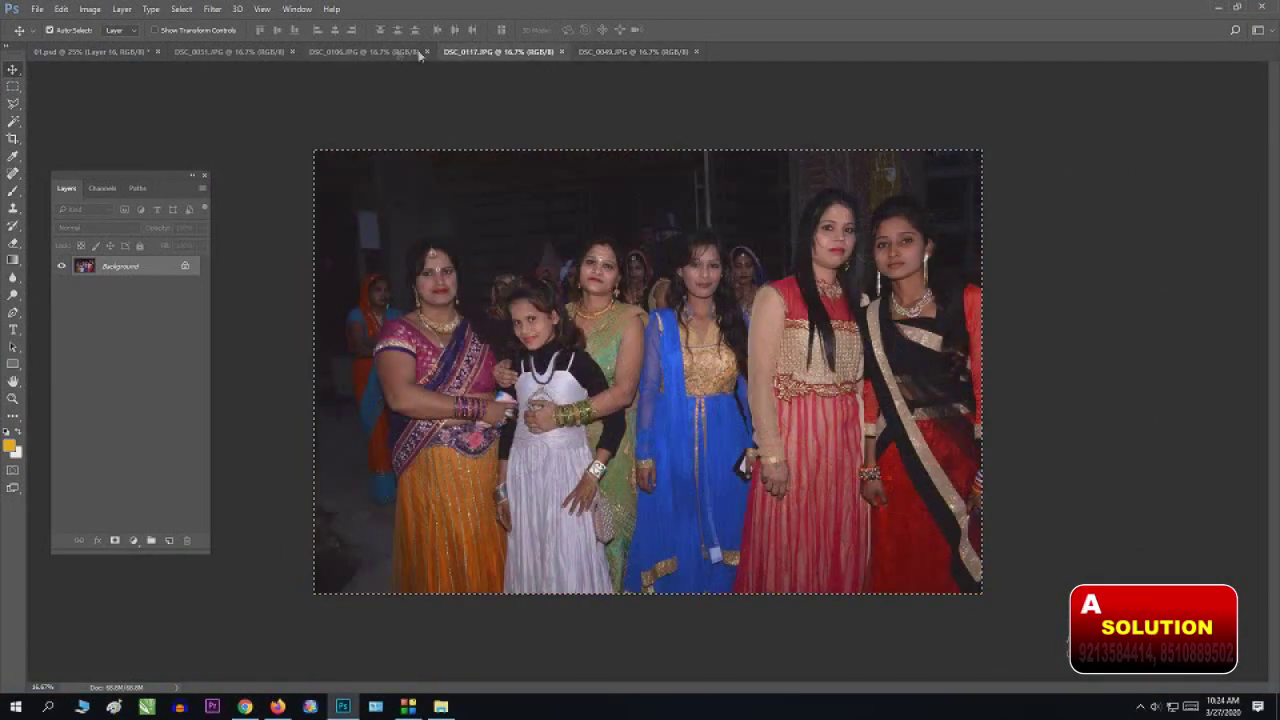
click(391, 51)
key(ctrl+a)
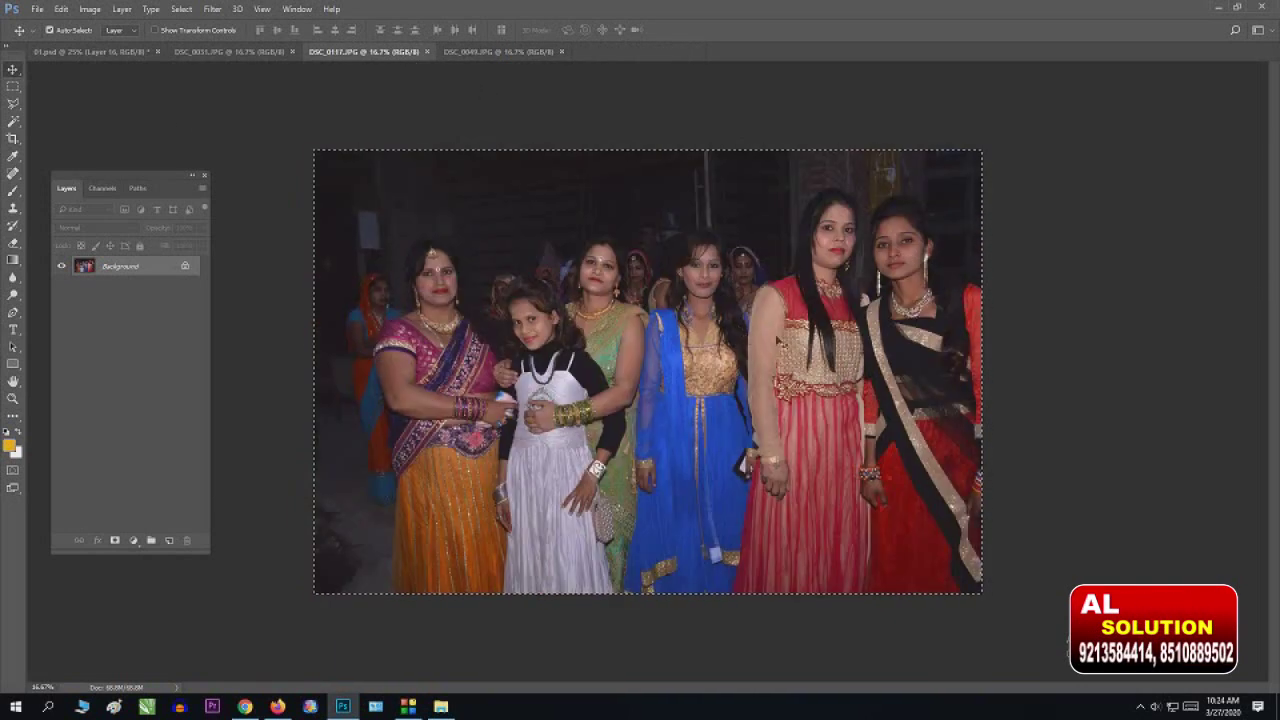
click(115, 52)
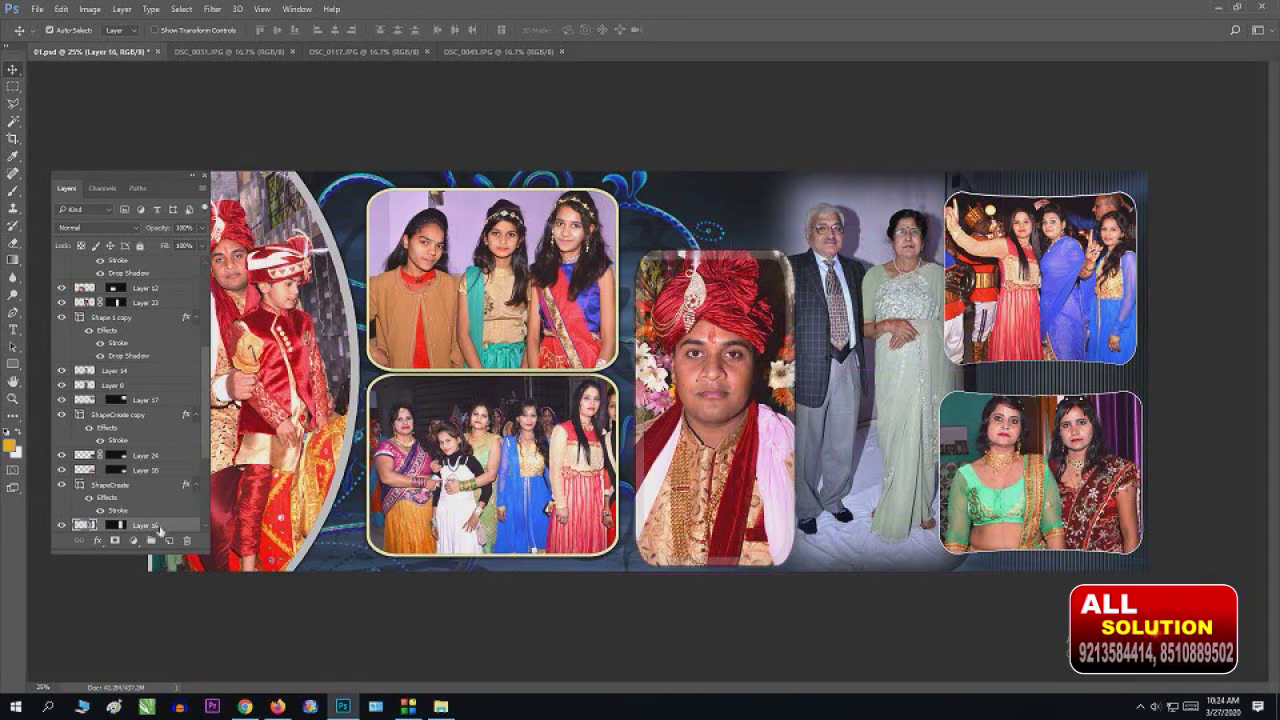
Step: Place the women's group photo into 01.psd and resize it to cover the centre-right frame
drag(181, 527, 847, 322)
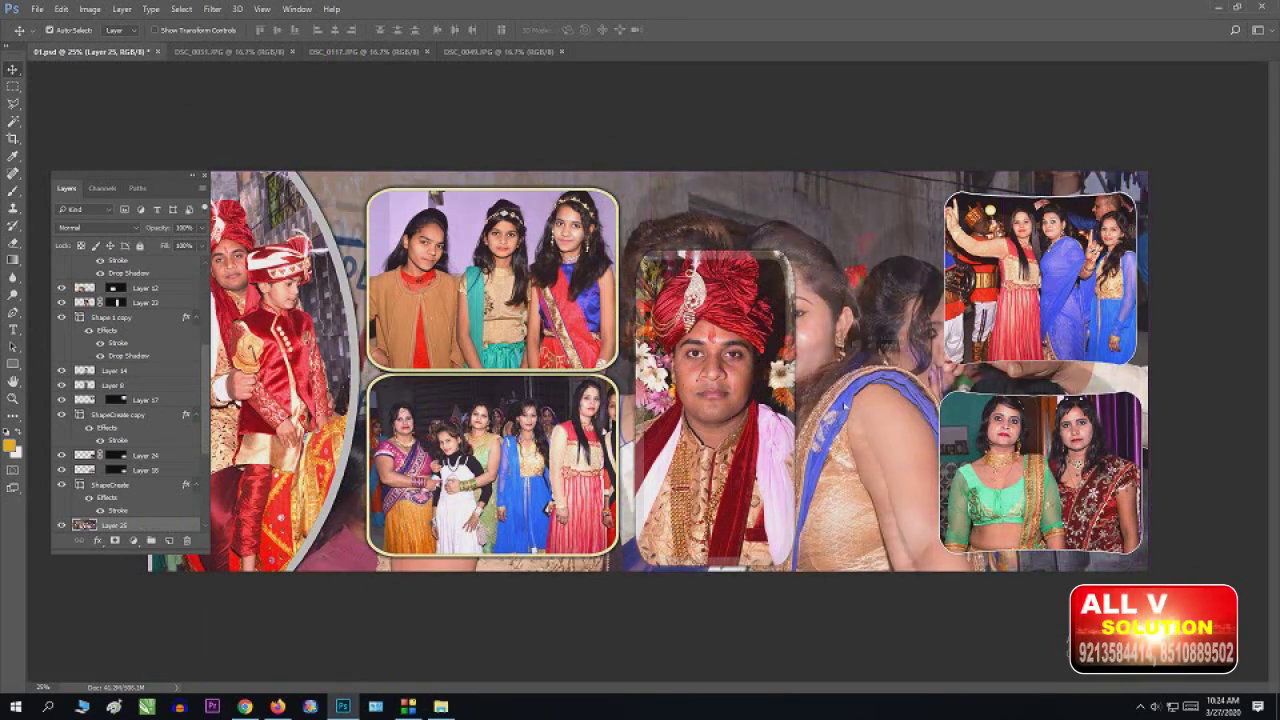
key(ctrl+t)
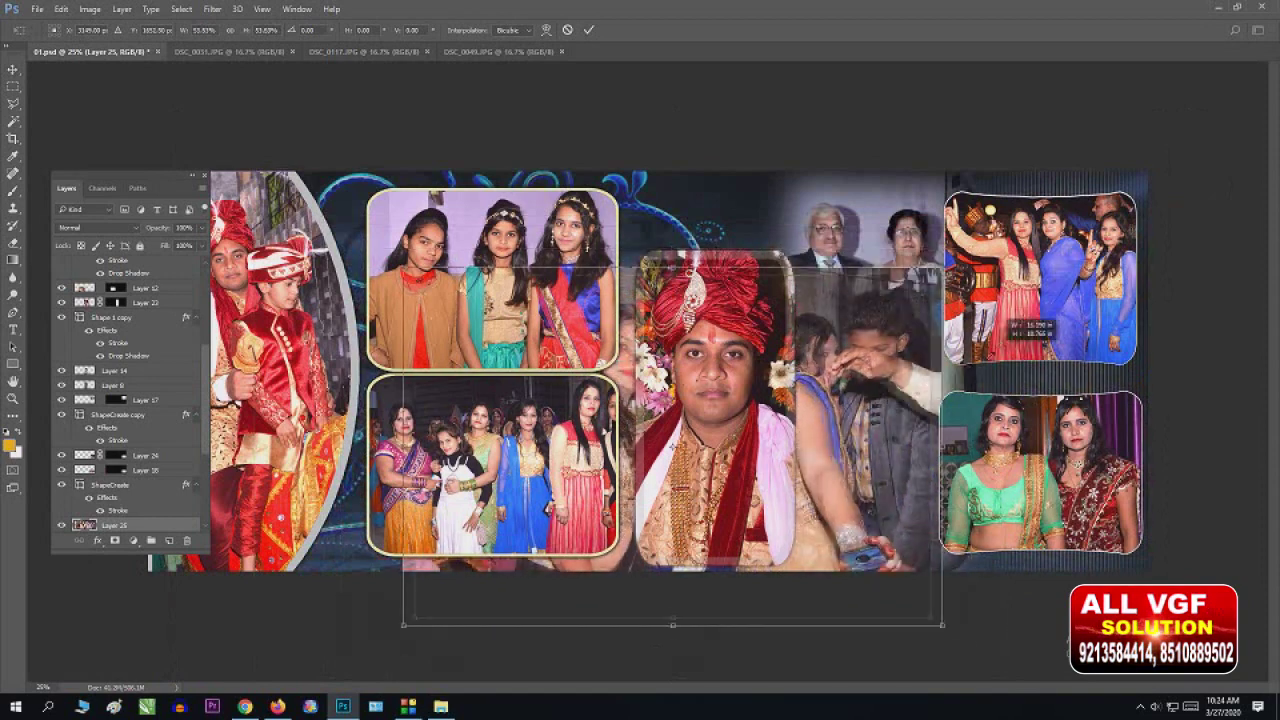
mouse_move(1174, 113)
mouse_down()
mouse_move(1040, 280)
mouse_move(1062, 268)
mouse_up()
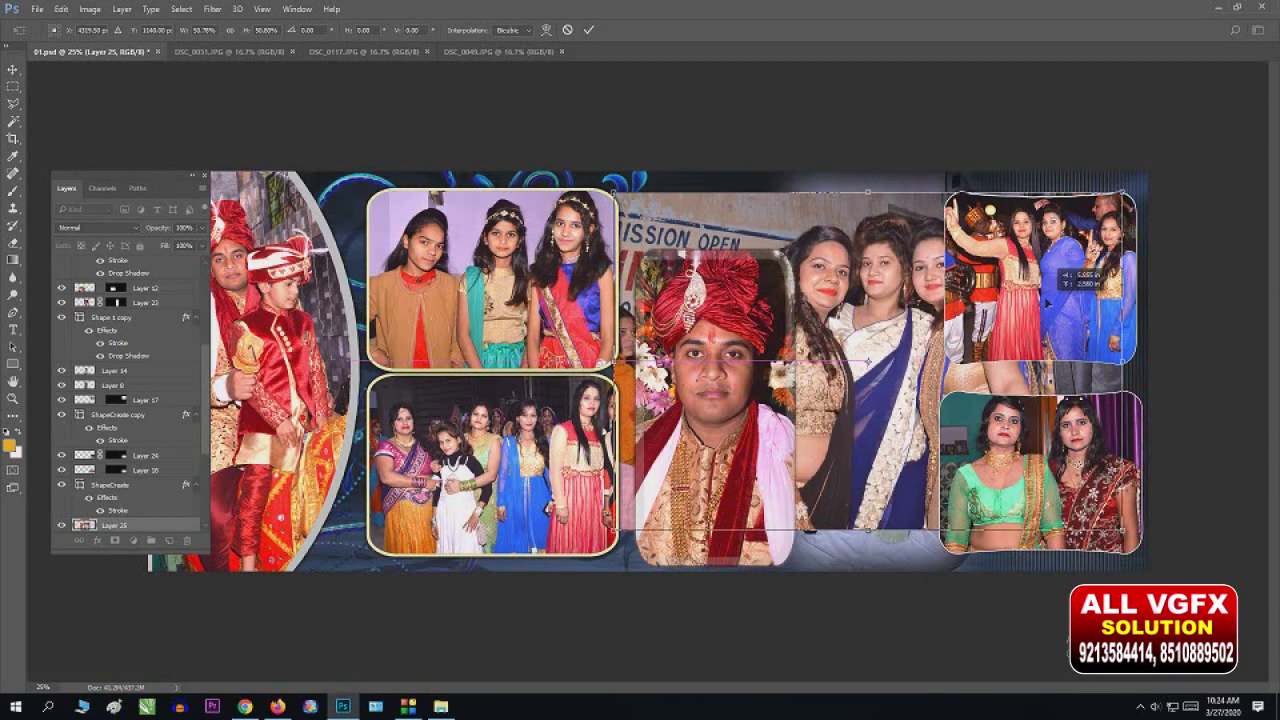
drag(1121, 191, 1168, 160)
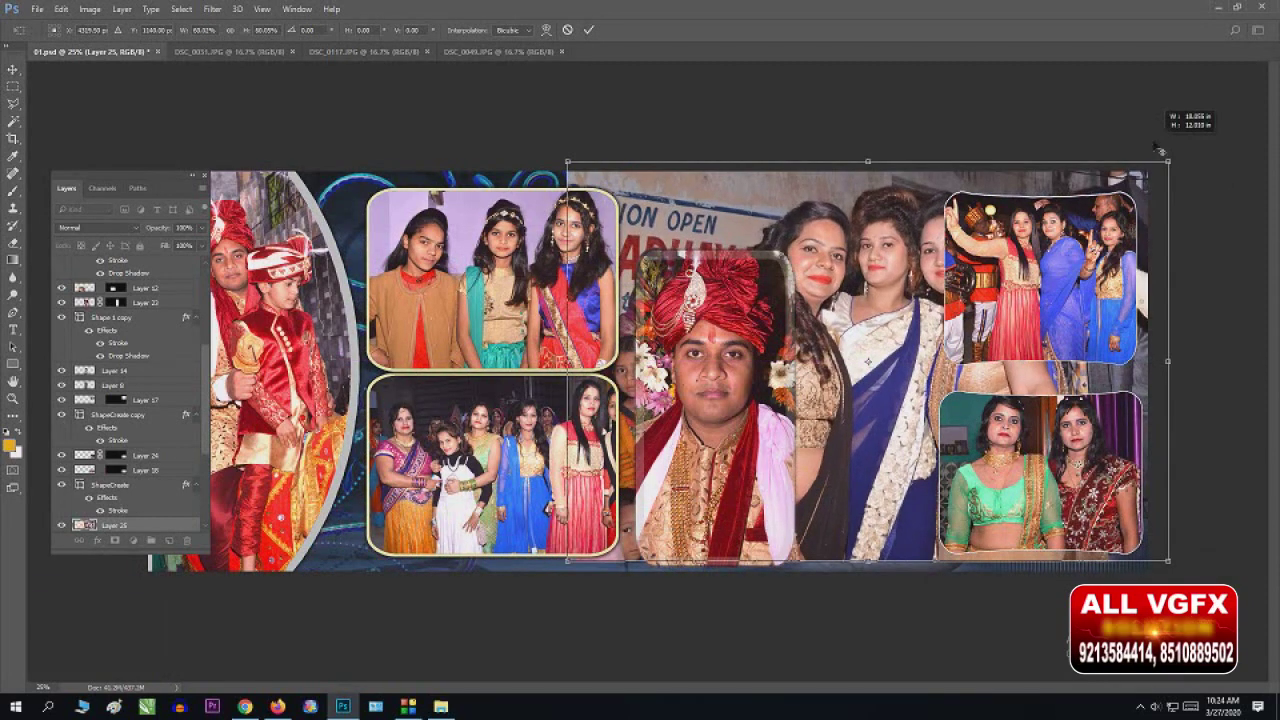
key(Return)
key(ctrl+t)
drag(1170, 362, 1083, 362)
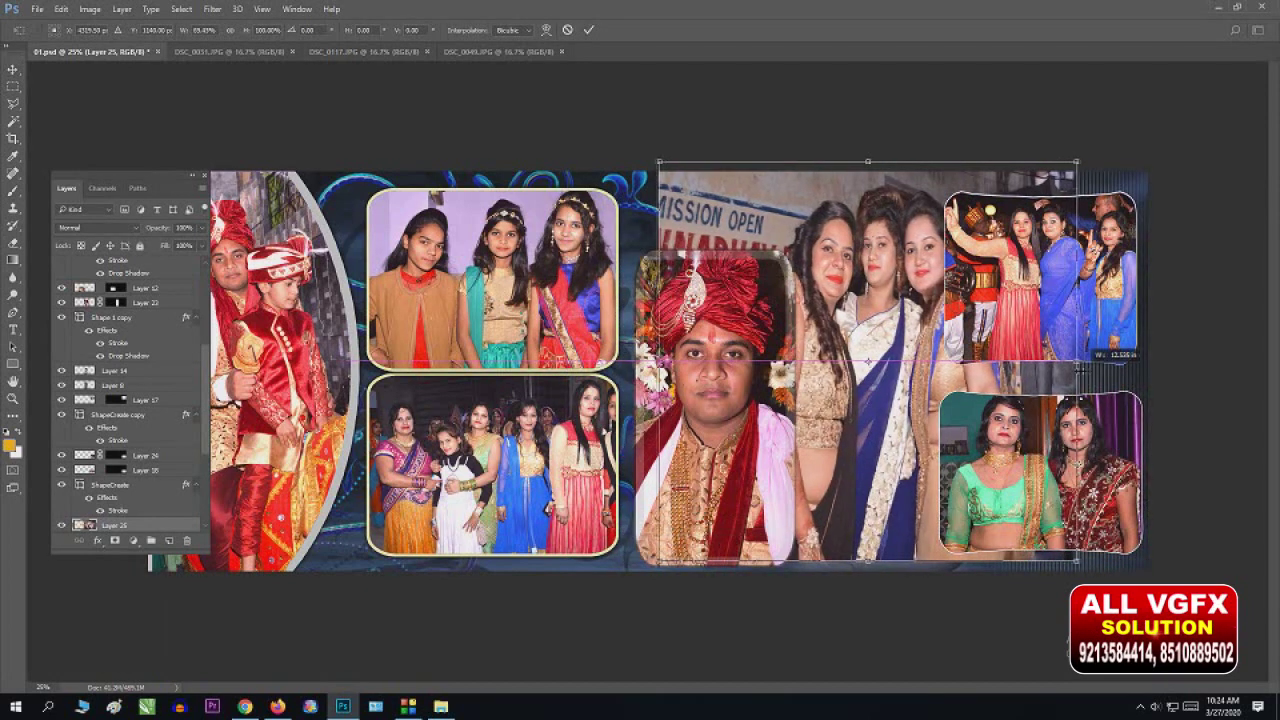
mouse_move(1083, 161)
mouse_down()
mouse_move(1148, 174)
mouse_move(1185, 149)
mouse_up()
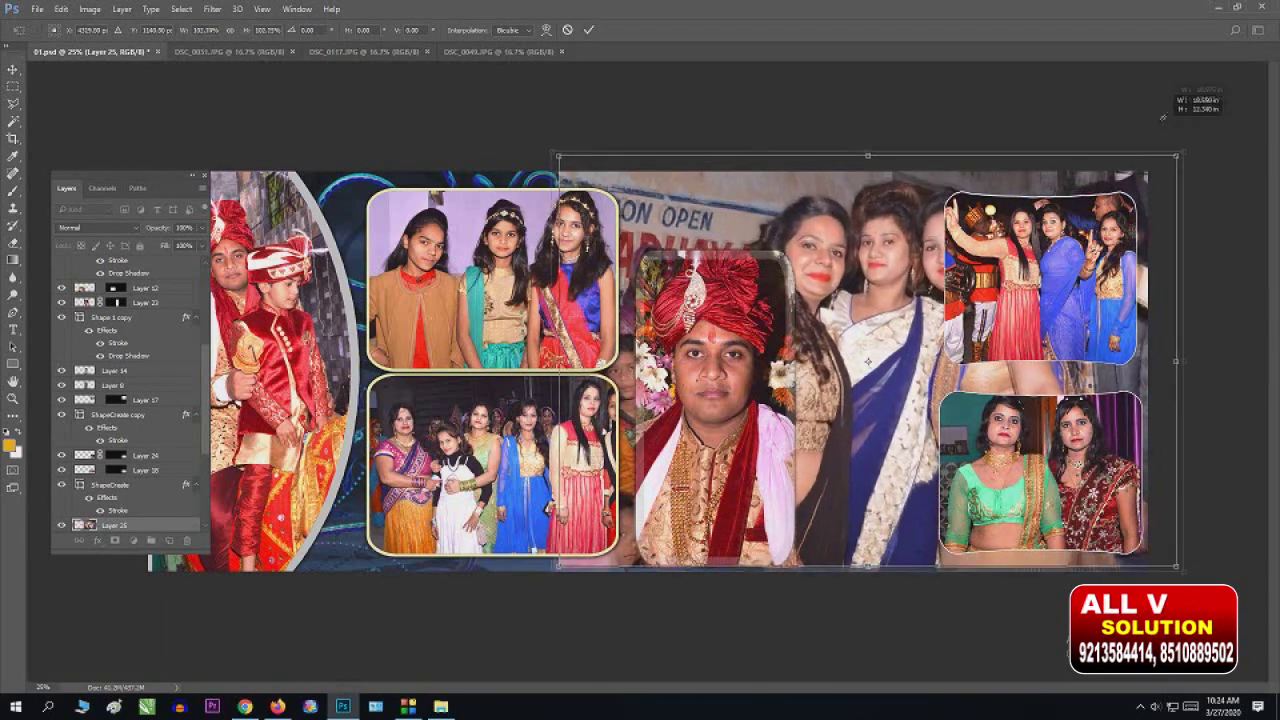
key(Return)
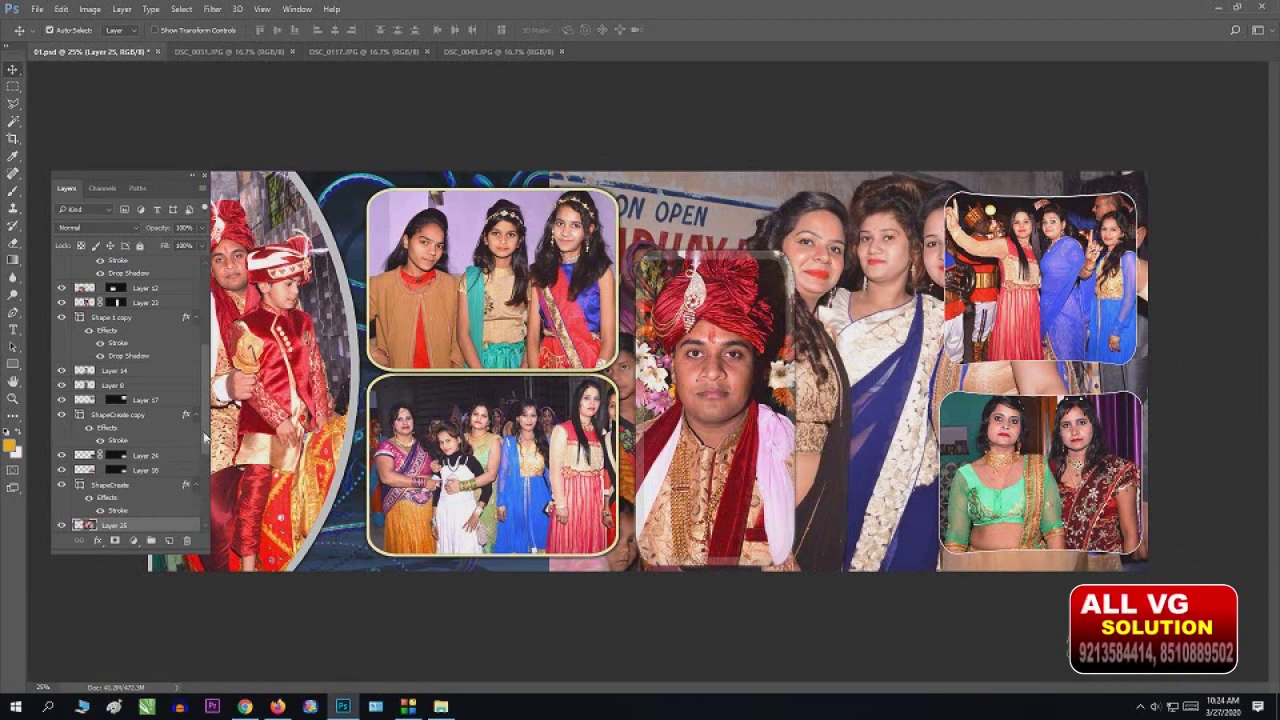
Step: Load Layer 16's frame shape as a selection and mask Layer 25's women's photo with it
scroll(200, 437, down, 3)
scroll(165, 440, down, 2)
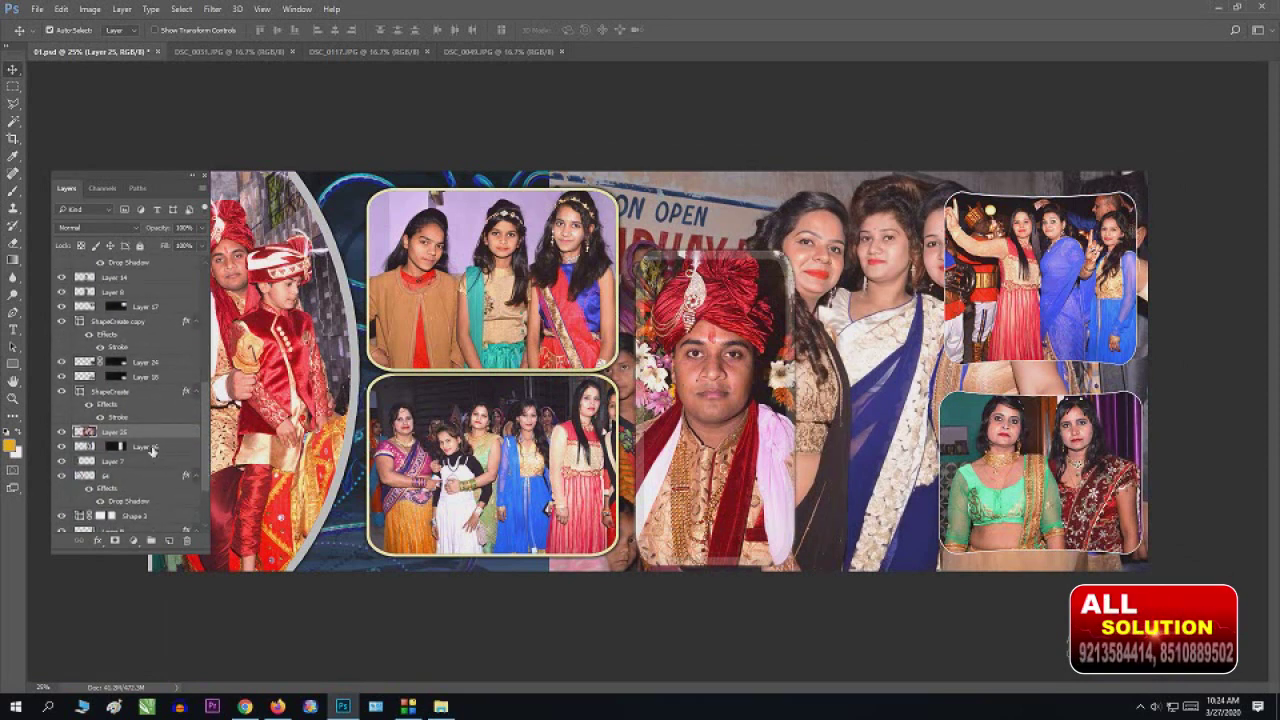
click(150, 448)
ctrl+click(143, 452)
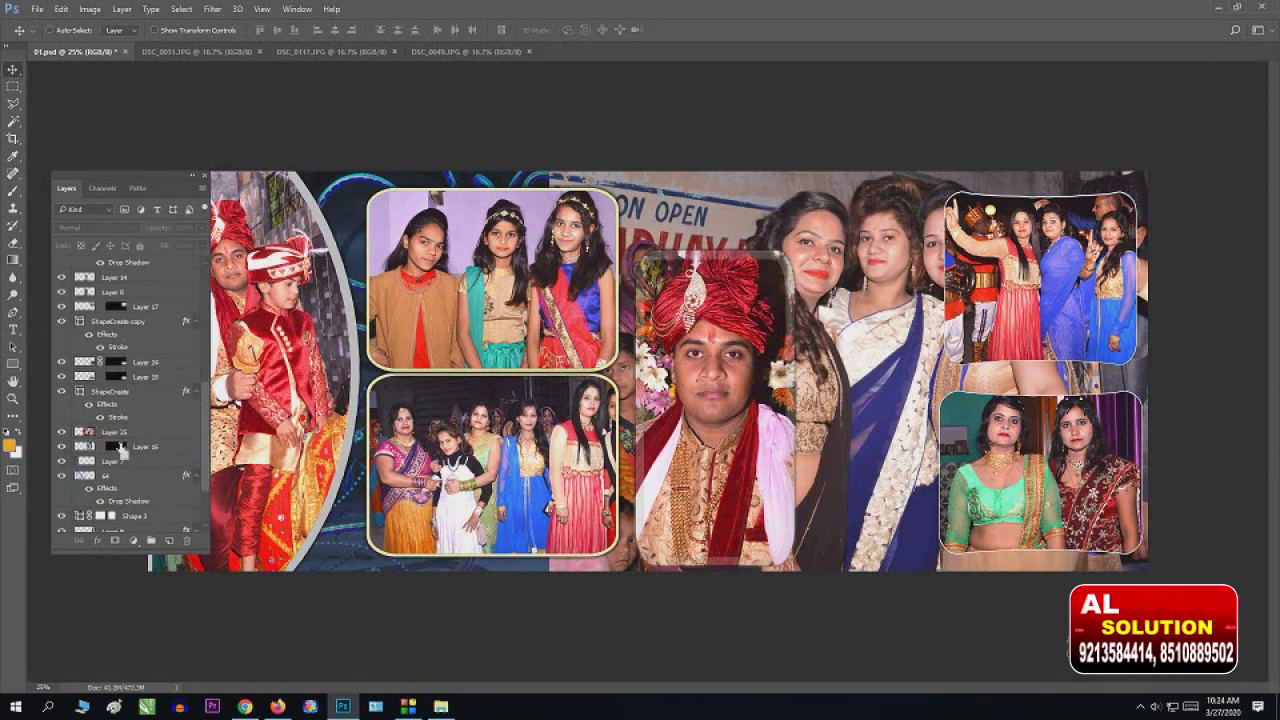
ctrl+click(118, 447)
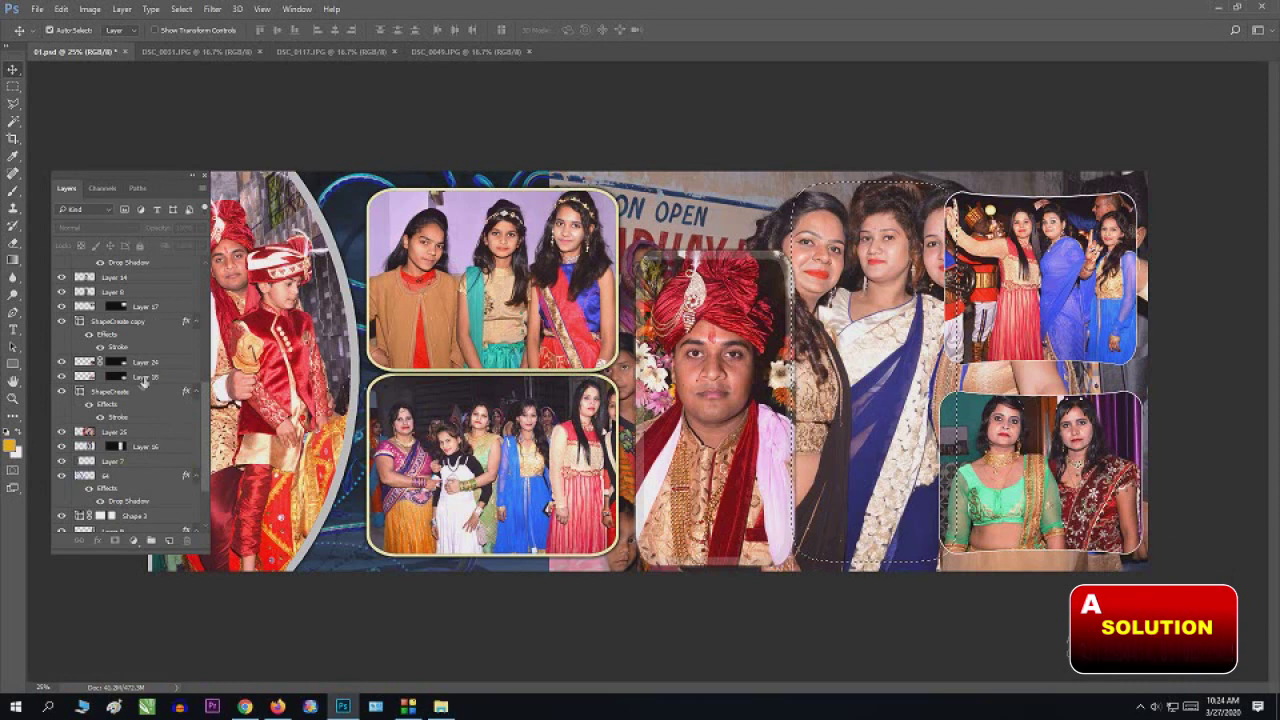
click(114, 431)
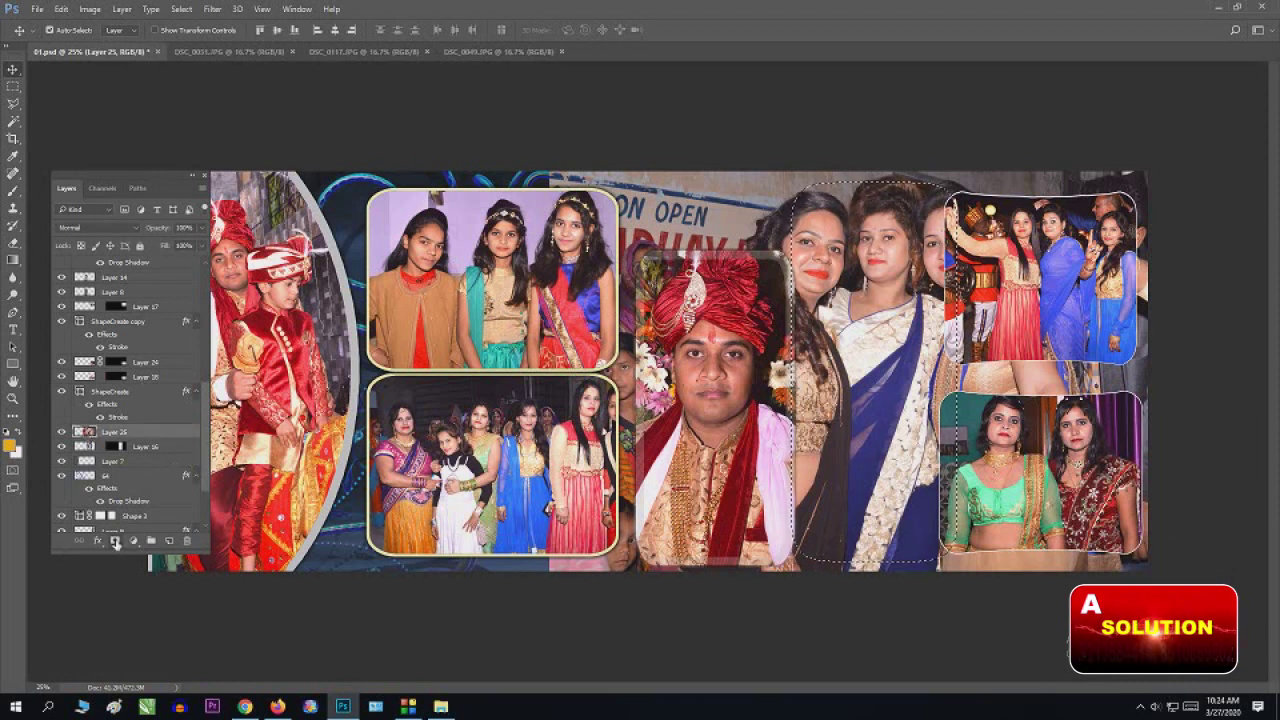
click(115, 541)
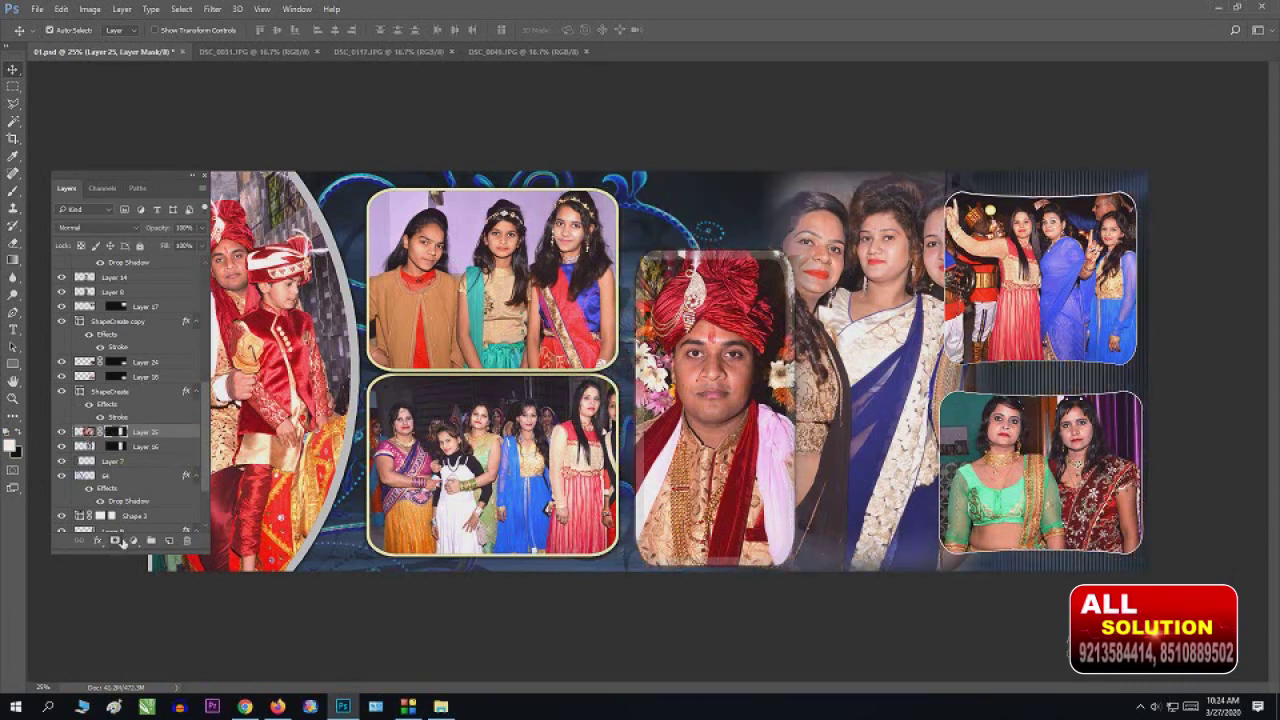
click(770, 622)
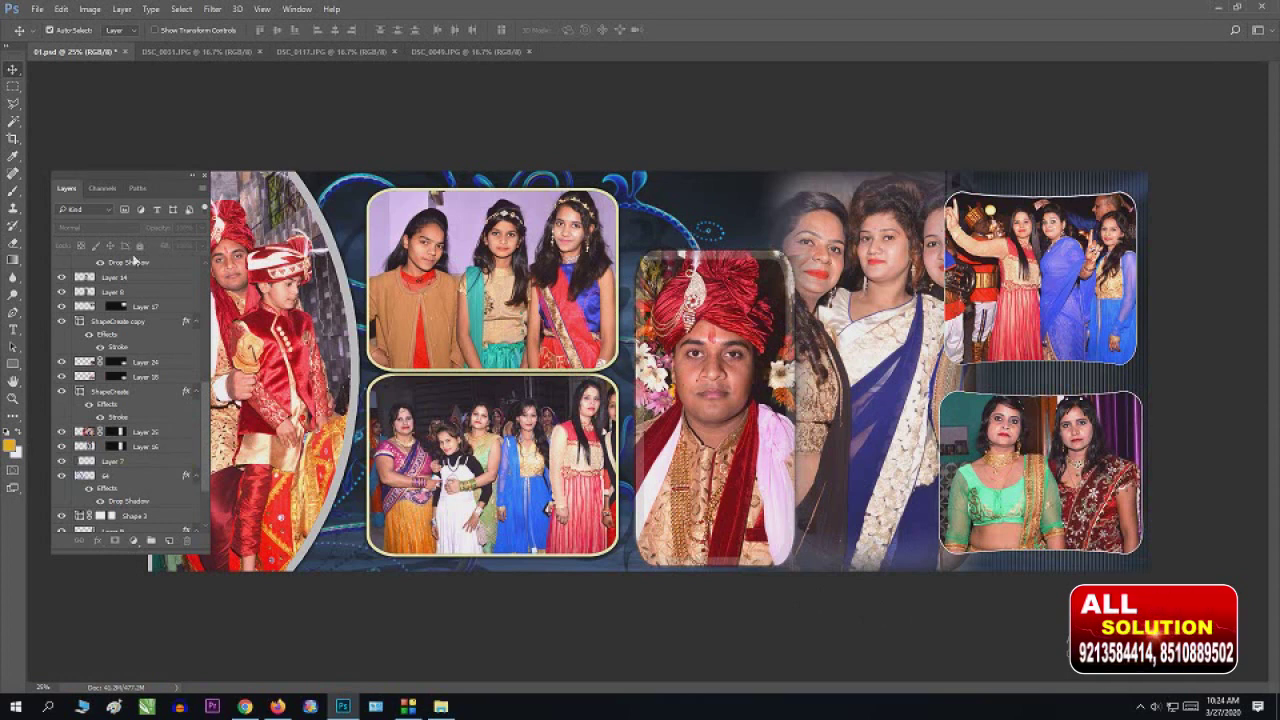
click(86, 433)
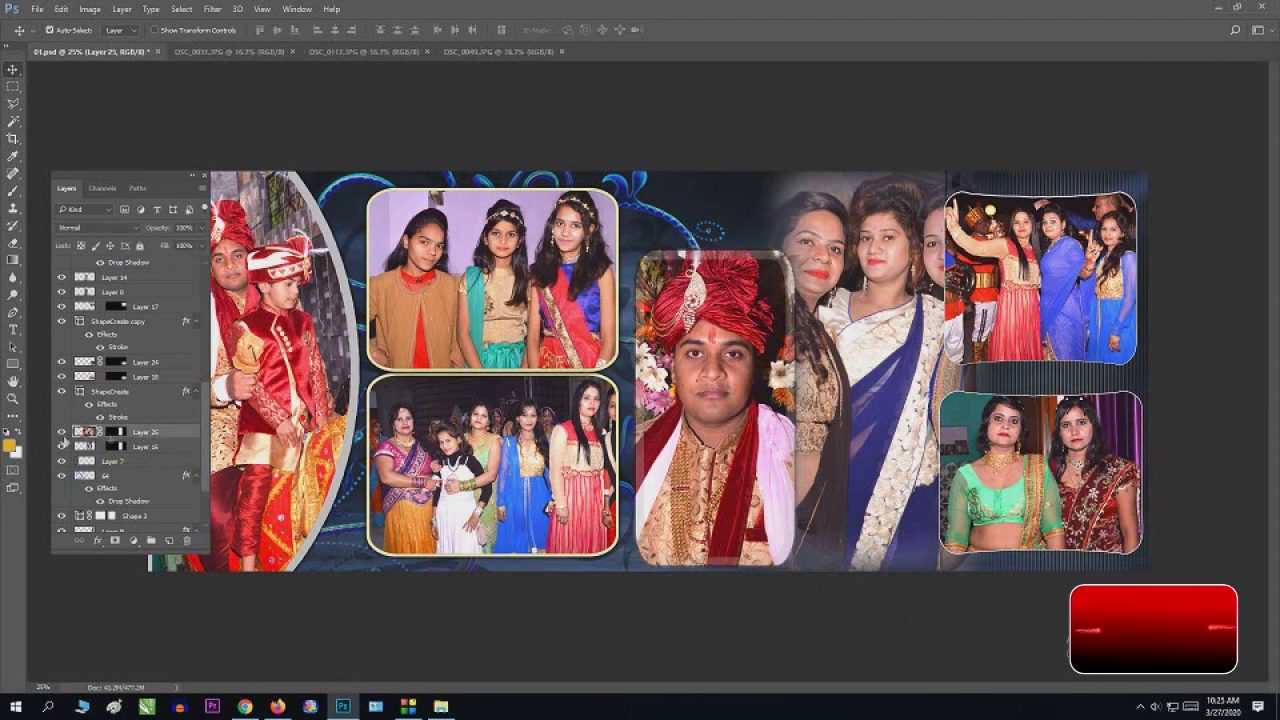
click(62, 432)
click(62, 432)
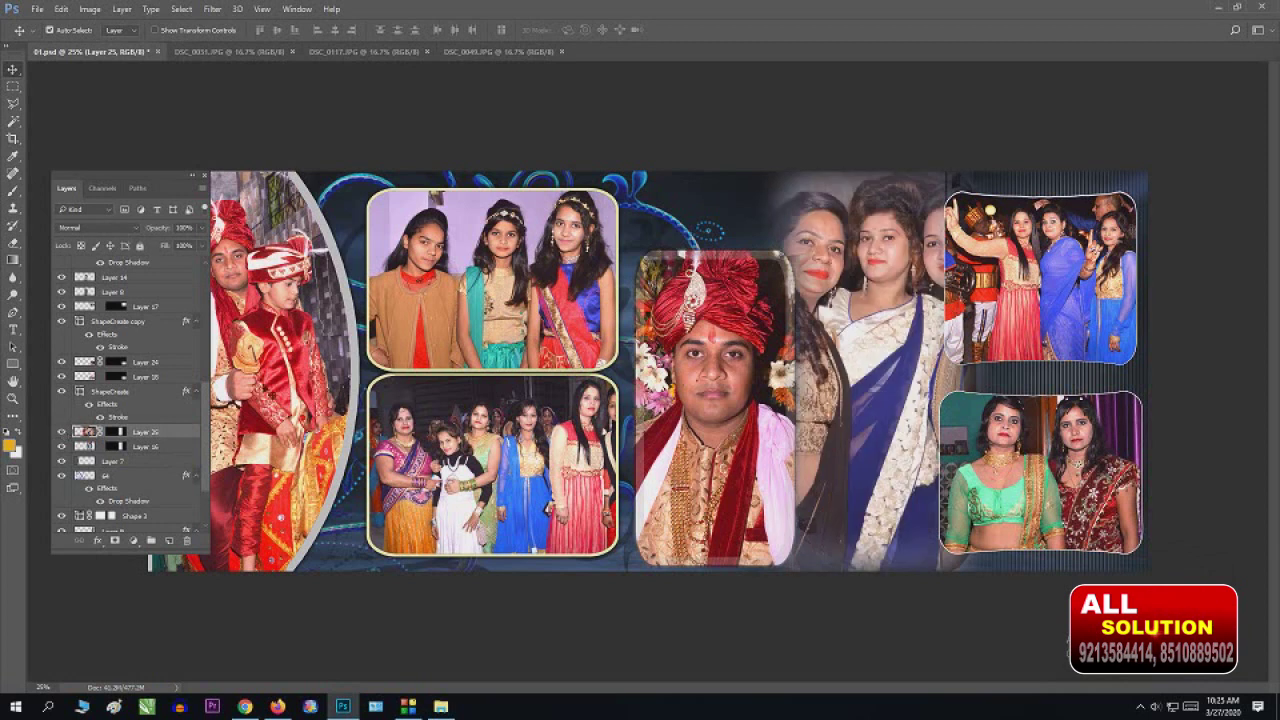
Step: Level-correct the women's photo by lowering the white input and slightly raising the black input
key(ctrl+l)
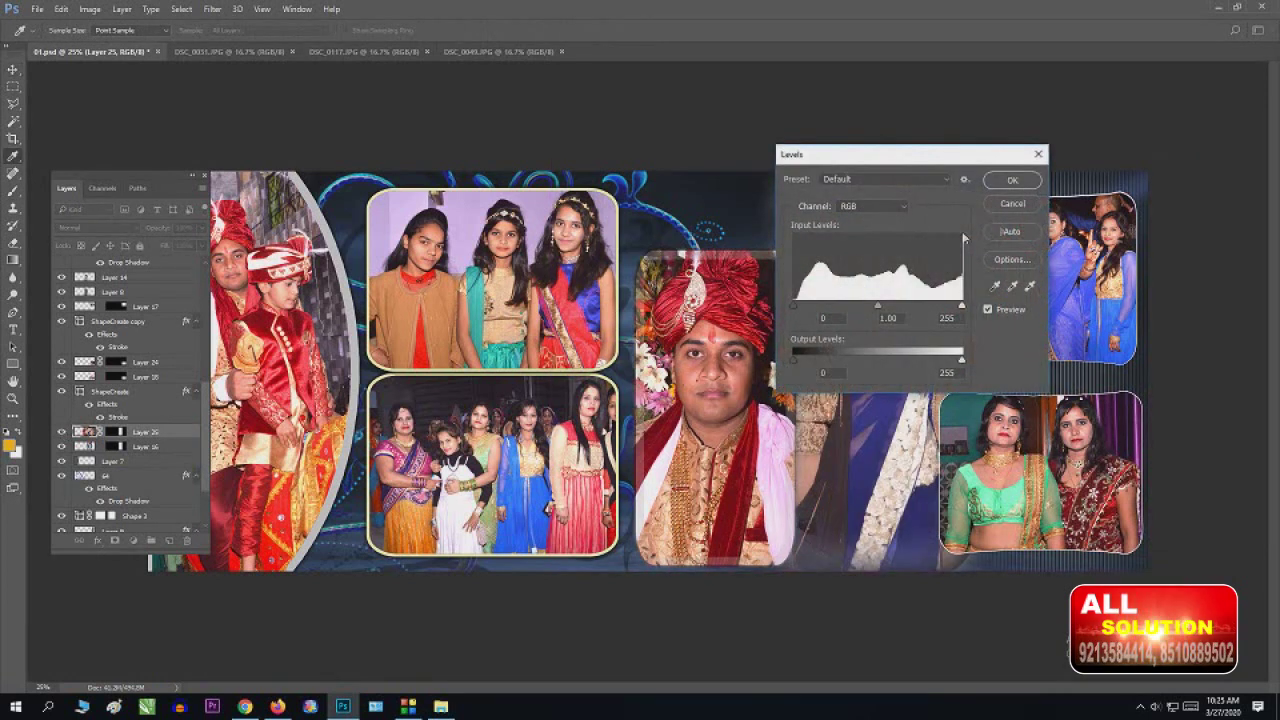
drag(936, 157, 1162, 118)
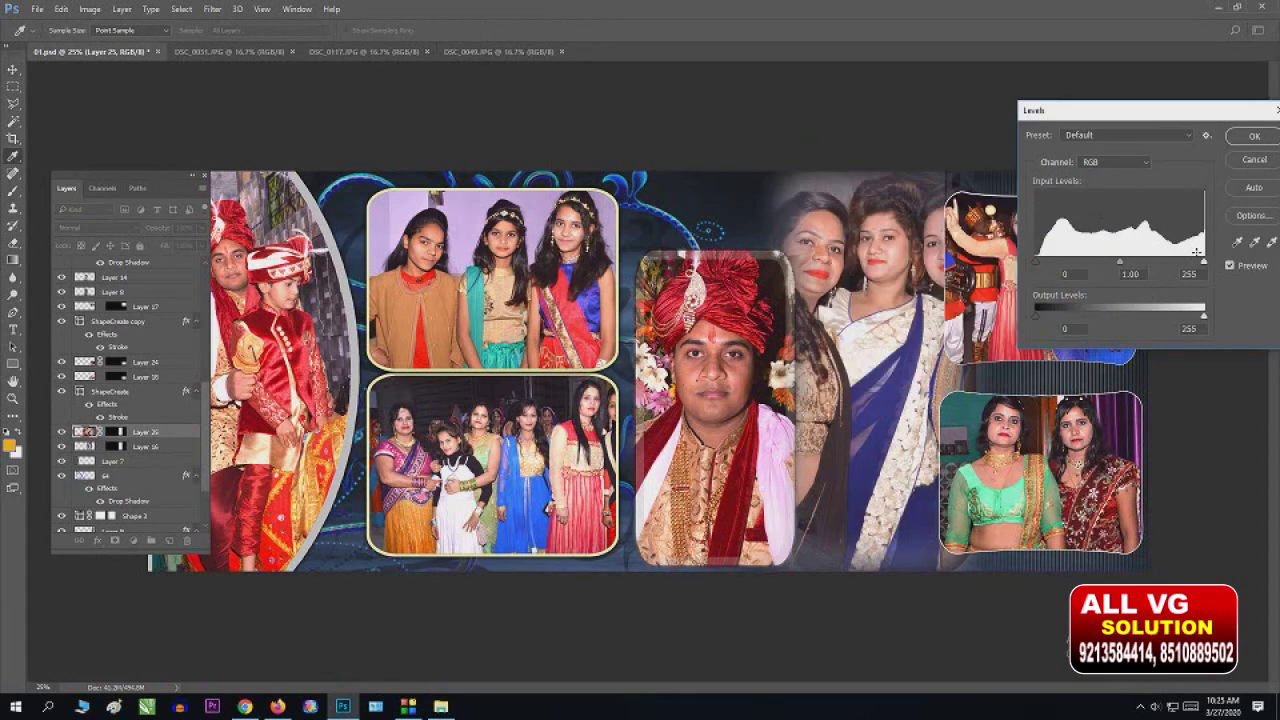
mouse_move(1178, 262)
mouse_down()
mouse_move(1189, 262)
mouse_move(1134, 265)
mouse_up()
drag(1041, 265, 1043, 267)
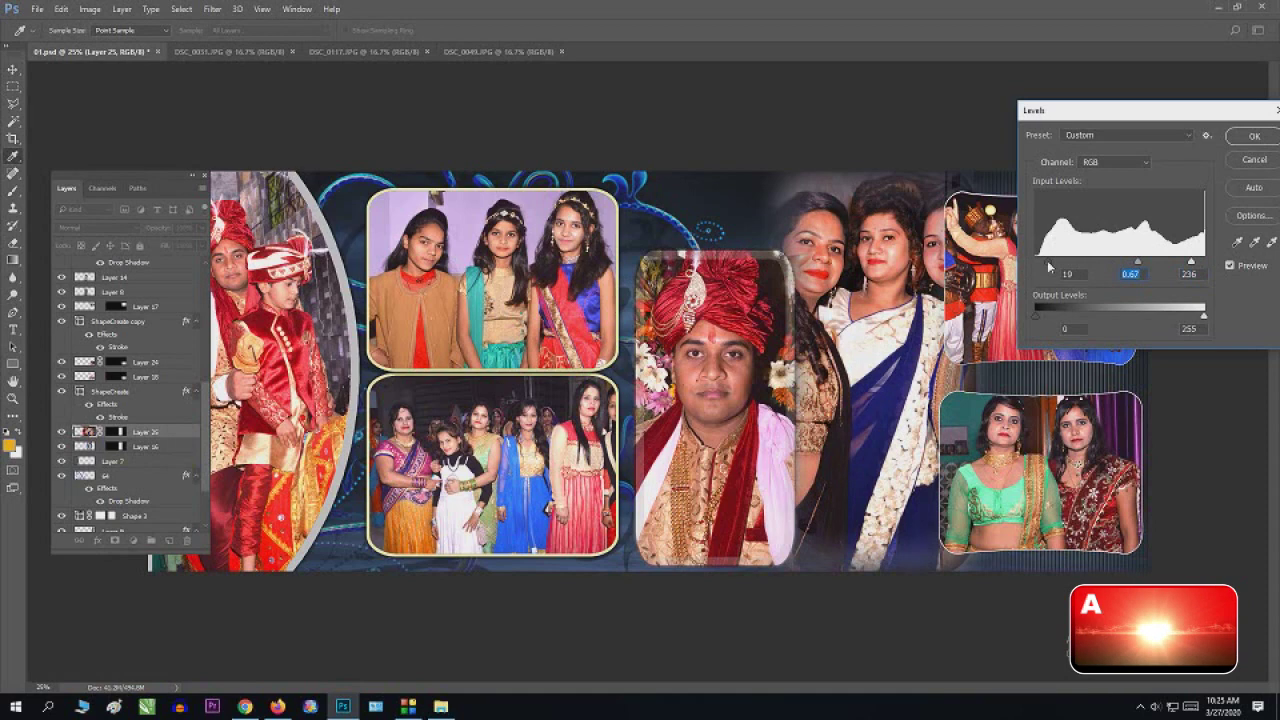
click(1271, 110)
click(203, 175)
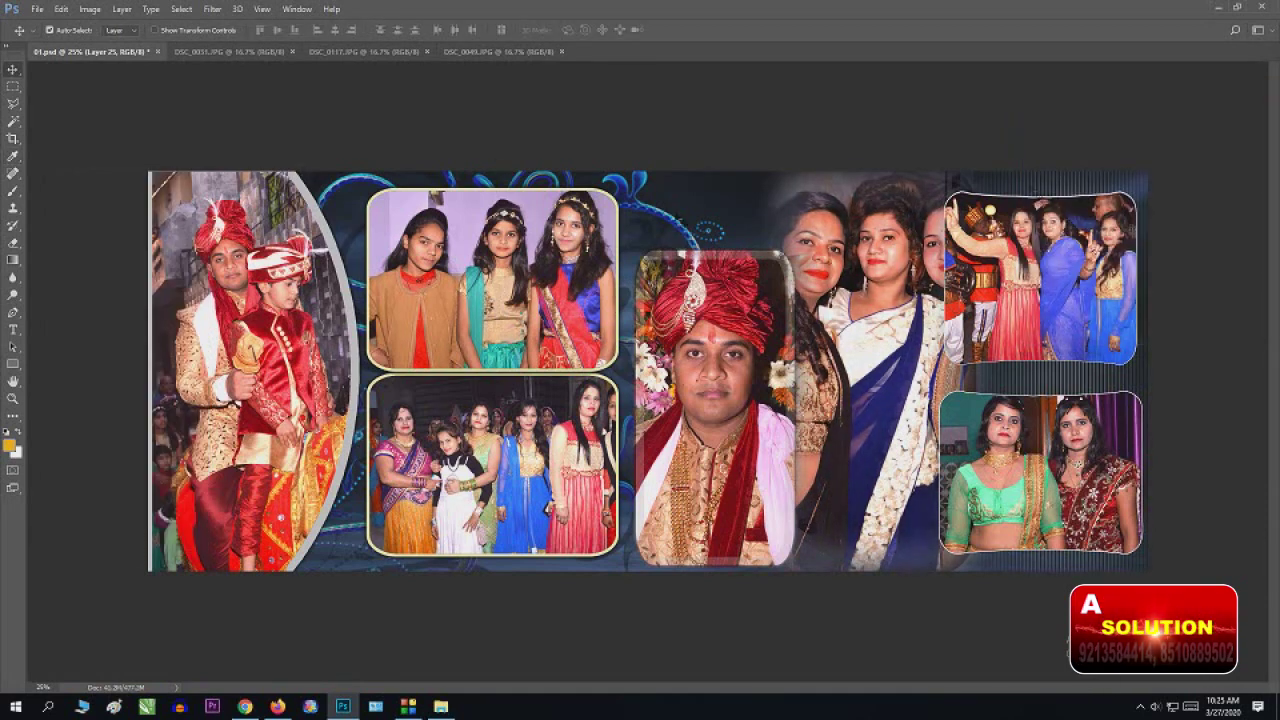
key(ctrl+minus)
key(ctrl+plus)
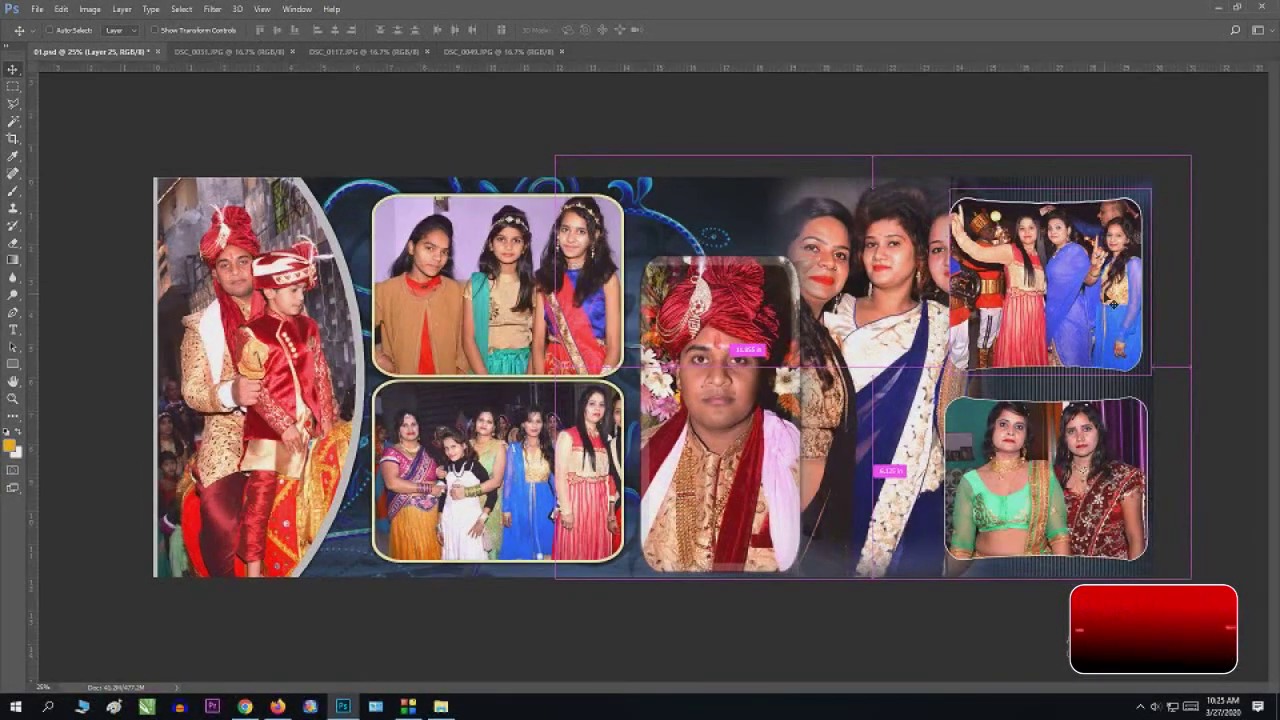
drag(33, 70, 154, 177)
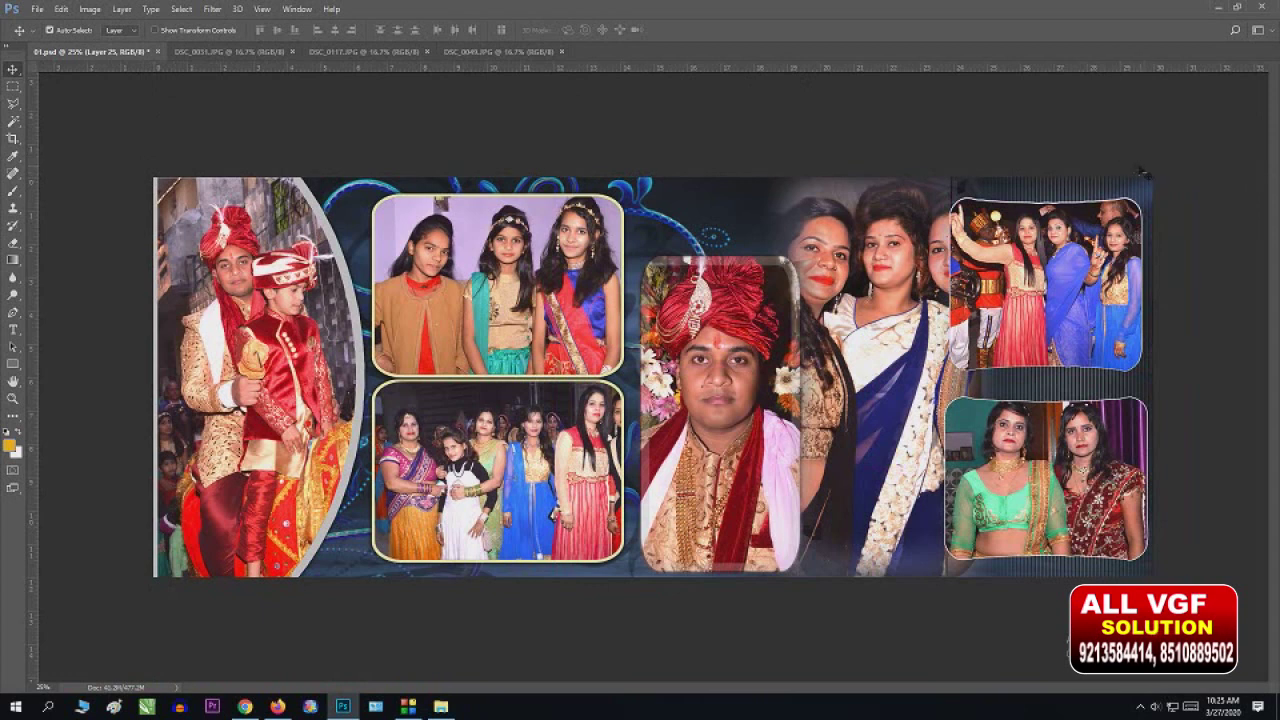
key(ctrl+alt+i)
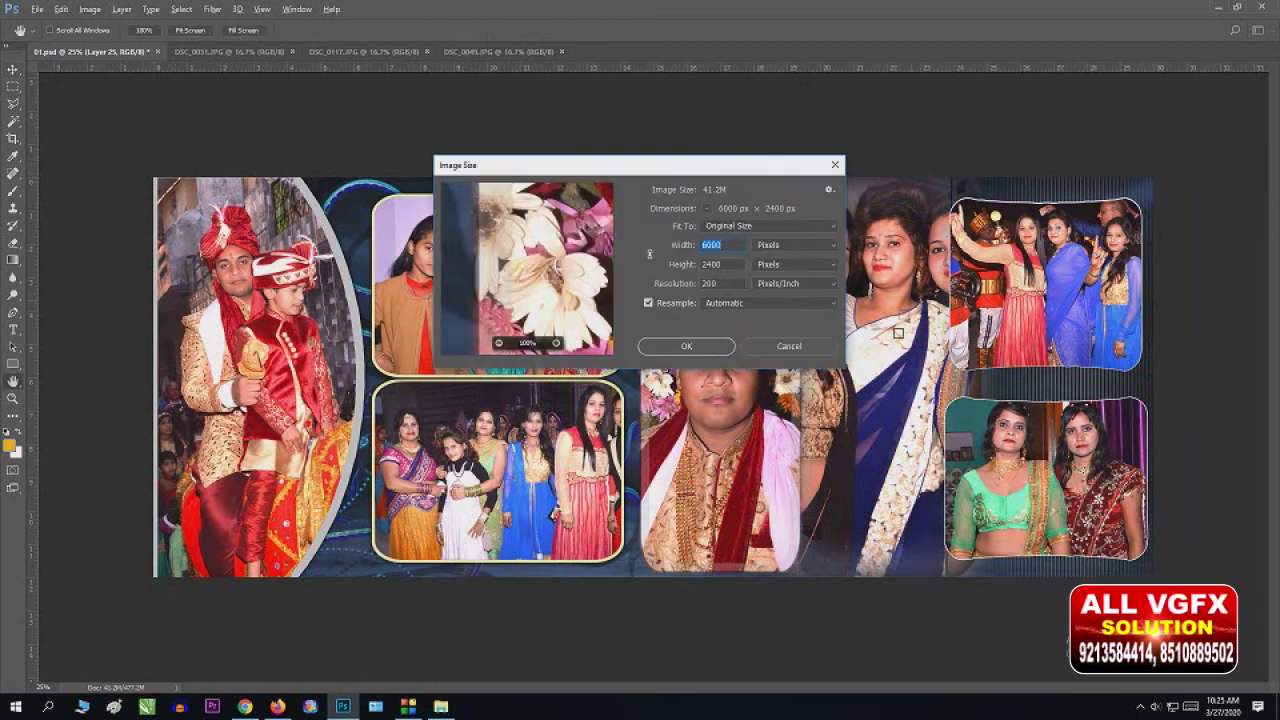
click(789, 346)
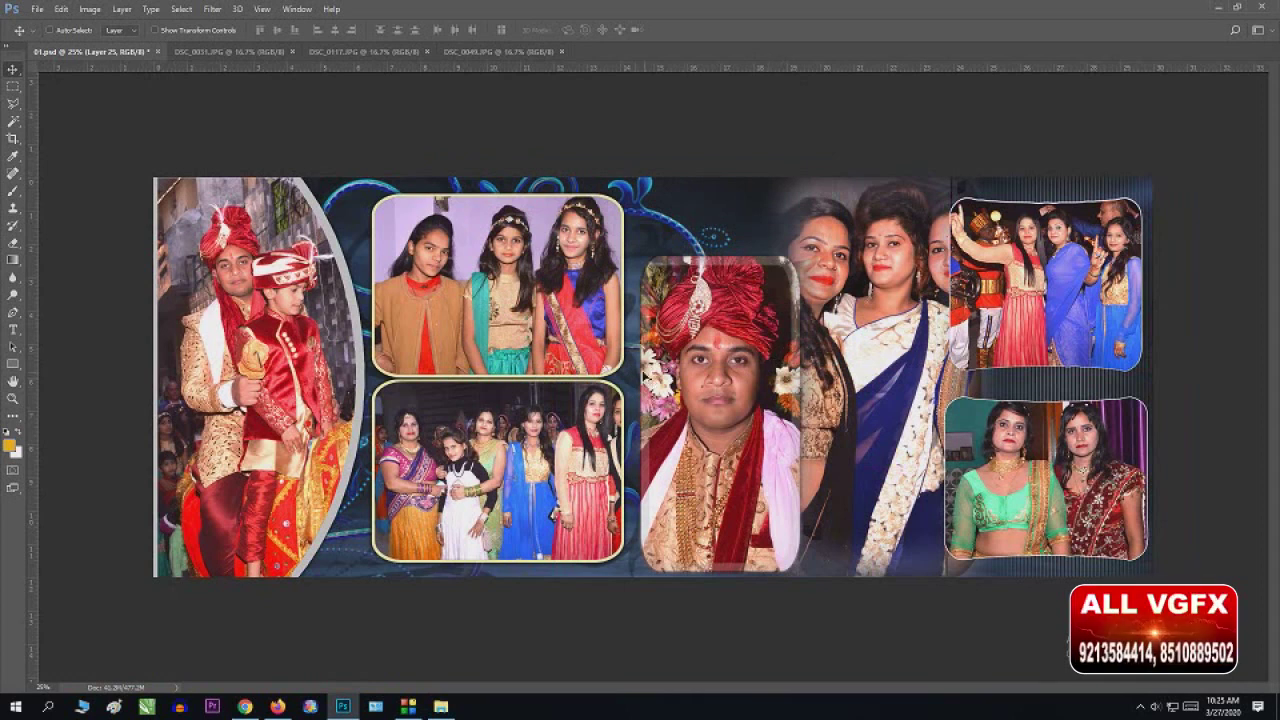
key(ctrl+alt+i)
click(833, 245)
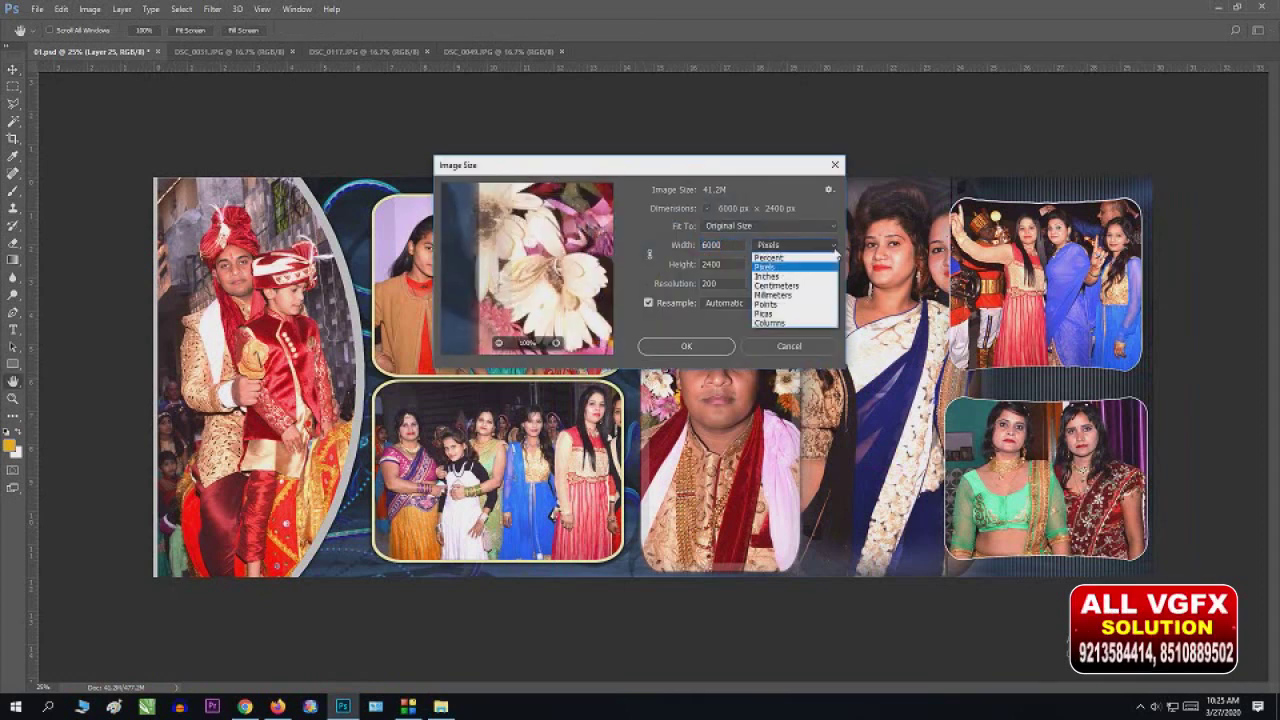
click(768, 276)
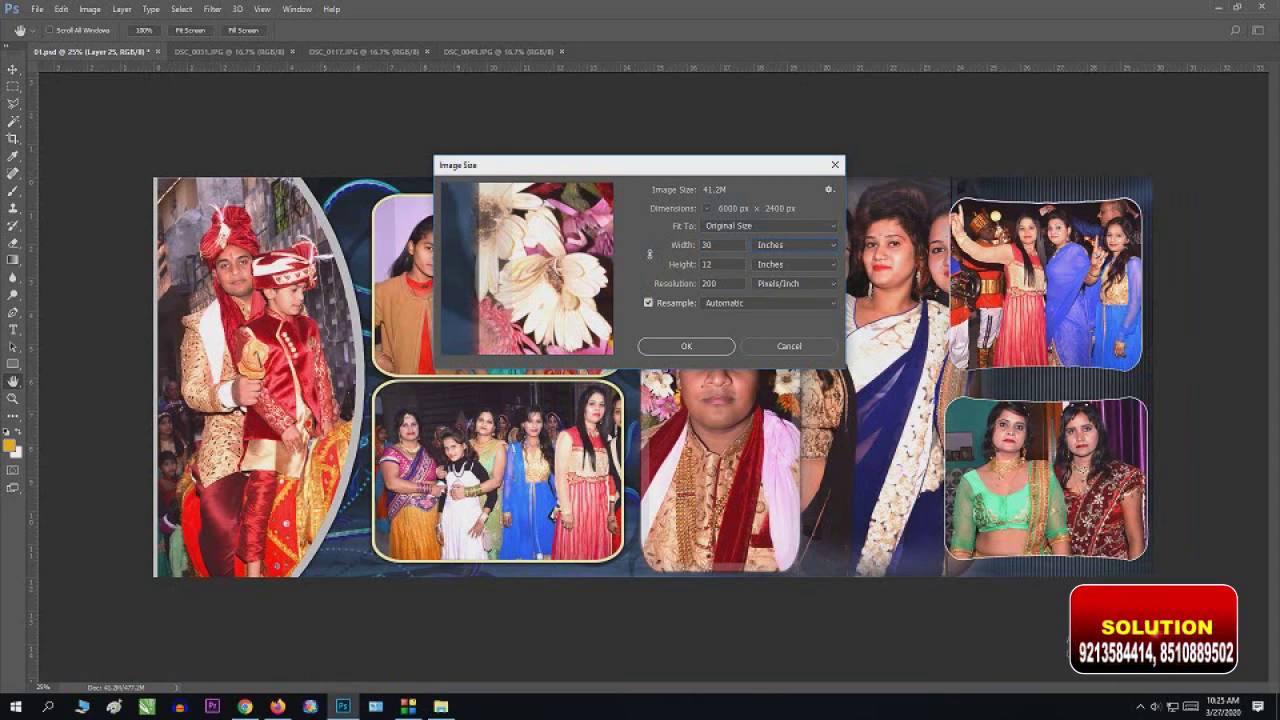
click(686, 346)
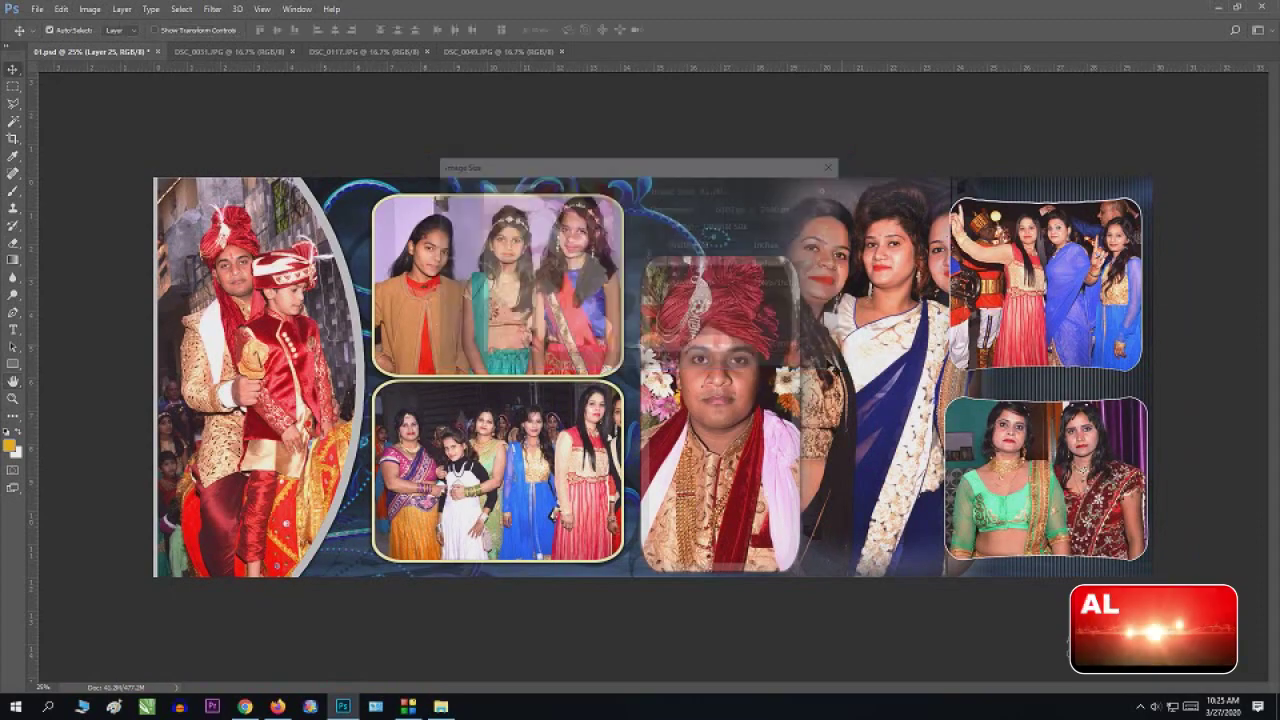